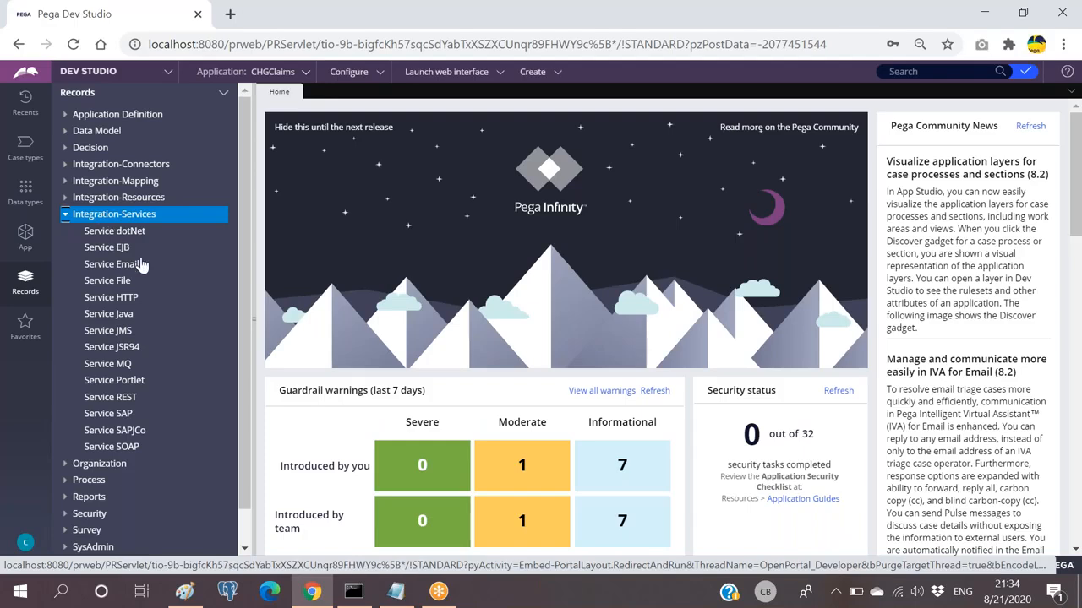
Open the pyApplyForLoan rule of package IntSampleLoanApp from the Service SOAP records under Integration-Services.
left_click(112, 446)
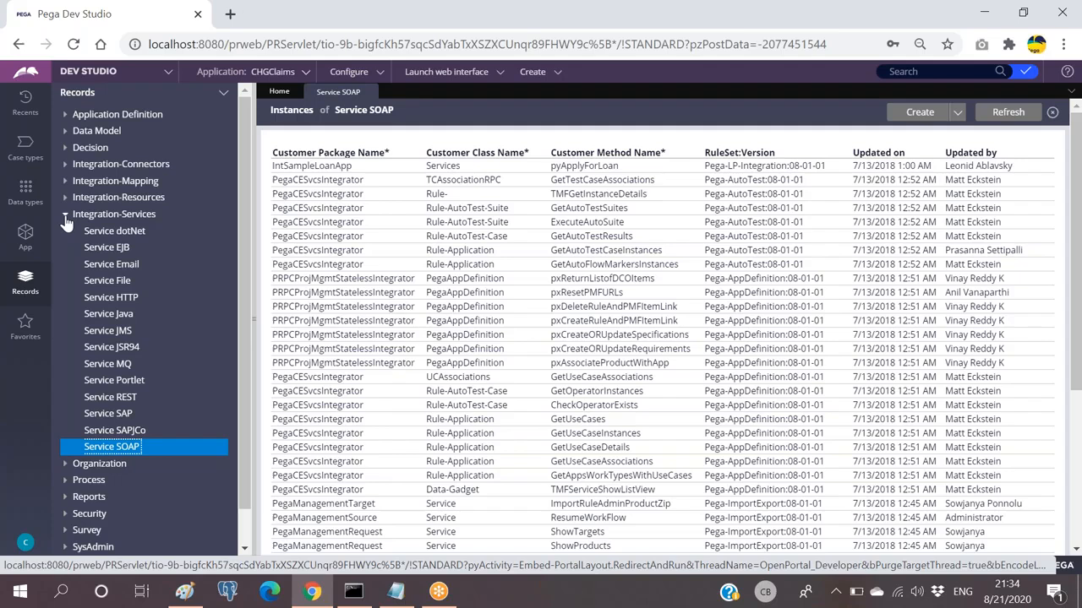
left_click(66, 216)
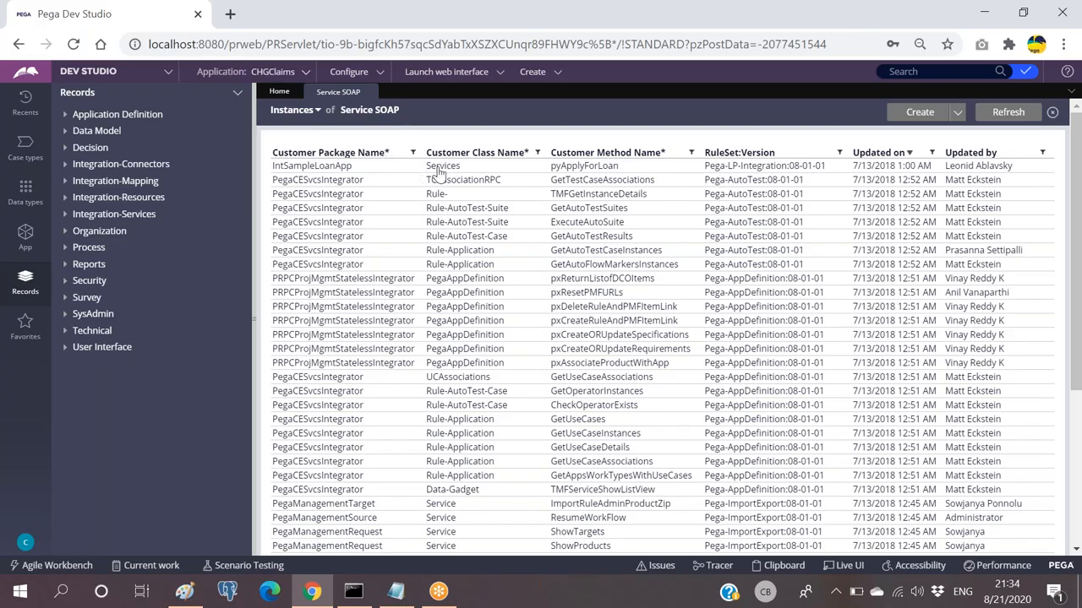
left_click(439, 168)
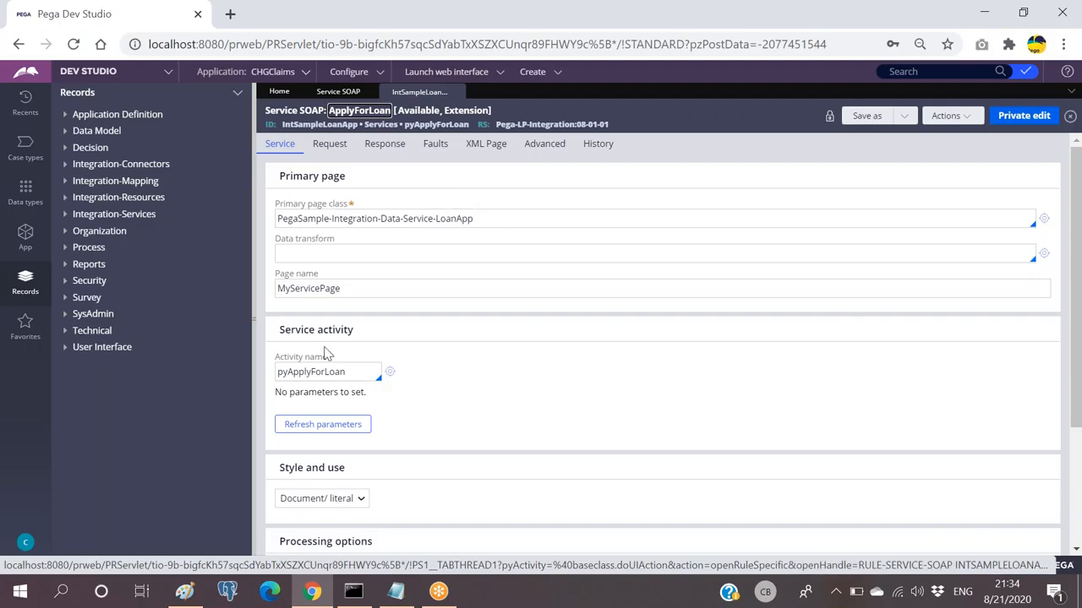
Examine the primary page name and service activity of the ApplyForLoan service, glancing at its response parameters.
double_click(299, 374)
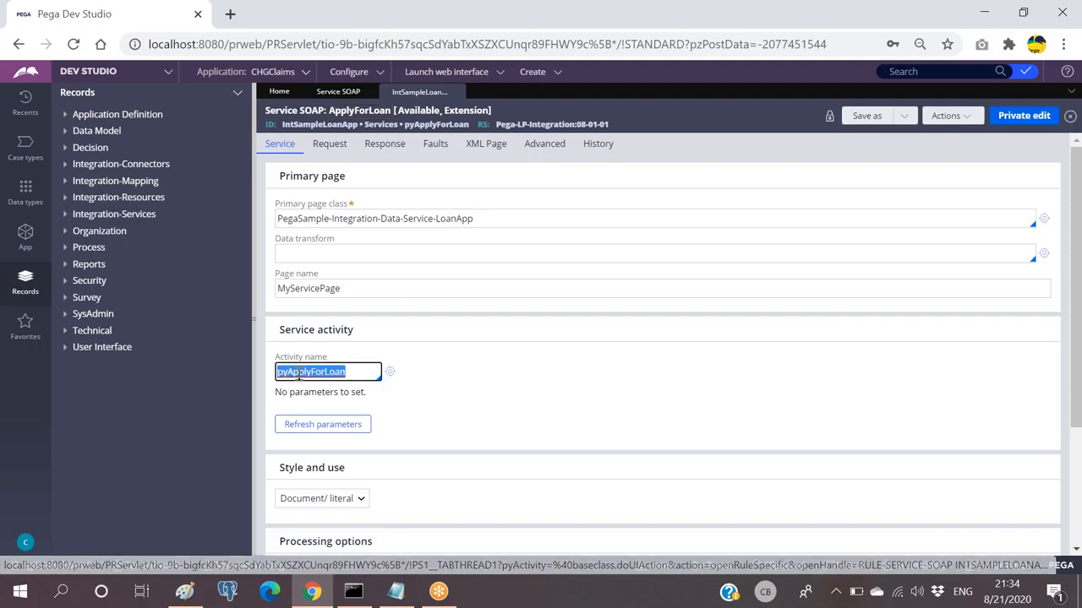
double_click(332, 288)
scroll(343, 330, "down", 2)
scroll(344, 333, "up", 2)
left_click(385, 144)
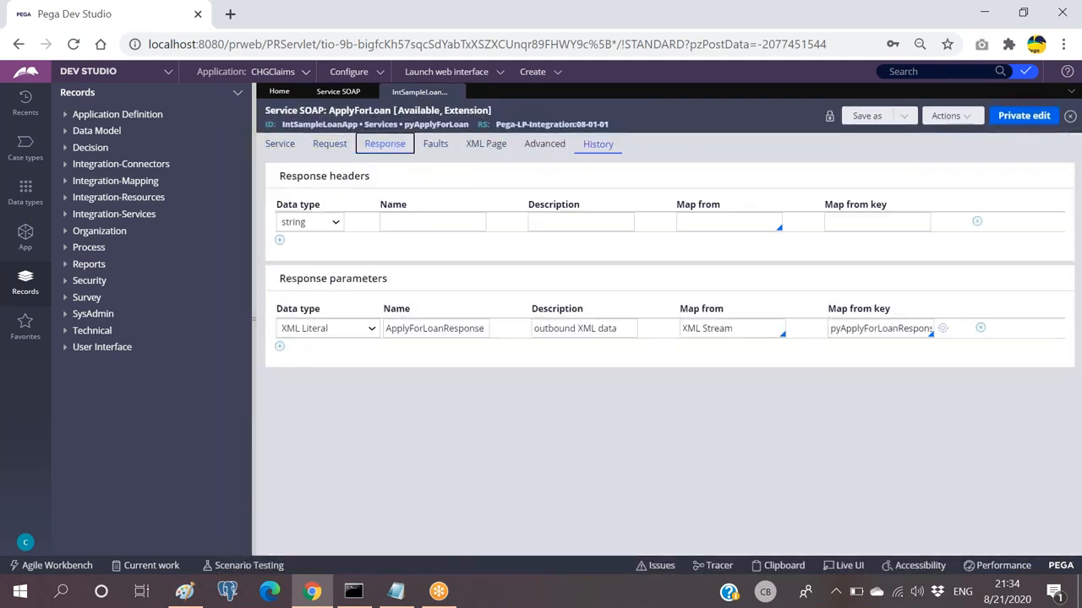
left_click(279, 143)
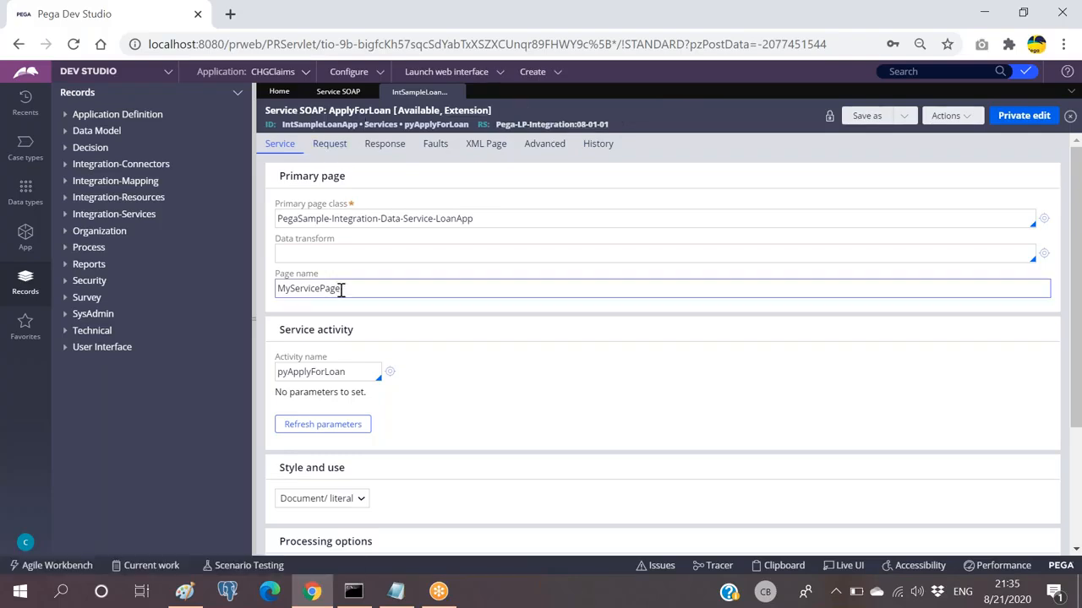
left_click_drag(349, 287, 277, 288)
left_click_drag(359, 371, 275, 373)
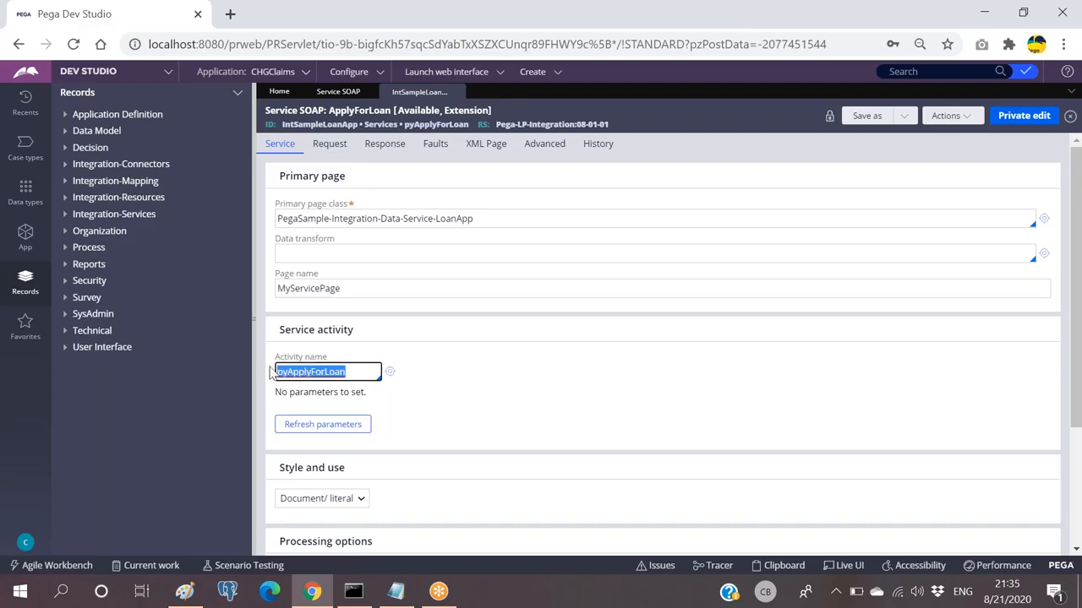
Examine how the ApplyForLoanRequest parameter is mapped in the service's request settings.
left_click(332, 148)
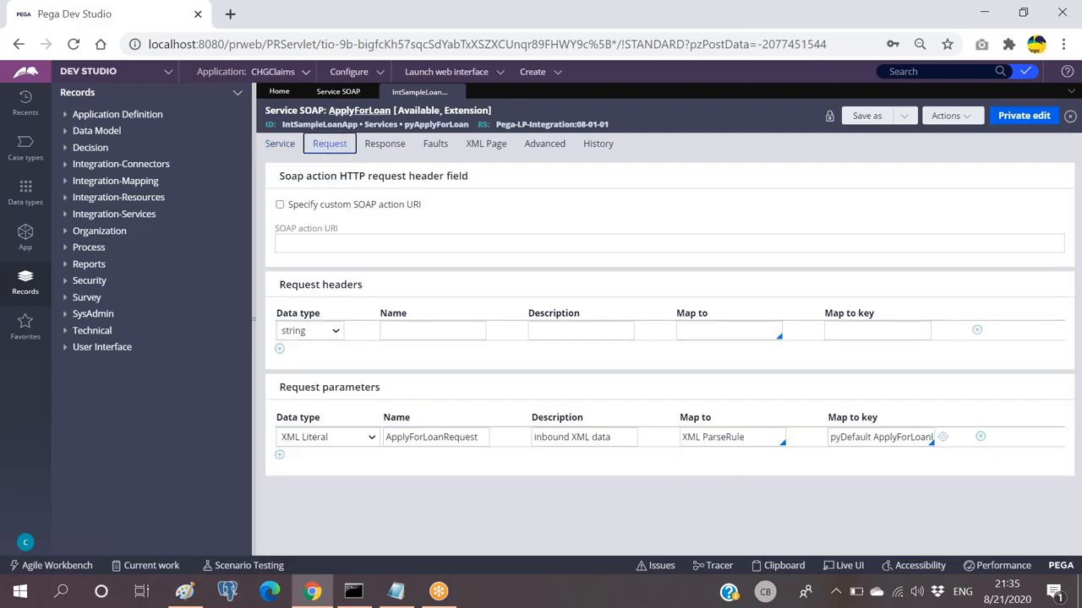
left_click(687, 136)
left_click(752, 436)
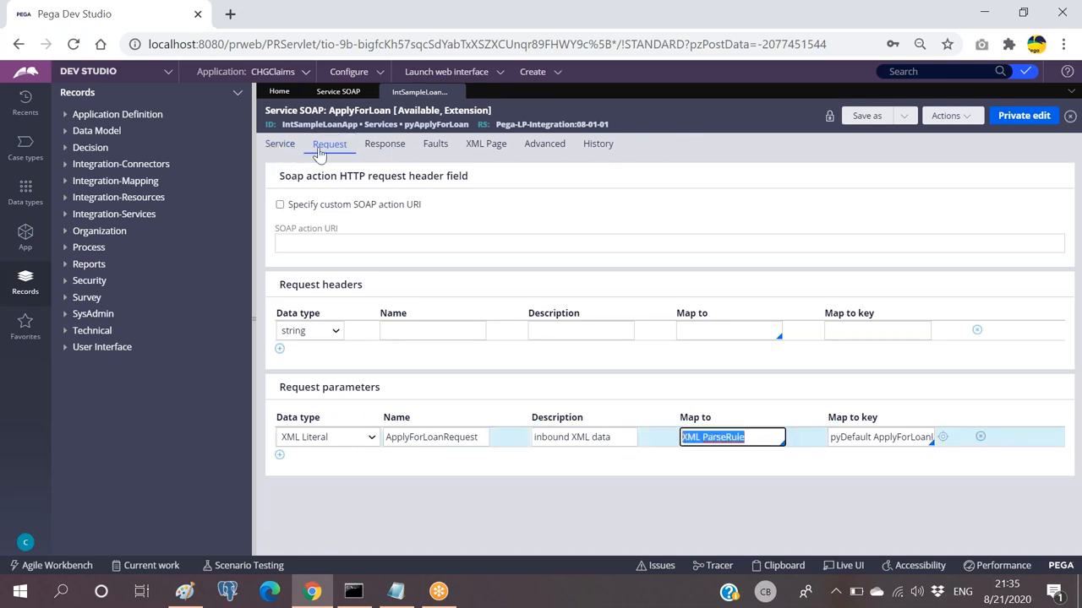
left_click(756, 435)
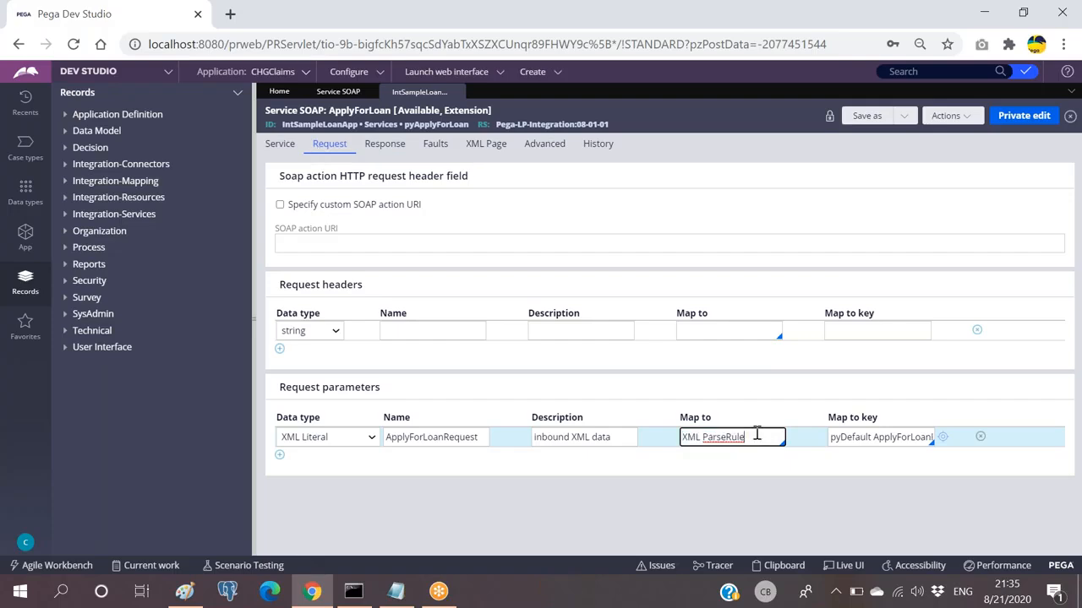
Examine the response parameter mapping and the fault conditions, and return to the main service settings.
left_click(384, 145)
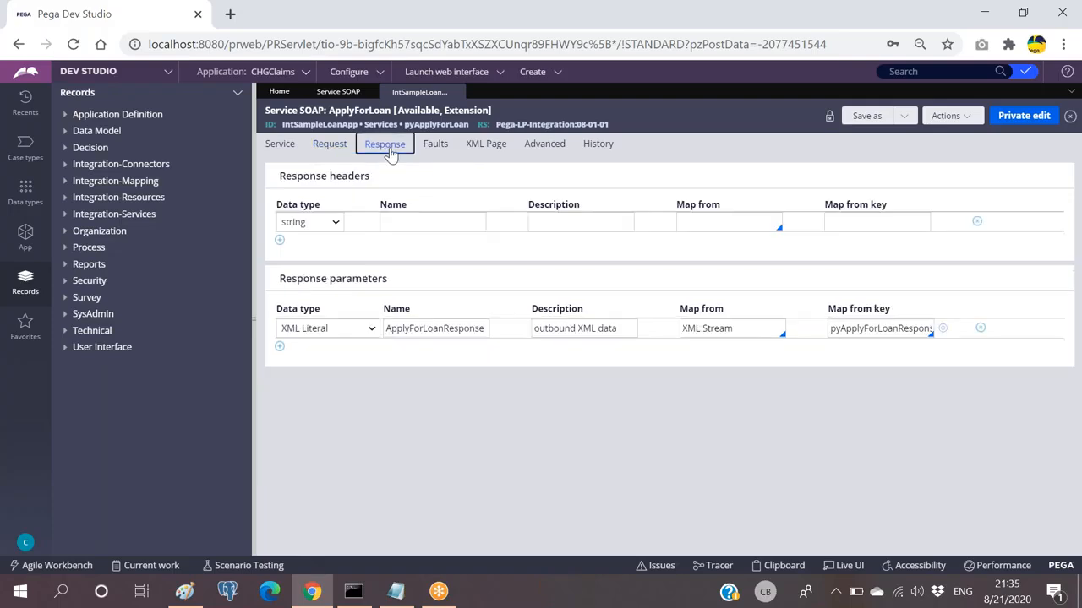
left_click(729, 330)
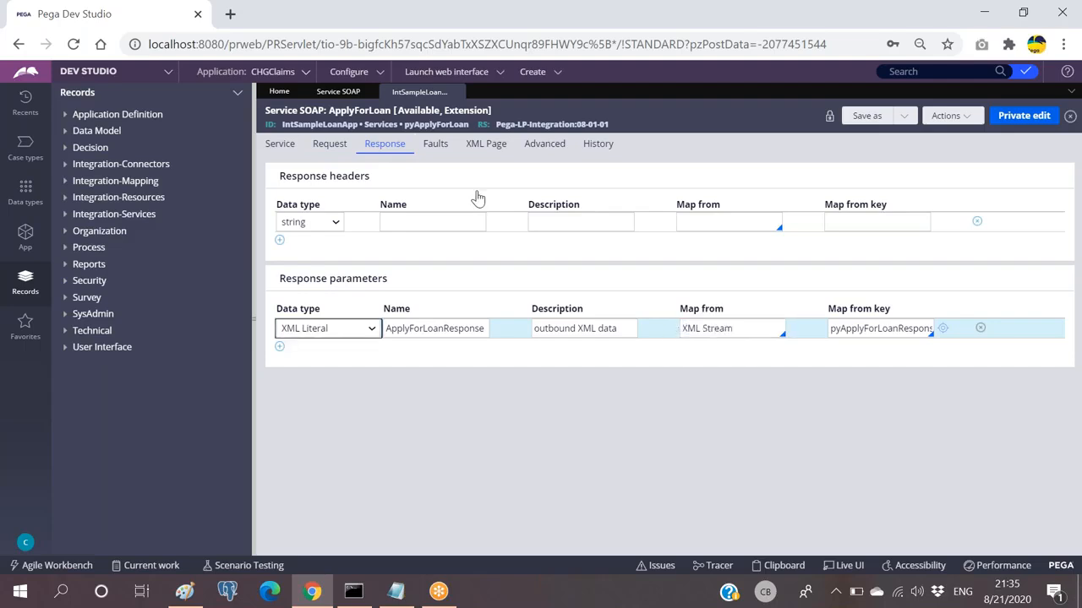
left_click(435, 145)
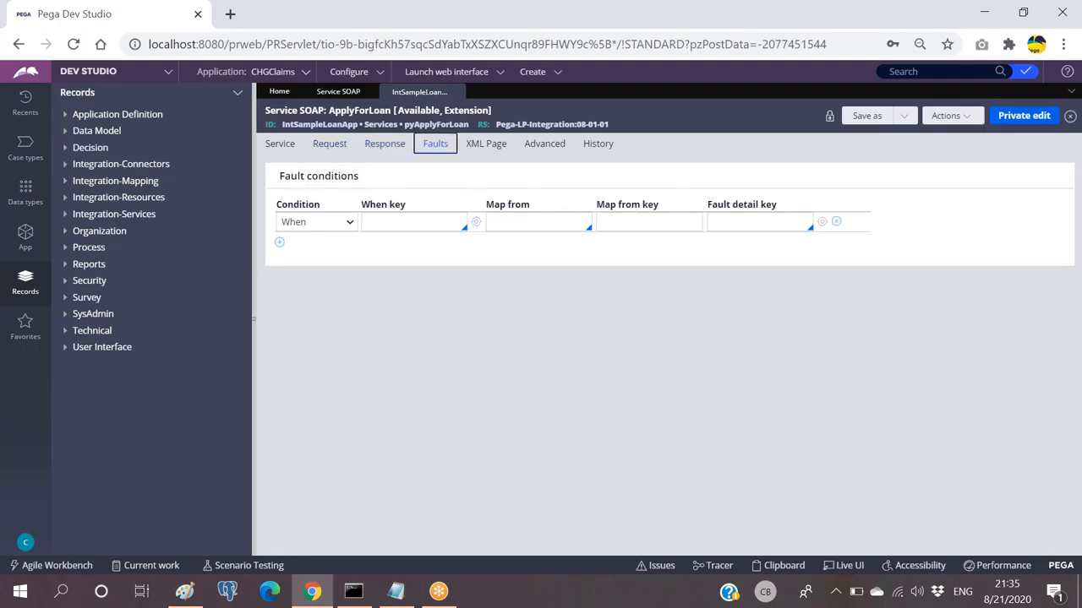
left_click(280, 144)
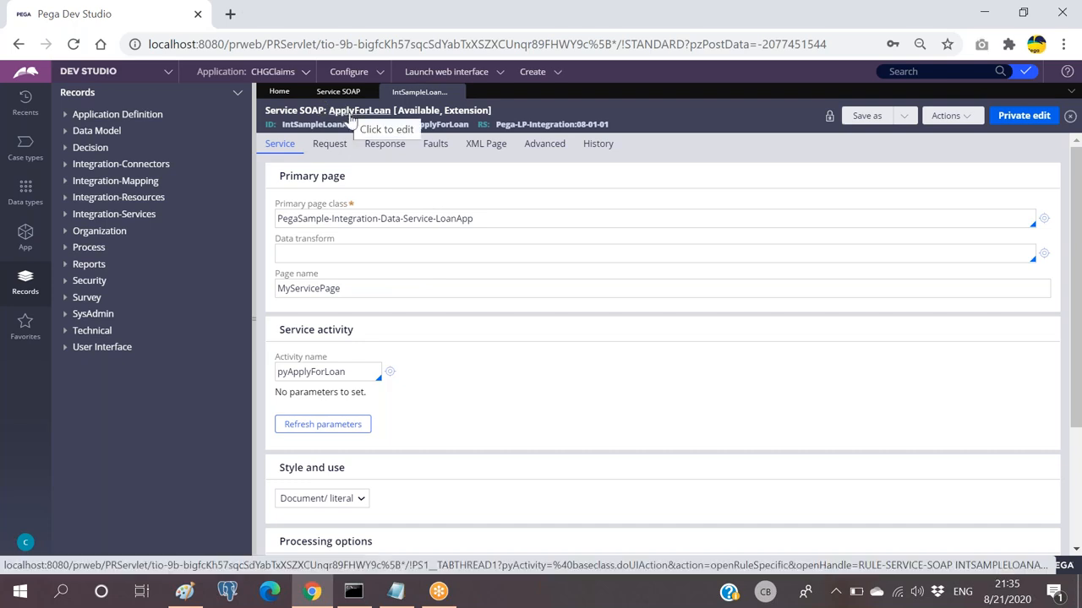
Switch to Notepad, review the noted web service details from endpoint url to method name, and return to Pega Dev Studio.
left_click(397, 594)
left_click_drag(592, 186, 500, 187)
left_click_drag(565, 202, 503, 202)
left_click_drag(573, 216, 491, 217)
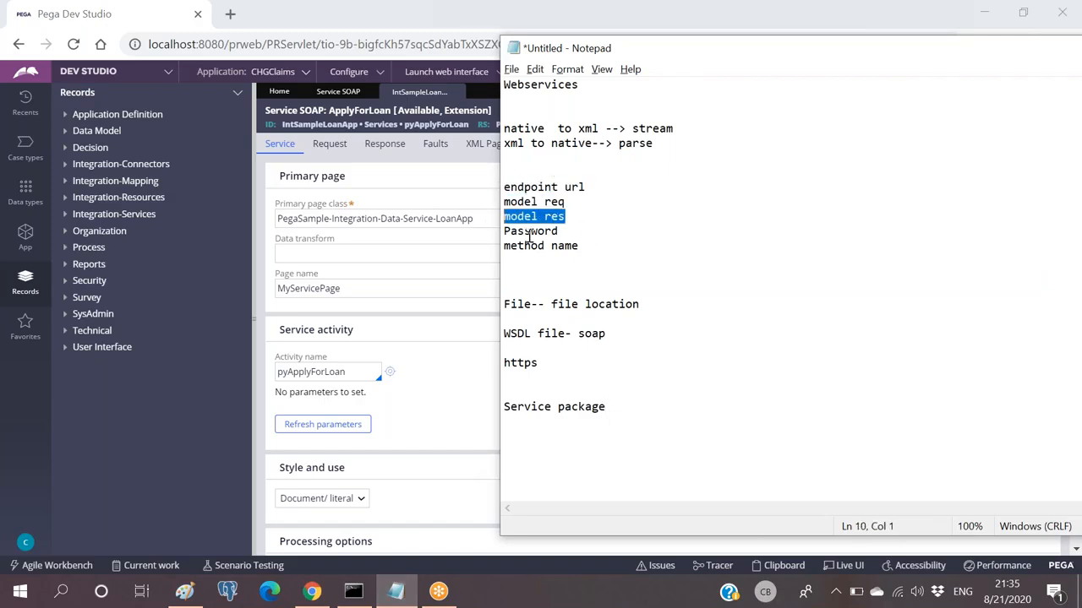
left_click_drag(565, 233, 504, 232)
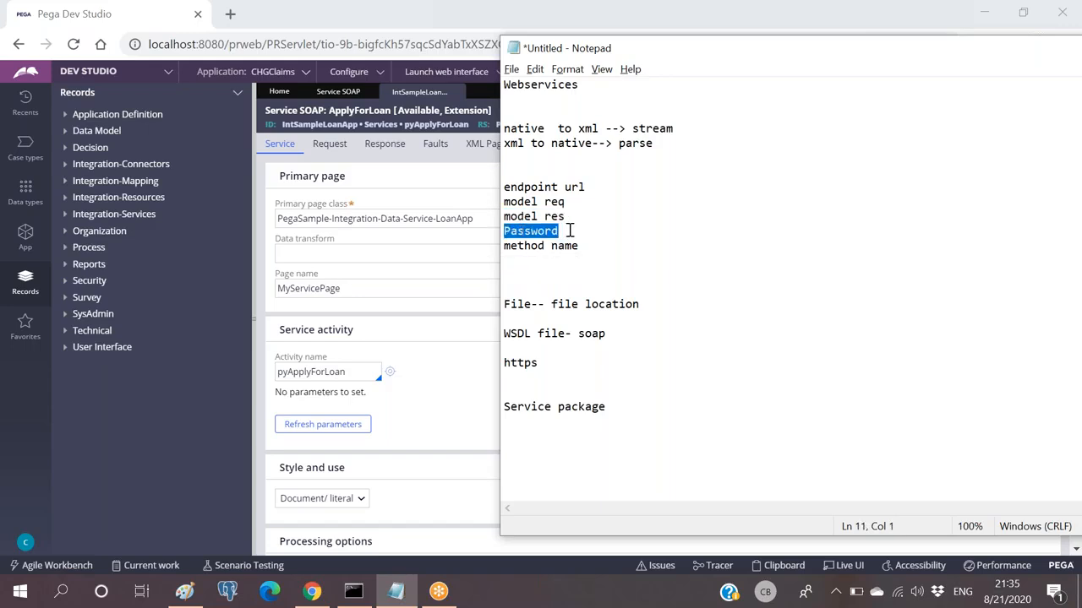
left_click_drag(592, 246, 500, 246)
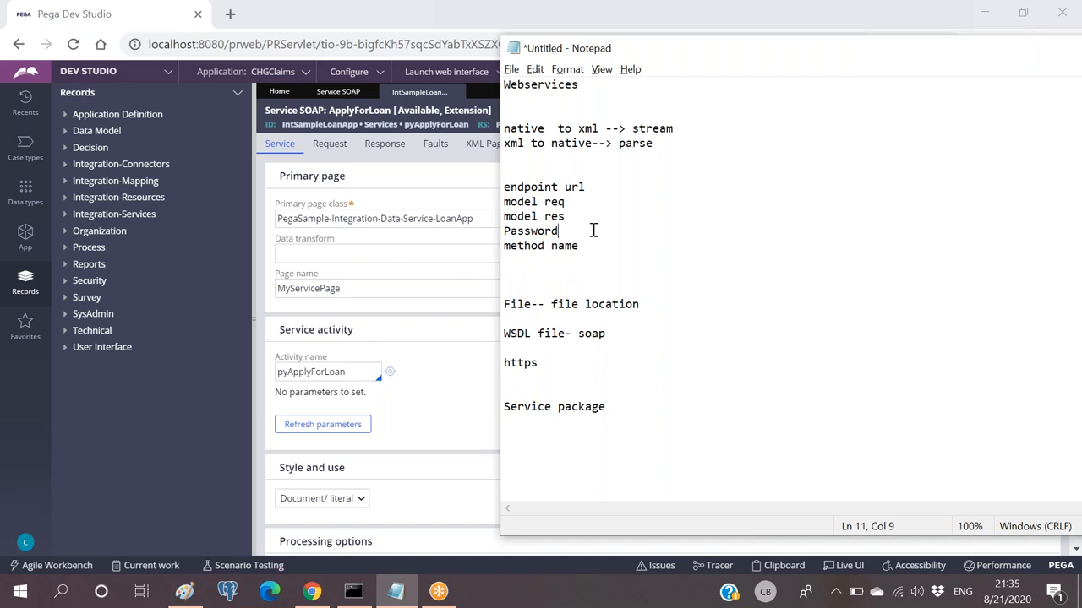
left_click_drag(583, 246, 499, 188)
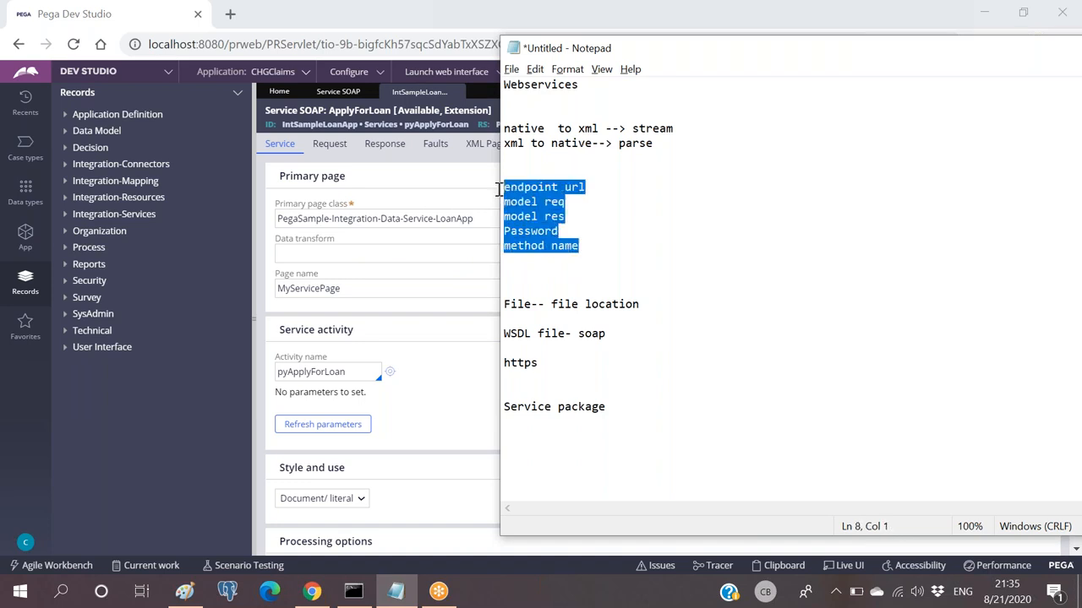
left_click(588, 207)
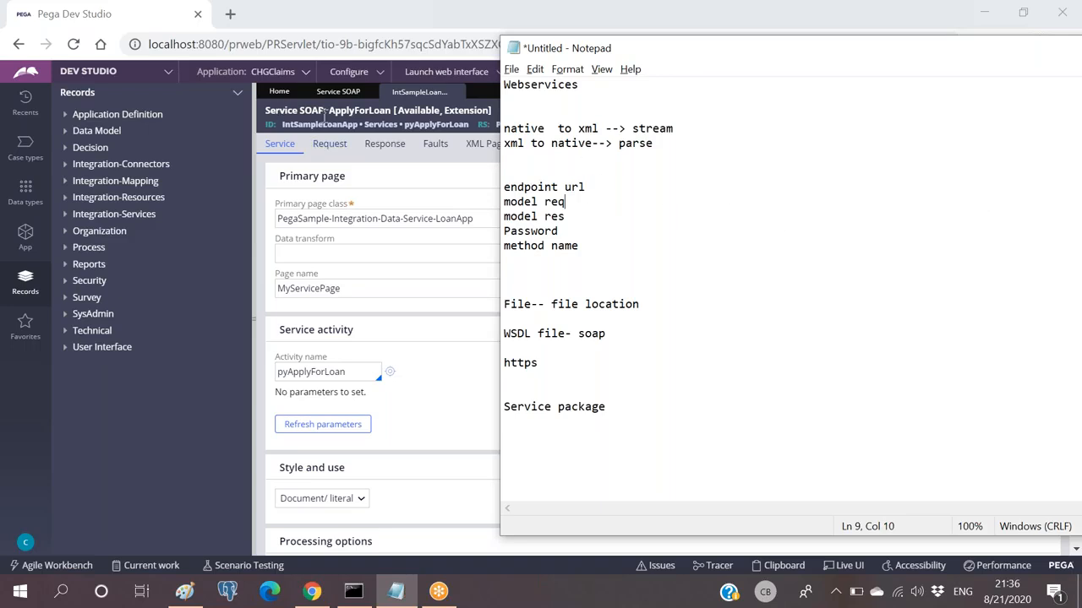
left_click_drag(596, 184, 482, 184)
left_click(623, 198)
left_click(451, 178)
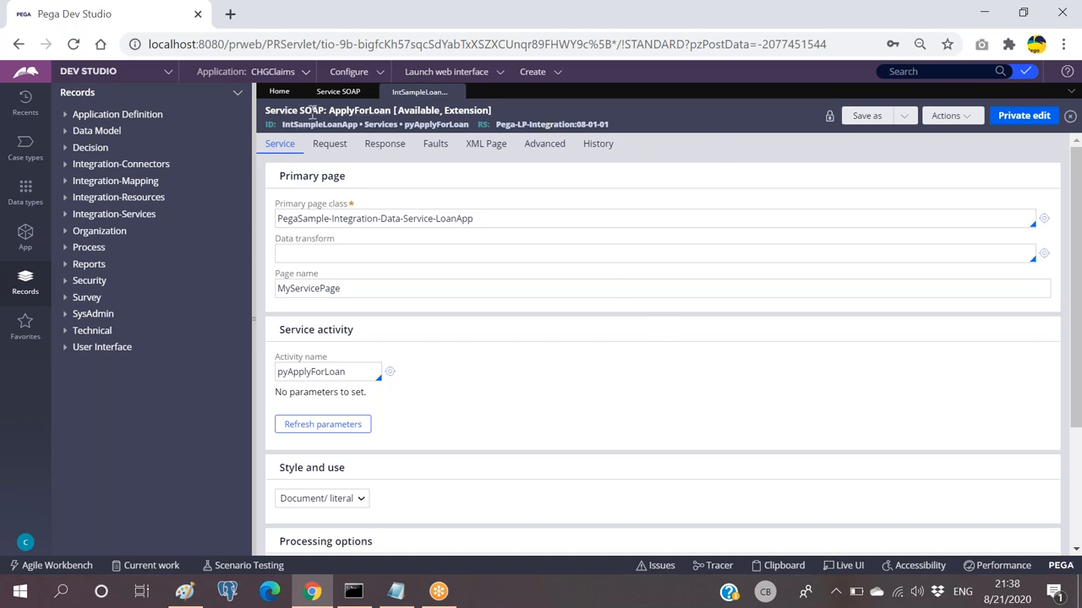
Examine the service's primary page name and the activity name it calls.
left_click_drag(349, 288, 276, 288)
left_click(320, 289)
double_click(320, 289)
left_click(353, 288)
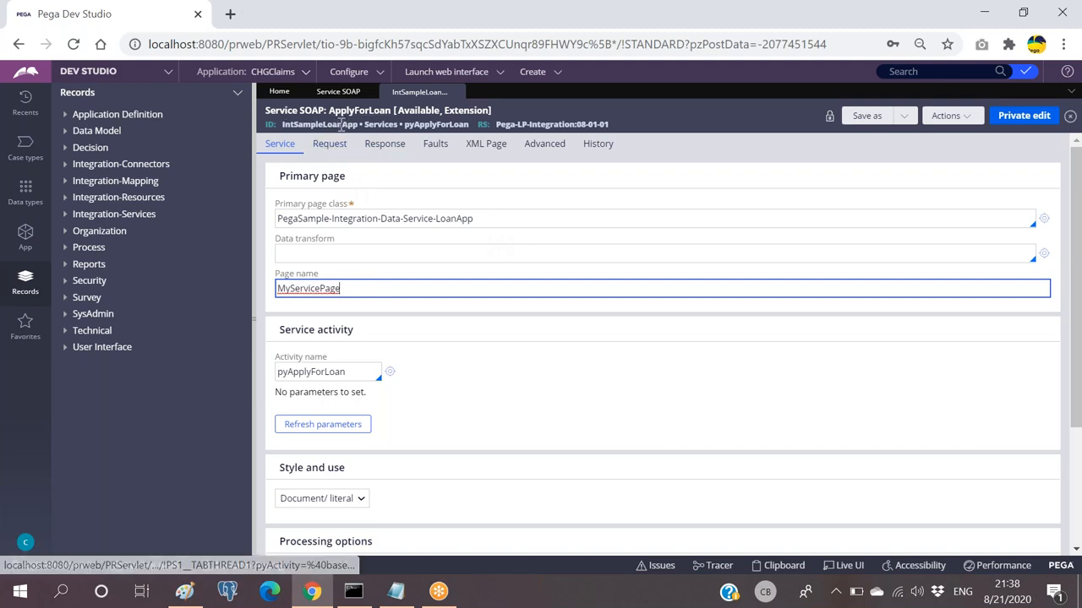
double_click(352, 287)
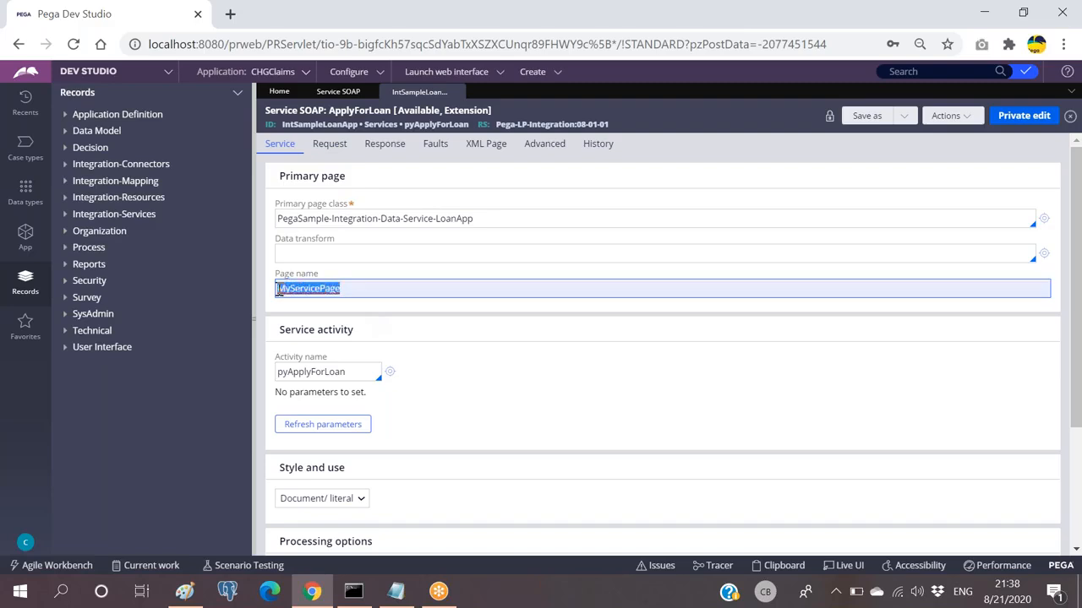
left_click(352, 285)
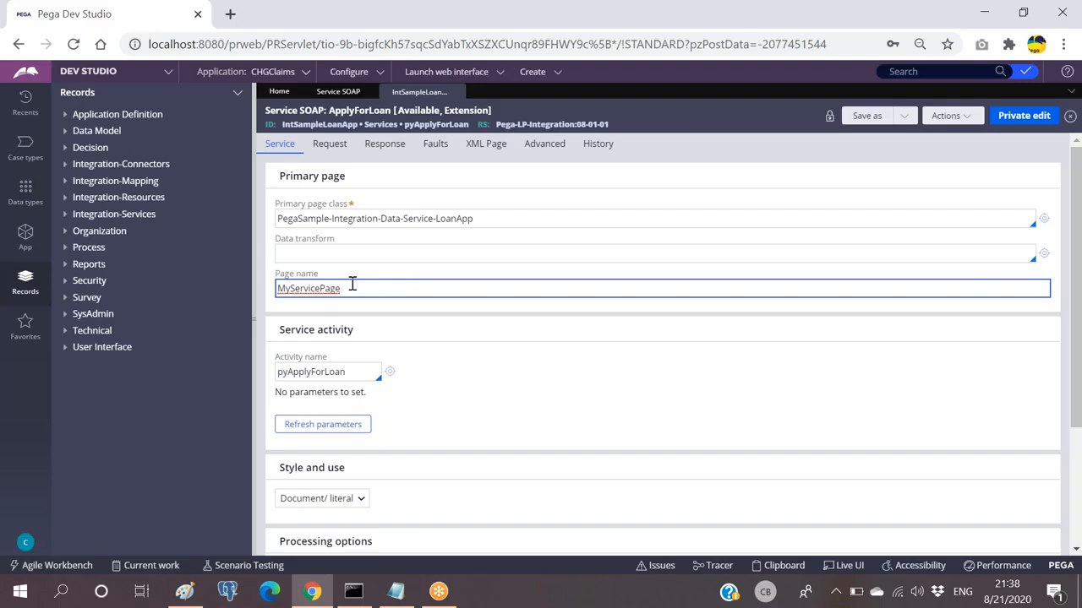
double_click(313, 288)
left_click(360, 289)
double_click(323, 374)
Check the request parameter's description against the primary page name in the service settings.
left_click(328, 143)
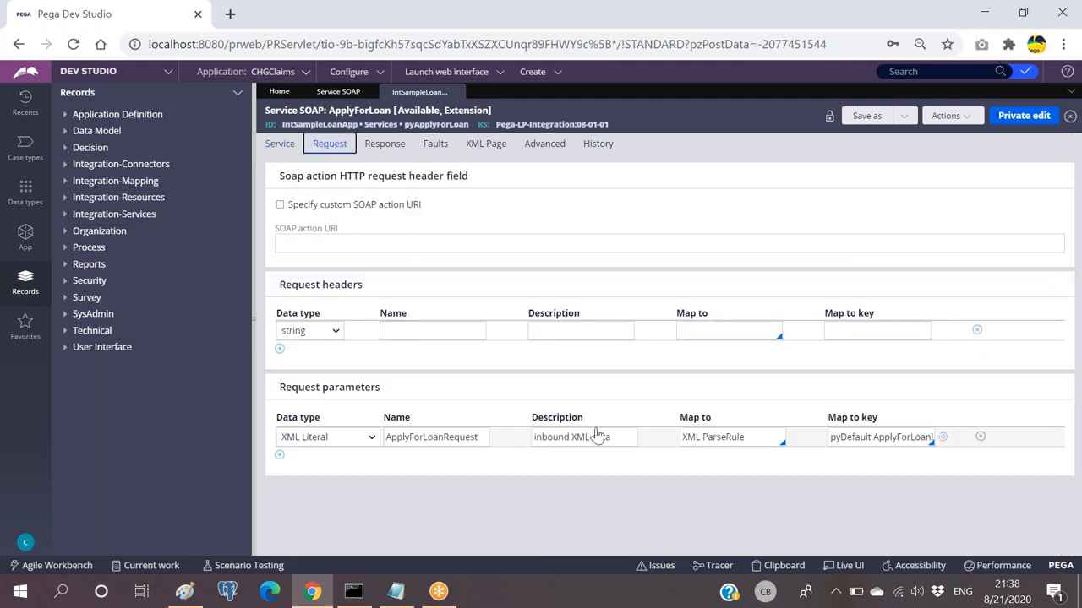
left_click(597, 437)
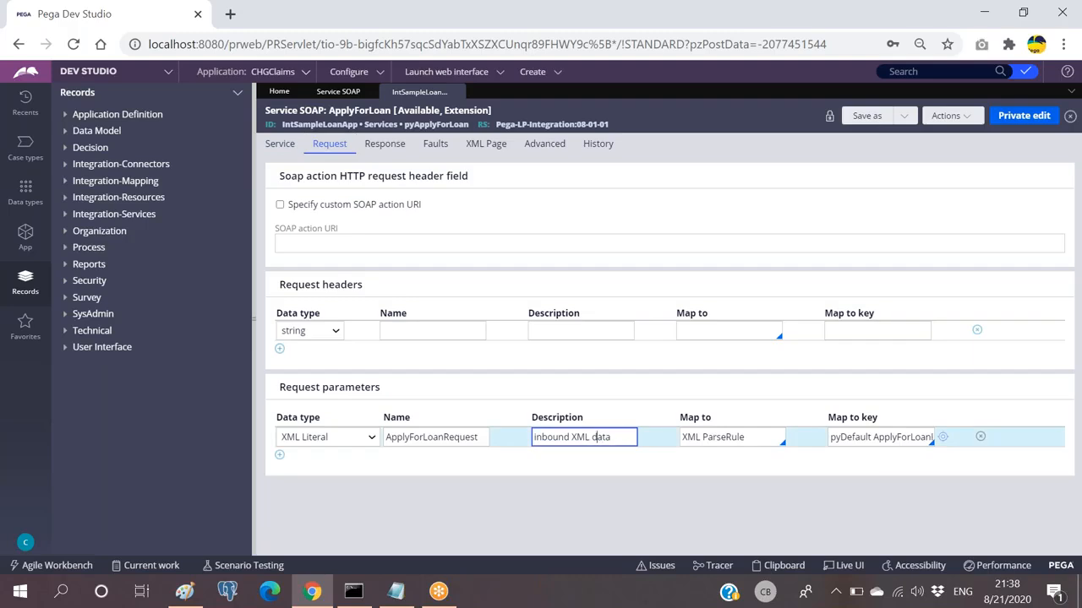
left_click(279, 144)
left_click(358, 288)
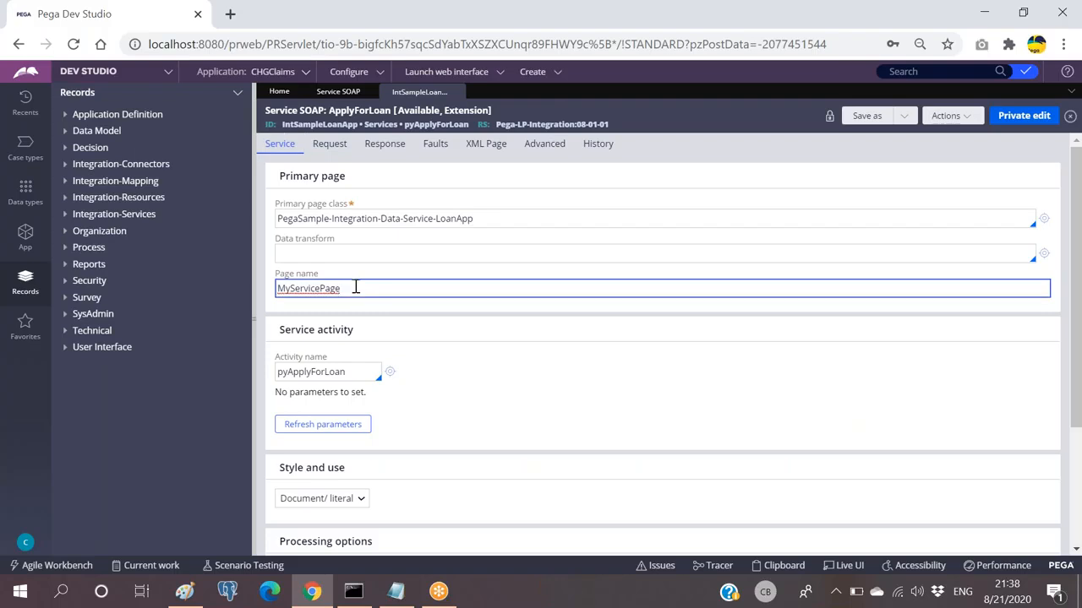
double_click(340, 286)
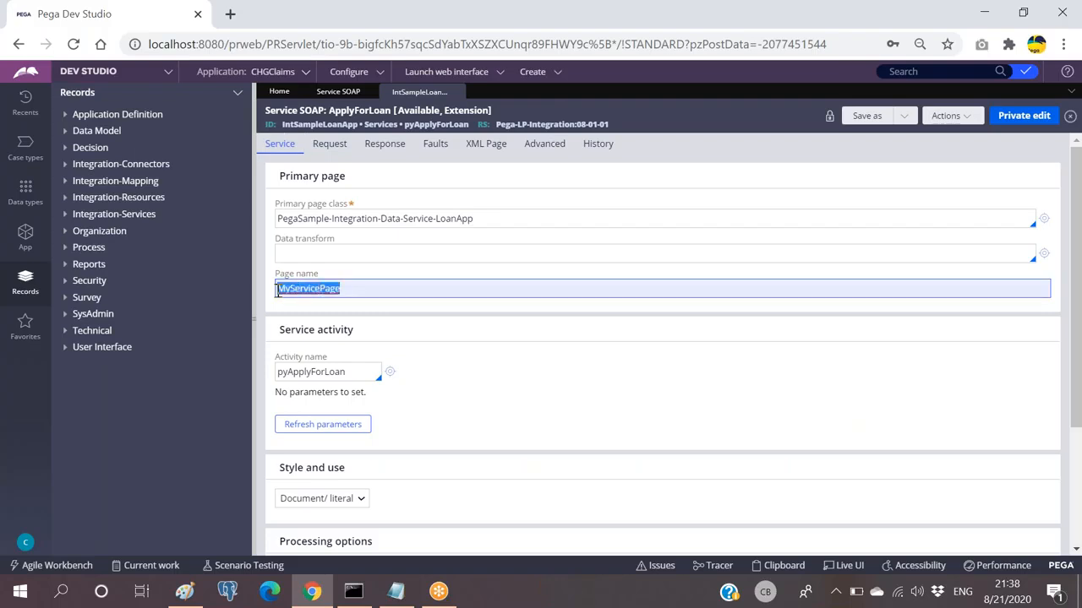
left_click(357, 289)
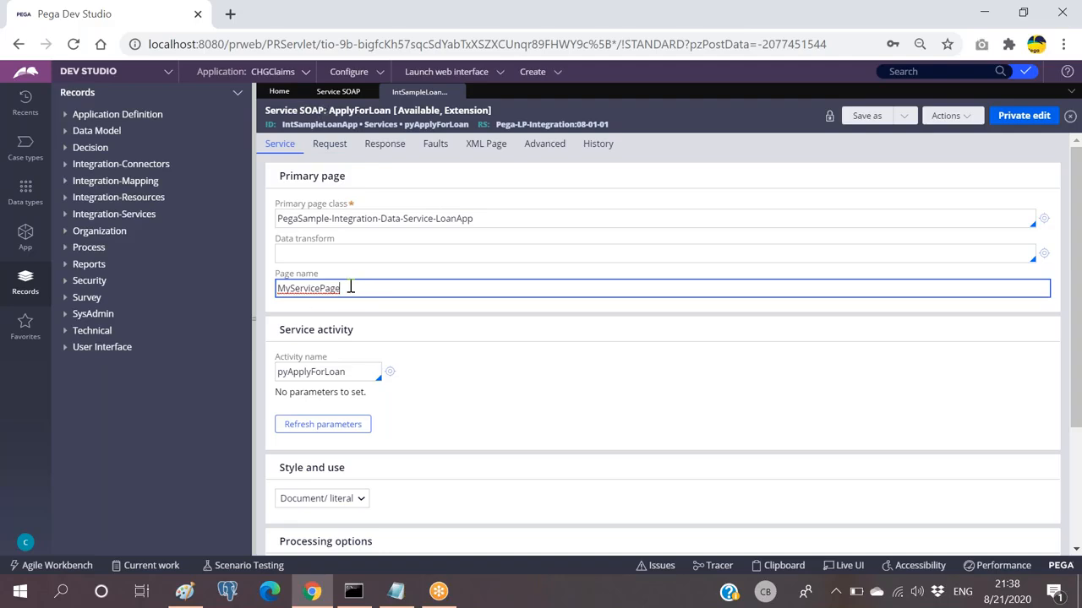
left_click_drag(353, 288, 276, 288)
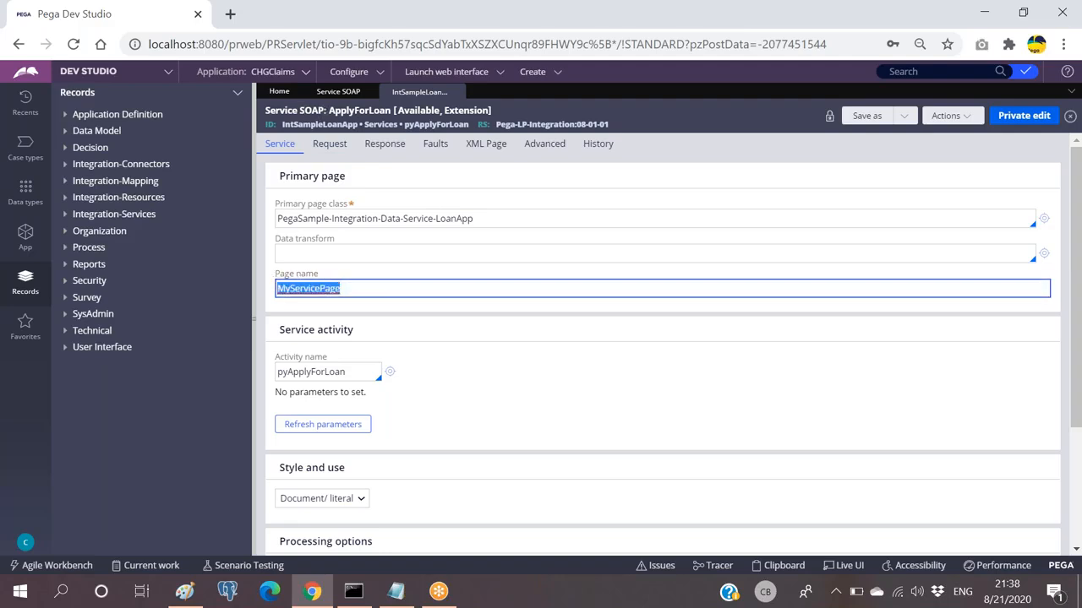
left_click(351, 289)
double_click(350, 289)
Review the Map to setting of the request parameter for the inbound XML data.
left_click(329, 145)
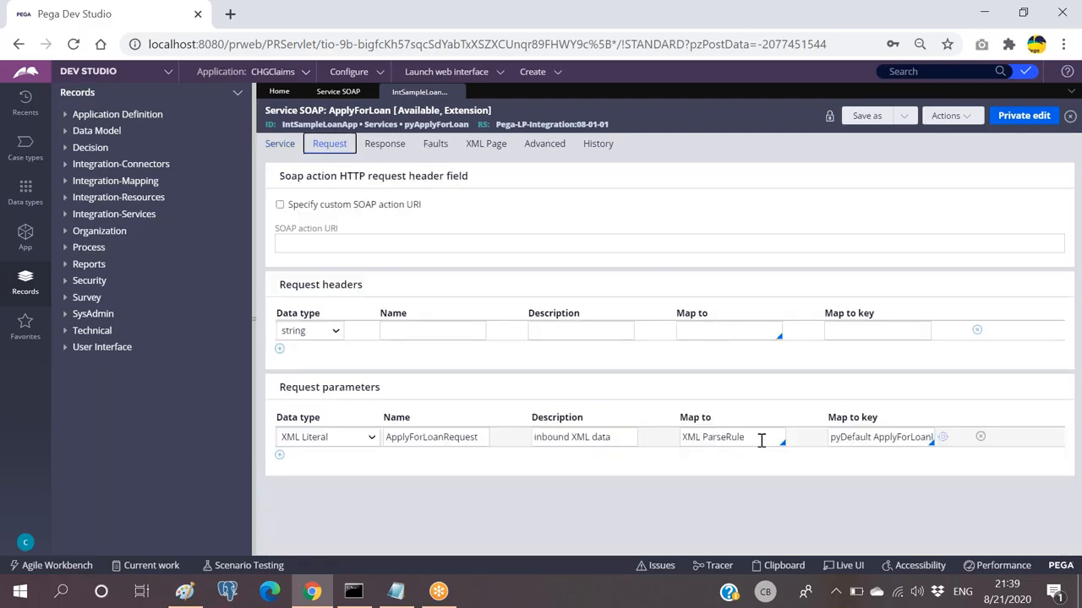
left_click_drag(758, 440, 686, 437)
left_click(725, 437)
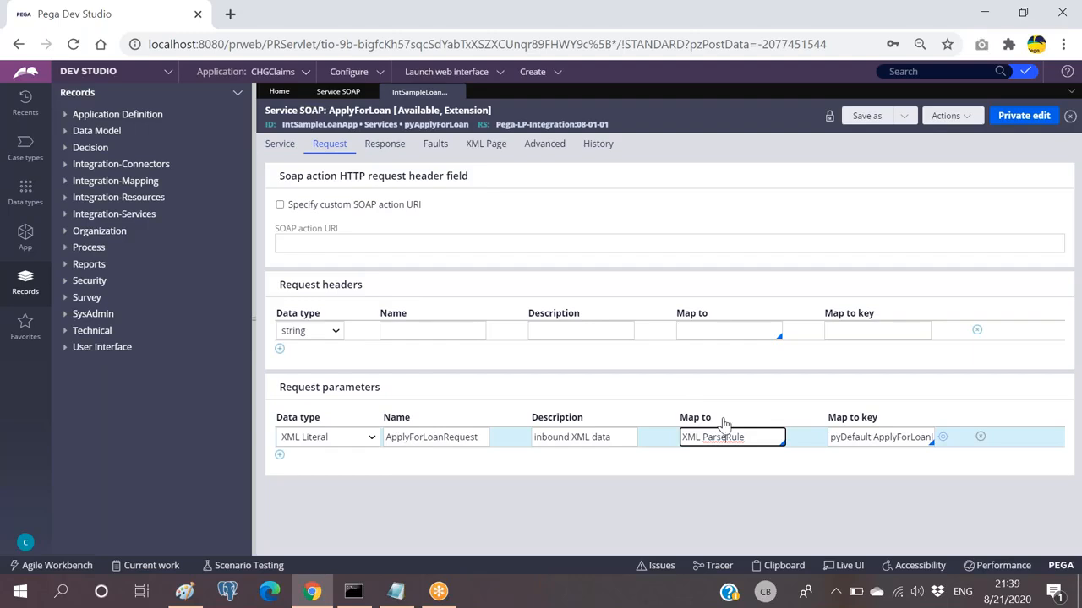
left_click_drag(755, 437, 684, 437)
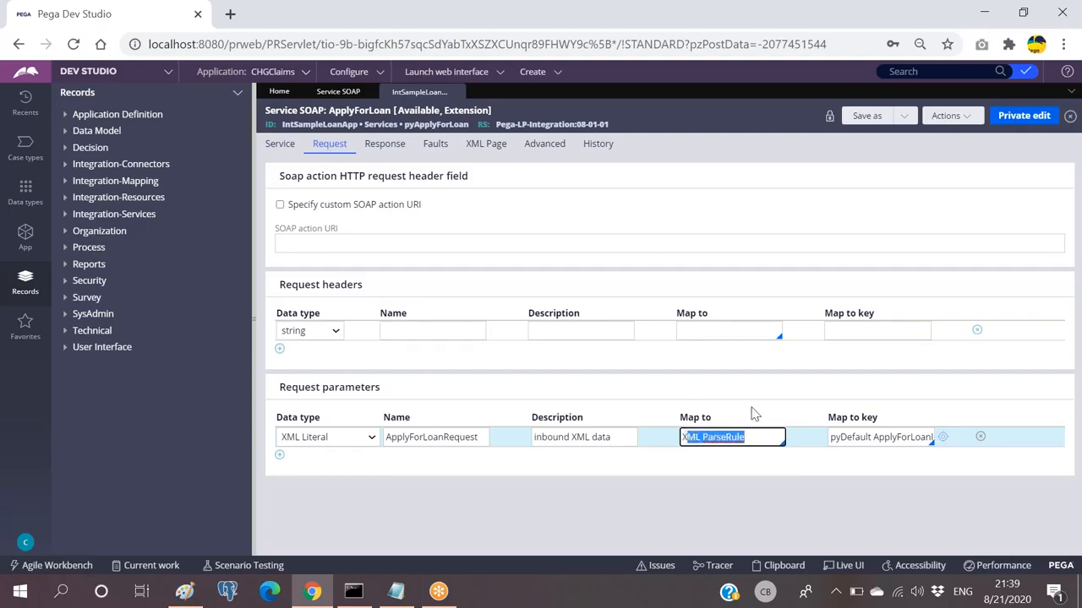
left_click(762, 437)
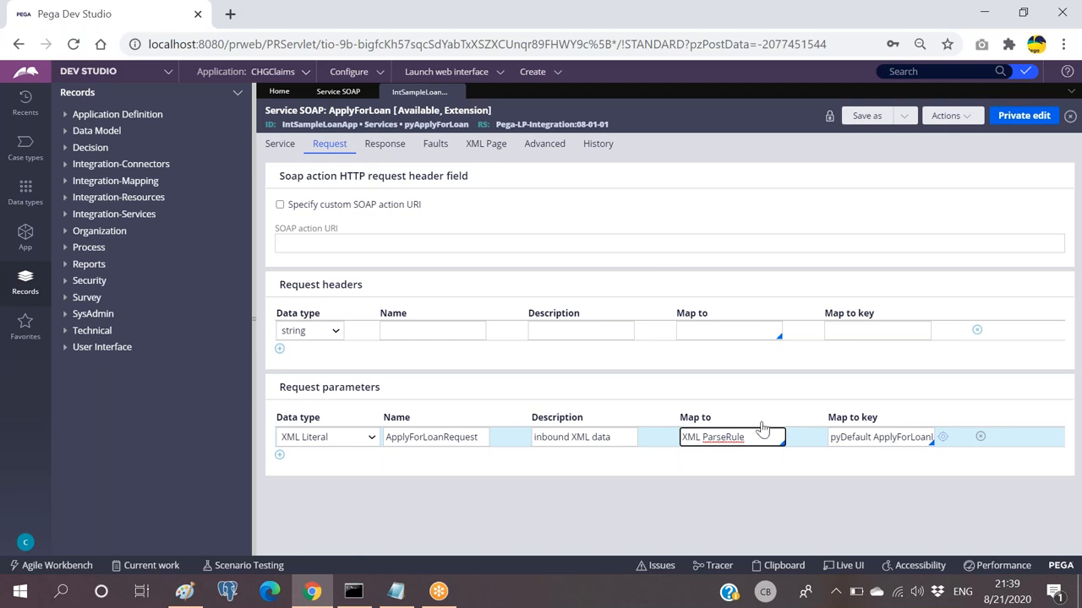
Switch to Paint and circle the incoming arrow tip at the service provider box and the Sream file XML label with the Pencil.
left_click(184, 593)
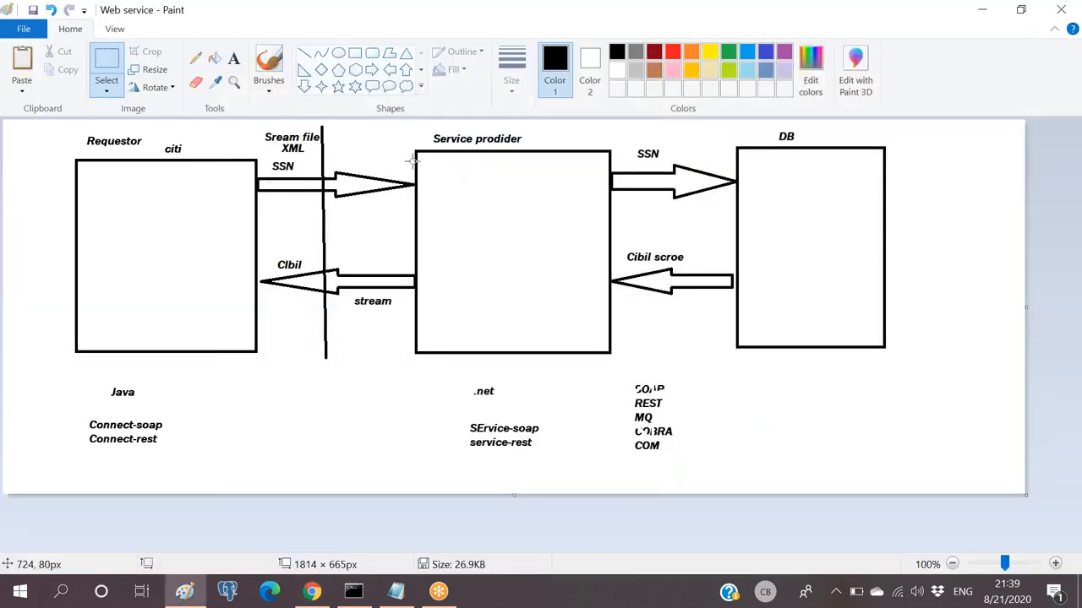
left_click(195, 59)
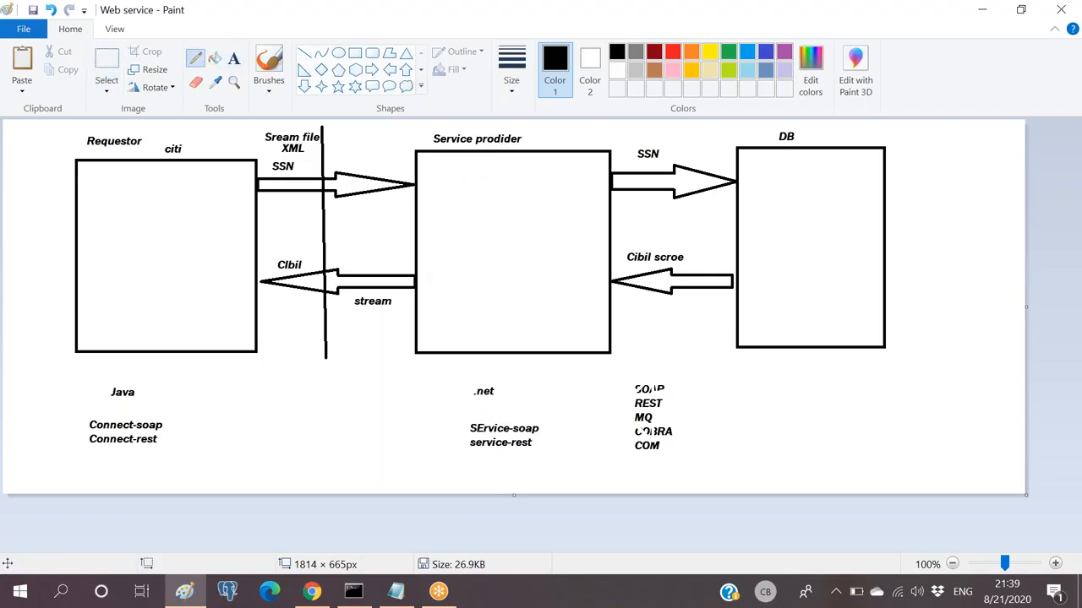
mouse_move(375, 164)
left_mouse_down()
mouse_move(373, 191)
mouse_move(383, 159)
left_mouse_up()
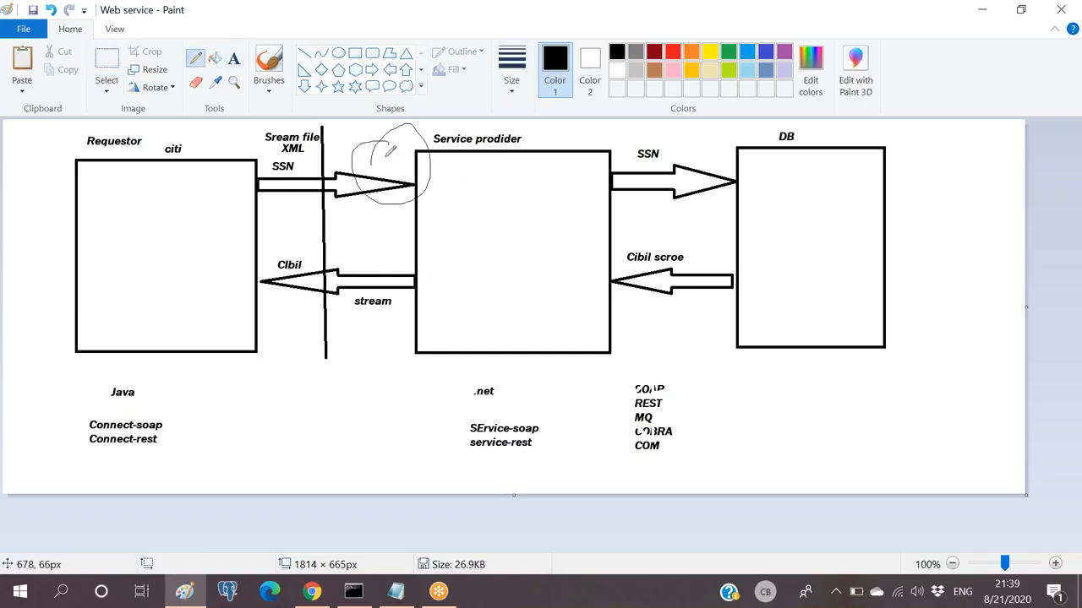
mouse_move(258, 129)
left_mouse_down()
mouse_move(246, 154)
mouse_move(260, 134)
left_mouse_up()
Return to Pega Dev Studio and review the Map to setting of the ApplyForLoanRequest parameter.
key("alt+Tab")
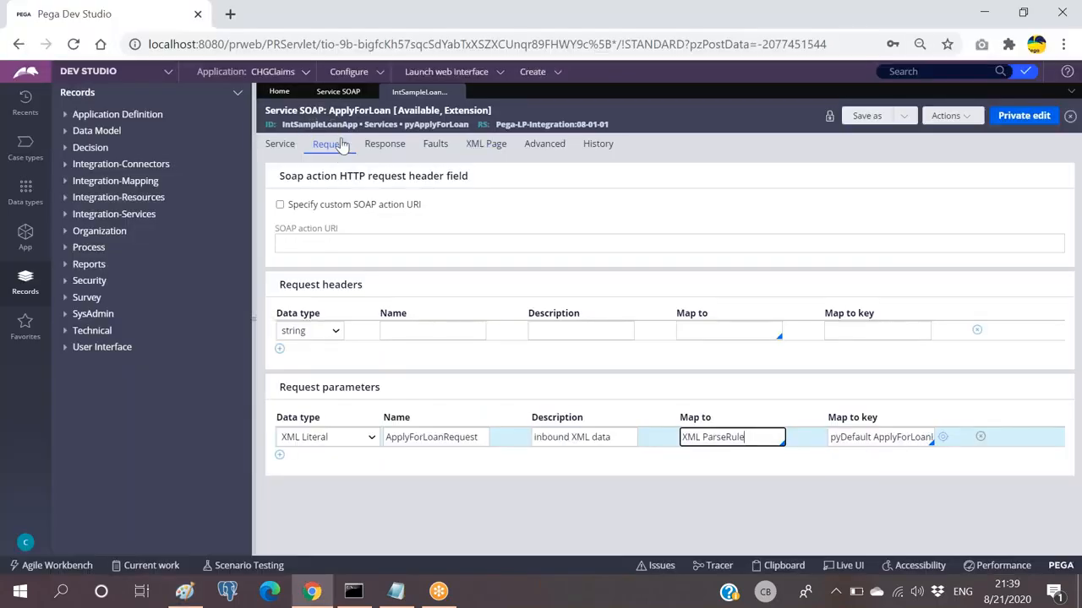
left_click_drag(755, 436, 681, 437)
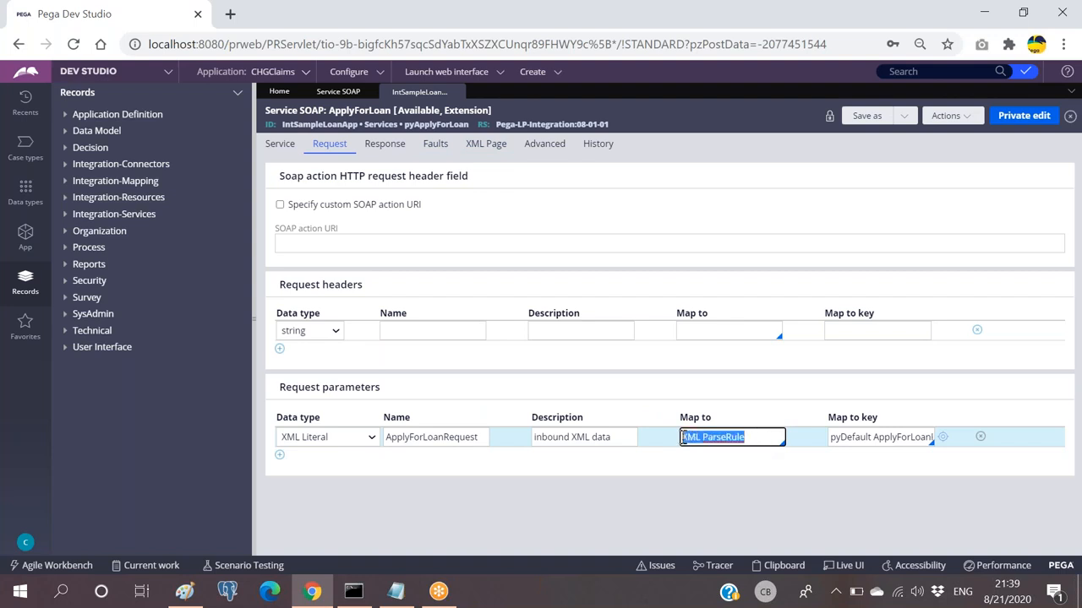
left_click(754, 438)
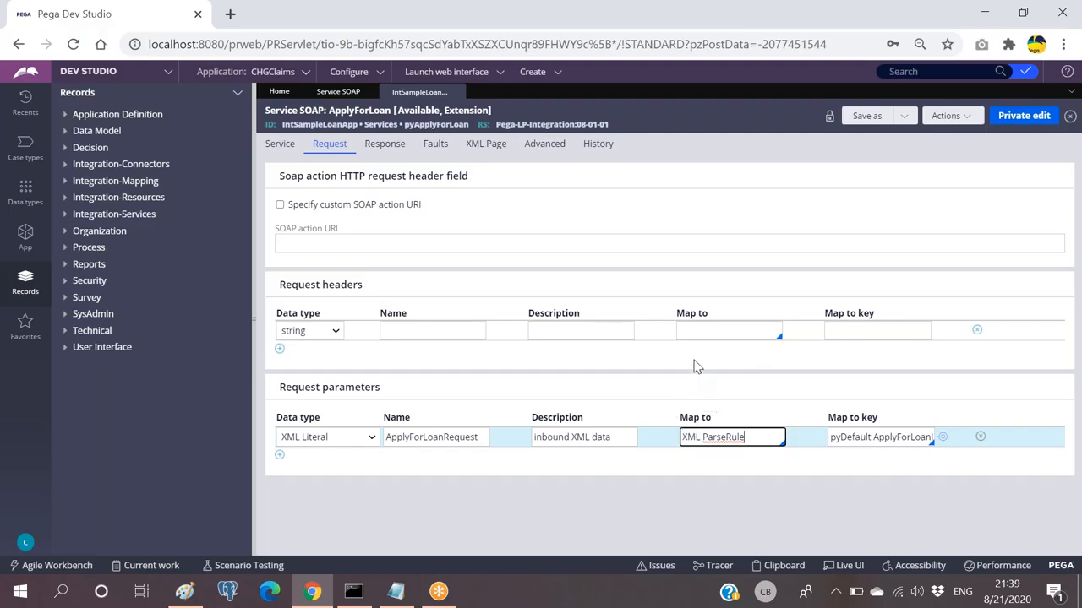
Examine the primary page name in the service settings of the ApplyForLoan rule.
left_click(277, 145)
double_click(327, 291)
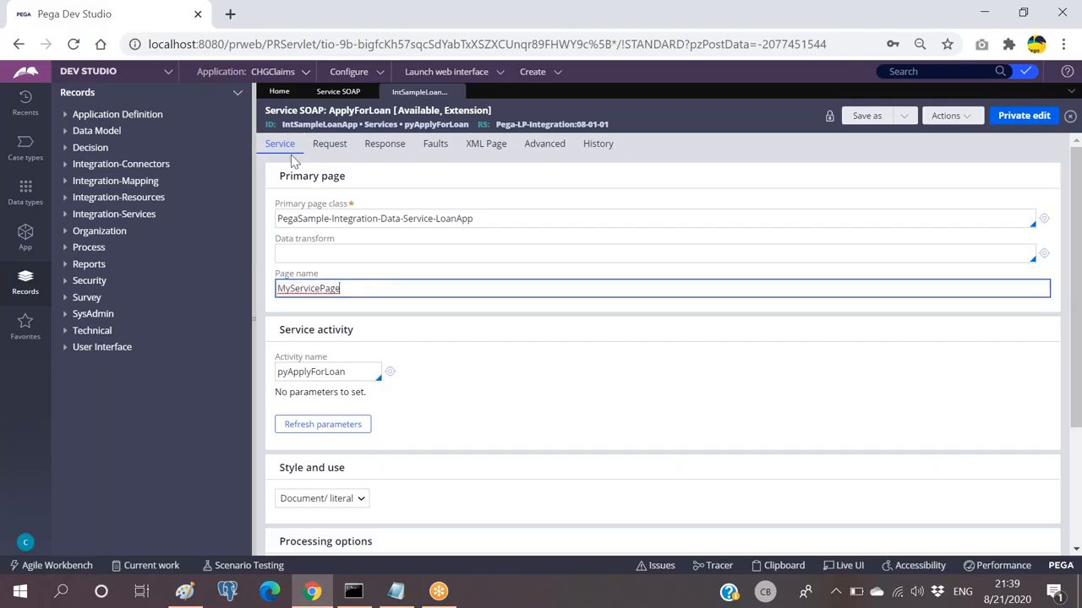
left_click(277, 147)
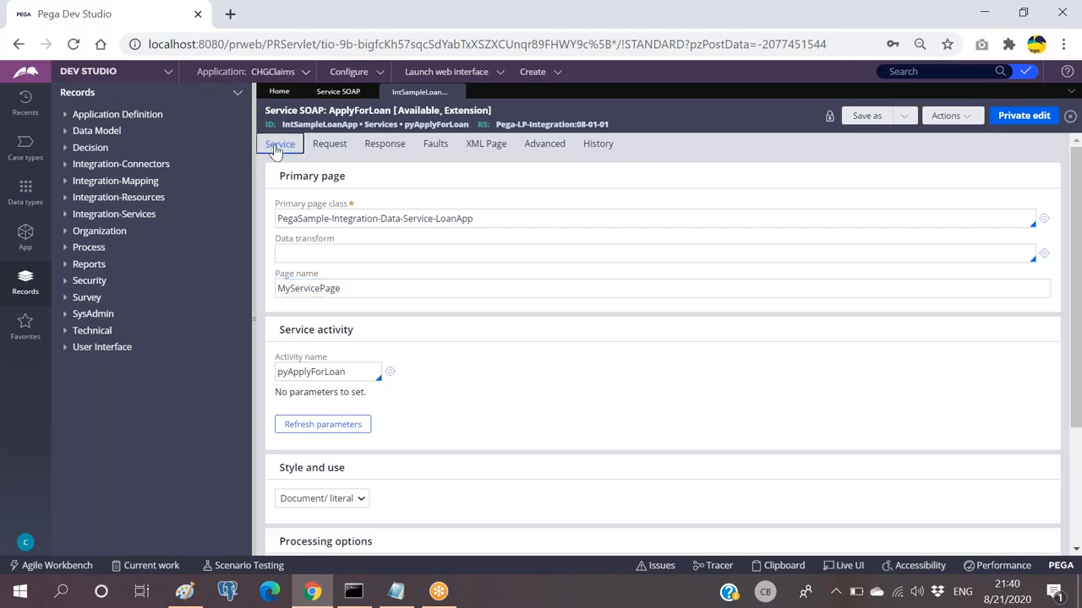
left_click(341, 288)
left_click_drag(343, 289, 277, 290)
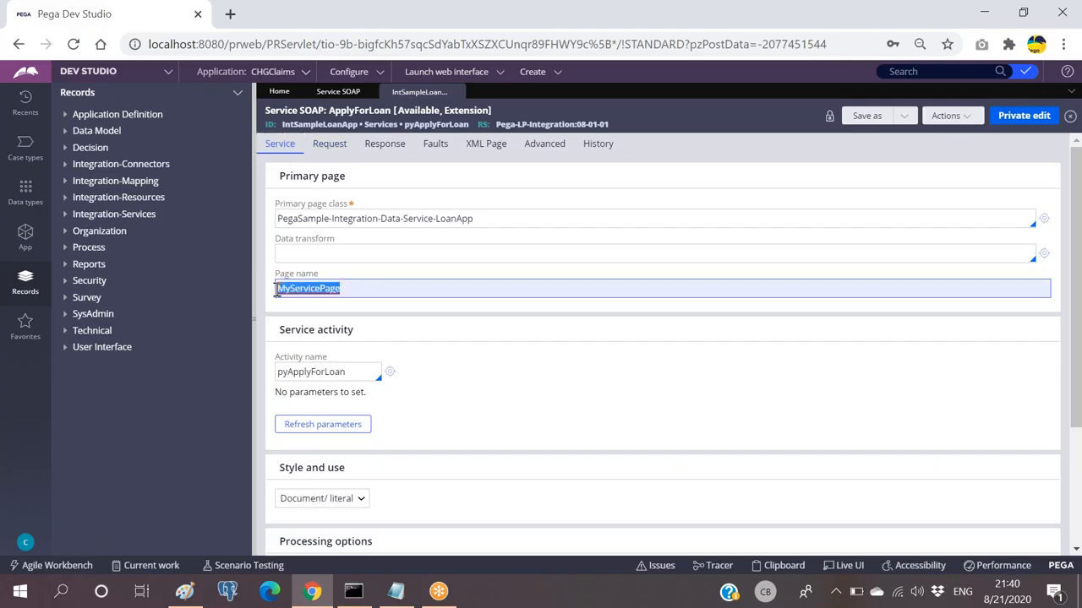
Check the request parameter's Map to setting against the primary page name in the service settings.
left_click(329, 145)
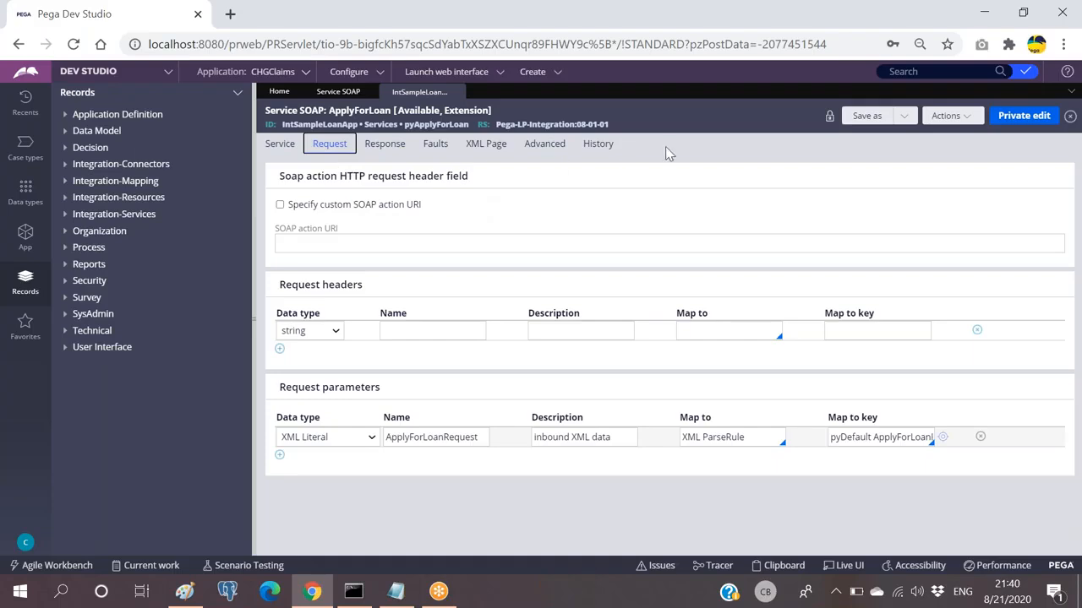
left_click(763, 437)
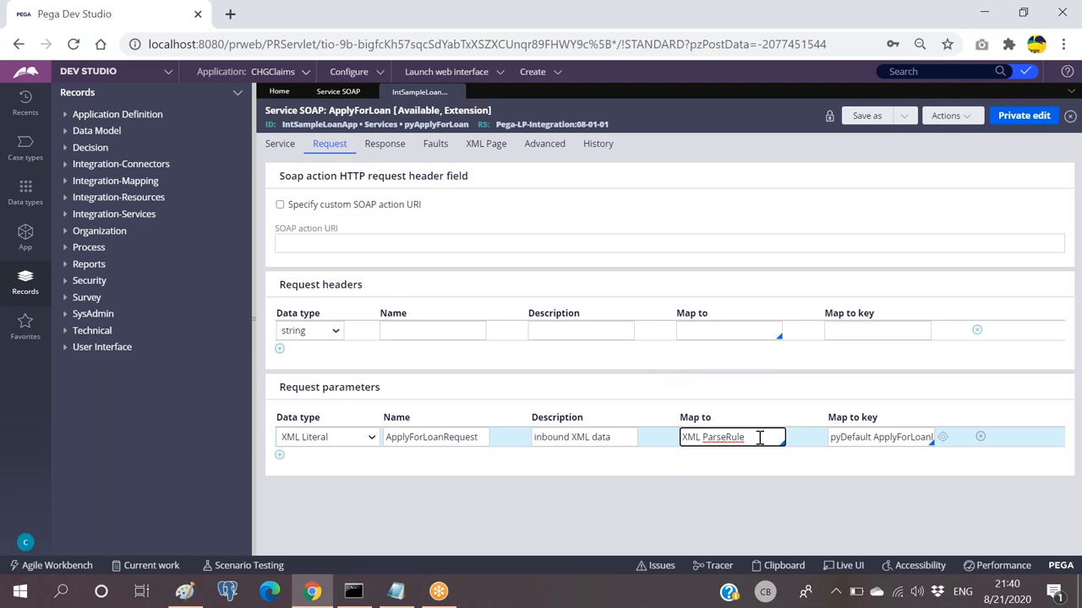
left_click_drag(744, 438, 681, 438)
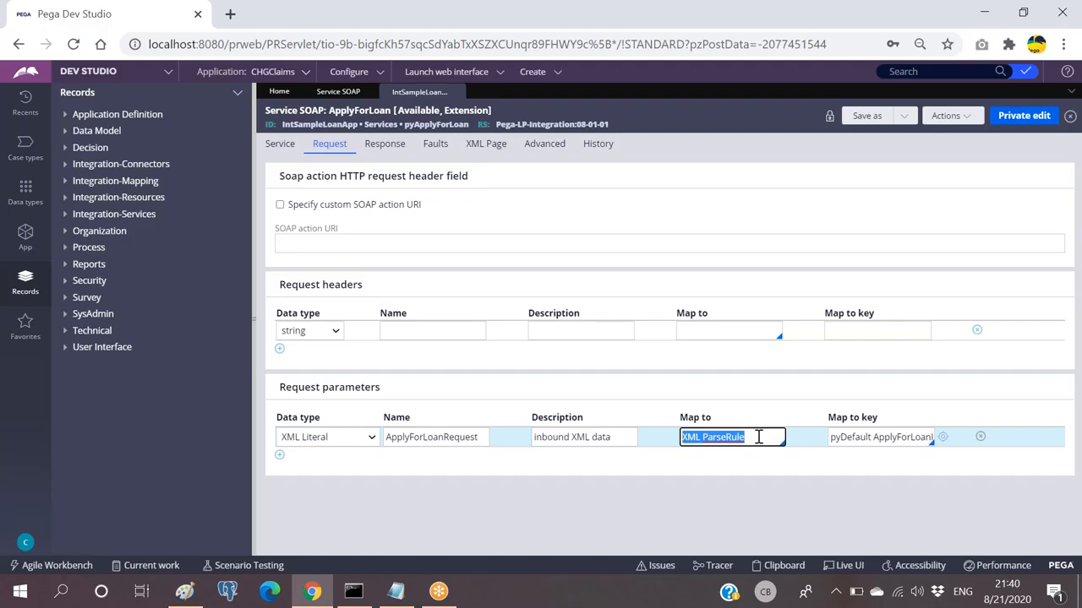
left_click(283, 145)
left_click(355, 289)
double_click(358, 292)
left_click(363, 290)
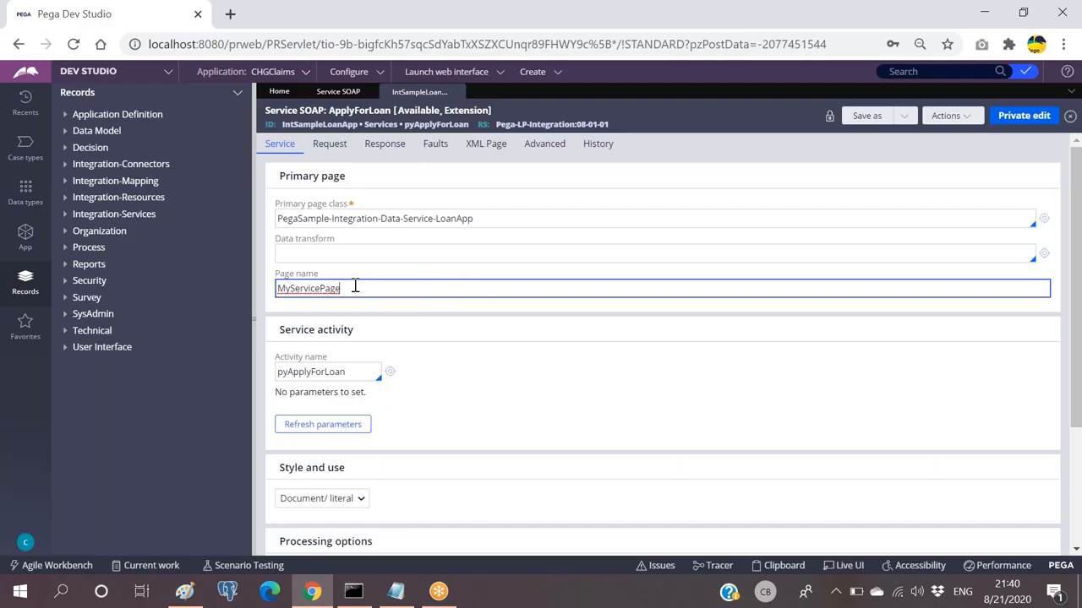
Go back and forth between the request settings and the service's primary page name to relate the two.
left_click(329, 144)
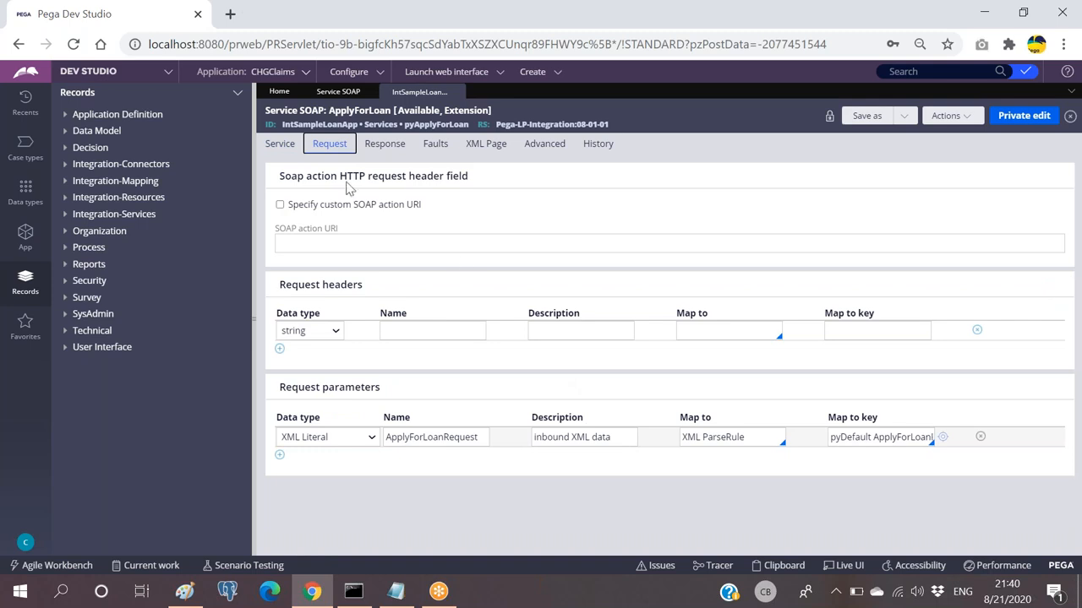
left_click(285, 148)
left_click(312, 287)
double_click(312, 287)
left_click(365, 288)
left_click(328, 145)
left_click(282, 149)
left_click(309, 286)
double_click(309, 287)
Review the Map to setting of the inbound XML data parameter in the request settings.
left_click(329, 144)
left_click(708, 437)
left_click_drag(710, 435, 676, 440)
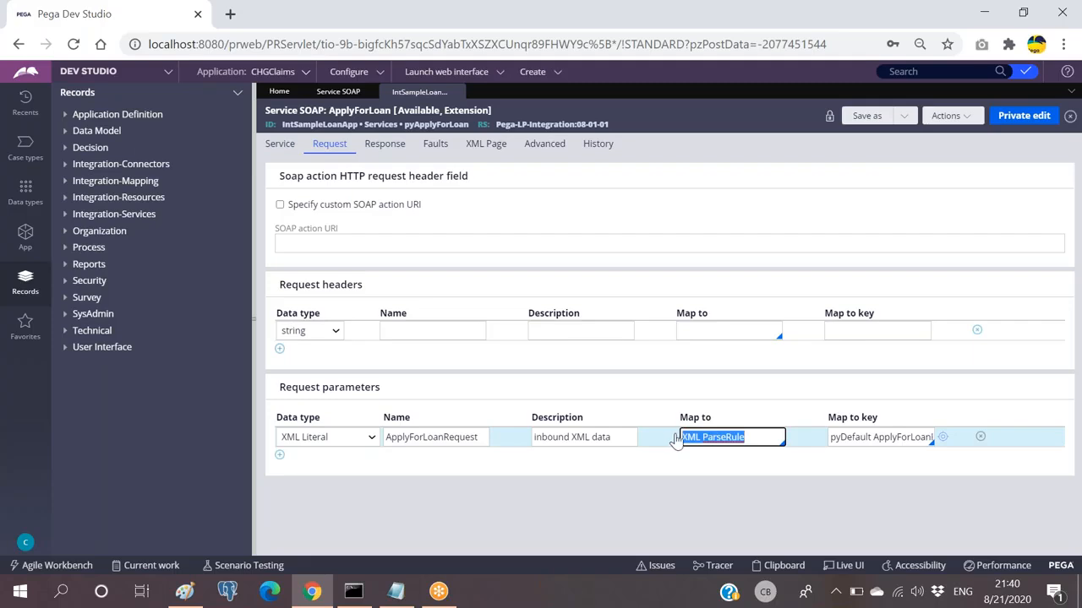
left_click(746, 437)
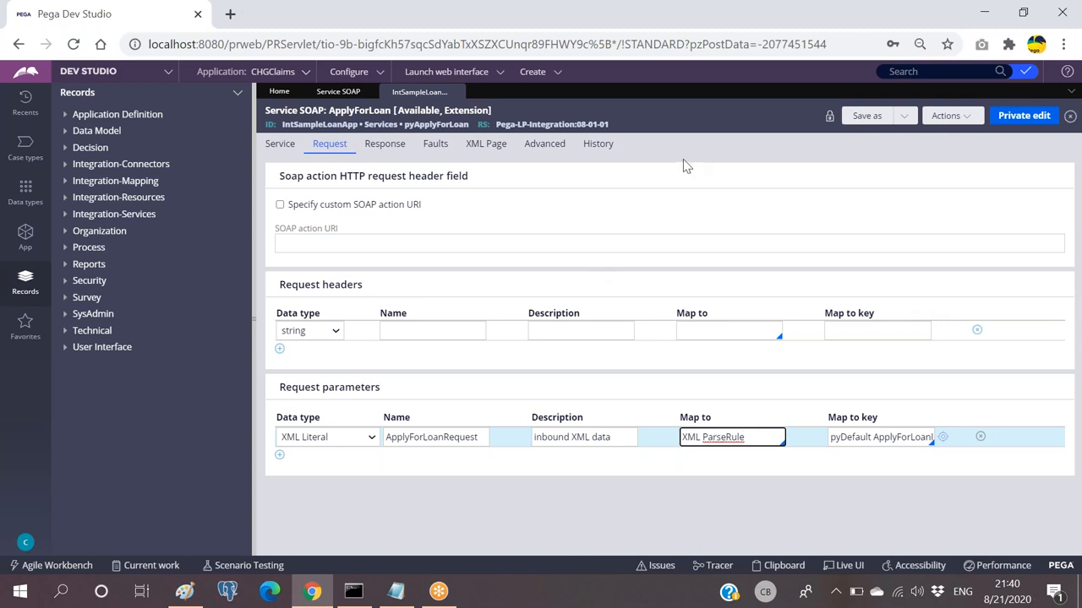
Examine the activity name in the service activity settings.
left_click(280, 146)
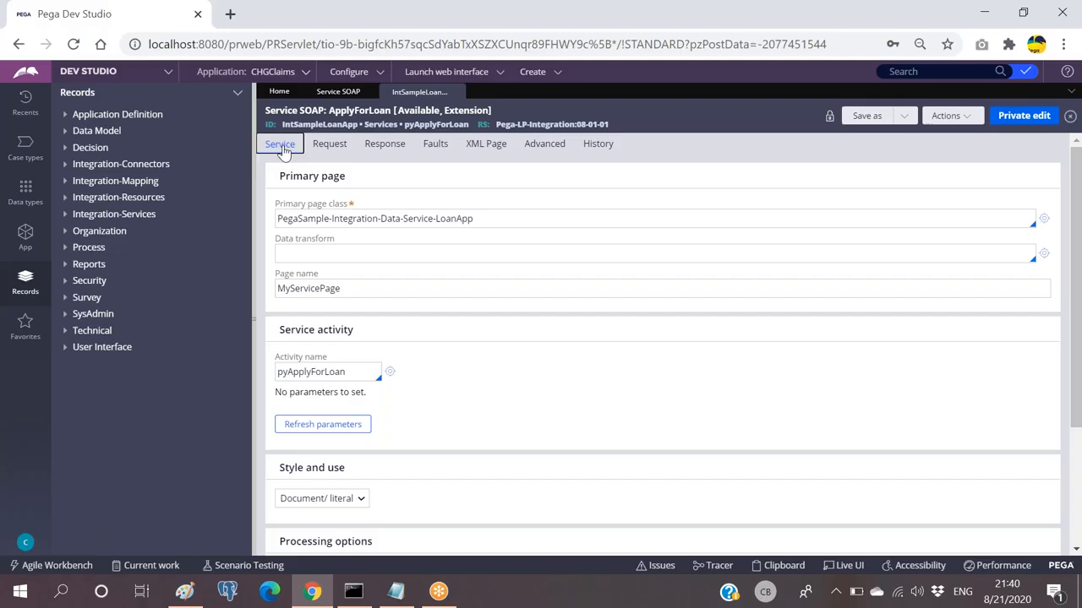
left_click_drag(363, 372, 278, 373)
left_click(469, 372)
Switch to Paint and handwrite 123 inside the service provider box of the web service diagram.
left_click(201, 594)
left_click_drag(461, 172, 463, 182)
mouse_move(487, 179)
left_mouse_down()
mouse_move(509, 169)
mouse_move(490, 186)
left_mouse_up()
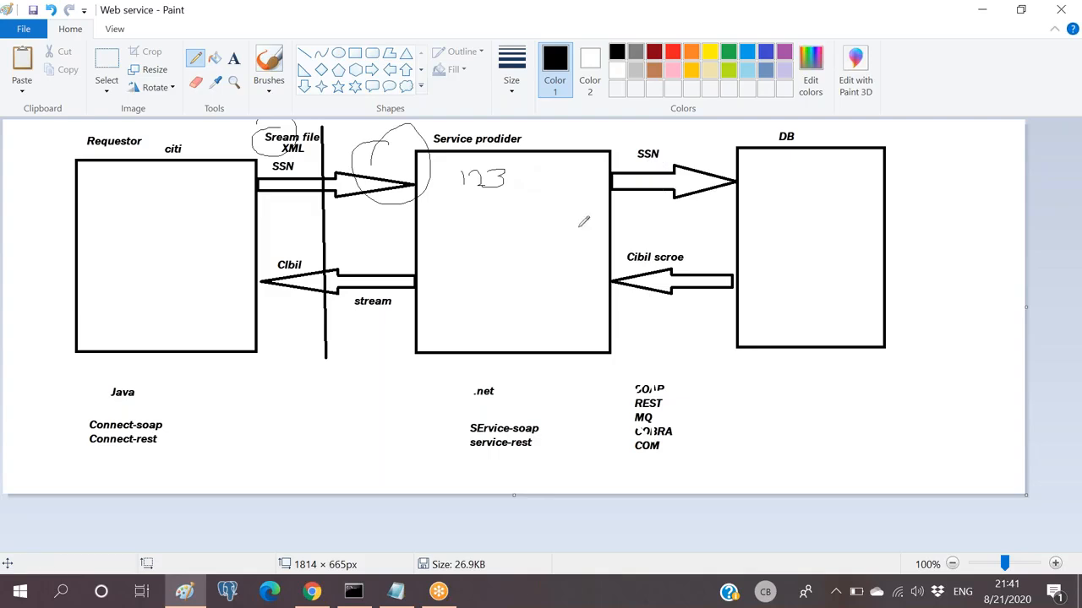
Return to Pega Dev Studio and review the service activity name, the request parameters and the primary page name.
key("alt+Tab")
left_click_drag(358, 372, 279, 374)
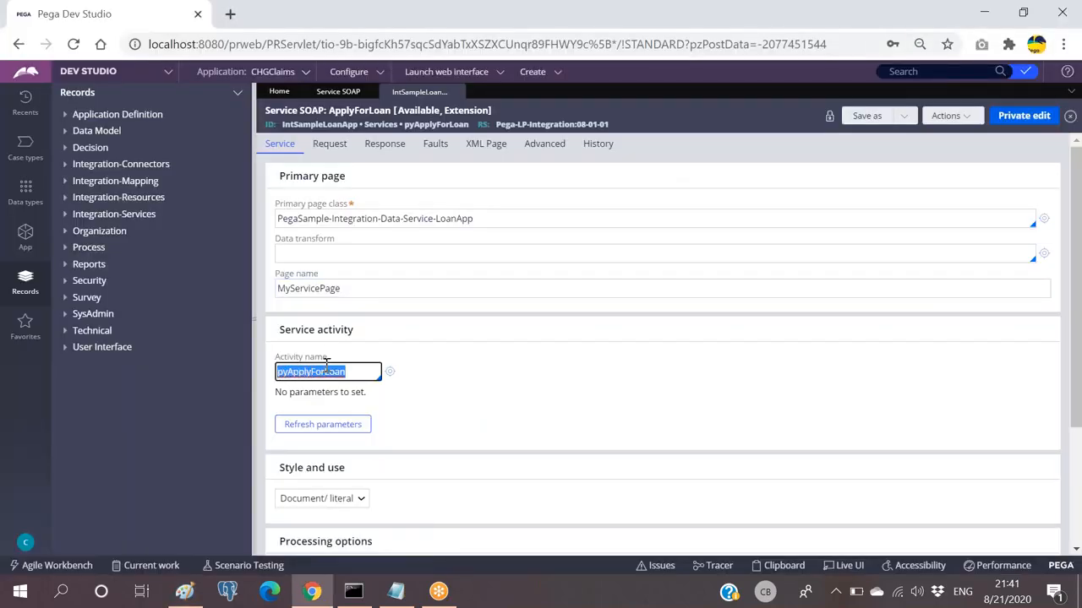
left_click(328, 144)
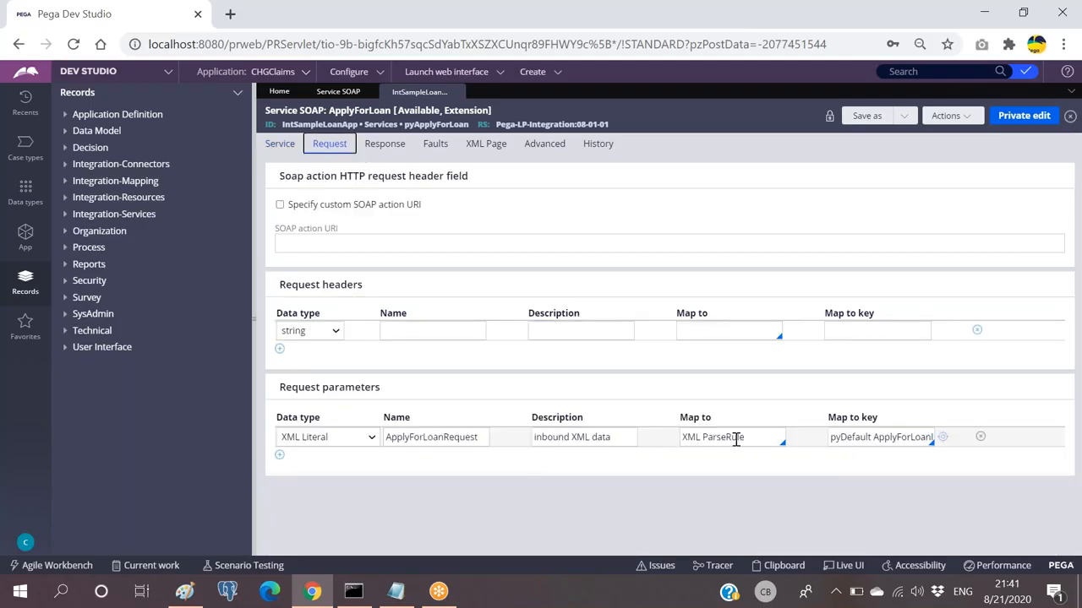
left_click(278, 144)
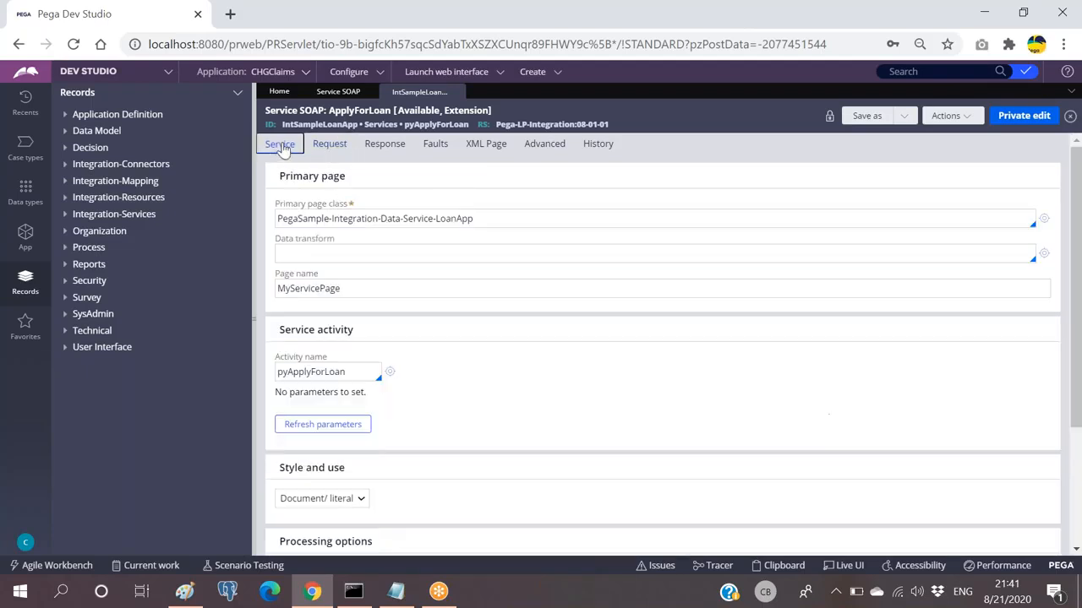
double_click(321, 289)
left_click(394, 313)
Compare the service's primary page name and activity name in Pega Dev Studio with the web service diagram in Paint.
key("alt+Tab")
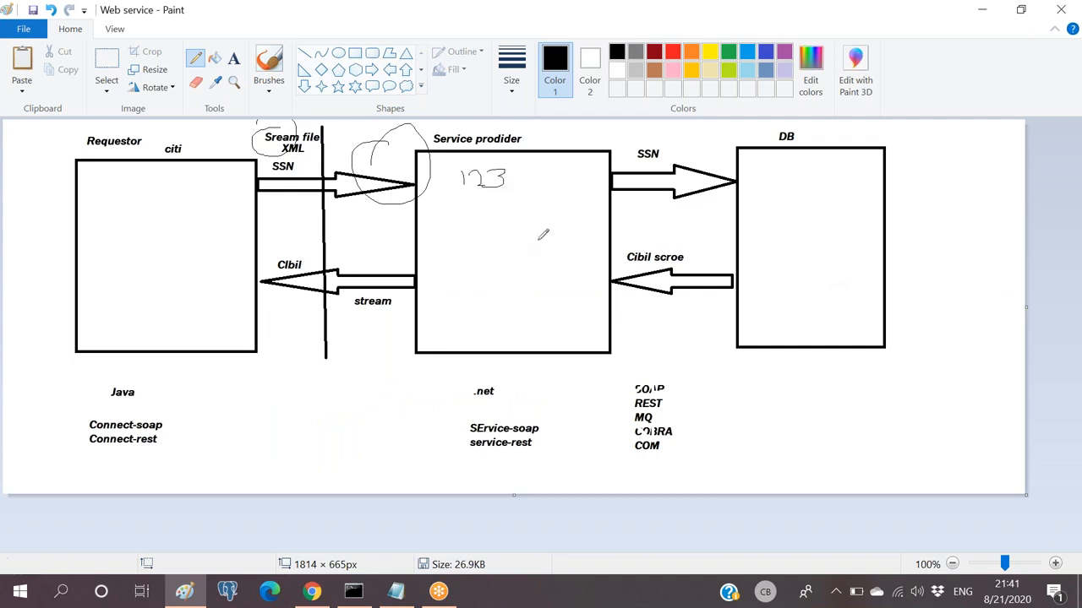
key("alt+Tab")
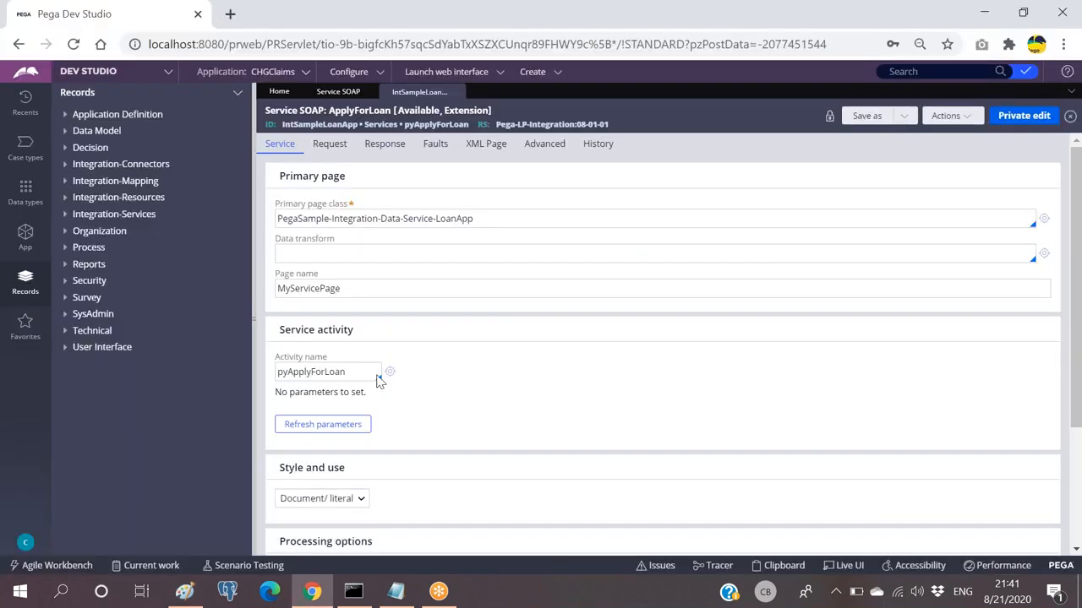
double_click(347, 288)
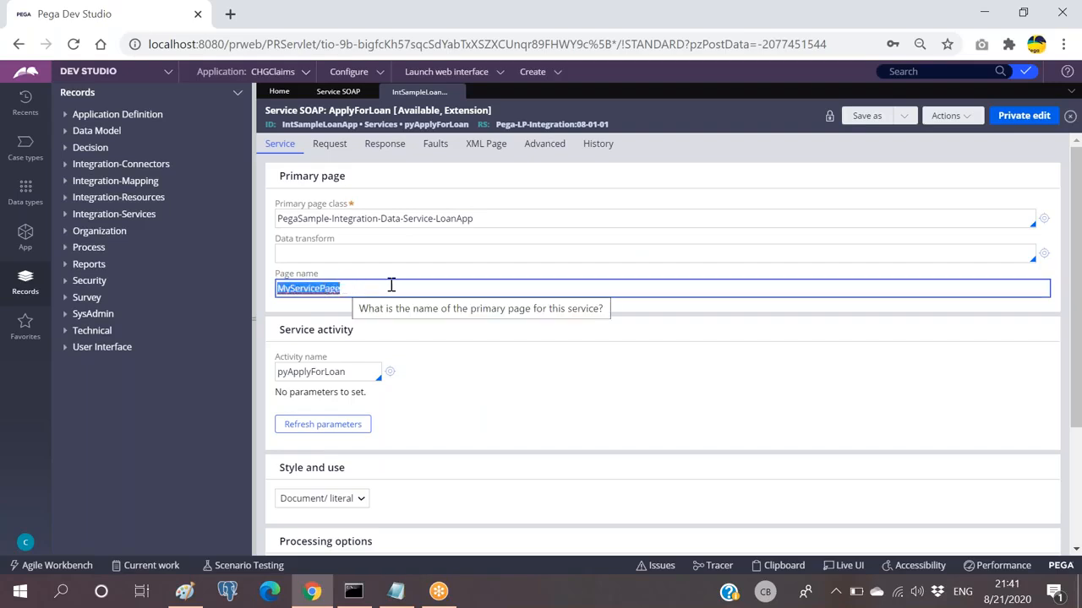
double_click(322, 372)
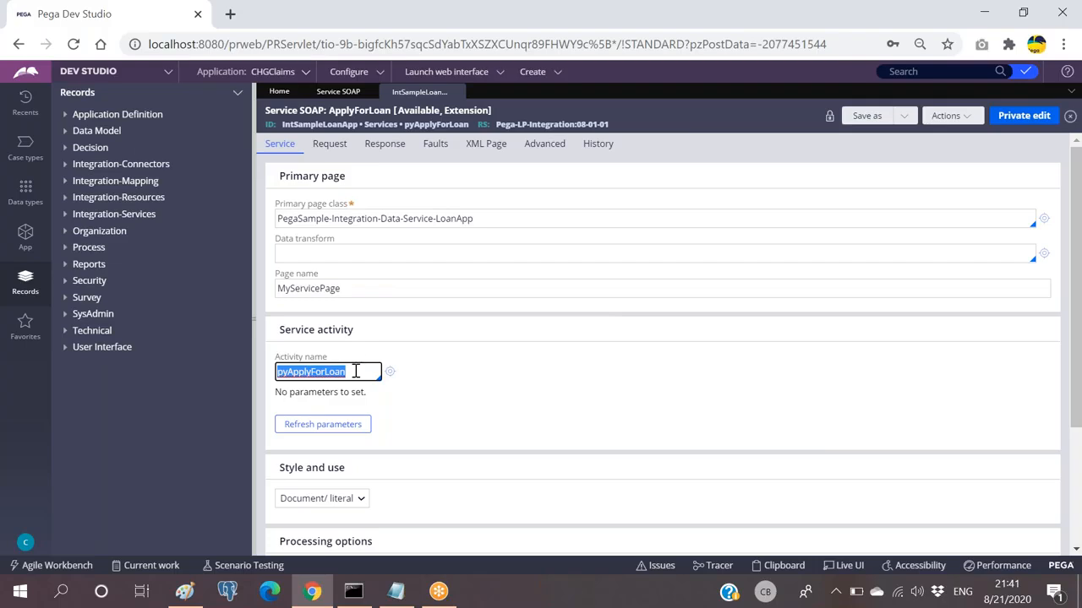
double_click(338, 288)
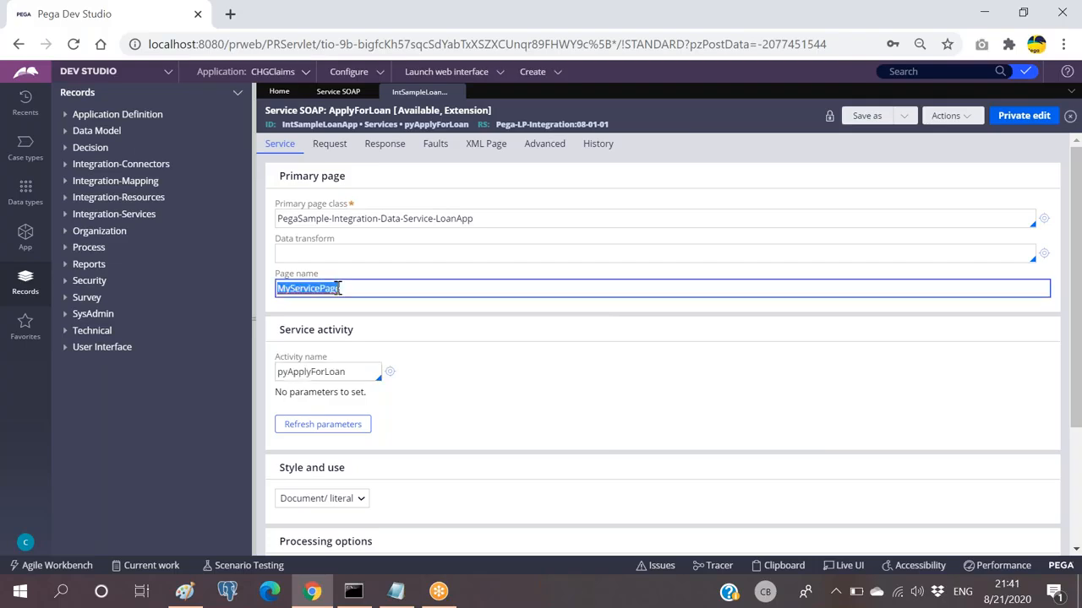
key("alt+Tab")
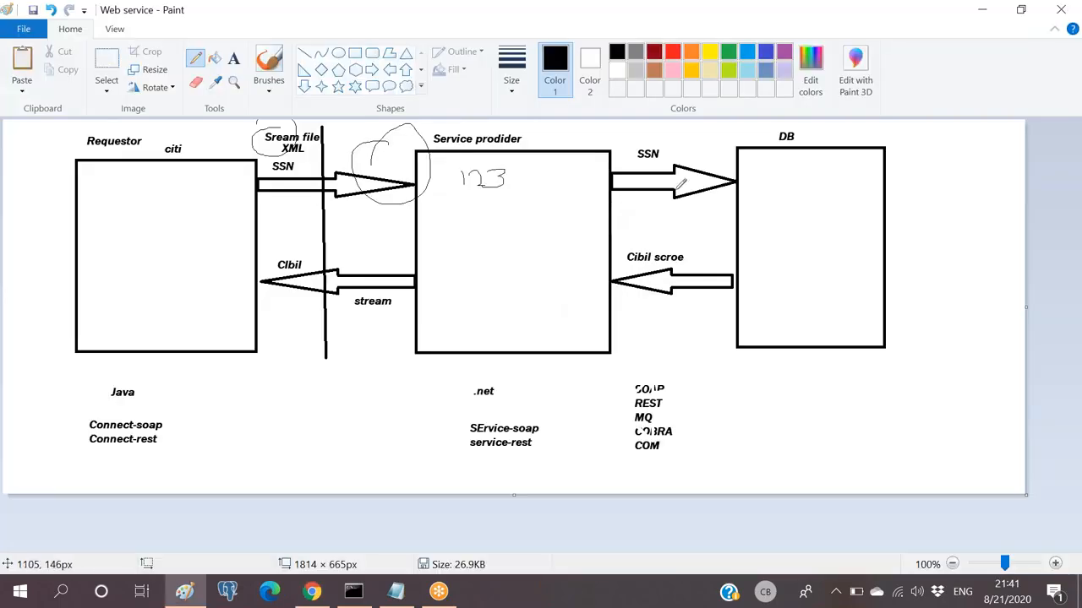
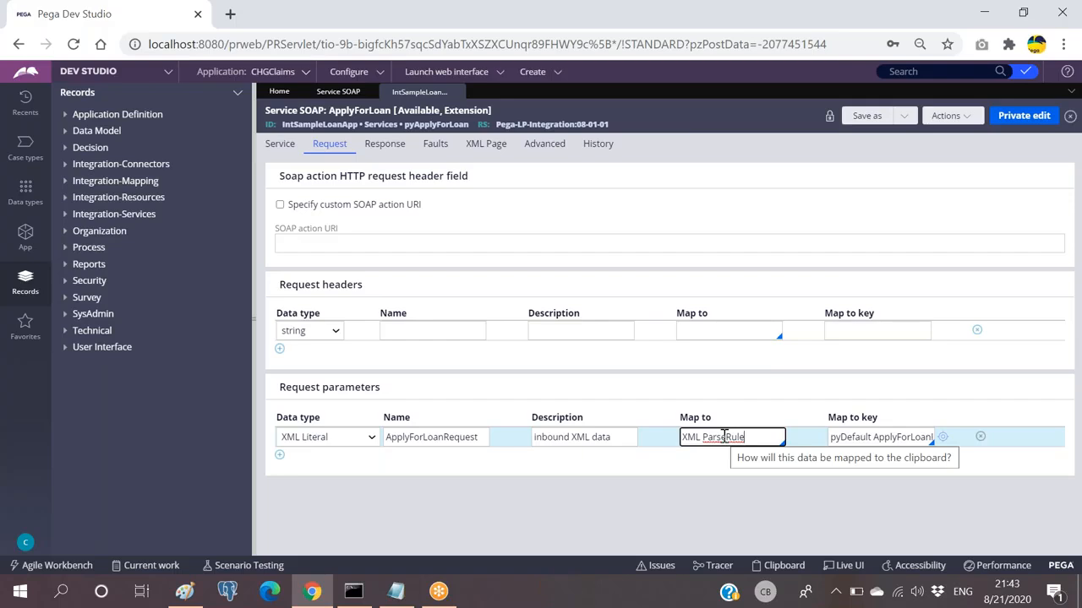
Review the primary page name together with the activity name in the service settings.
left_click(278, 143)
left_click(321, 288)
double_click(321, 288)
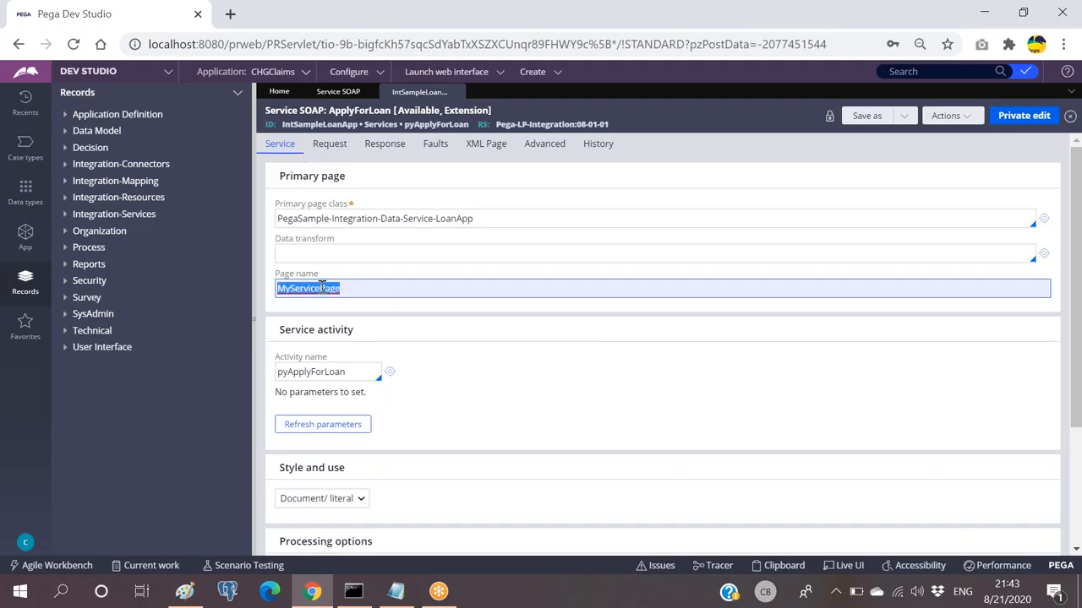
left_click(322, 370)
double_click(330, 372)
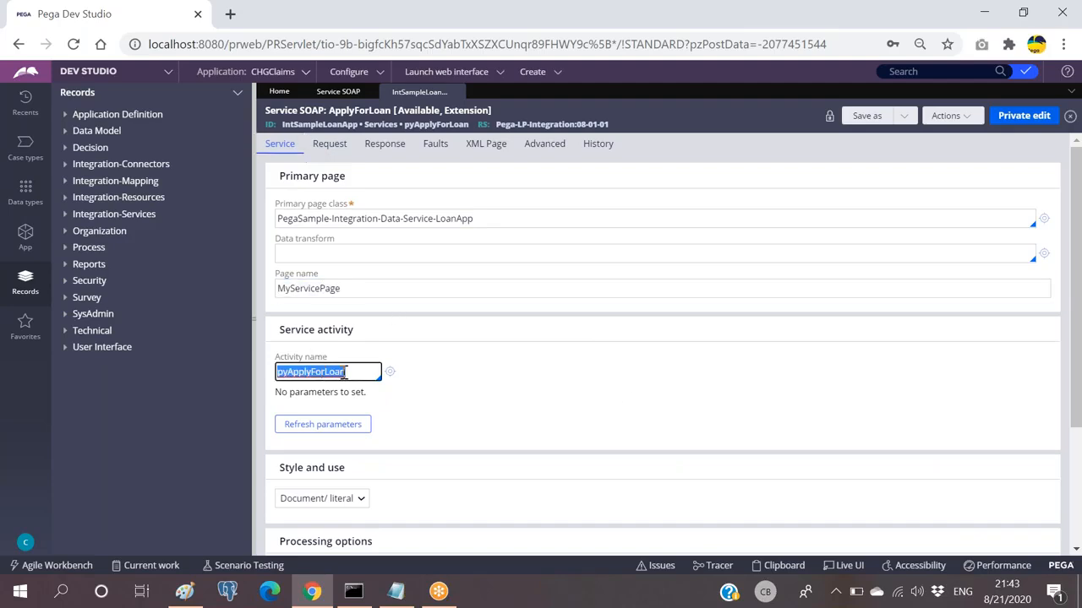
left_click(316, 286)
double_click(332, 285)
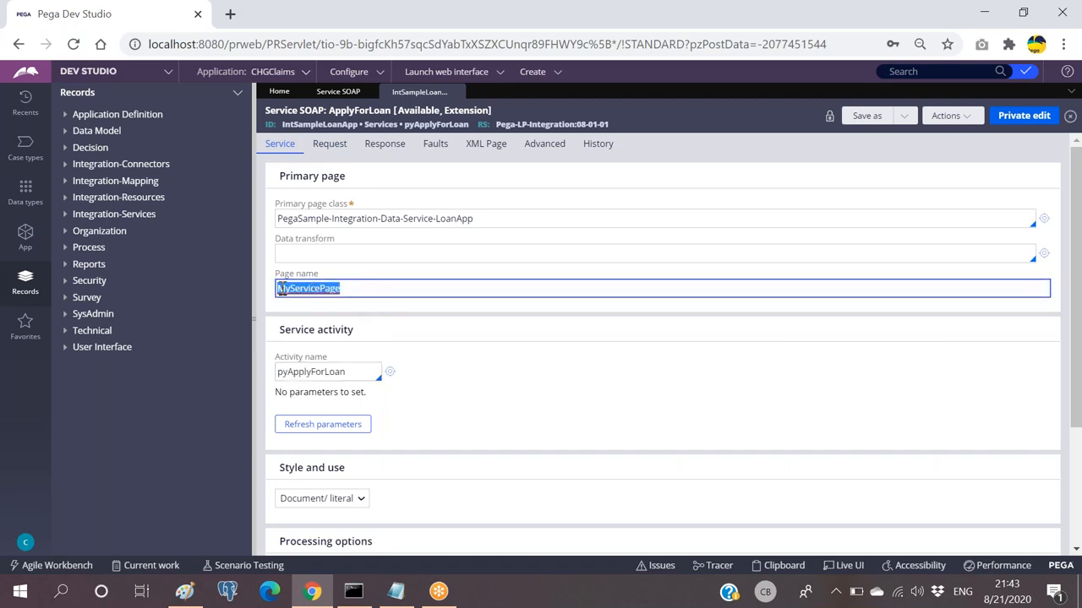
Look over the response parameters and the fault conditions, and recheck the service's activity name.
left_click(382, 145)
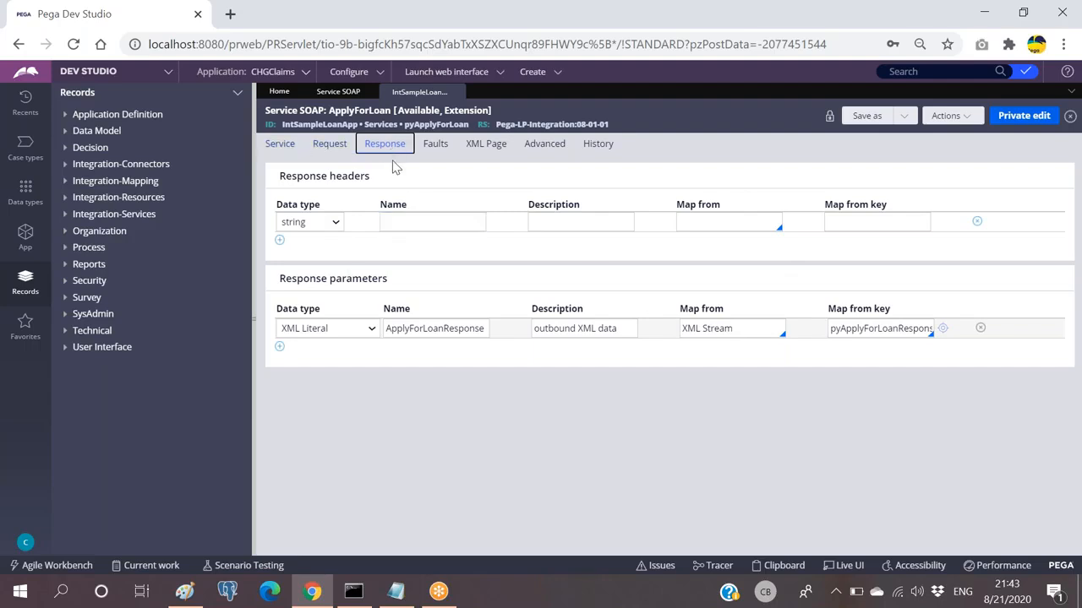
left_click(435, 145)
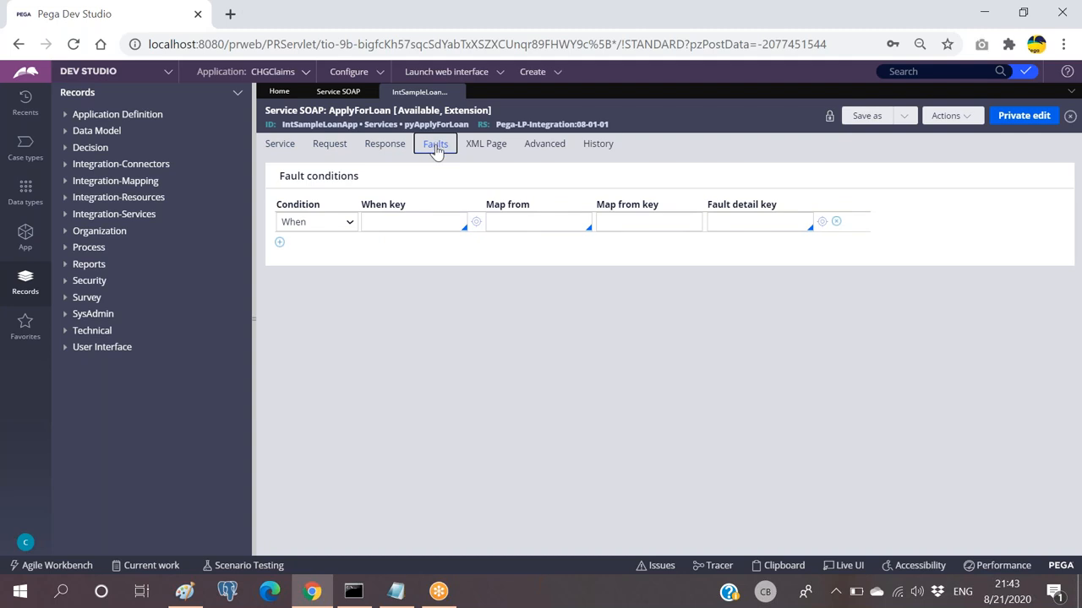
left_click(287, 152)
left_click_drag(347, 372, 276, 372)
left_click(354, 372)
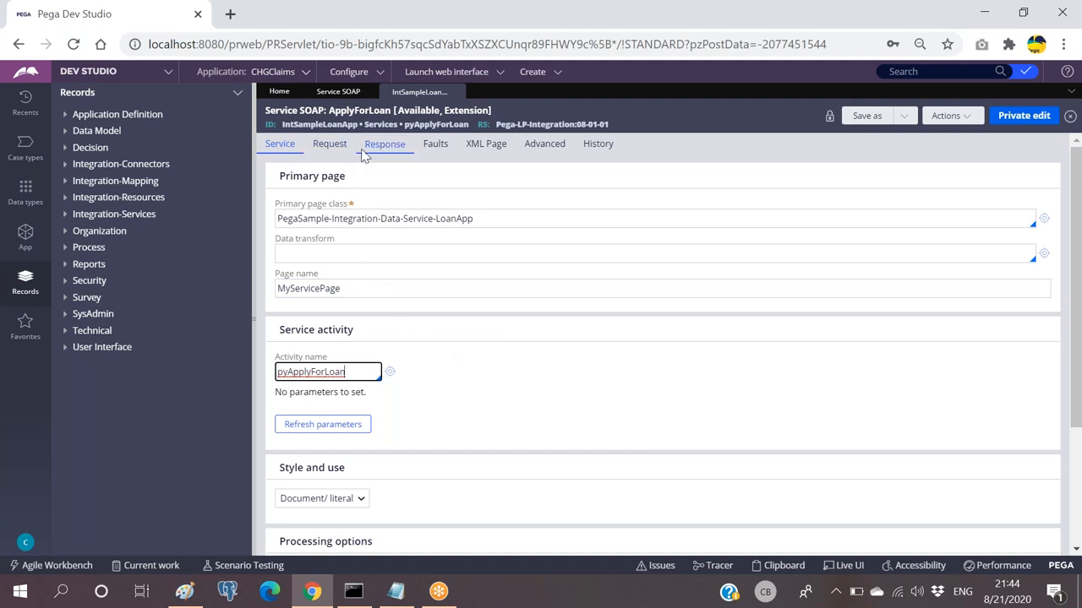
left_click(432, 149)
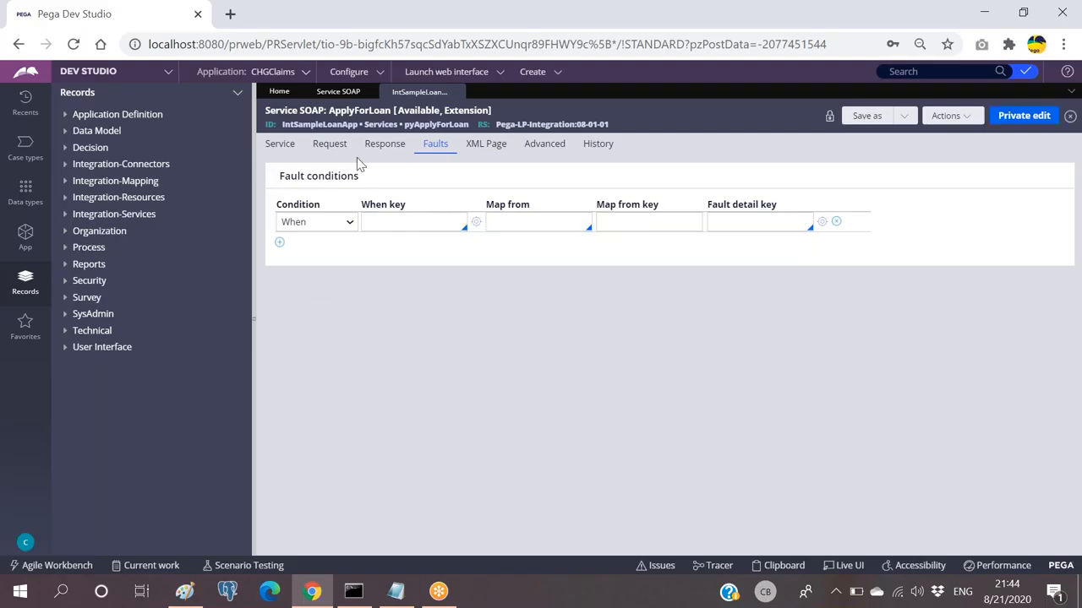
Look over the response parameters, the primary page name MyServicePage and the request parameters of the ApplyForLoan service.
left_click(382, 145)
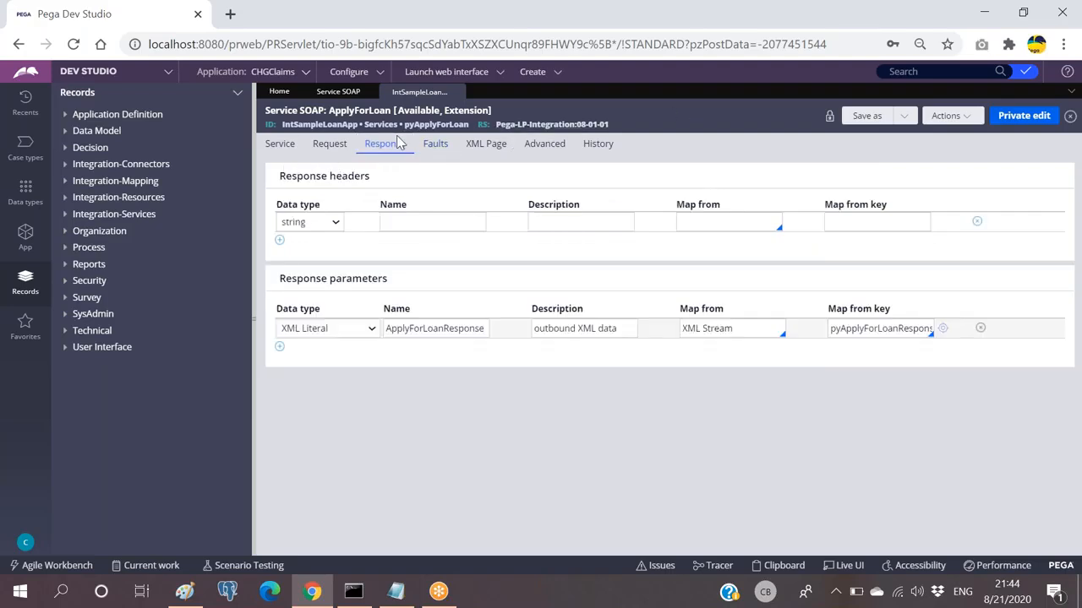
left_click(279, 145)
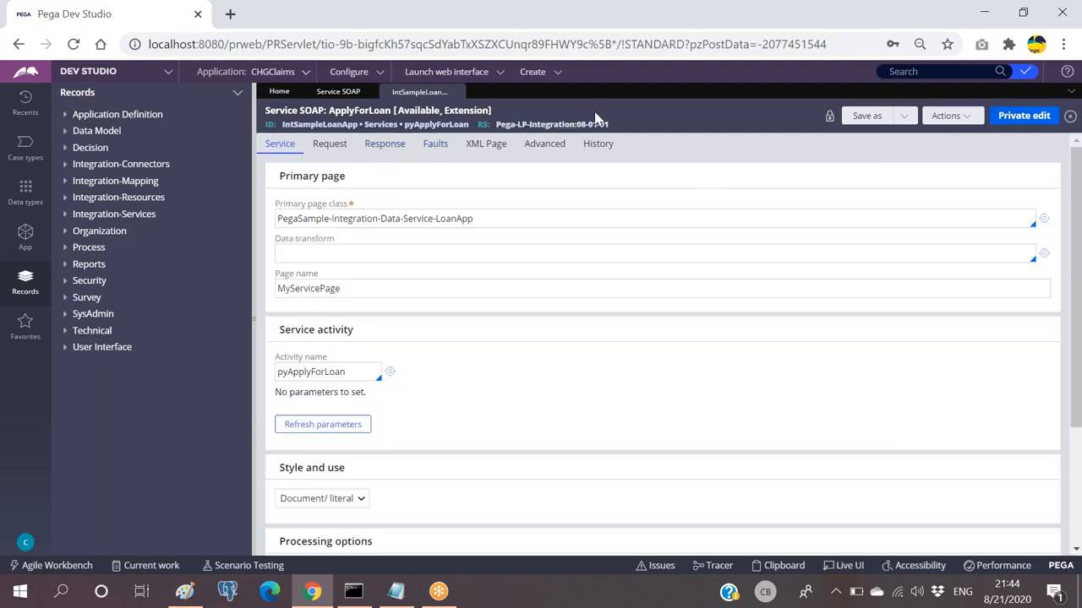
left_click(277, 149)
left_click(320, 289)
double_click(319, 289)
left_click(332, 147)
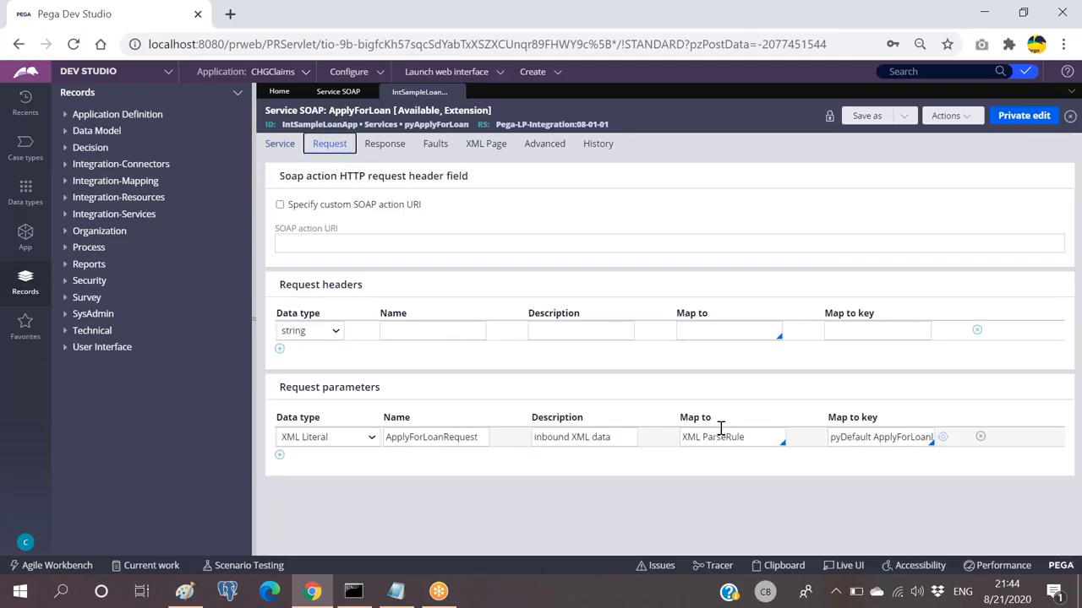
Go back to the service settings and point out the primary page name, followed by the service activity name.
left_click(281, 151)
left_click(320, 289)
double_click(319, 289)
left_click(315, 372)
double_click(316, 372)
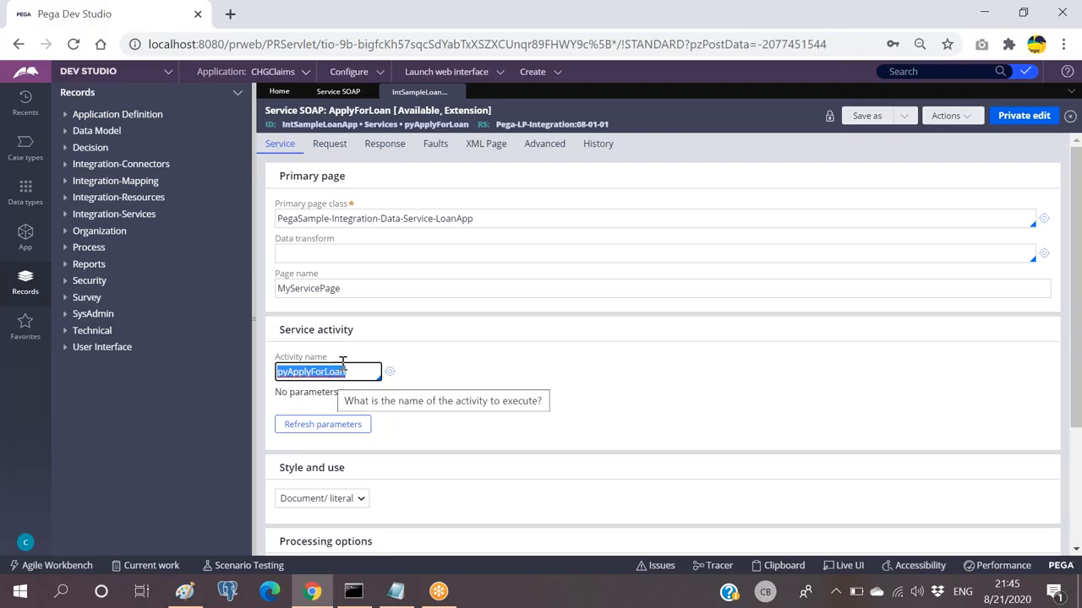
Review the fault conditions and the XML Stream mapping of the response parameter, ending back on the service settings.
left_click(442, 147)
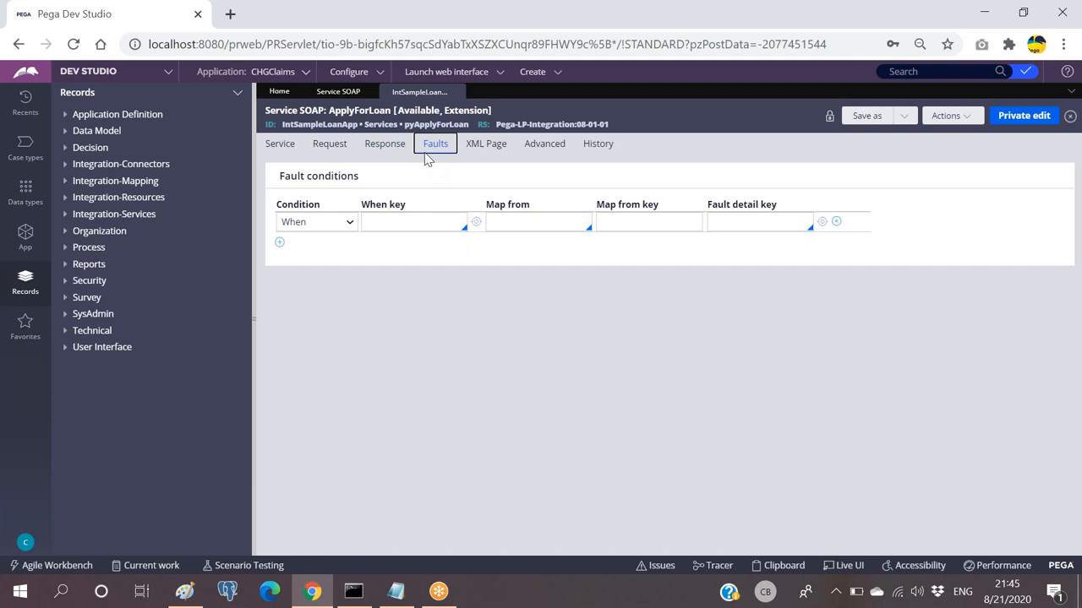
left_click(386, 146)
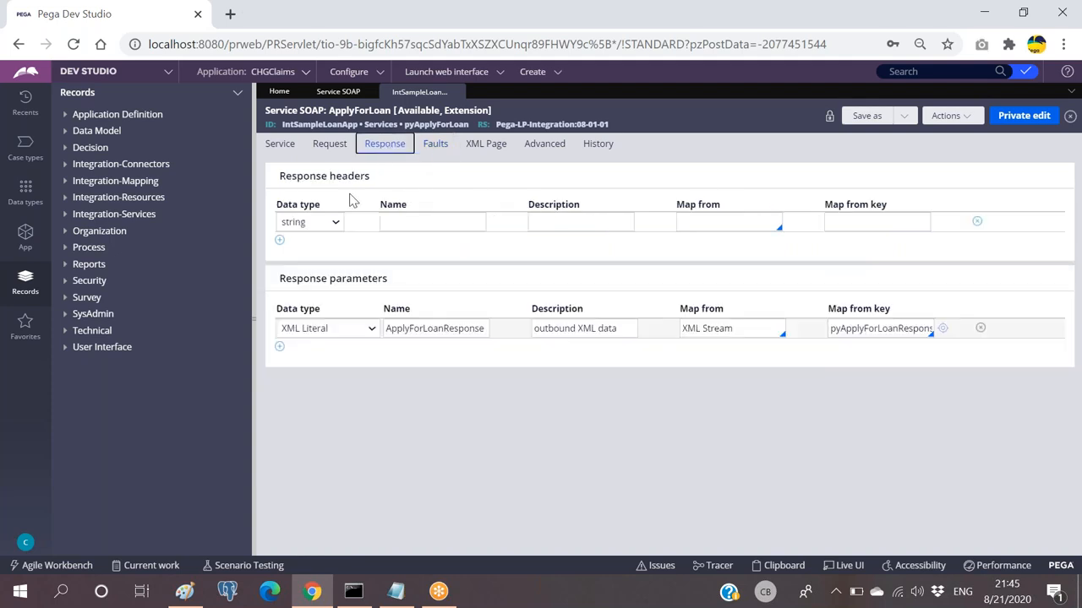
left_click_drag(746, 329, 681, 328)
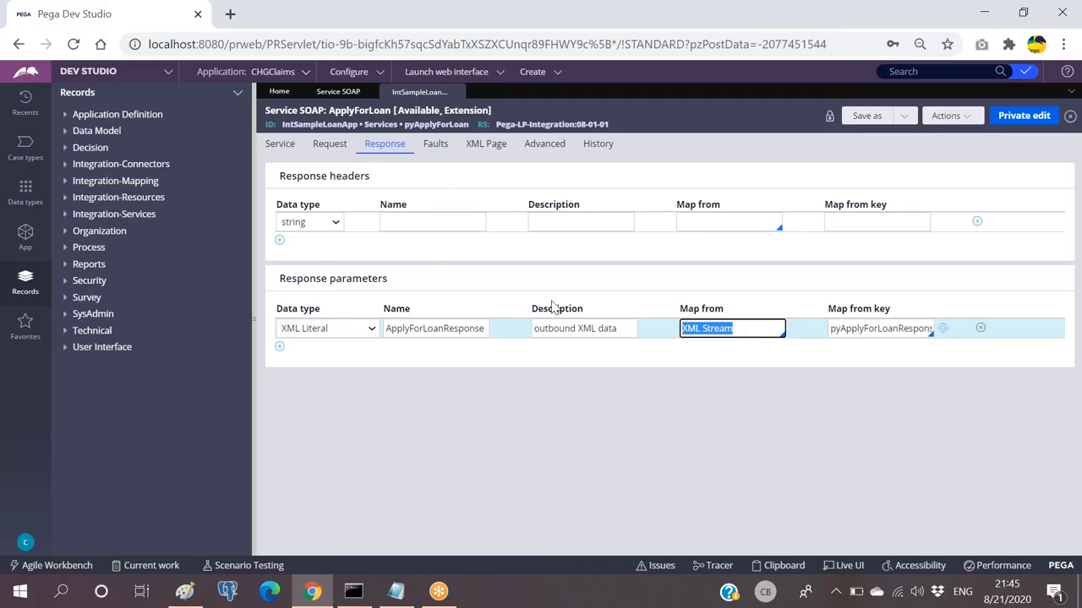
left_click(482, 402)
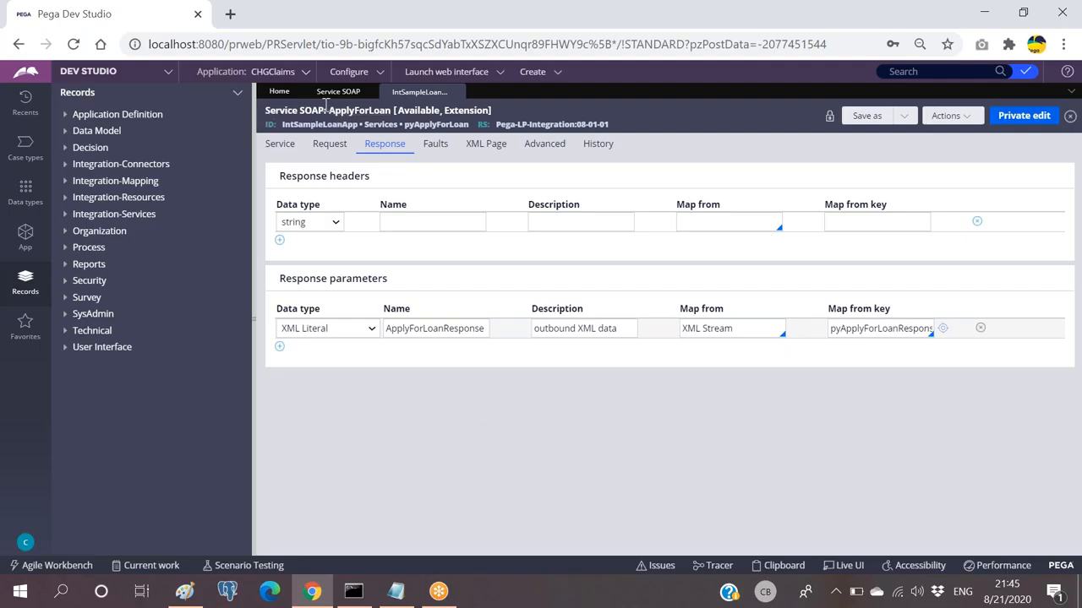
left_click(281, 144)
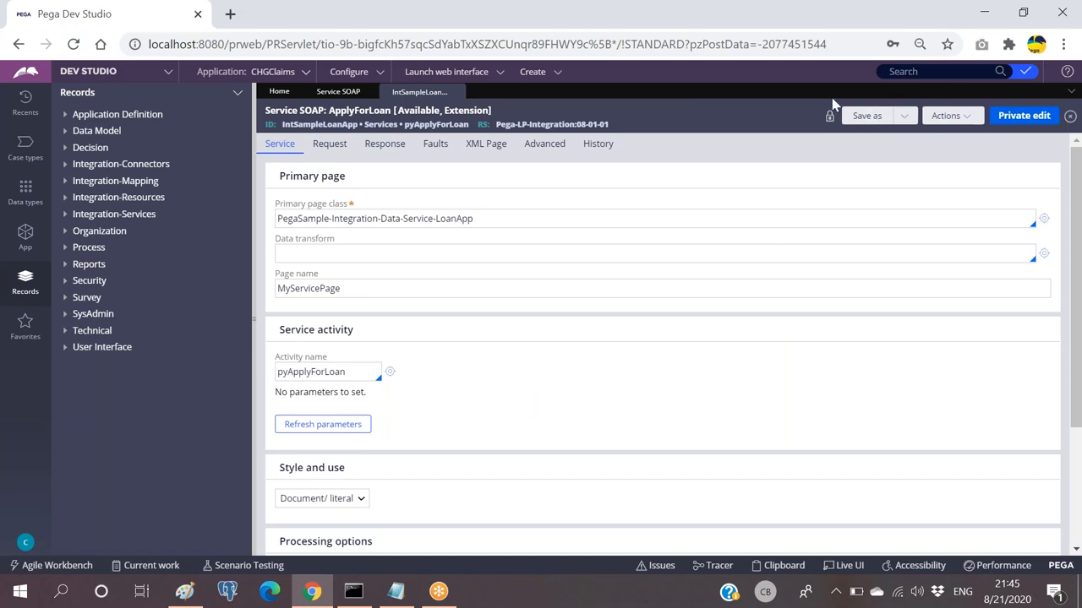
Open a new Service SOAP record form, examine its label and customer package name fields, and close it without creating anything.
left_click(958, 118)
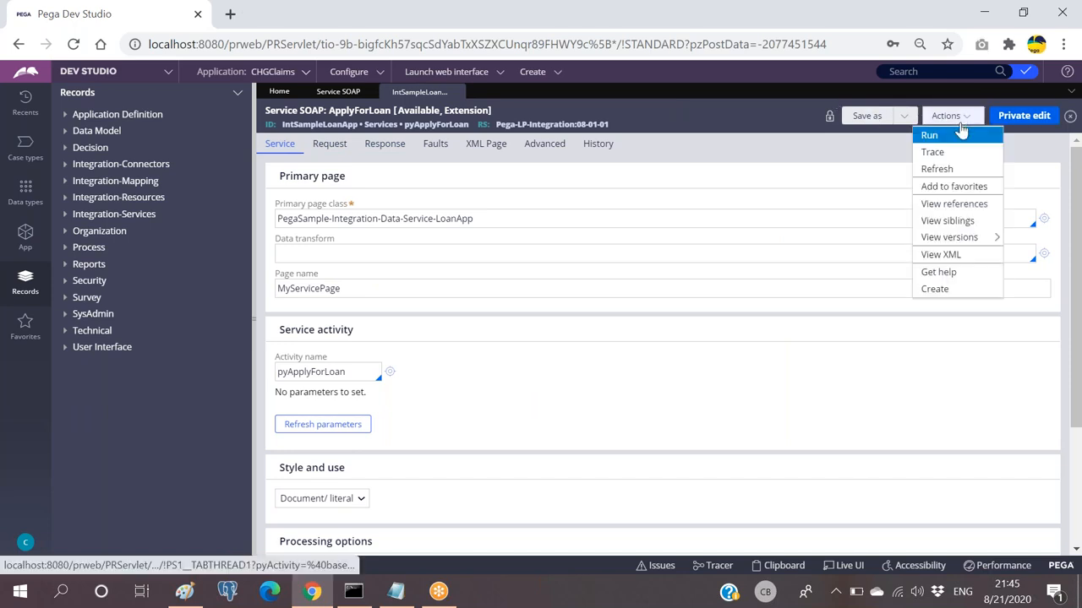
left_click(930, 289)
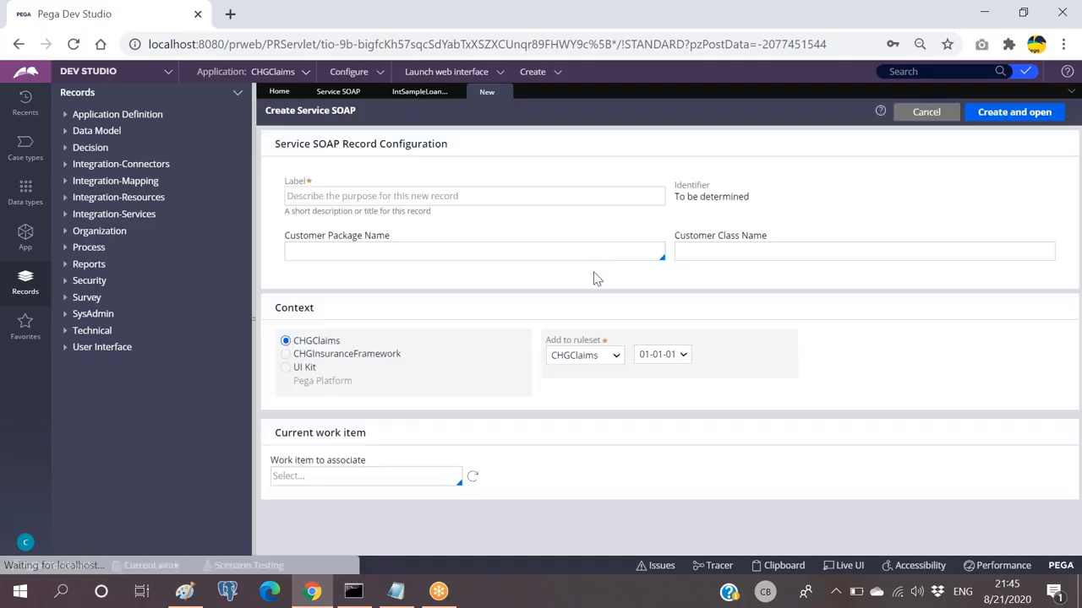
left_click(415, 196)
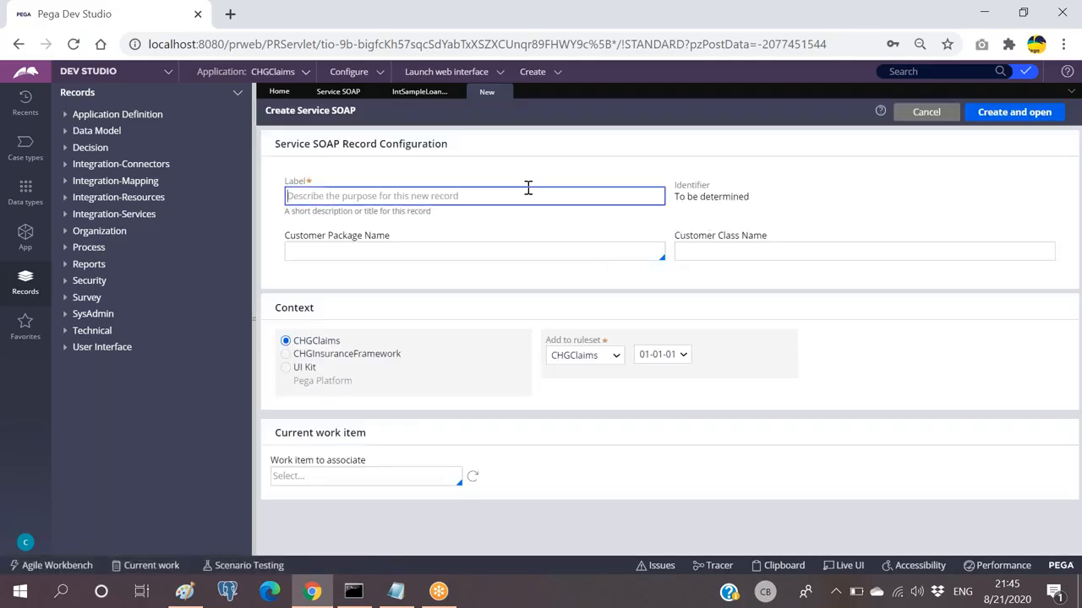
left_click(375, 255)
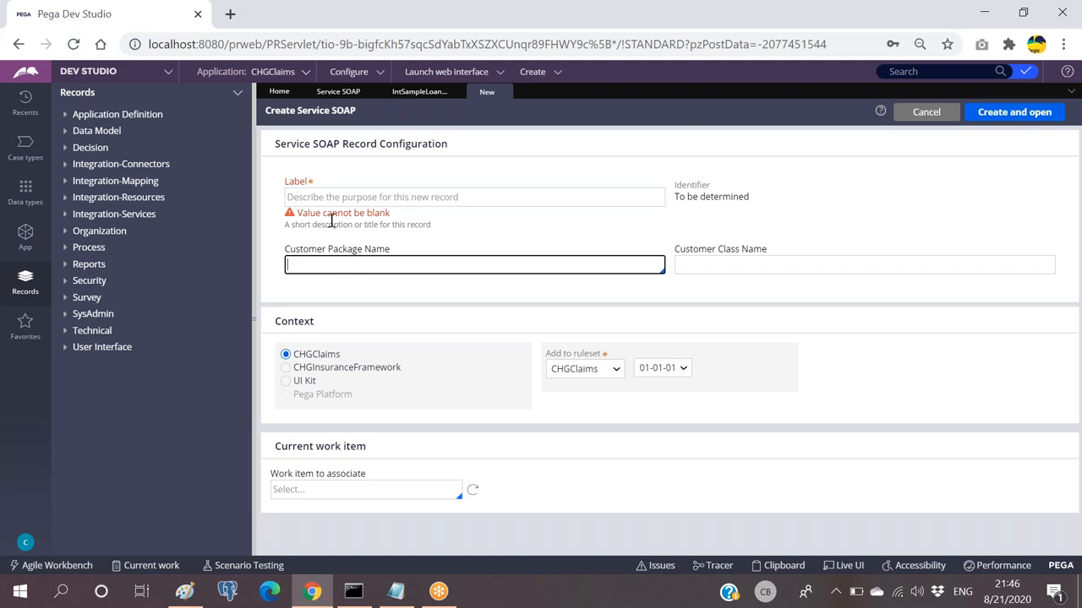
double_click(294, 144)
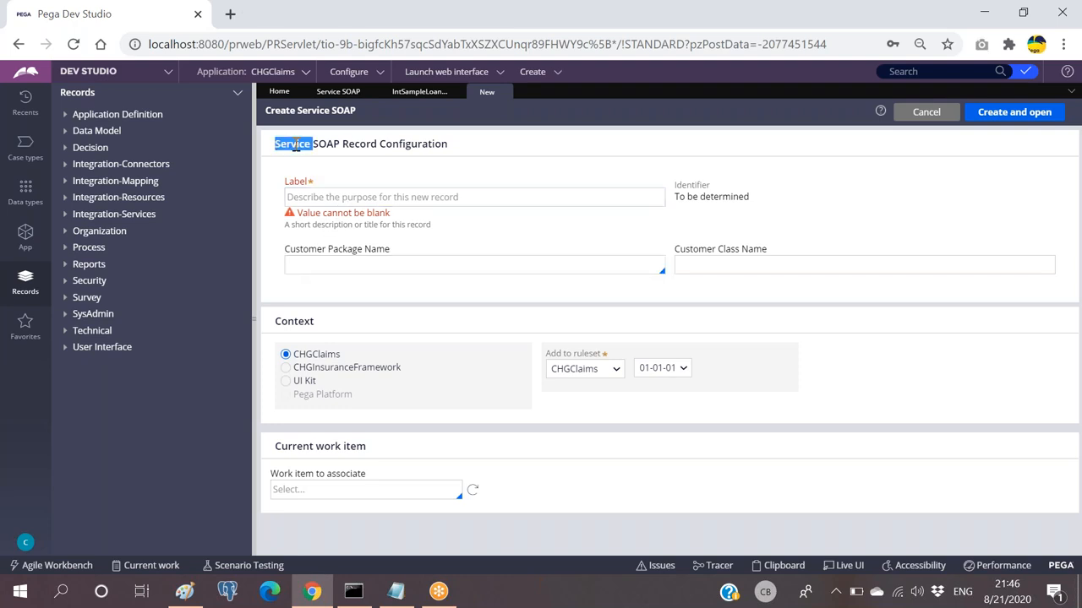
left_click(485, 112)
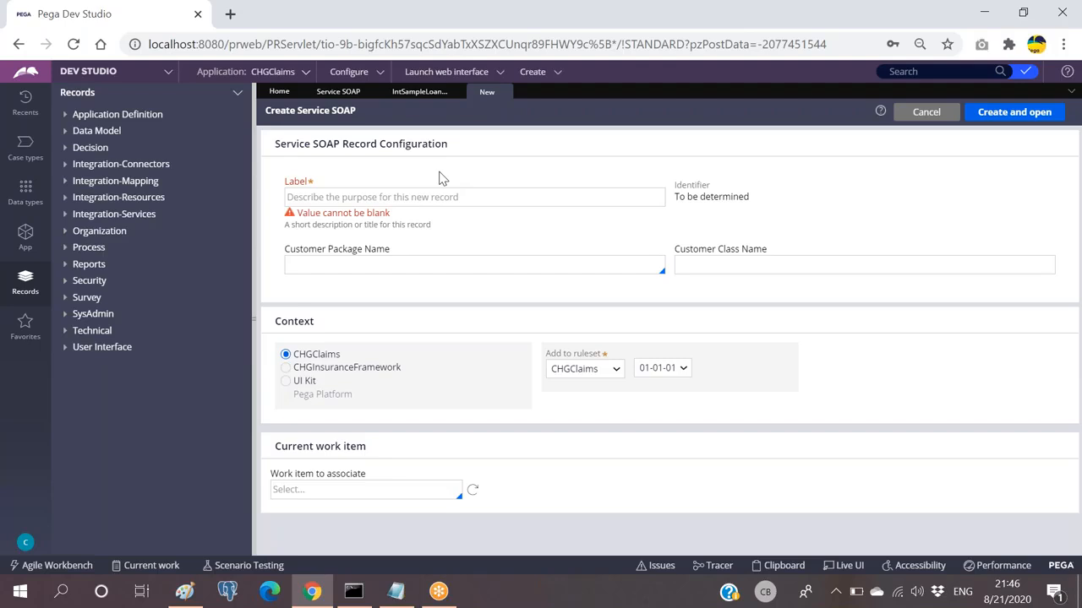
left_click(355, 197)
left_click(504, 92)
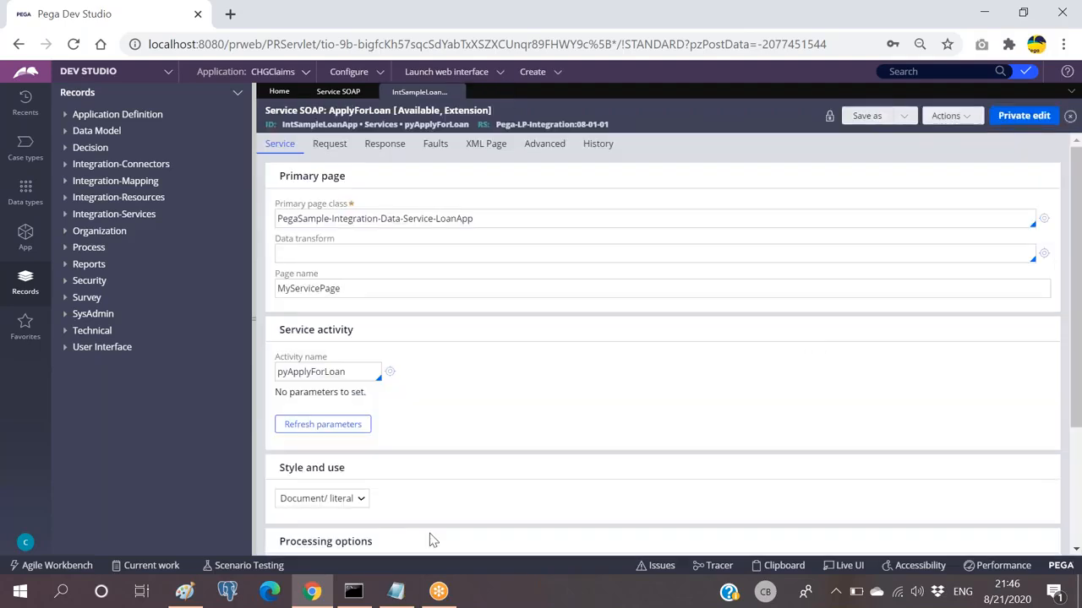
Switch to Notepad and review the list from endpoint url to method name and the file location note.
left_click(395, 592)
left_click_drag(583, 251, 482, 194)
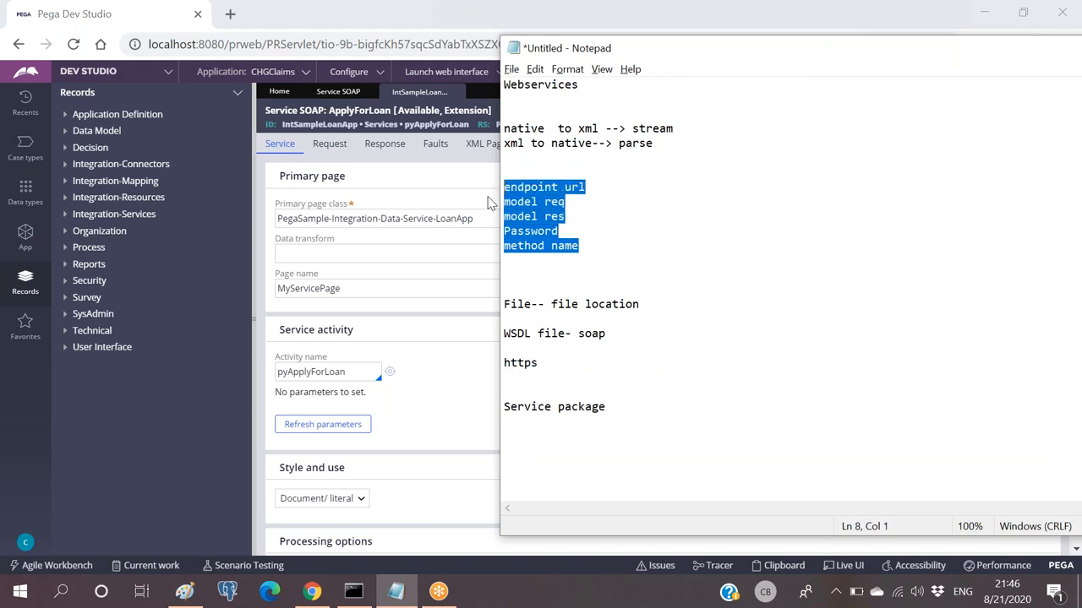
left_click(614, 205)
left_click_drag(661, 306, 551, 304)
left_click(660, 314)
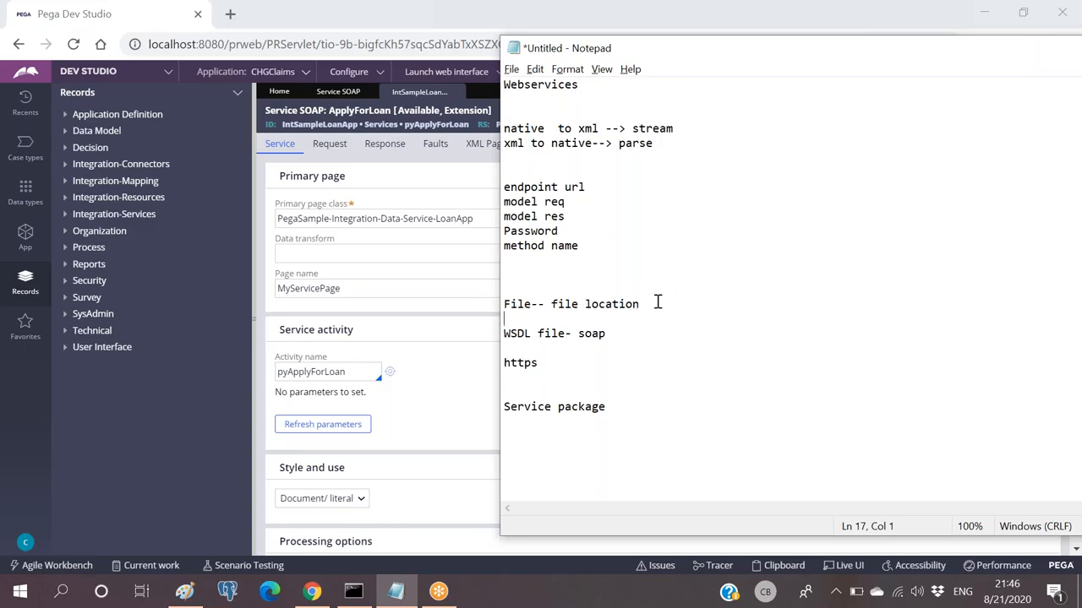
Point out the WSDL file- soap line in the Notepad notes.
double_click(517, 333)
left_click(524, 350)
left_click_drag(530, 333, 504, 333)
left_click(591, 333)
left_click_drag(616, 335, 504, 333)
left_click(618, 333)
left_click_drag(565, 333, 502, 333)
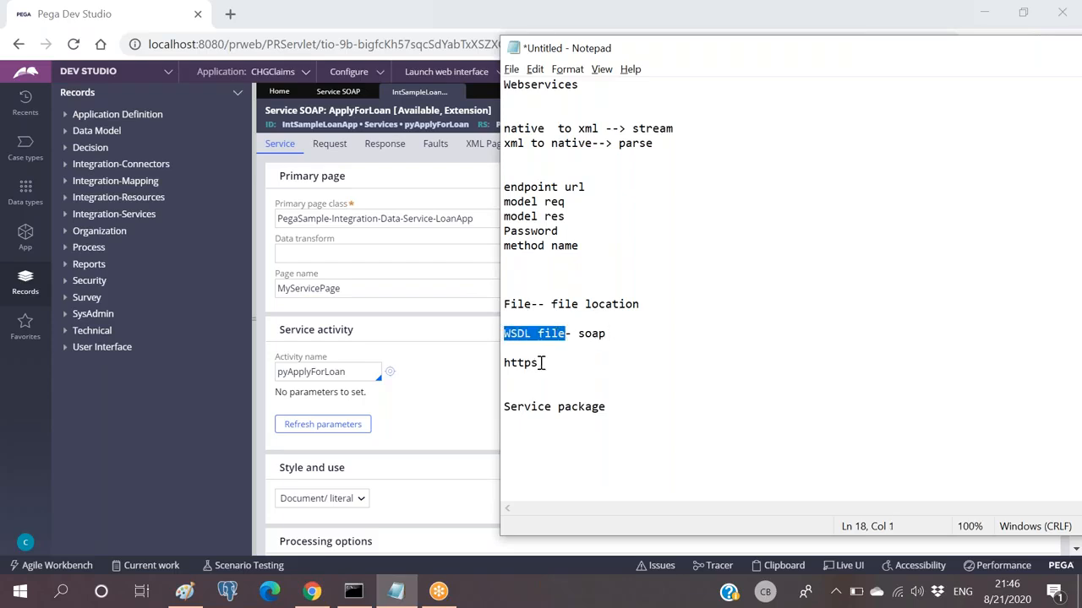
Compare the https line with the WSDL file line in the Notepad notes.
left_click_drag(553, 362, 500, 362)
left_click(569, 363)
left_click_drag(565, 333, 502, 333)
left_click_drag(546, 362, 495, 363)
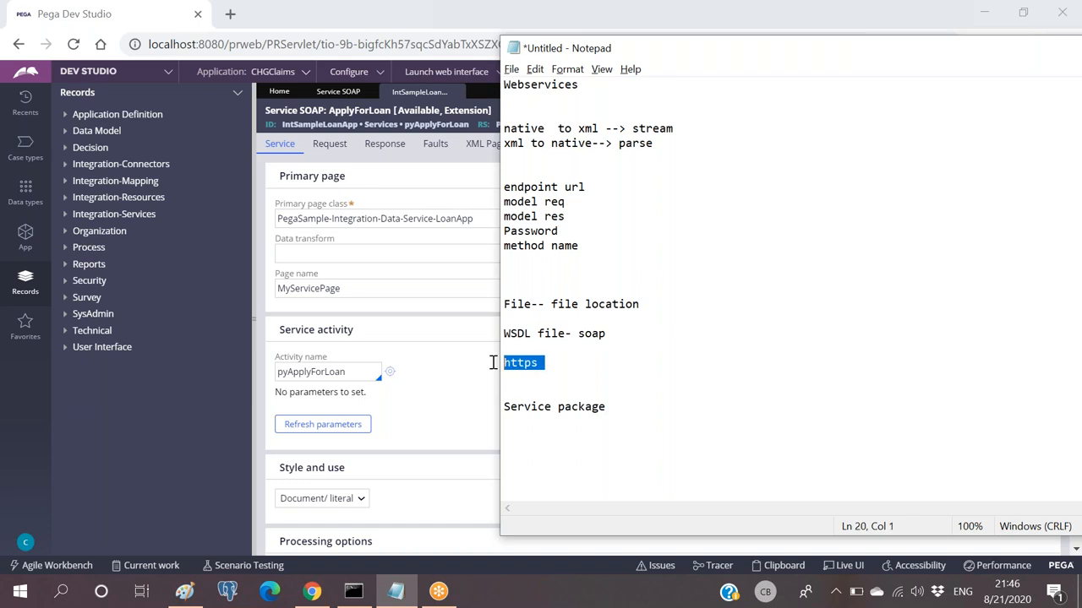
left_click(589, 363)
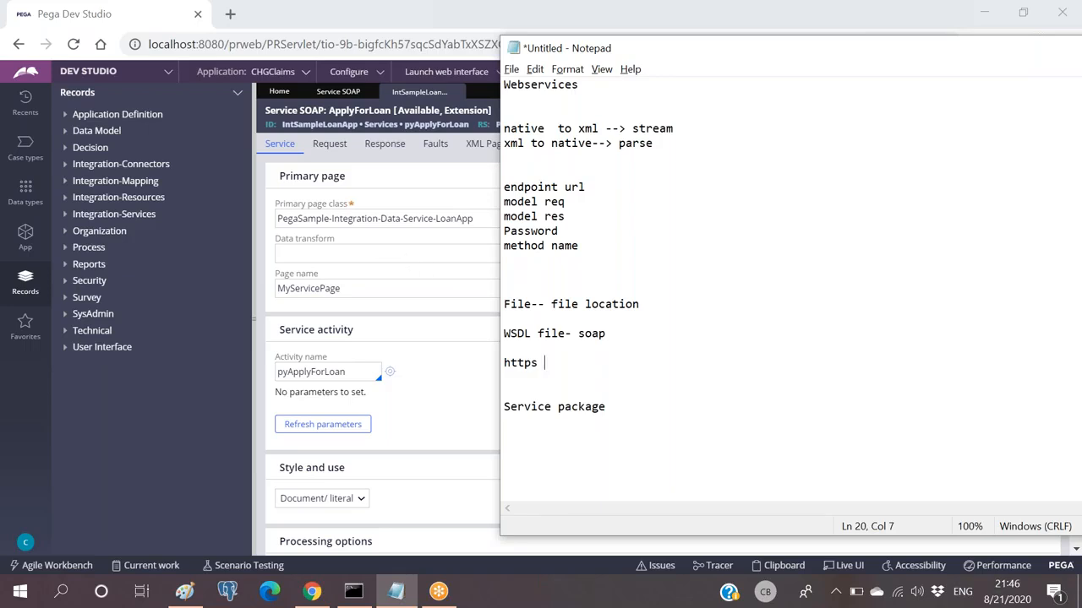
left_click_drag(618, 334, 498, 333)
left_click(629, 333)
Revisit the endpoint url to method name list in the notes, along with the File and WSDL file lines.
left_click_drag(592, 250, 491, 186)
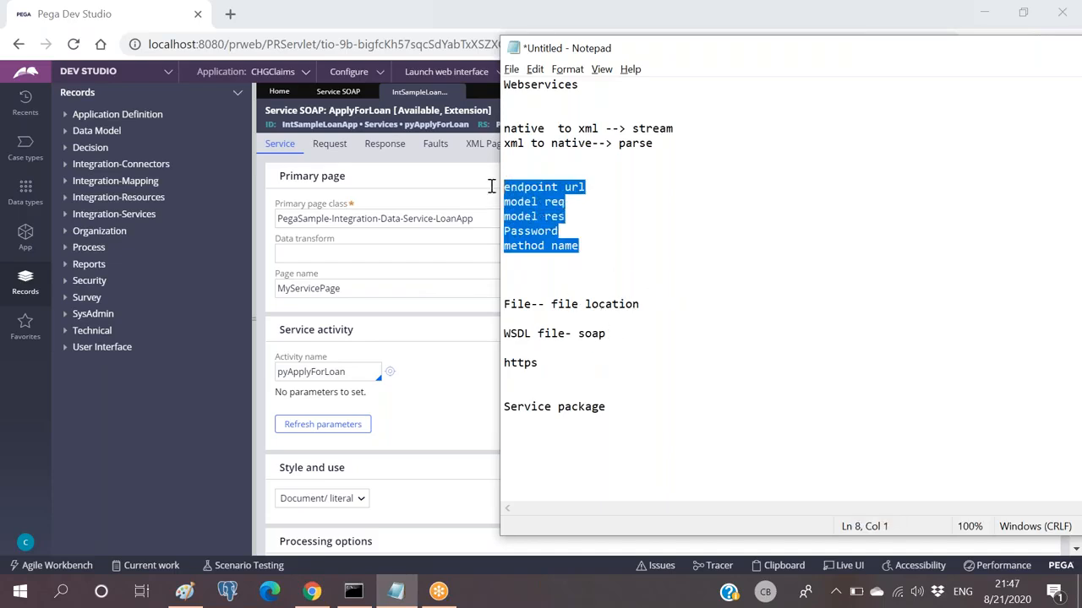
left_click(608, 207)
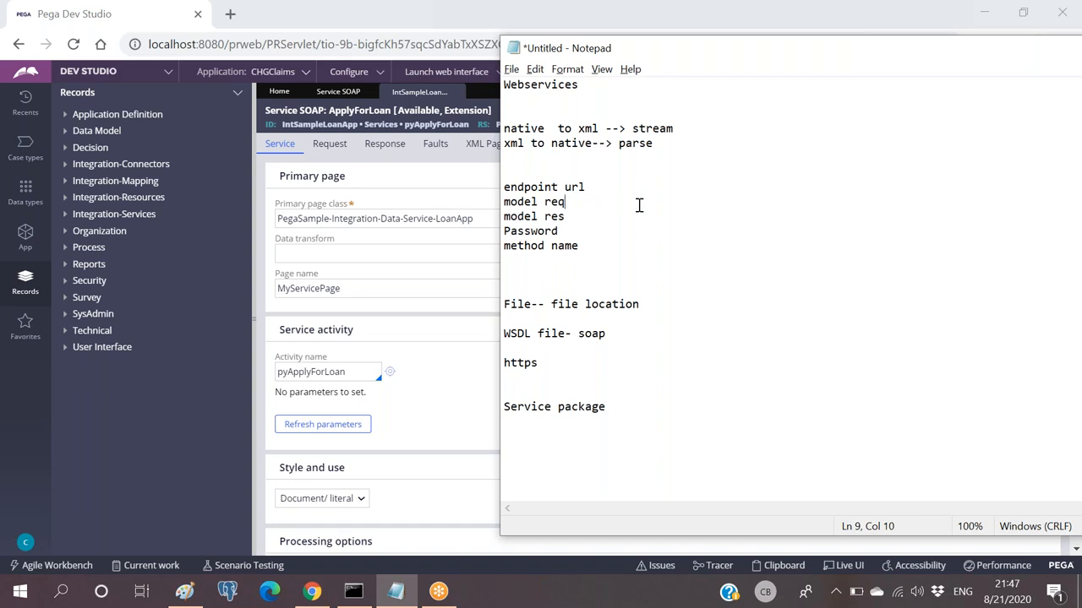
double_click(513, 304)
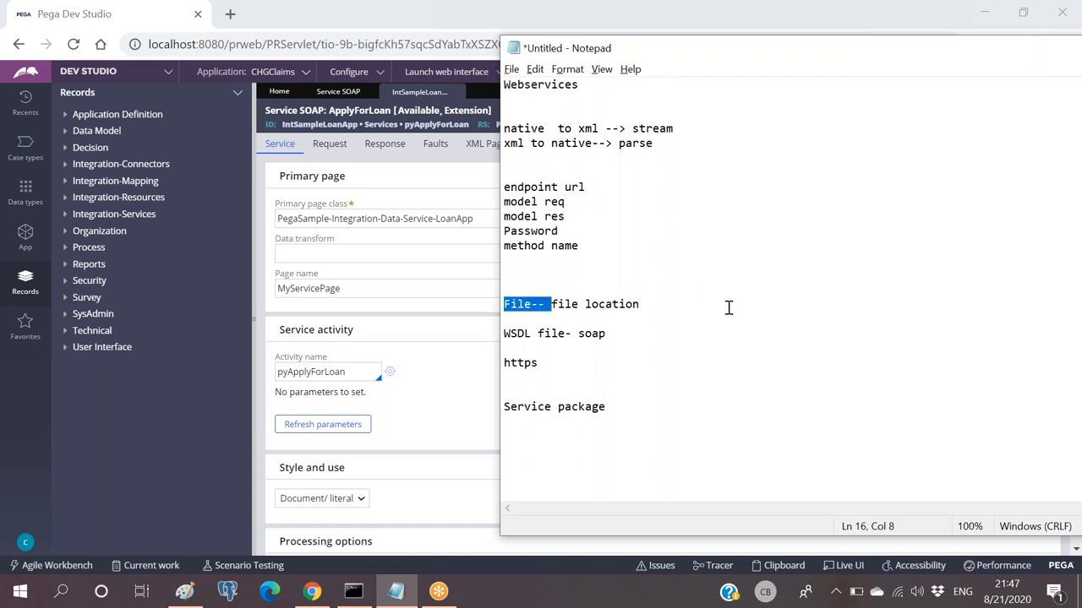
left_click(562, 369)
left_click_drag(615, 333, 493, 330)
Return to Pega Dev Studio, list the Service Package instances under Integration-Resources and open PanCardServicePkg.
left_click(148, 425)
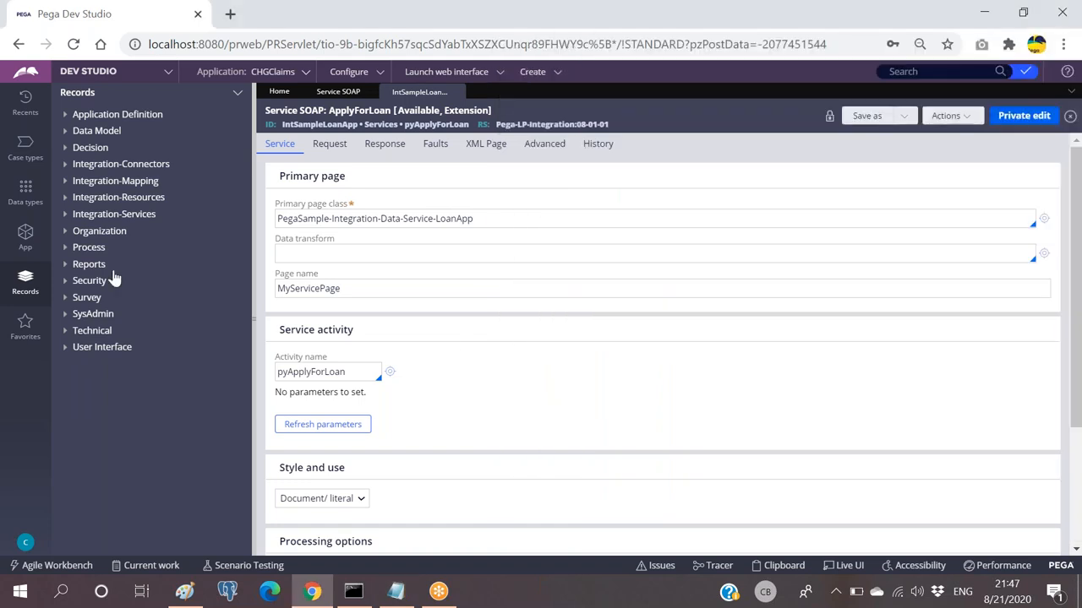
left_click(65, 197)
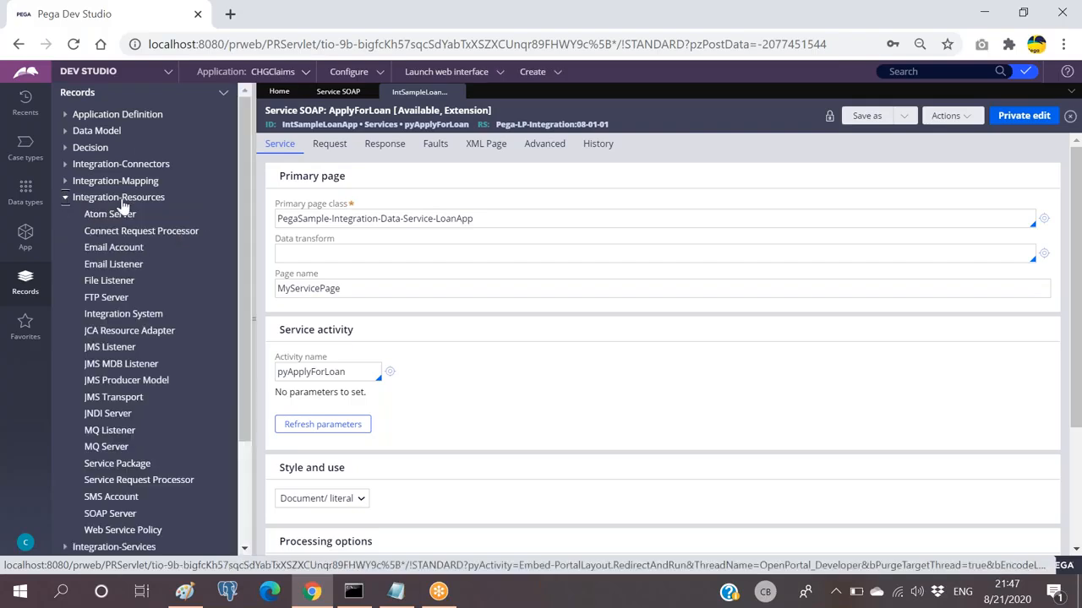
left_click(102, 465)
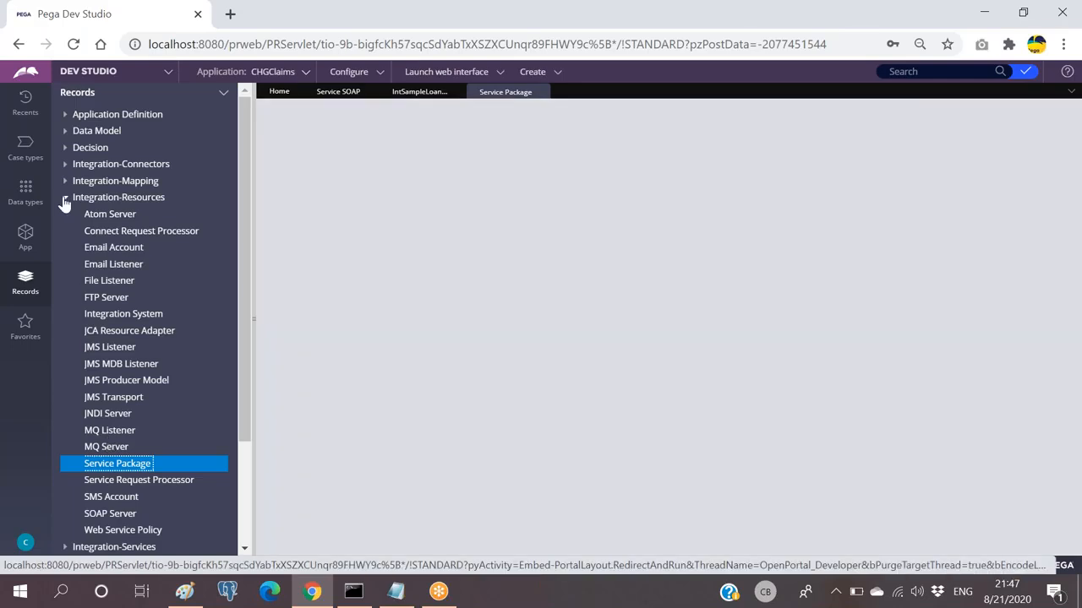
left_click(65, 200)
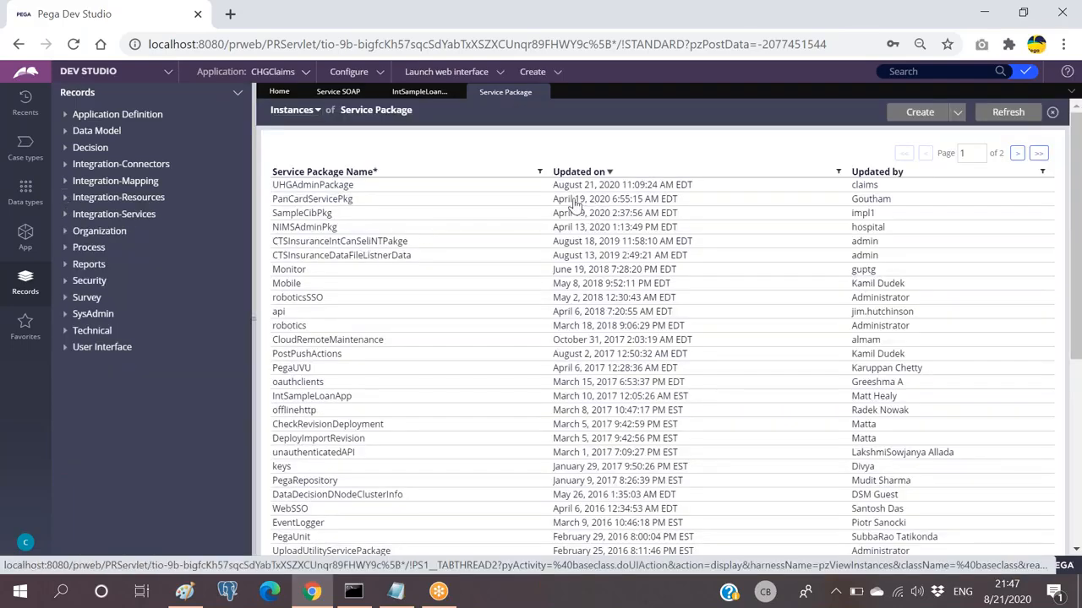
left_click(574, 204)
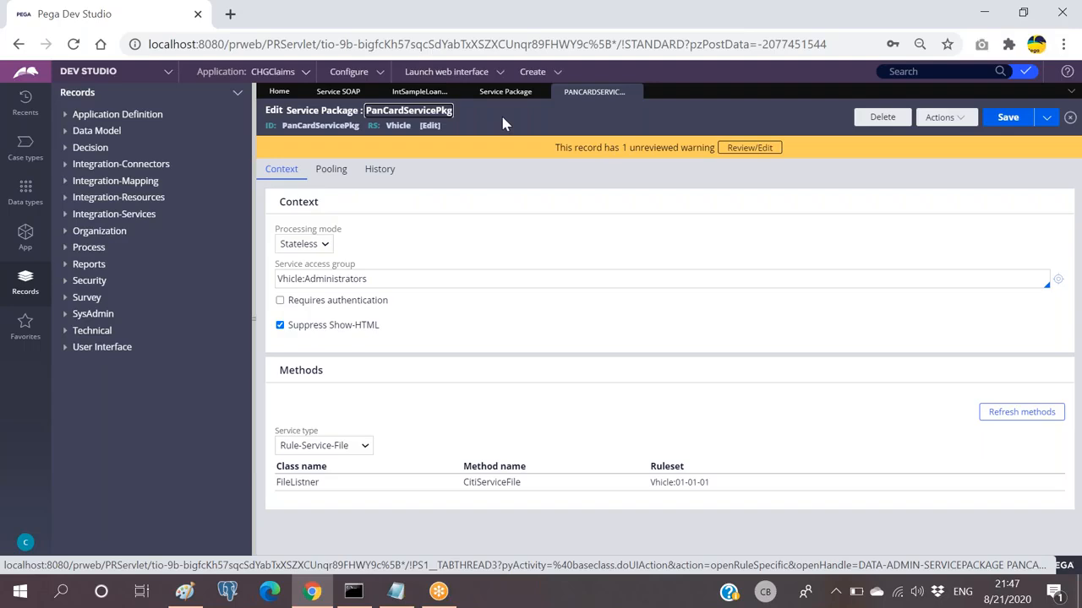
Revisit the Service Package and Service SOAP instance lists and return to the ApplyForLoan service rule.
left_click(491, 94)
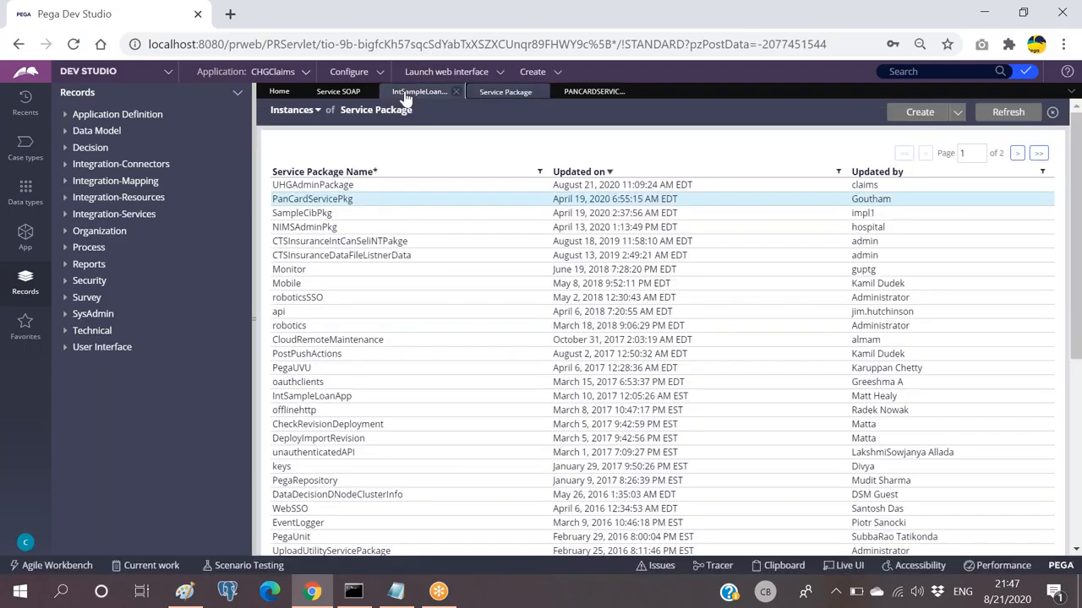
left_click(336, 93)
left_click(335, 93)
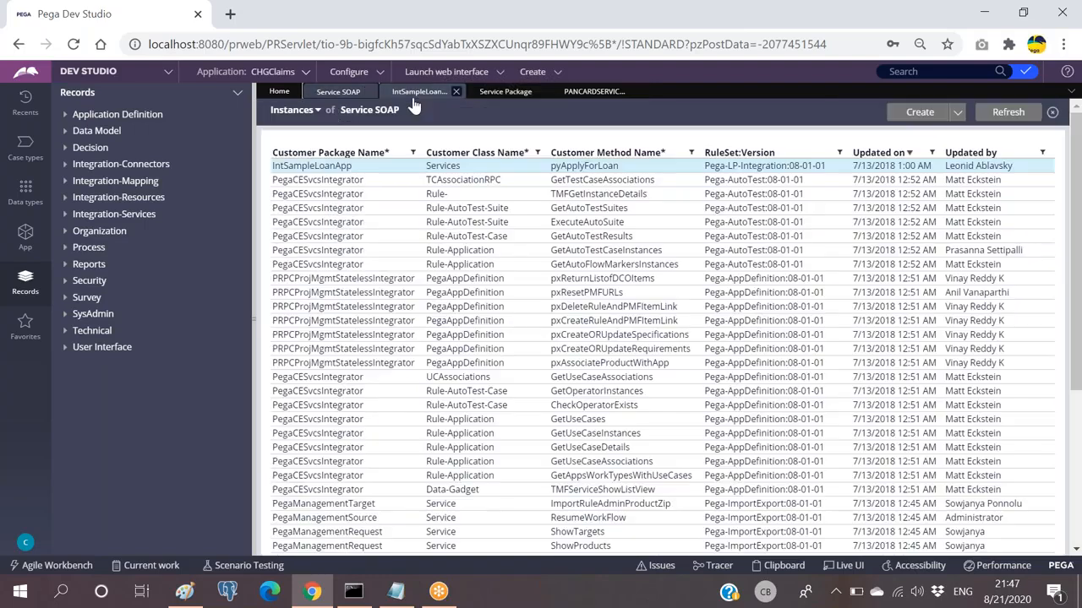
left_click(420, 91)
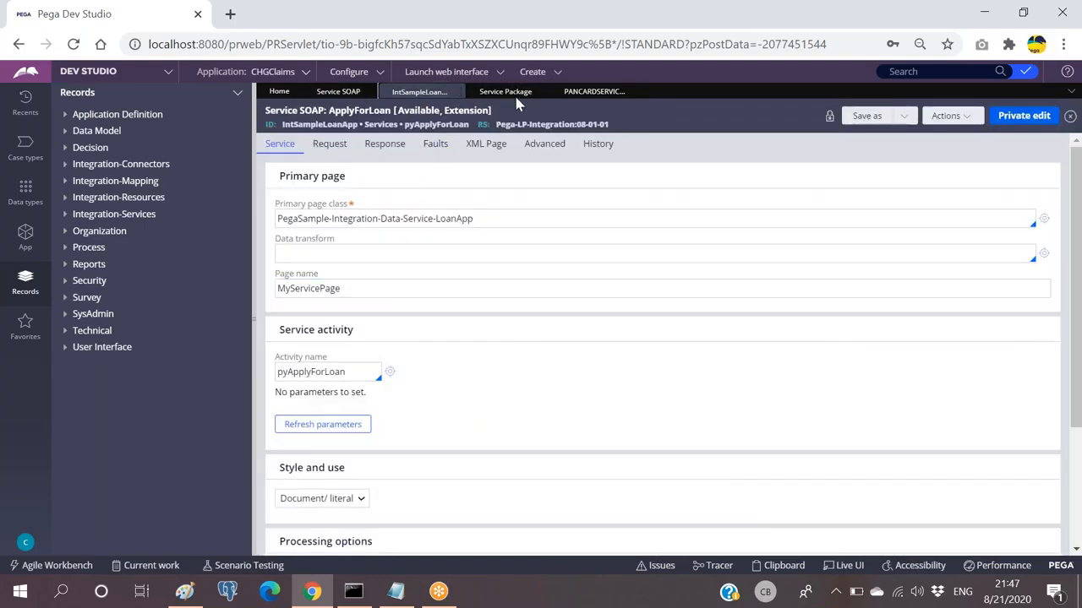
Start creating a new Service SOAP record from the ApplyForLoan rule and go to its Customer Package Name field.
left_click(949, 119)
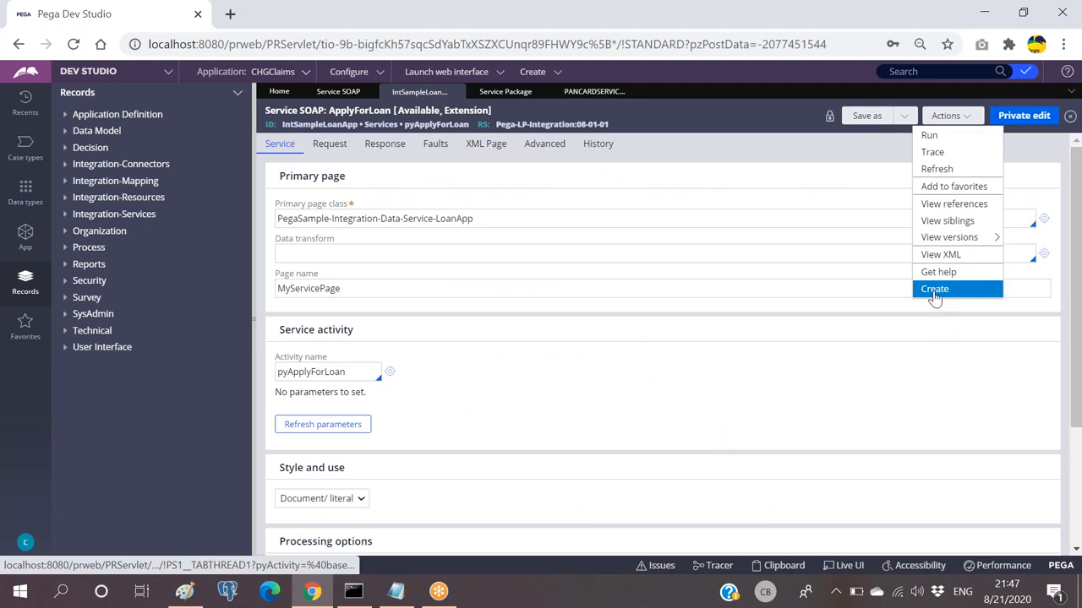
left_click(932, 289)
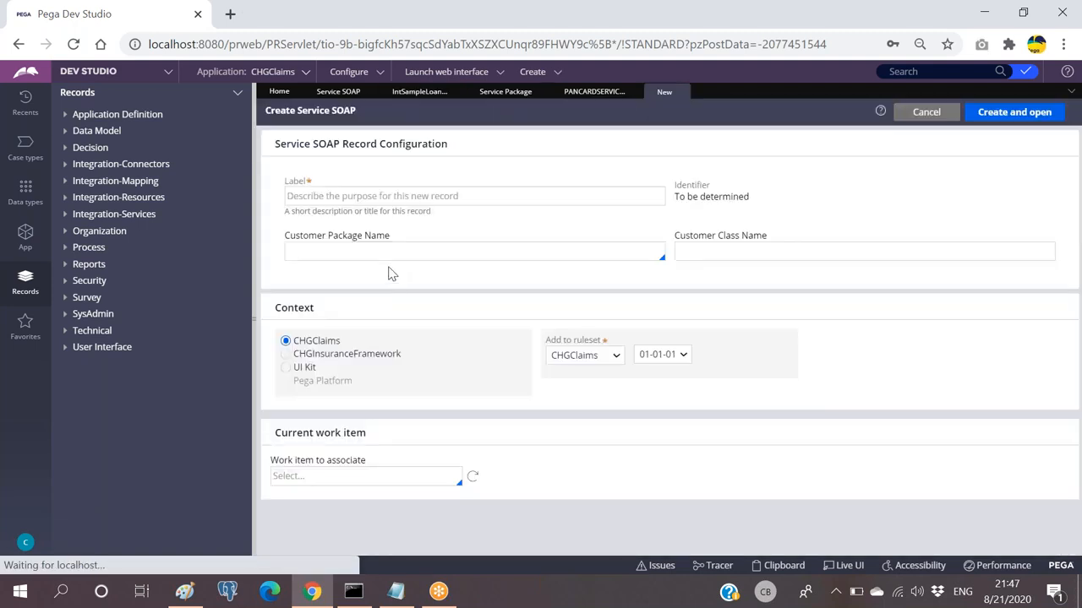
left_click(377, 250)
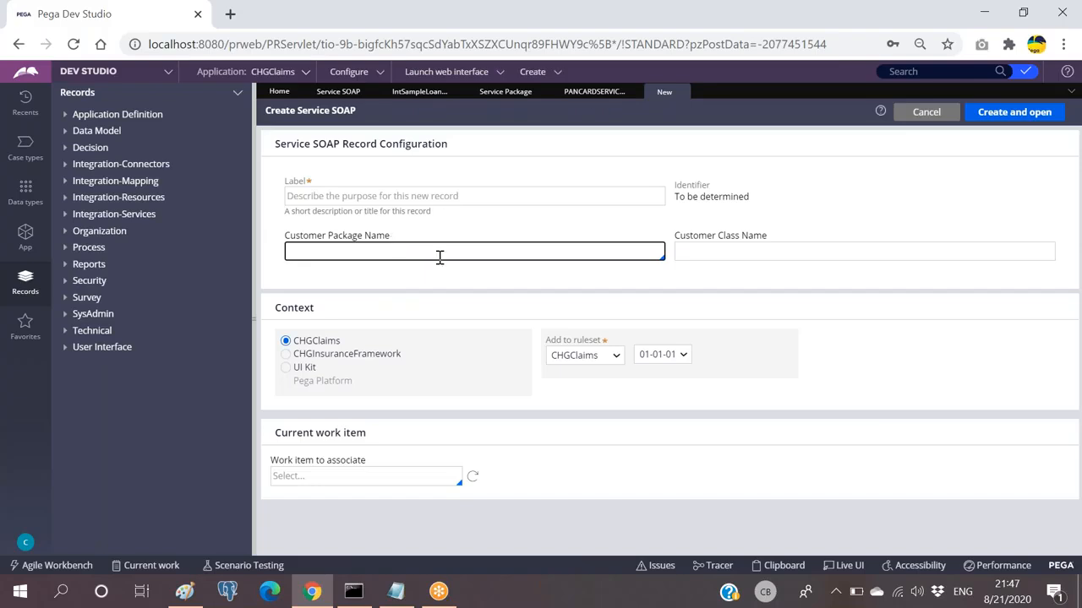
Return to the PanCardServicePkg service package, set its method service type to Rule-Service-SOAP and review the Deployment section.
left_click(589, 93)
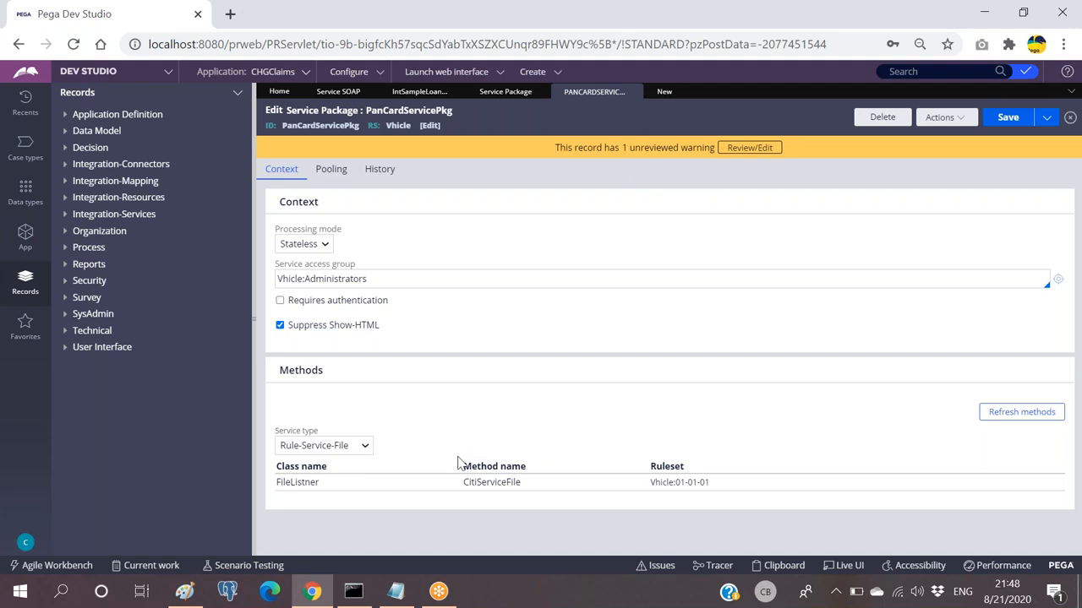
left_click(342, 446)
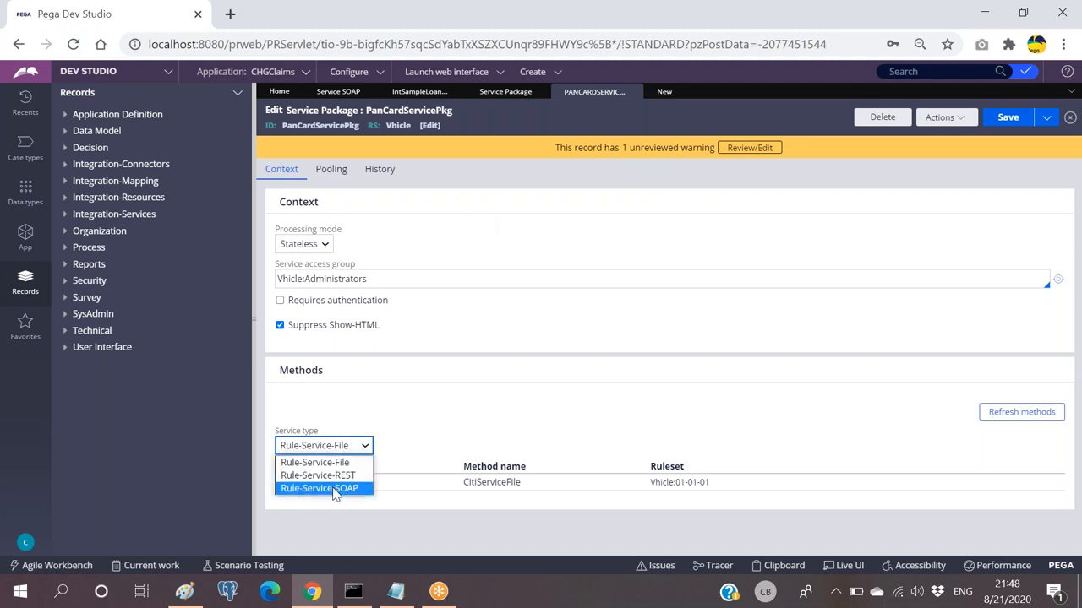
left_click(336, 489)
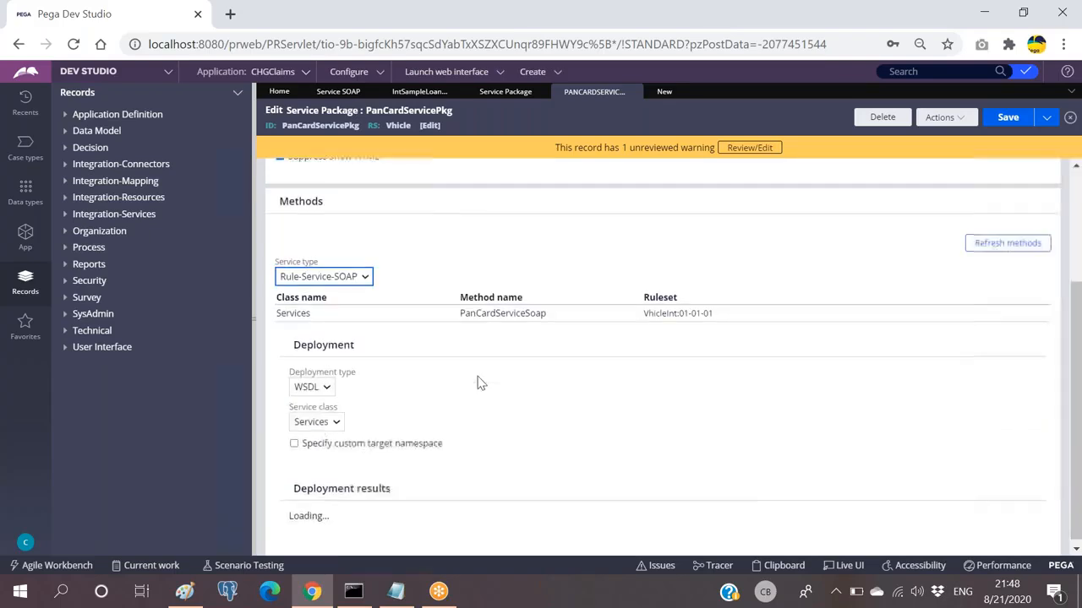
scroll(476, 381, "down", 2)
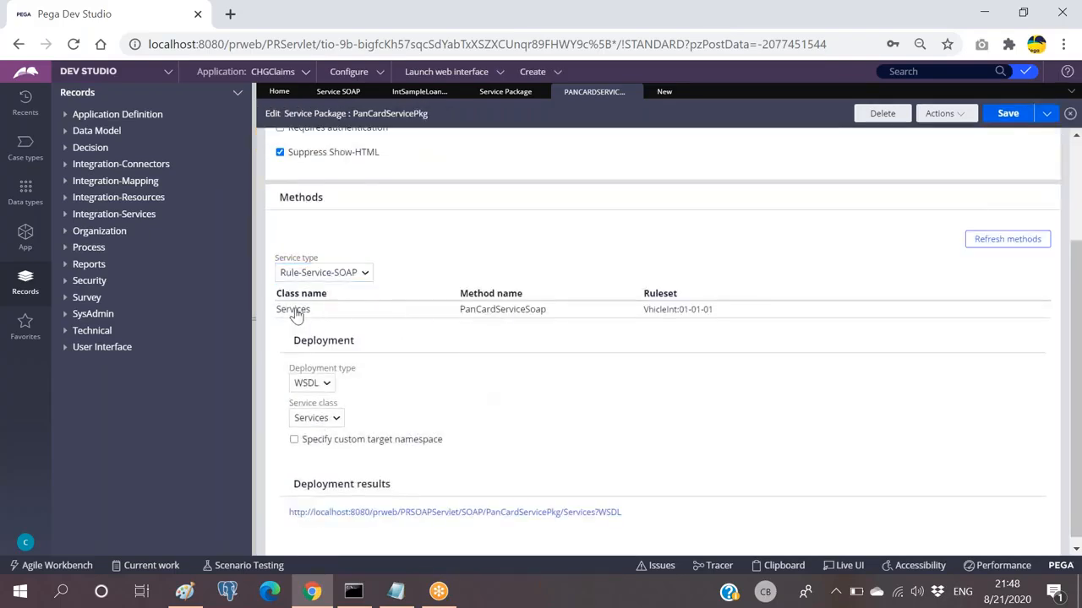
scroll(394, 263, "up", 2)
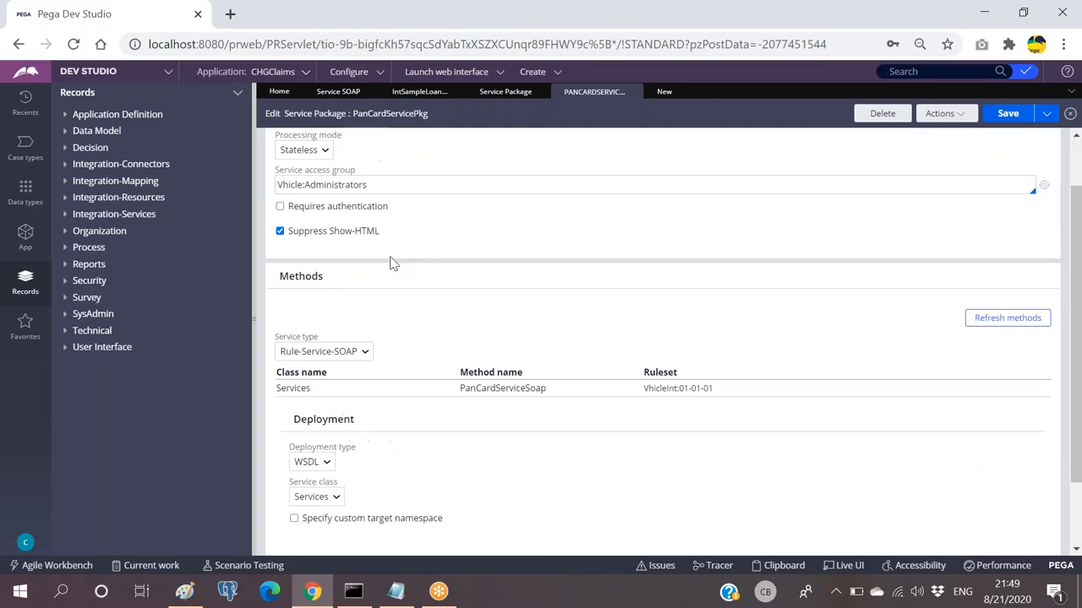
scroll(469, 384, "down", 2)
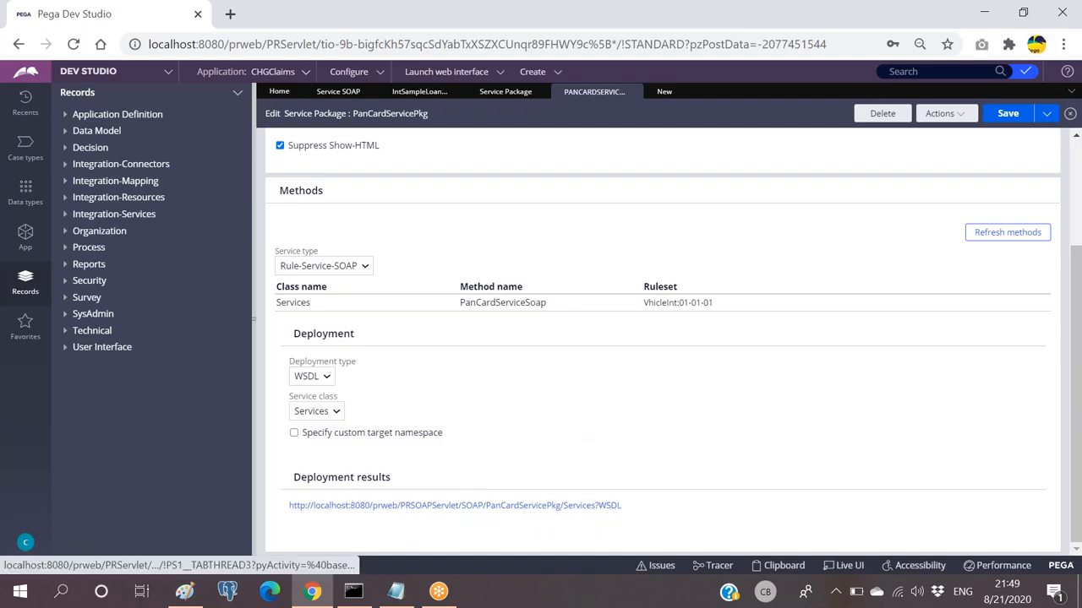
Revisit the endpoint url to method name list in the Notepad notes and return to the service package in Pega Dev Studio.
key("alt+Tab")
left_click_drag(588, 183, 503, 202)
left_click(608, 260)
left_click_drag(579, 247, 499, 186)
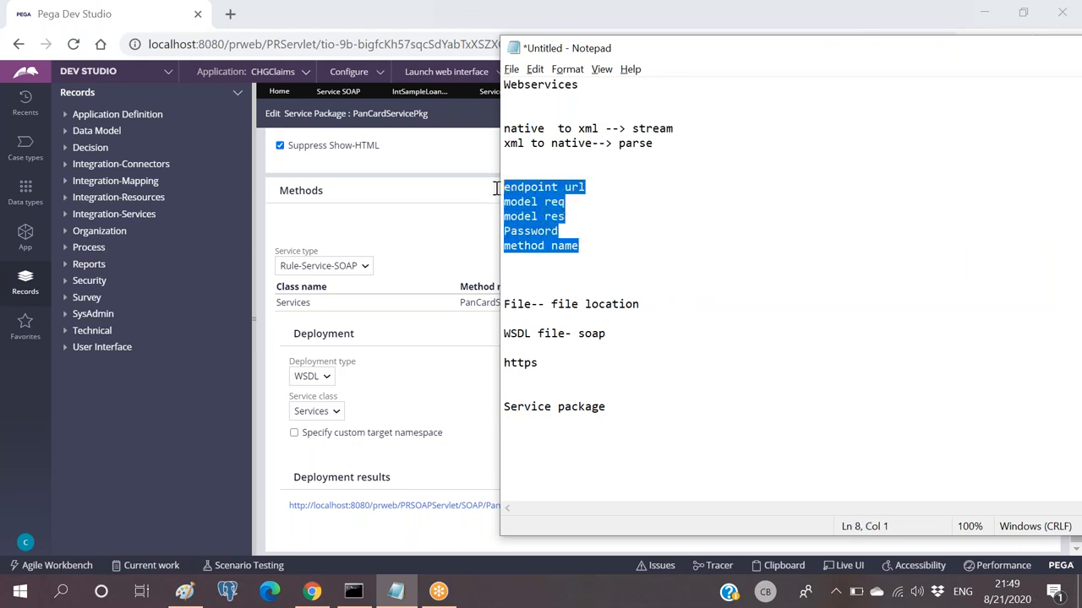
left_click(625, 212)
left_click(439, 307)
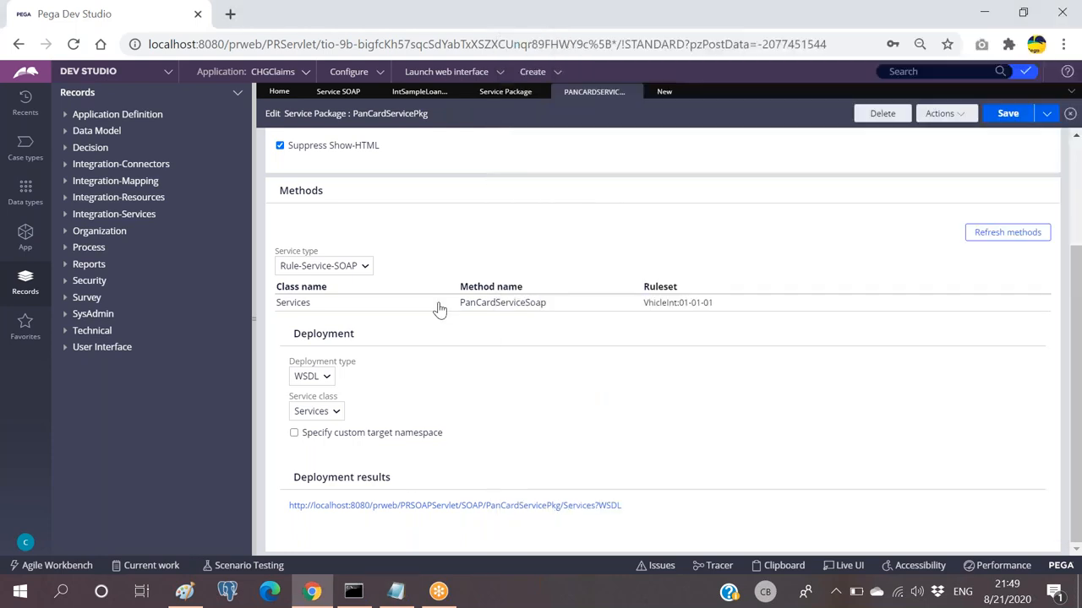
Open the WSDL generated for PanCardServicePkg, enlarge its window and highlight the SOAP address location of ServicesPortSOAP.
scroll(430, 211, "up", 3)
scroll(549, 329, "down", 3)
left_click(561, 506)
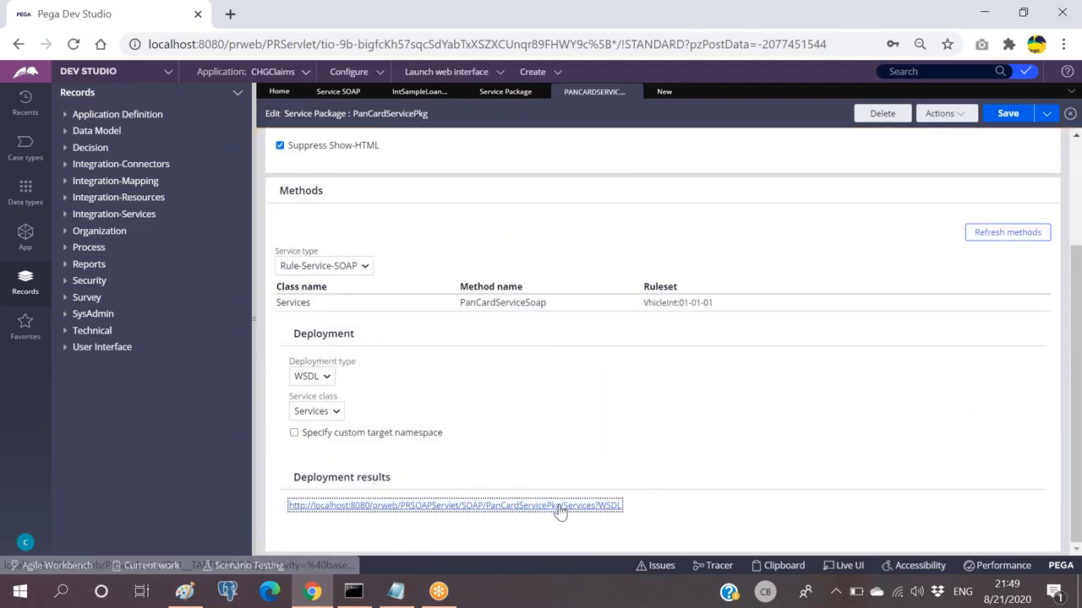
scroll(412, 420, "down", 3)
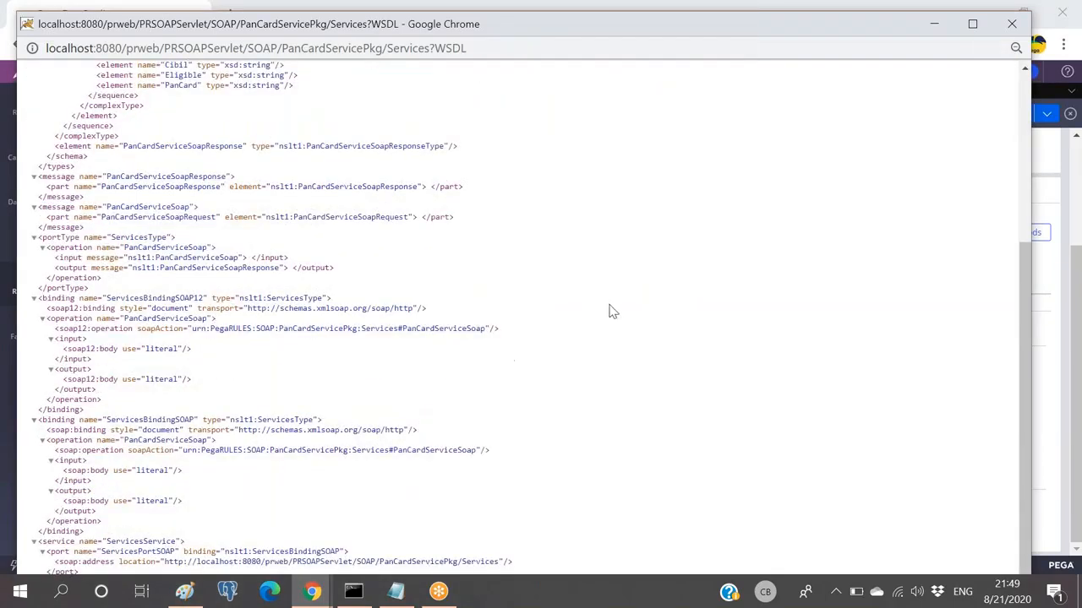
left_click(972, 25)
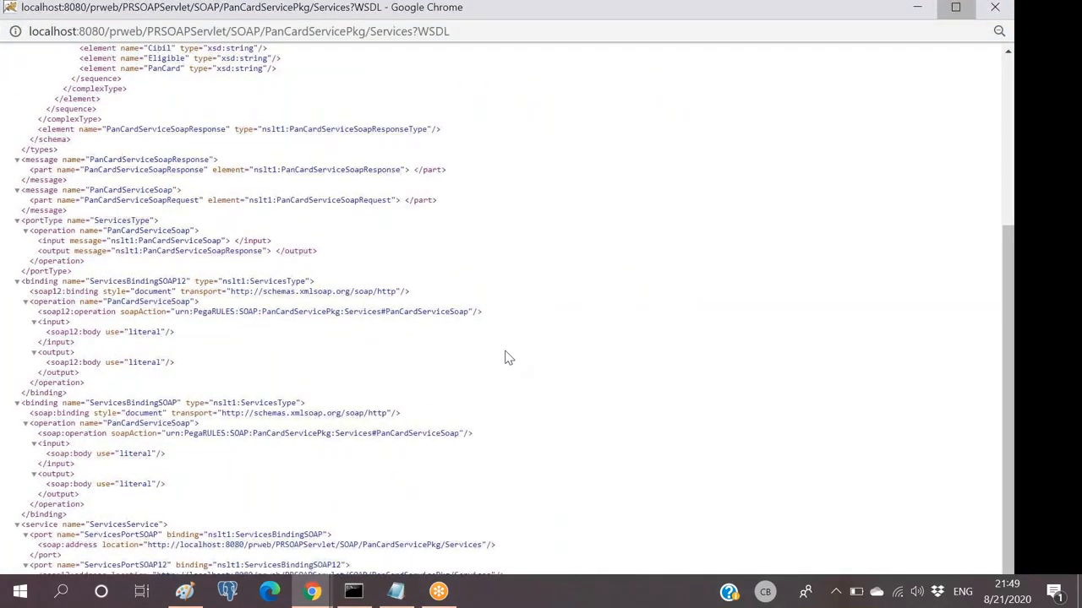
scroll(217, 495, "down", 1)
left_click_drag(147, 510, 484, 511)
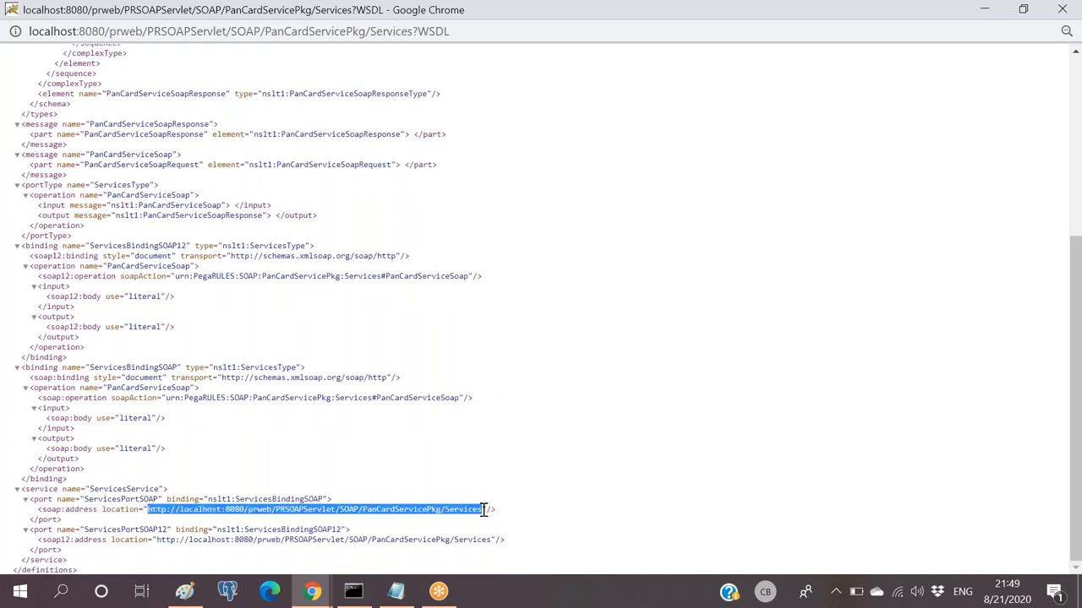
left_click(524, 445)
Examine the WSDL's PancardRequest and PancardResponse elements, highlighting the PanCard, Cibil and Eligible fields and the PanCardServiceSoapResponse name.
scroll(369, 415, "up", 5)
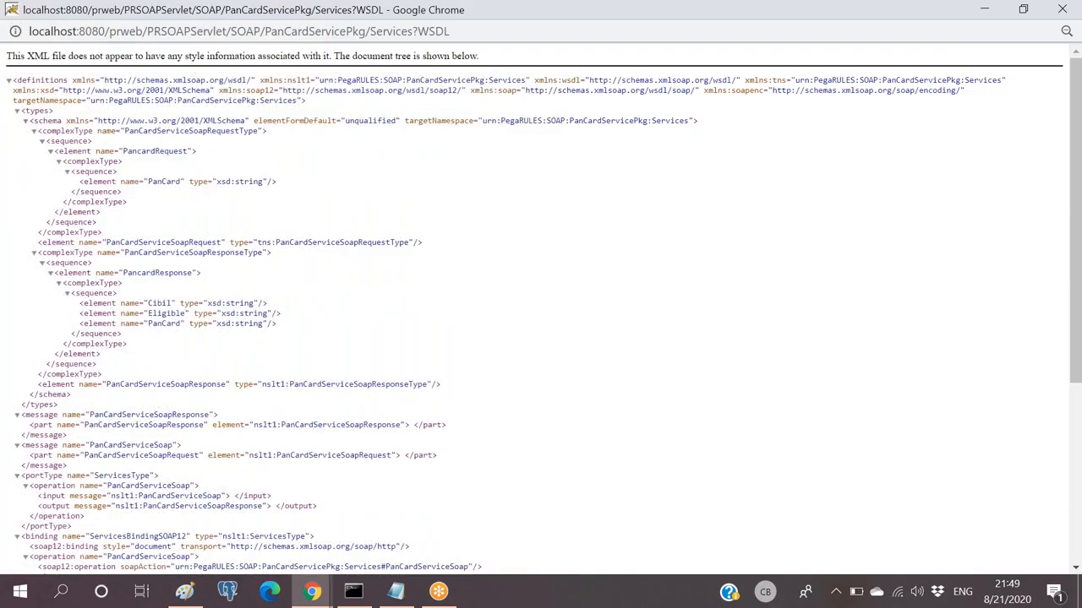
double_click(163, 181)
left_click(230, 179)
left_click_drag(55, 151, 115, 214)
left_click(219, 176)
left_click_drag(122, 309, 313, 327)
left_click(329, 316)
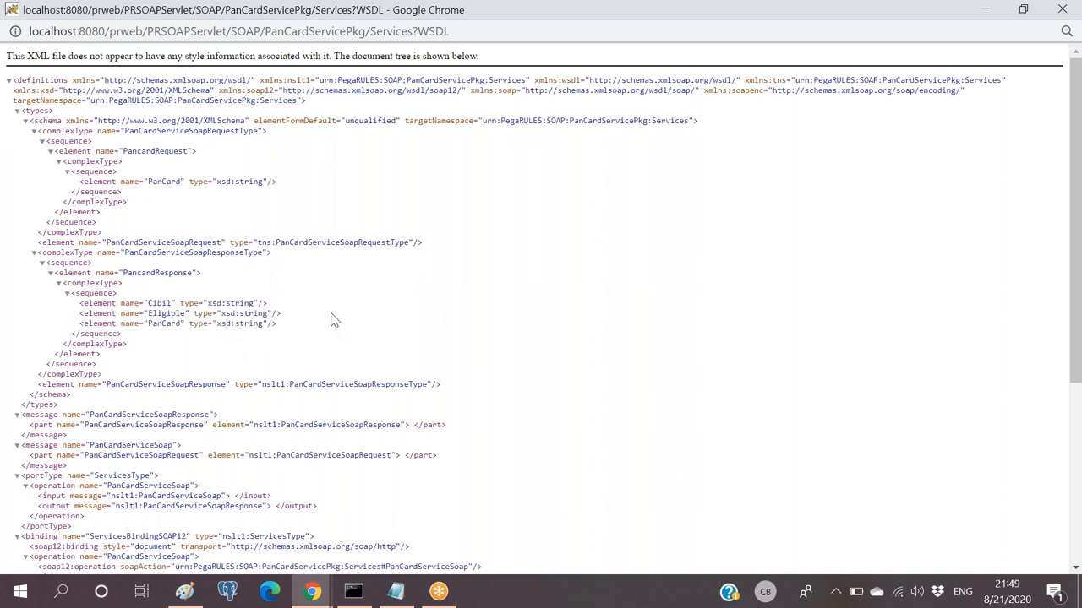
double_click(164, 384)
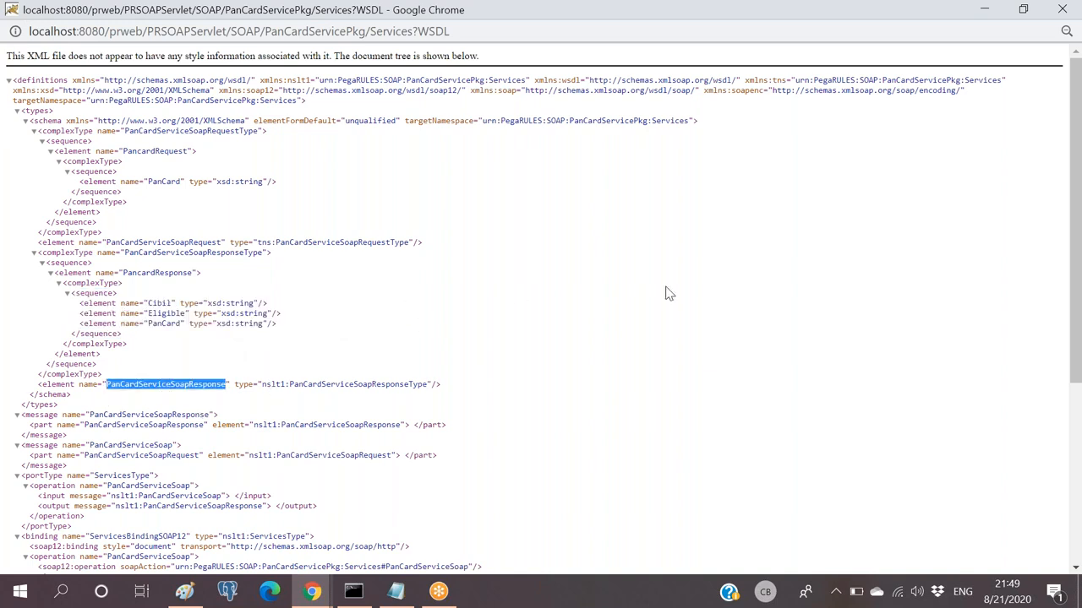
left_click(575, 303)
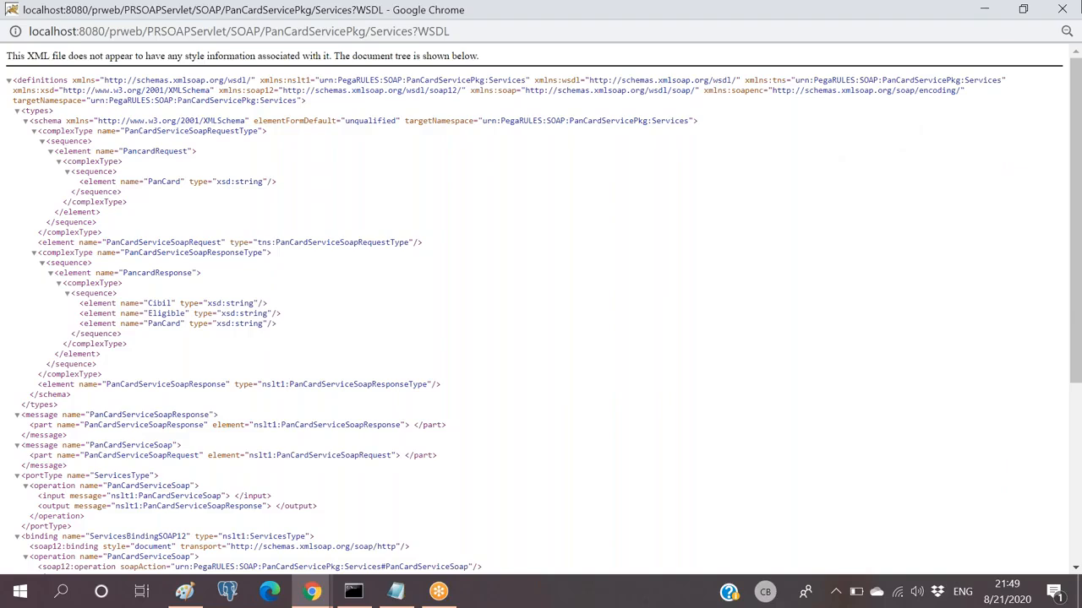
Close the WSDL window and review the service package from its context settings down to the deployment results.
left_click(1062, 9)
left_click(603, 527)
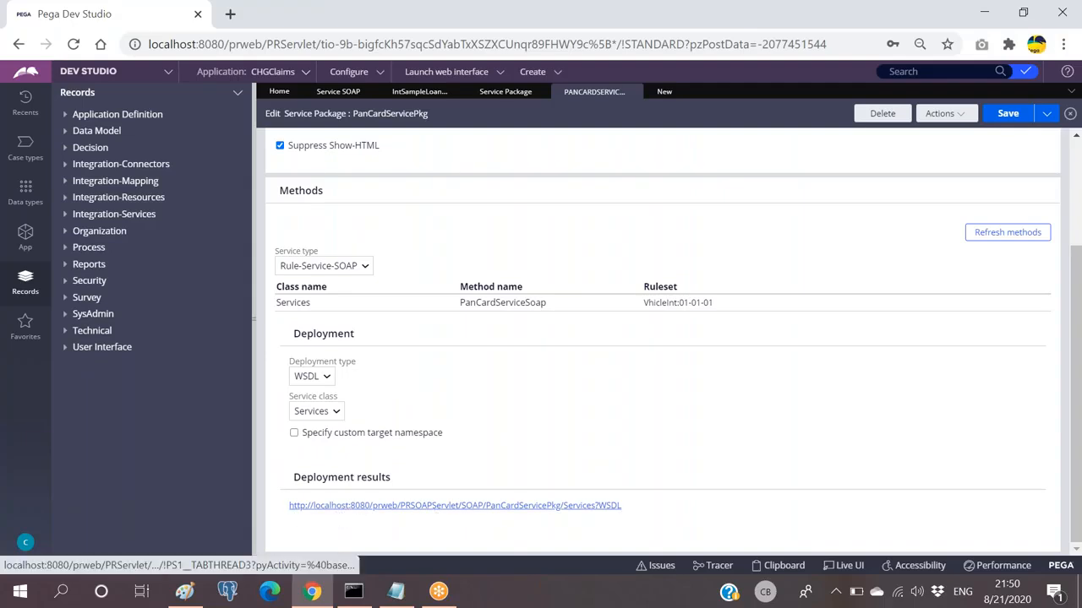
scroll(564, 420, "up", 3)
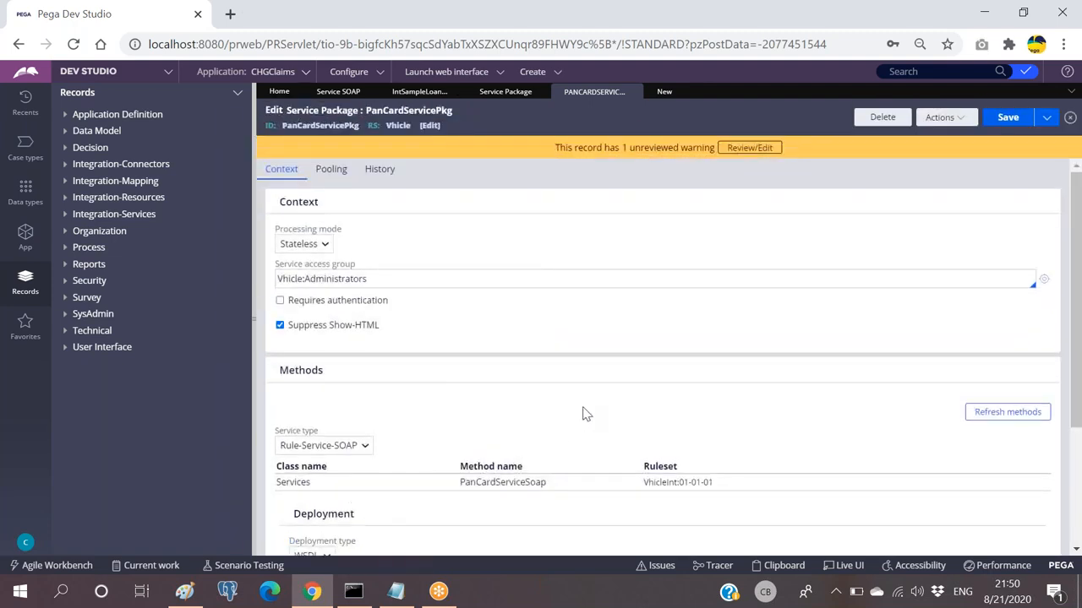
scroll(583, 413, "down", 3)
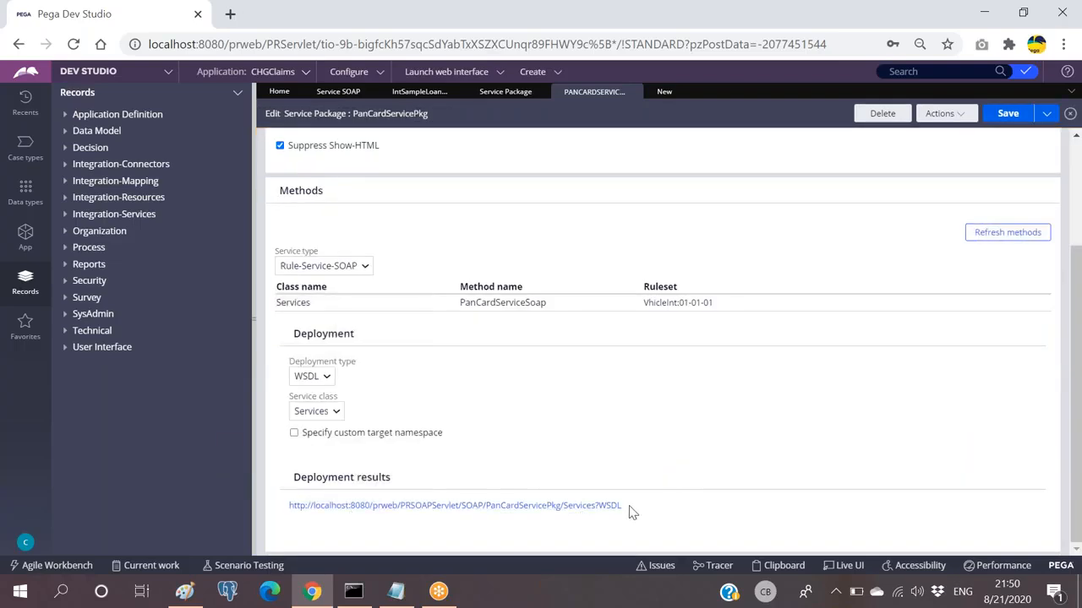
scroll(630, 511, "up", 3)
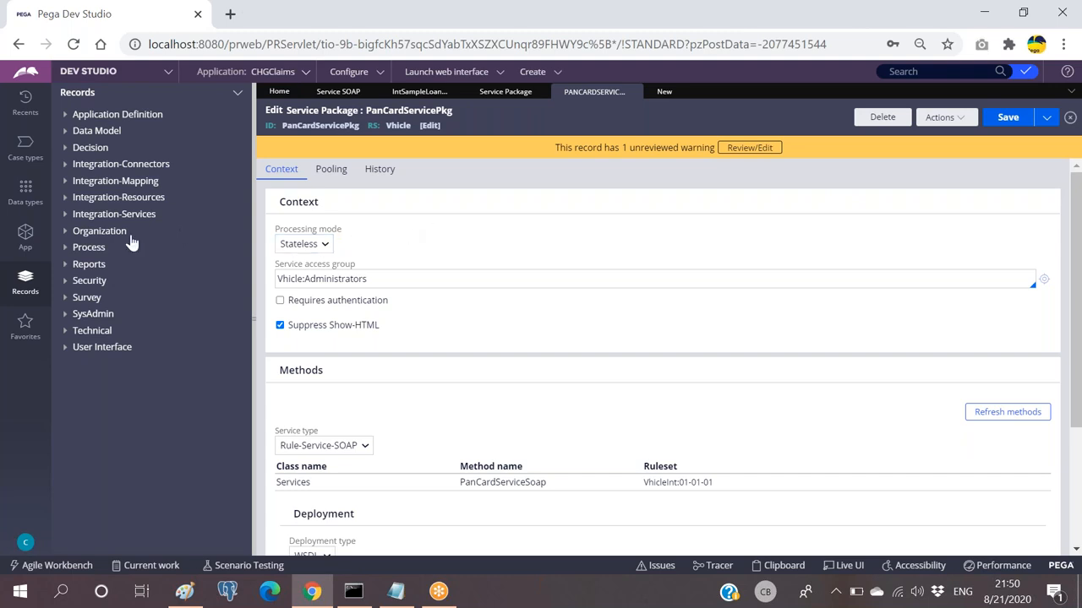
Highlight the Vhicle:Administrators service access group in the package's Context section.
left_click(383, 275)
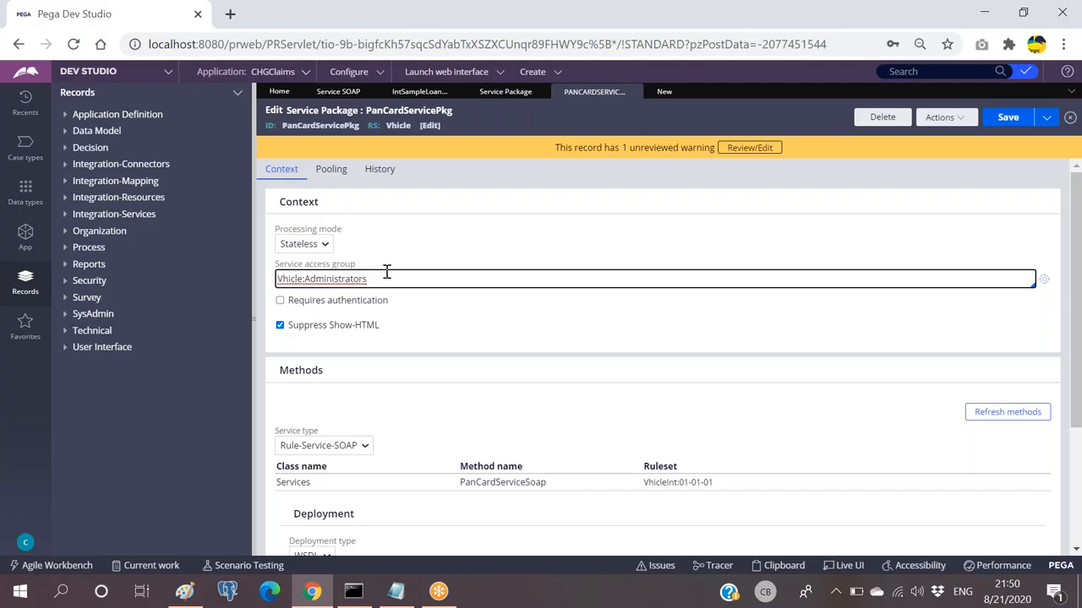
left_click_drag(379, 280, 276, 284)
left_click(391, 280)
left_click_drag(380, 280, 278, 280)
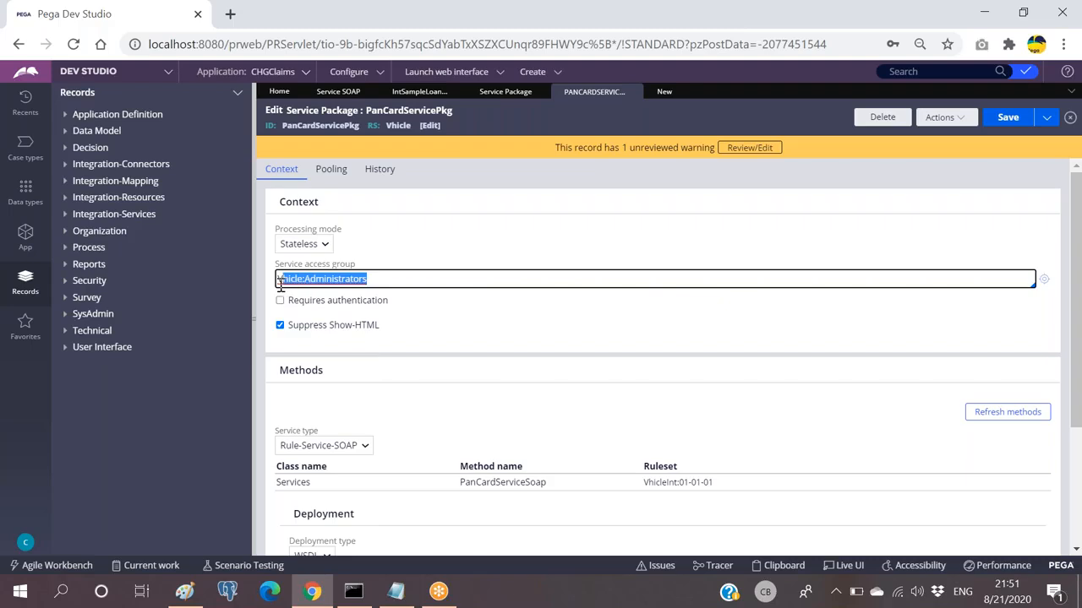
left_click(366, 280)
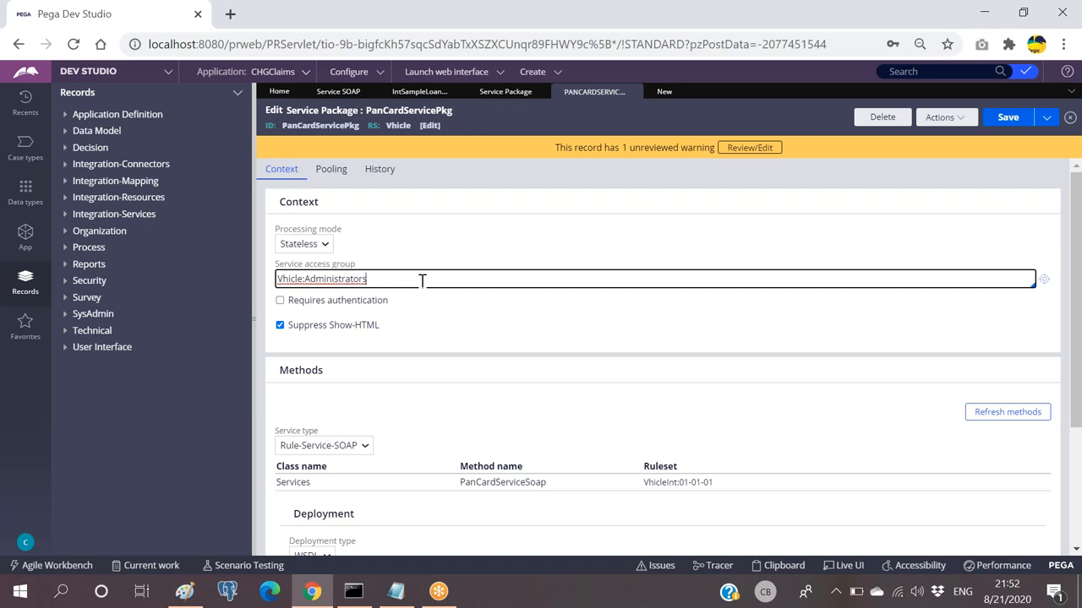
left_click(447, 204)
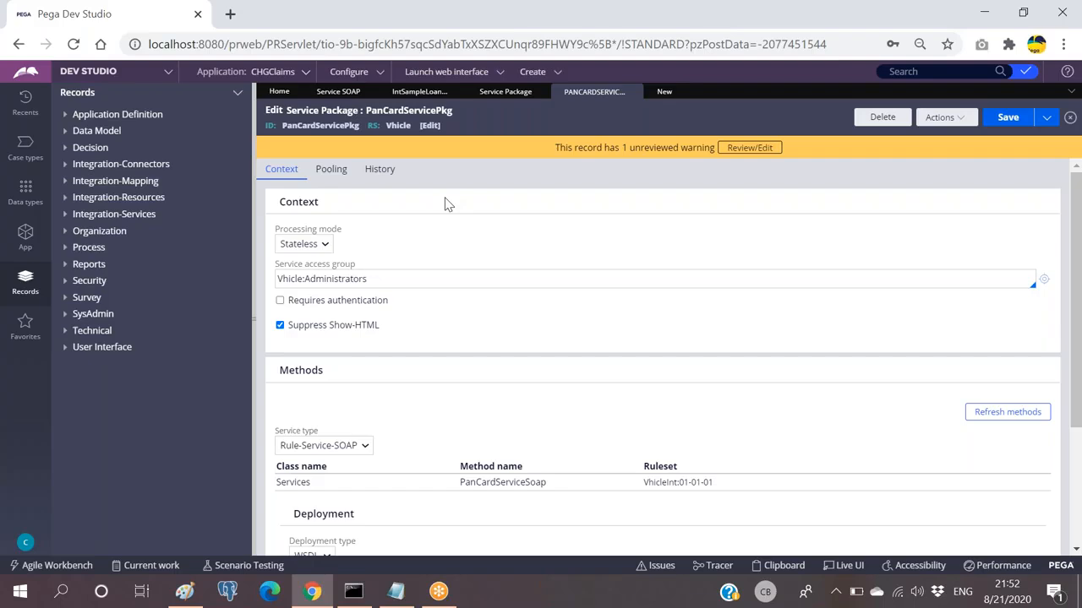
Try the Stateful processing mode for the service package and set it back to Stateless.
left_click(297, 246)
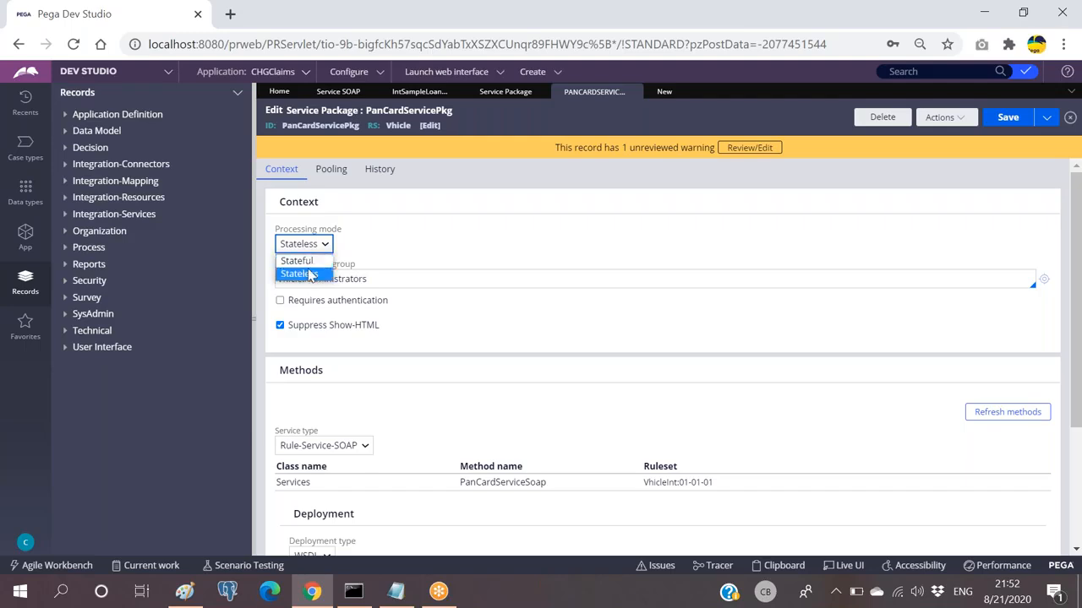
left_click(358, 242)
left_click(302, 245)
left_click(309, 262)
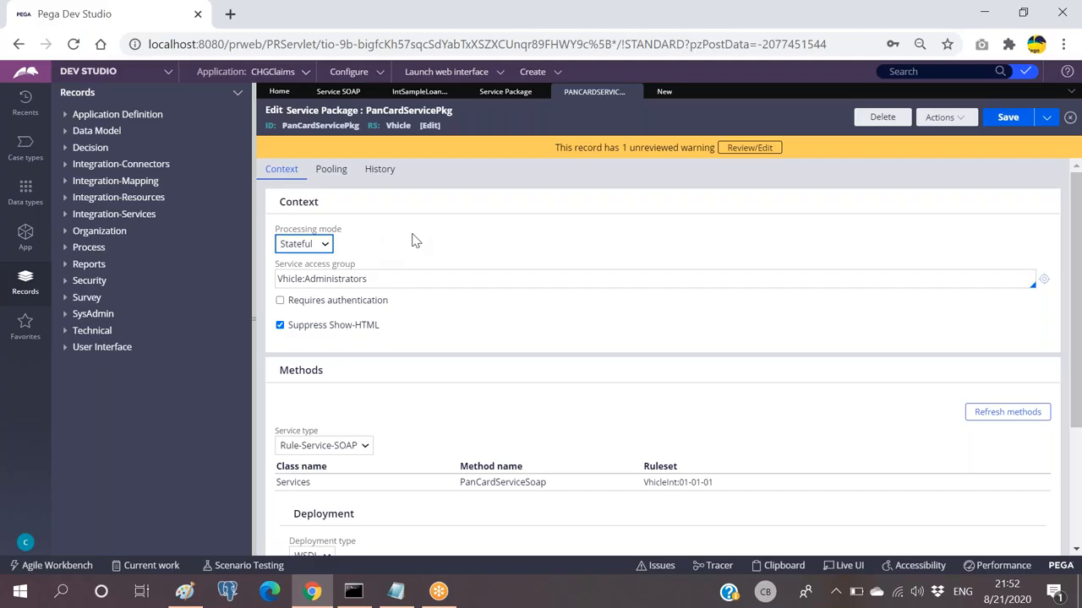
left_click(296, 248)
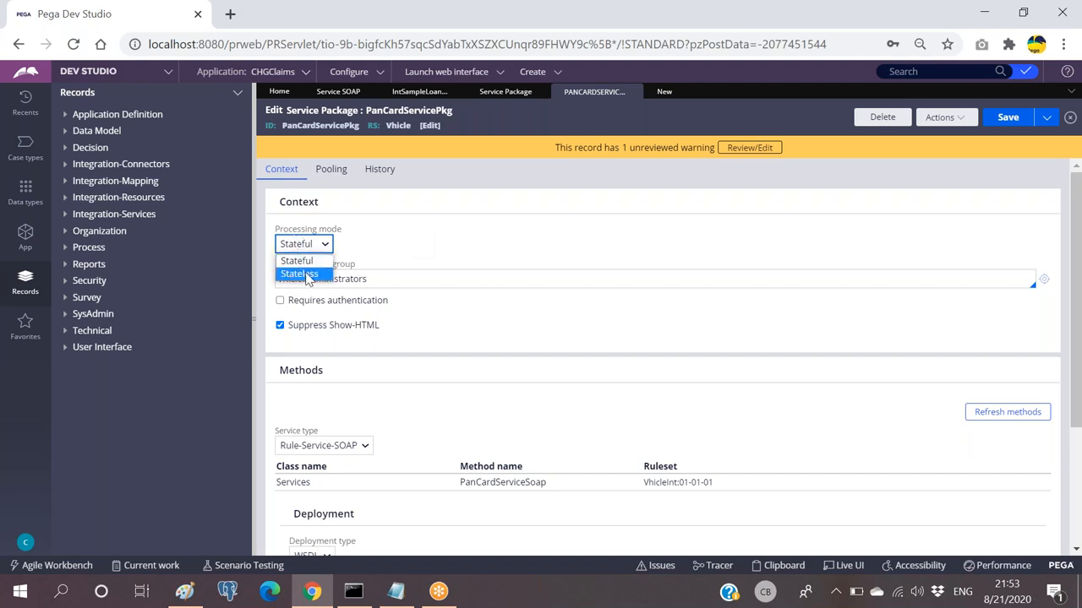
left_click(300, 275)
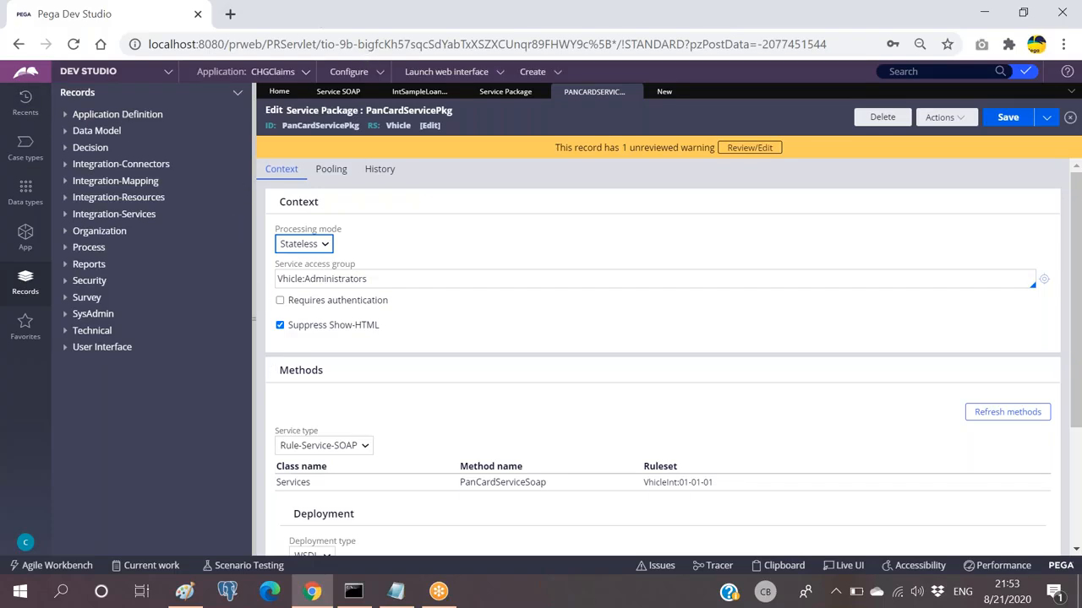
Load the local Pega site in a second browser tab.
left_click(230, 15)
type("lo")
key("Return")
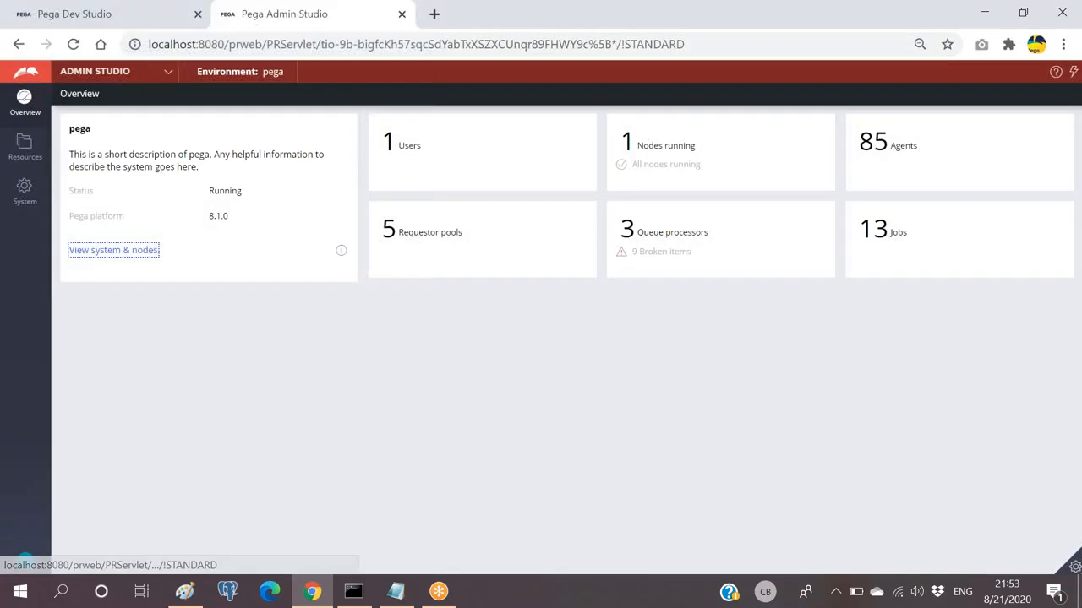
Close the extra browser tab, switch from Admin Studio back to Dev Studio and show the application's class explorer.
left_click(139, 21)
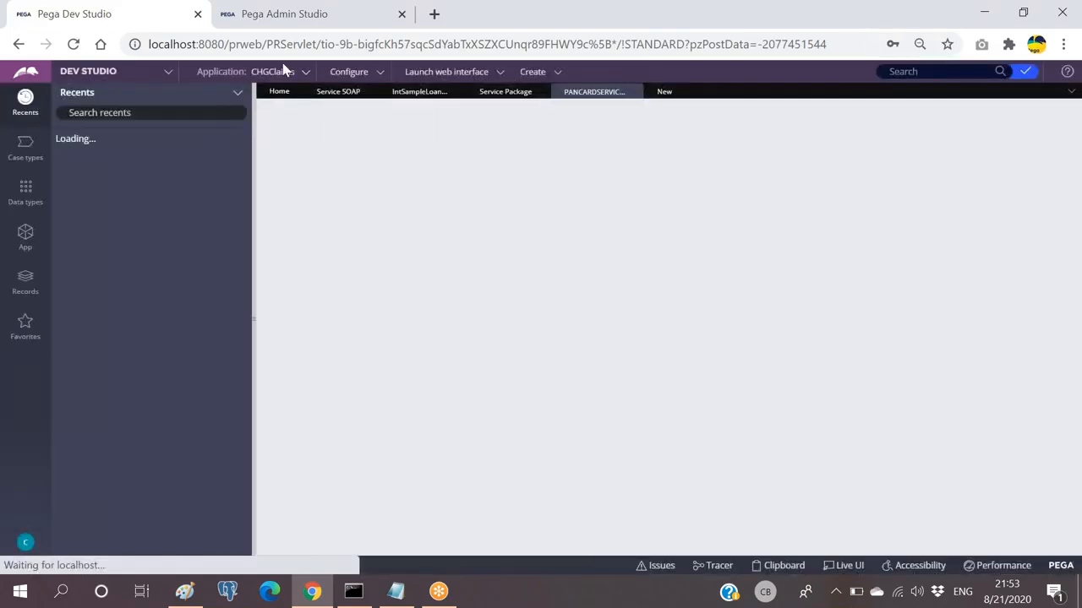
left_click(295, 19)
key("ctrl+w")
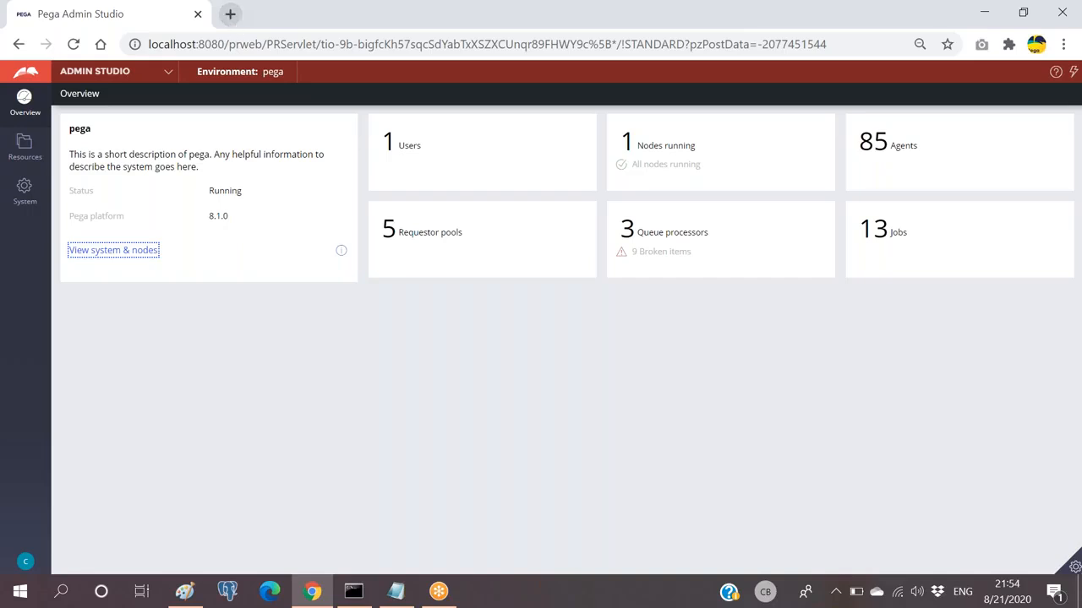
left_click(131, 74)
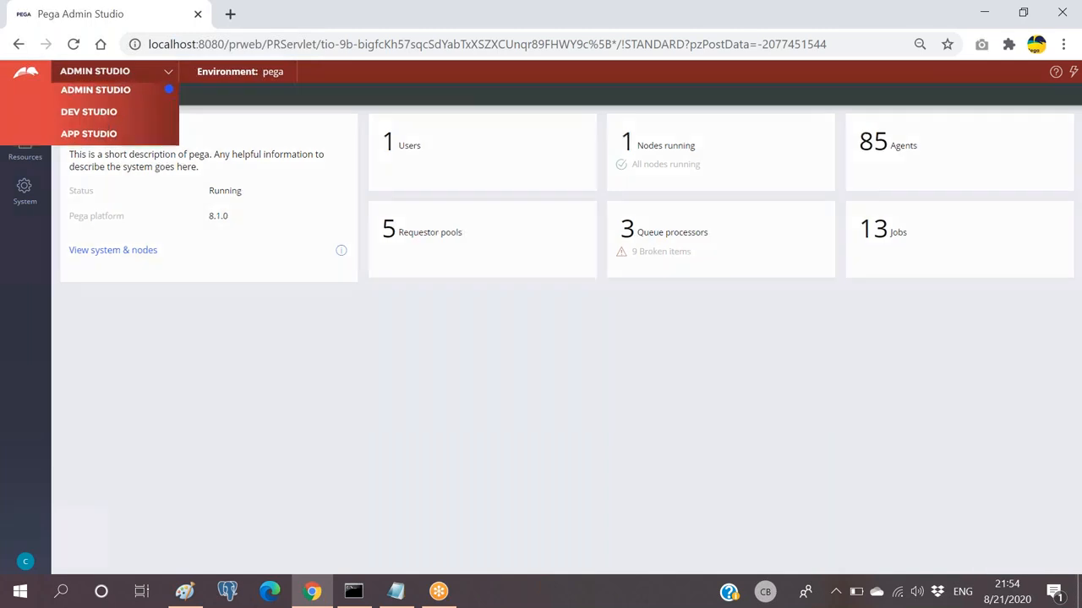
left_click(100, 122)
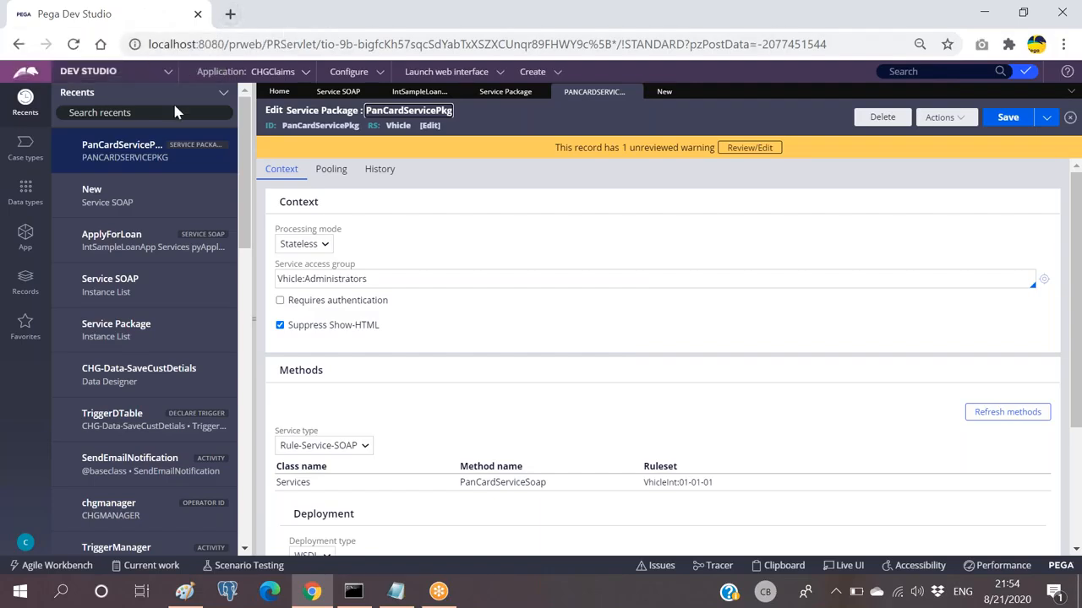
left_click(25, 236)
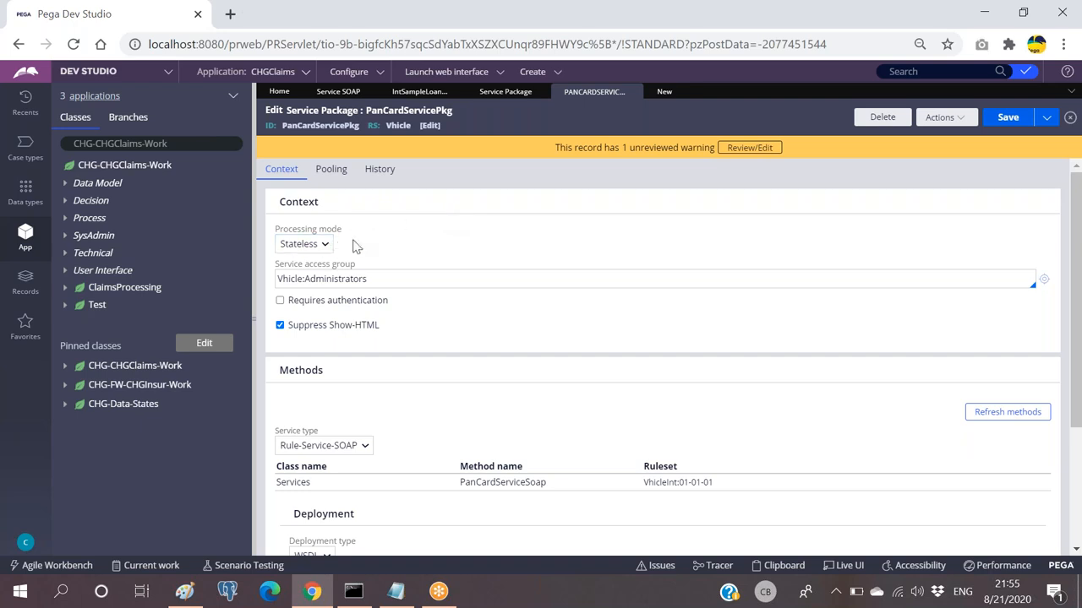
Switch the PanCardServicePkg processing mode to Stateful and return it to Stateless.
left_click(302, 245)
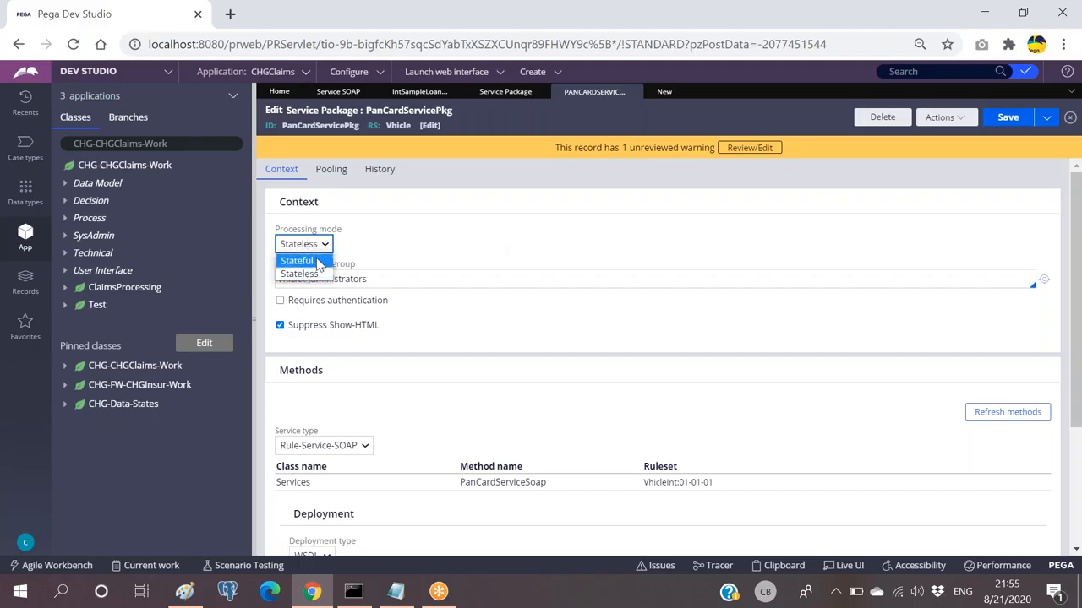
left_click(318, 262)
left_click(320, 245)
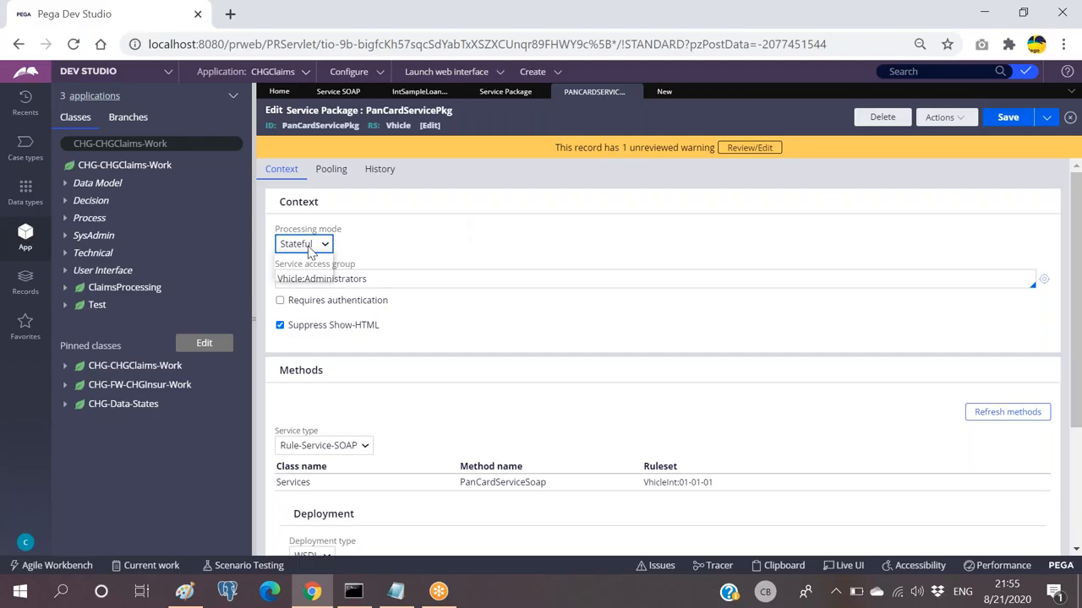
left_click(299, 275)
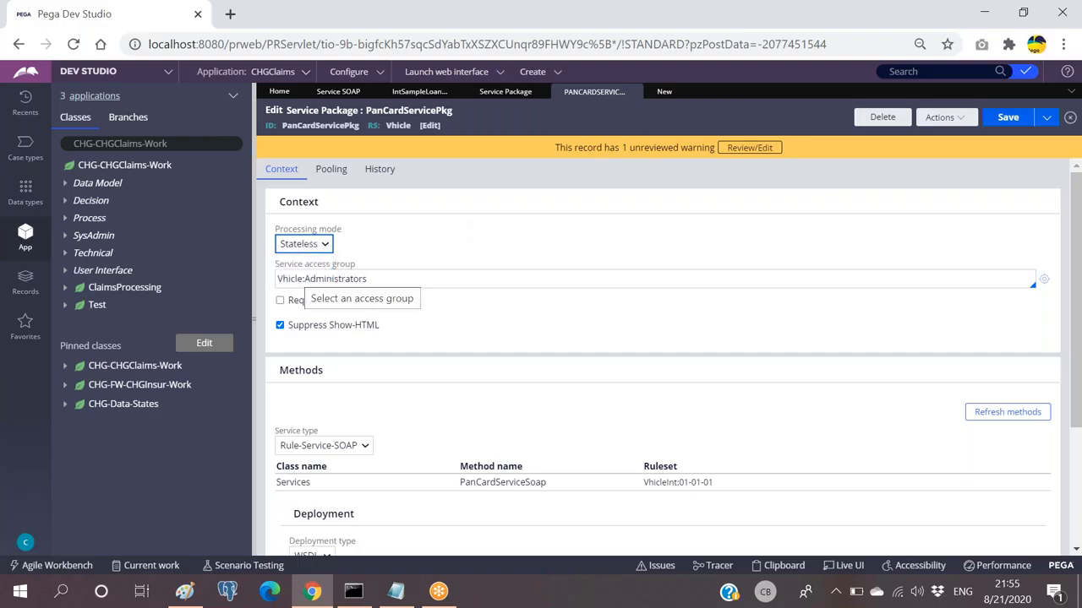
left_click(505, 171)
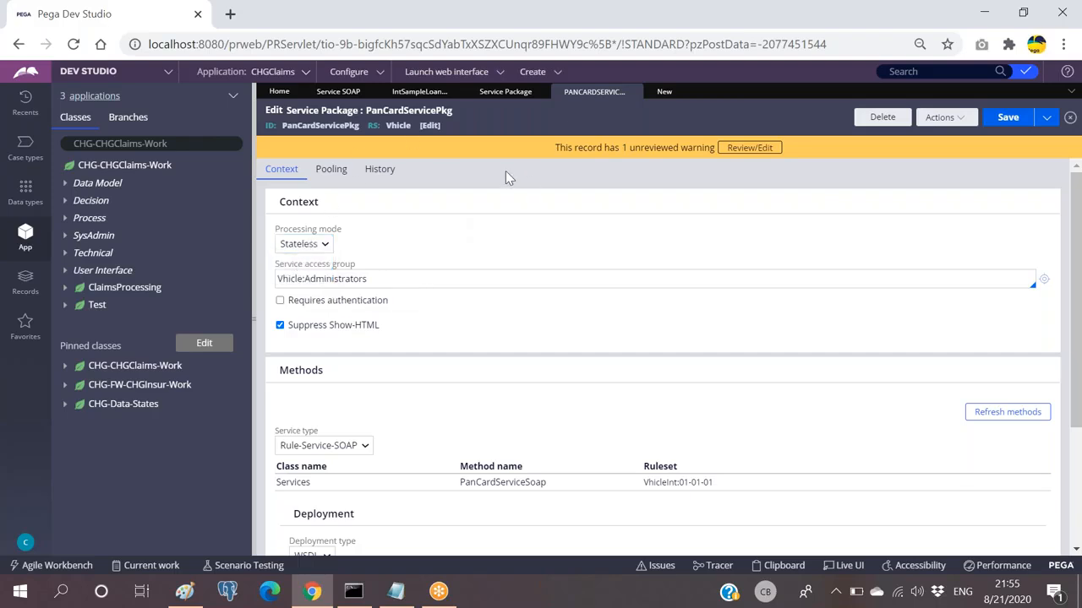
Review the package's SOAP method, deployment settings and WSDL deployment results.
scroll(528, 240, "down", 3)
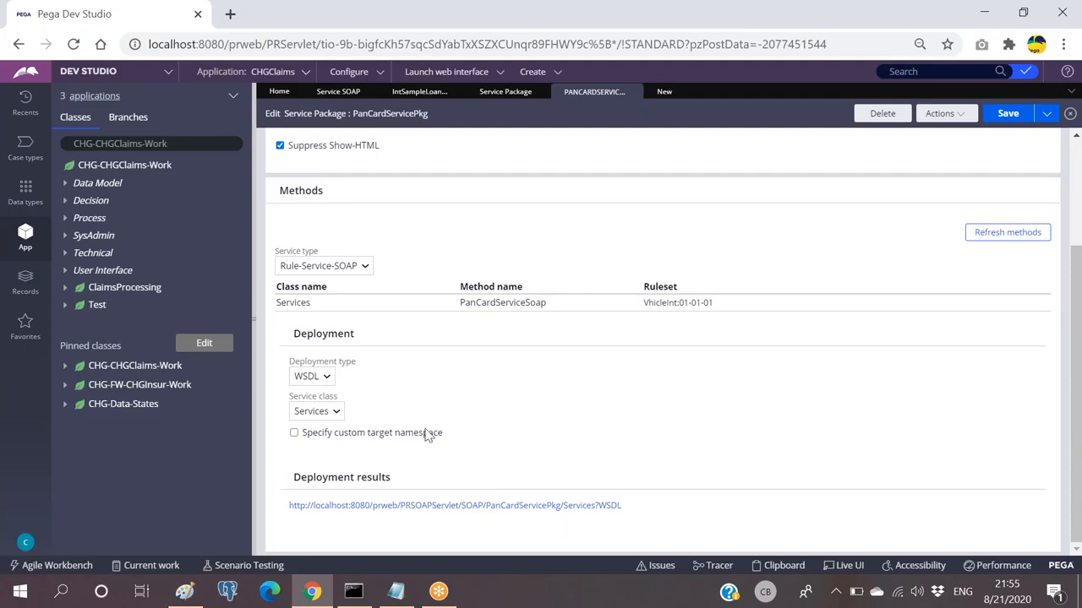
scroll(437, 437, "up", 5)
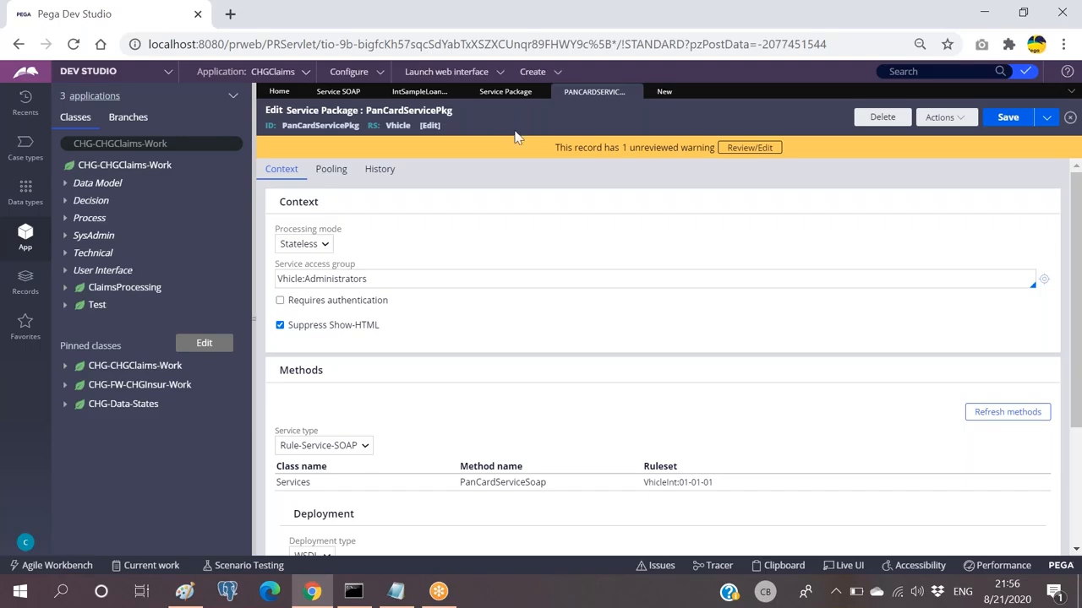
left_click(516, 209)
left_click(517, 209)
Close every open record, including the unfinished Service SOAP form and PanCardServicePkg, leaving only Home.
left_click(676, 91)
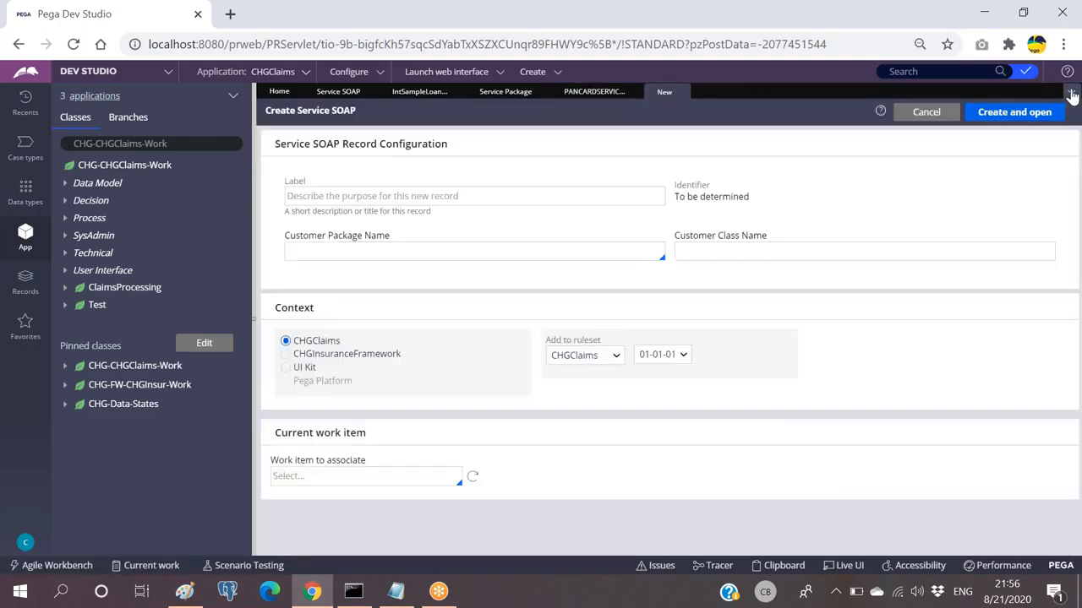
left_click(1072, 93)
left_click(1018, 201)
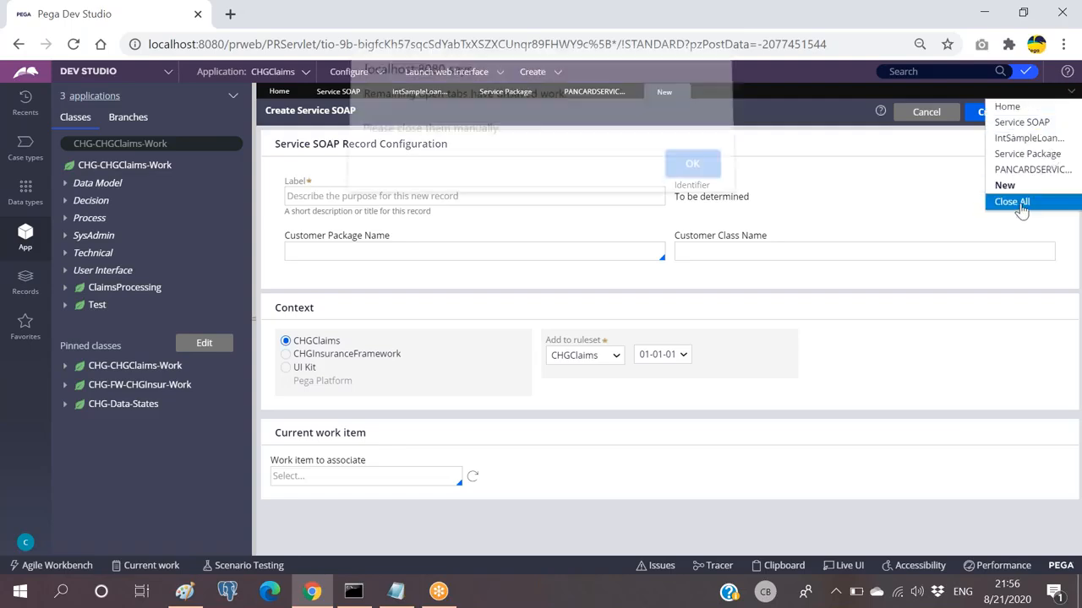
left_click(684, 177)
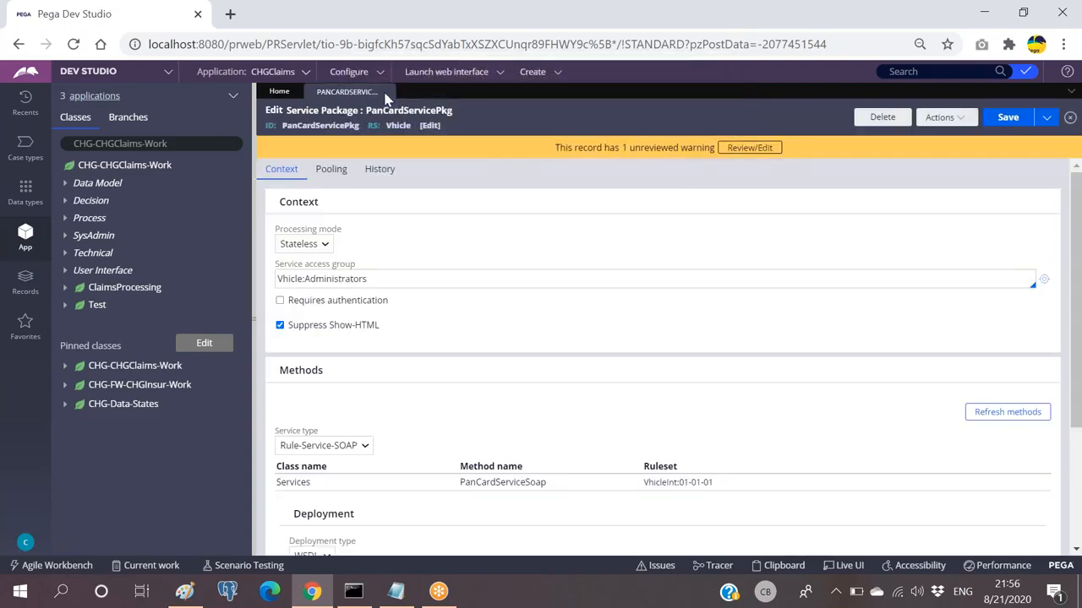
left_click(387, 92)
left_click(813, 354)
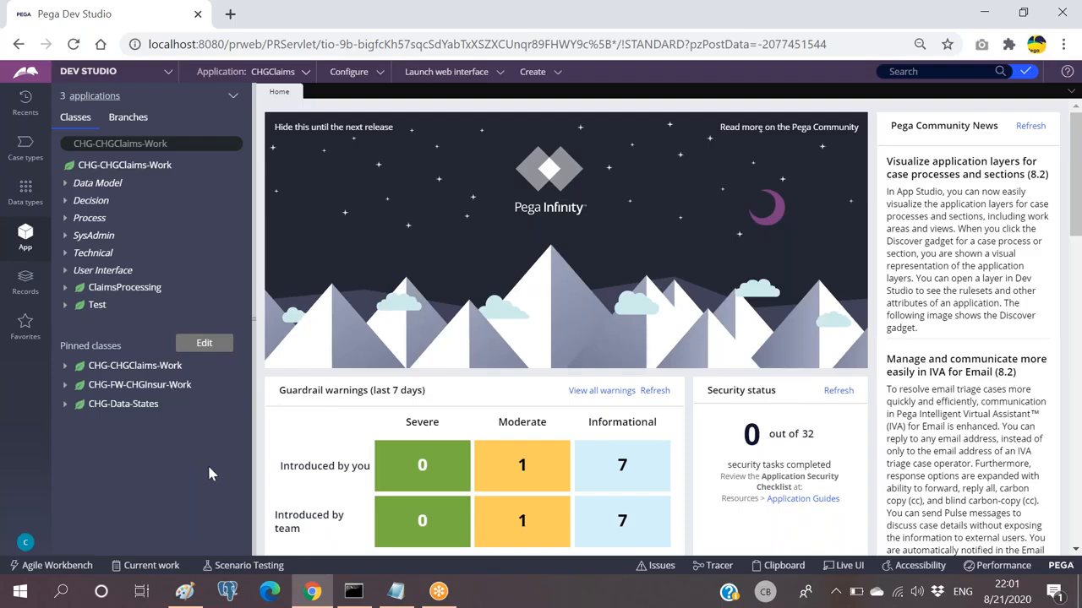
Create a SysAdmin class named and labelled CHG-Data-PolicyService in the CHGInsuranceFramework context with the CHGInsurance ruleset.
left_click(545, 75)
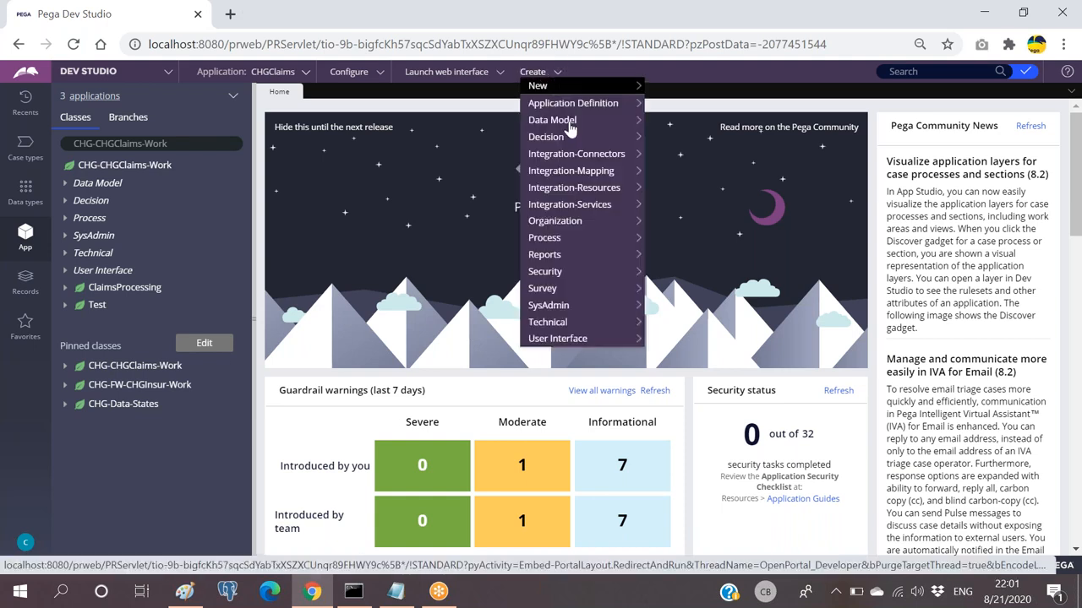
mouse_move(560, 306)
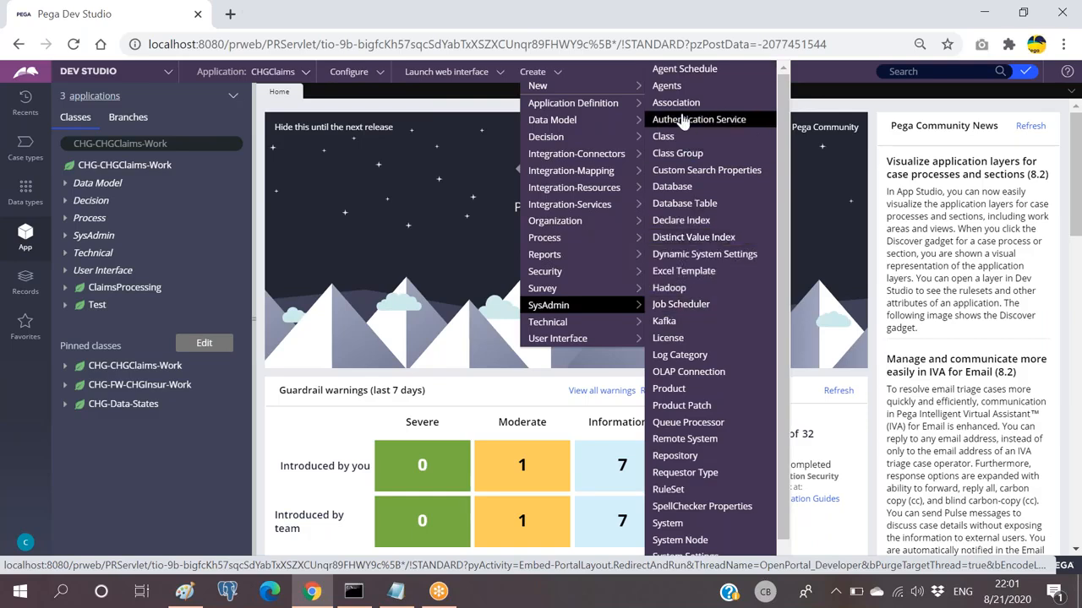
left_click(666, 139)
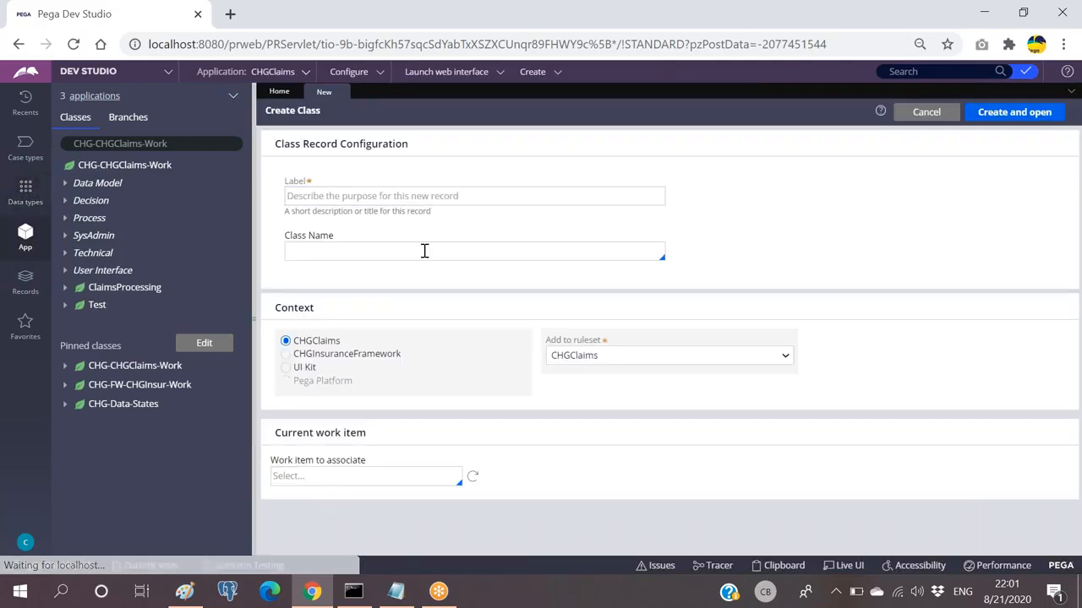
left_click(400, 253)
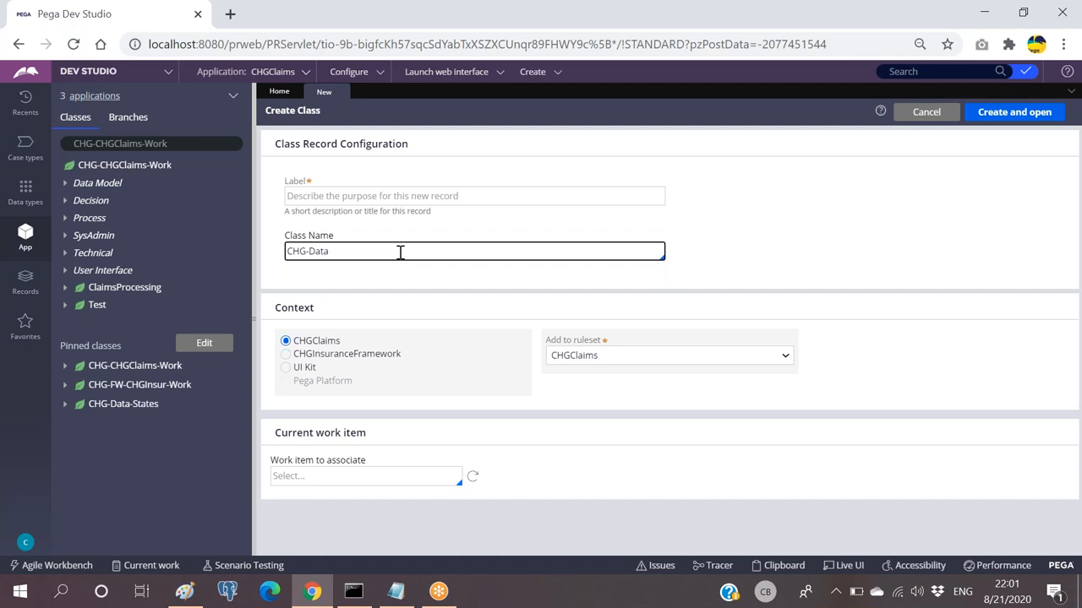
type("CHG-Data-PolicyService")
key("ctrl+a")
key("ctrl+c")
left_click(442, 196)
key("ctrl+v")
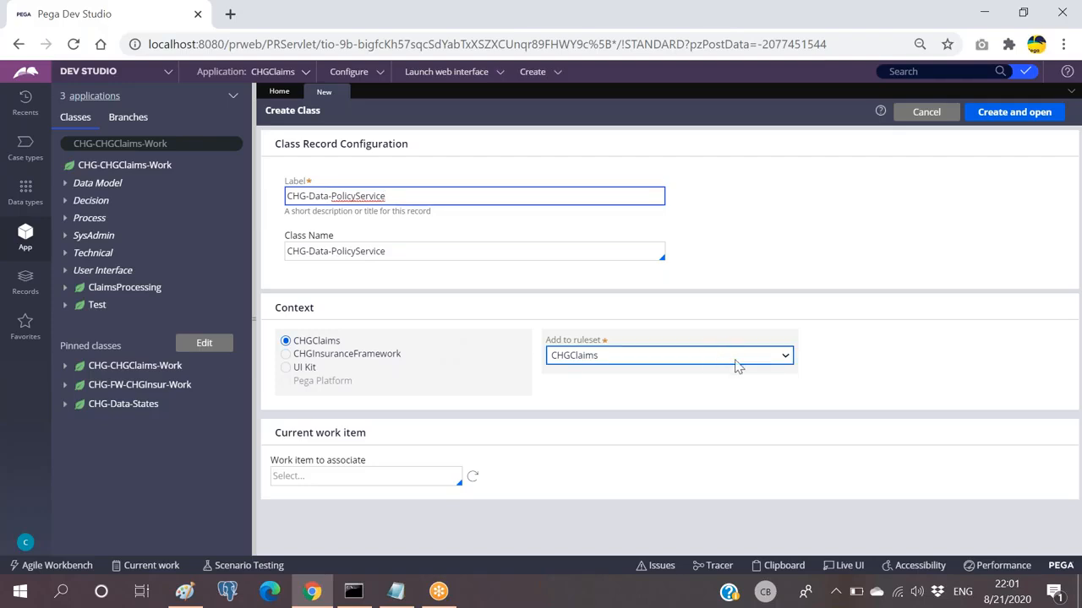
left_click(286, 355)
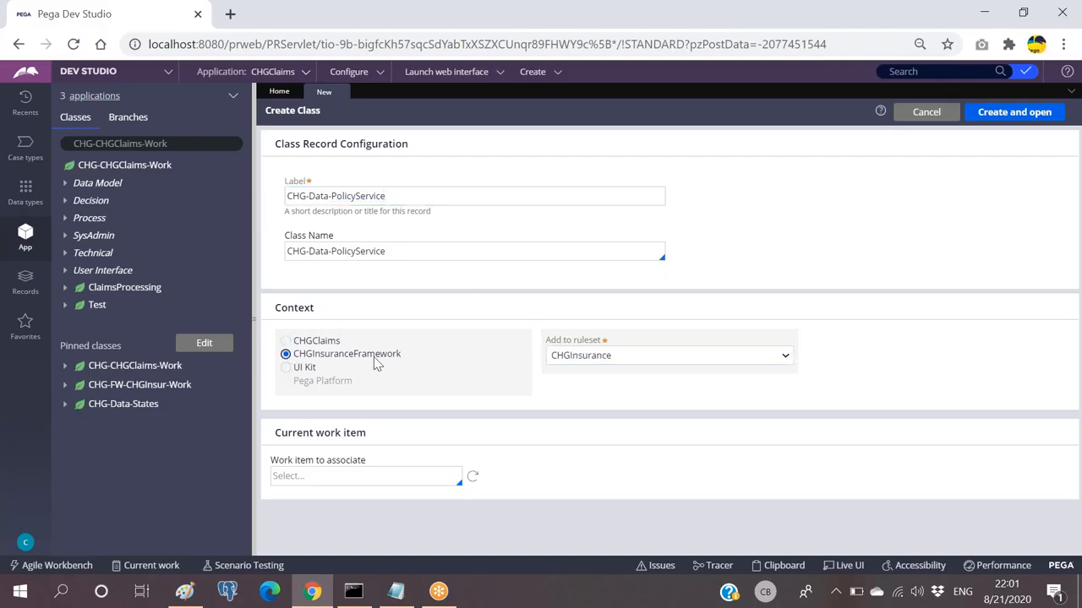
left_click(1007, 118)
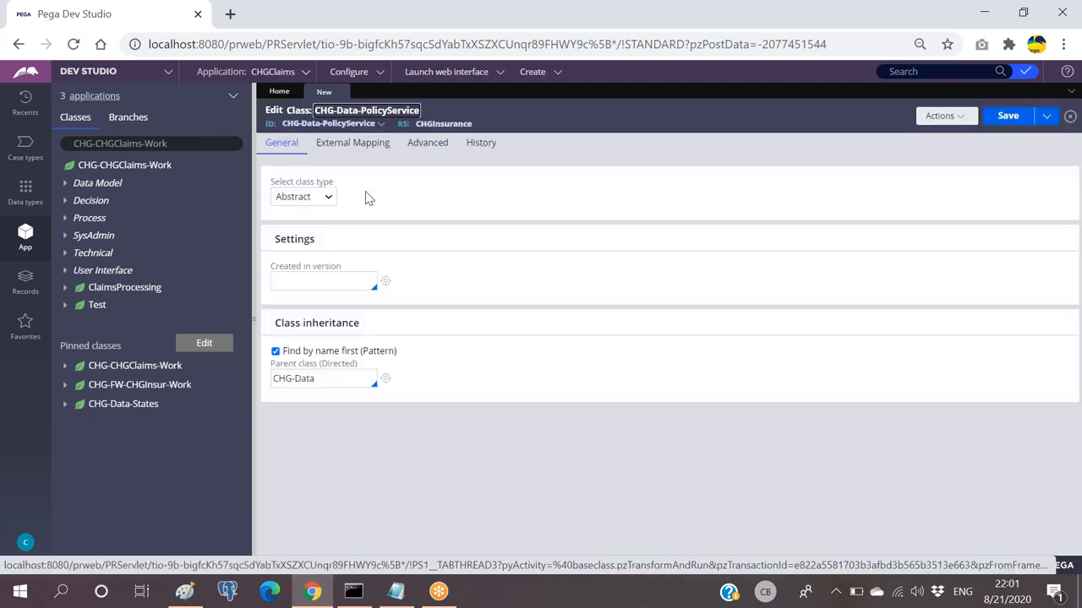
Make the class Concrete, created in version 01-01-02, and set that it does not belong to a class group.
left_click(295, 210)
left_click(304, 230)
left_click(336, 279)
key("Down")
key("Down")
key("Return")
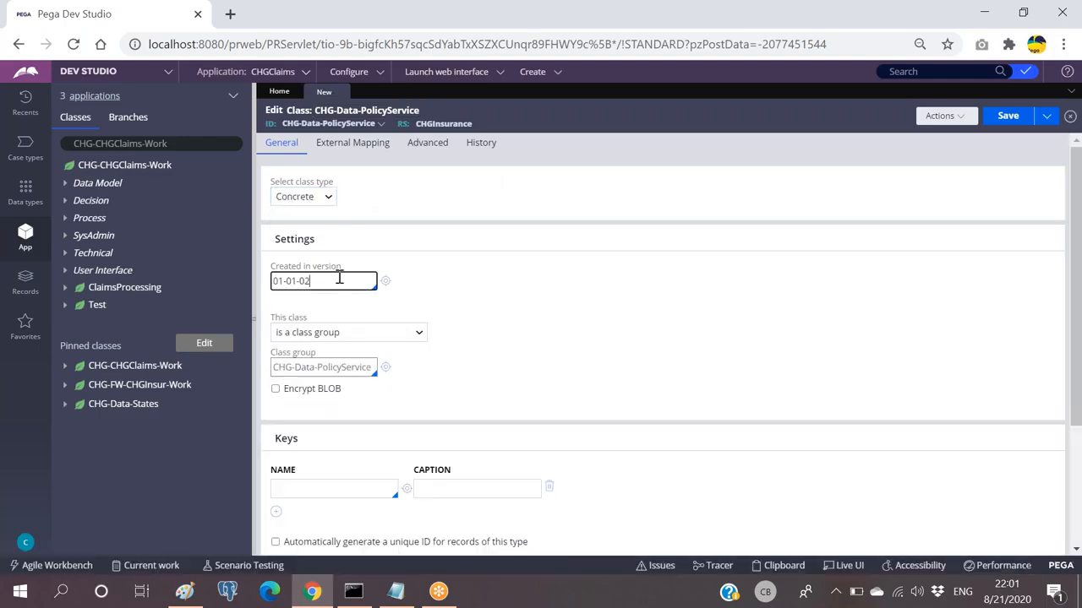
left_click(393, 338)
left_click(375, 362)
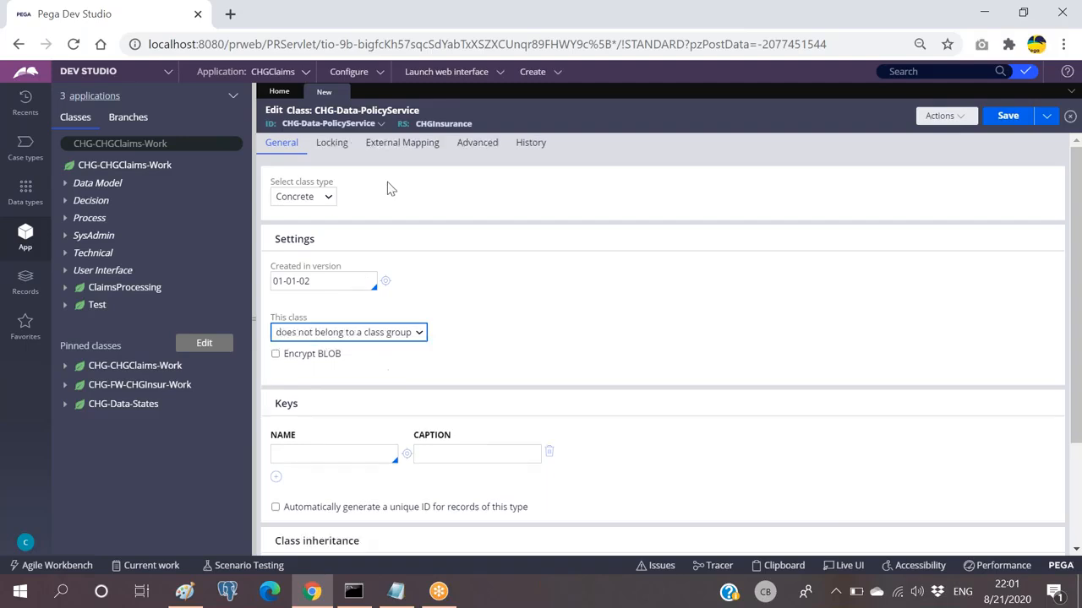
Document the class history with description "csdc" and usage "sdcsdc", and save the class.
left_click(528, 145)
left_click(340, 224)
type("csdc")
left_click(363, 312)
type("sdcsdc")
left_click(1011, 116)
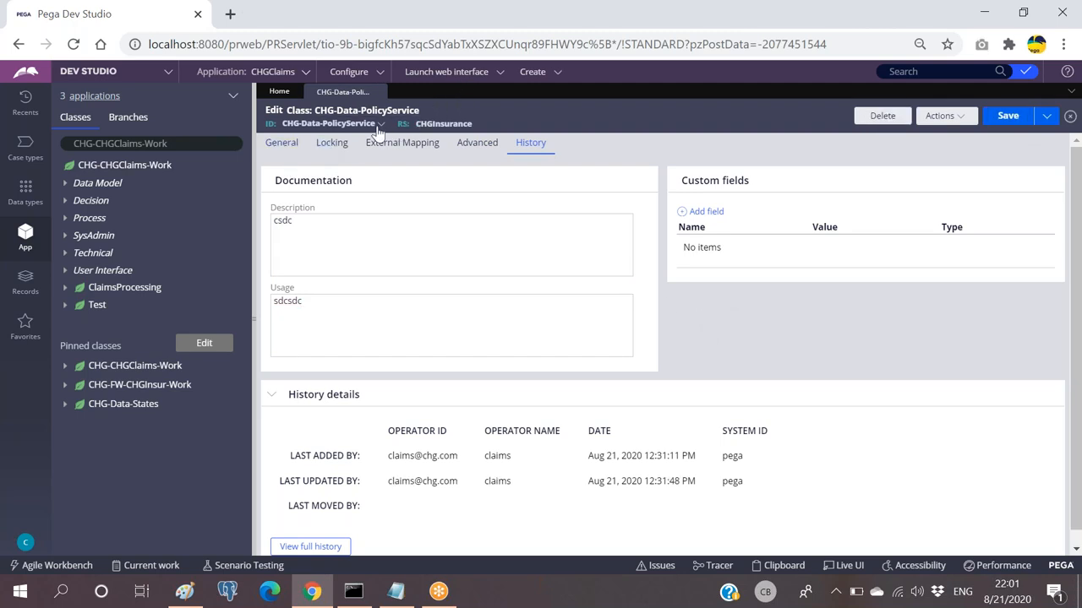
Open the data type definition of CHG-Data-PolicyService and add a single-line text field named PolicyNum.
left_click(381, 125)
left_click(402, 135)
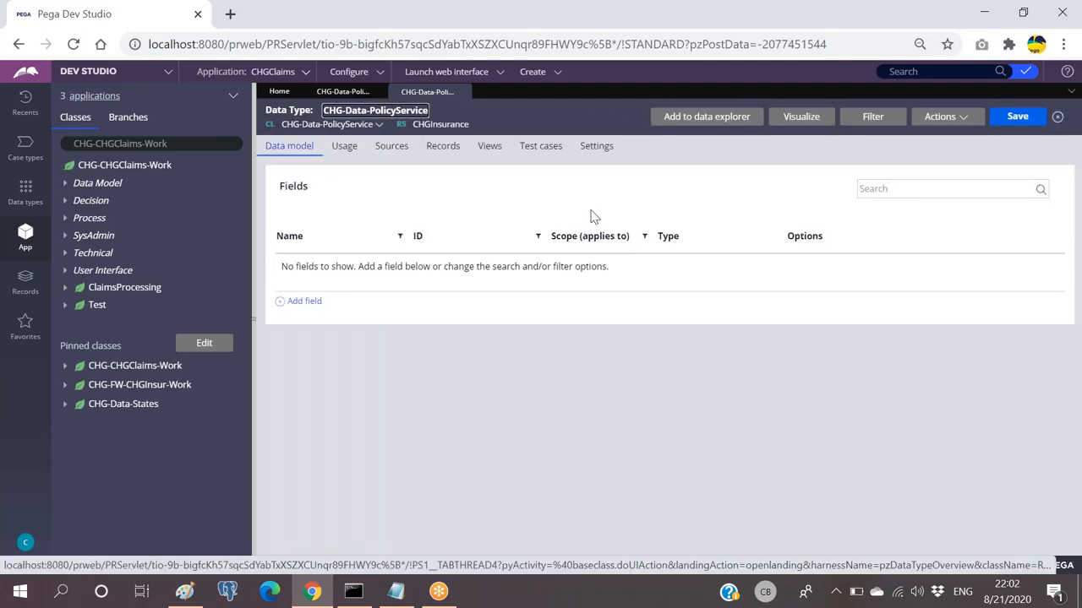
left_click(306, 302)
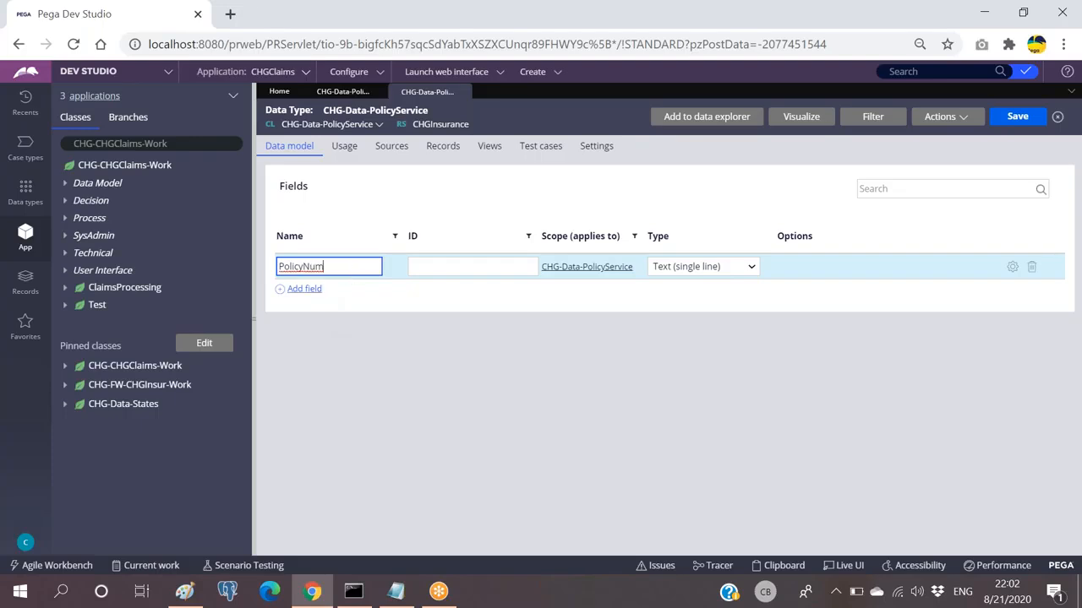
Add a second single-line text field named PolicyAmount to the data model.
left_click(326, 291)
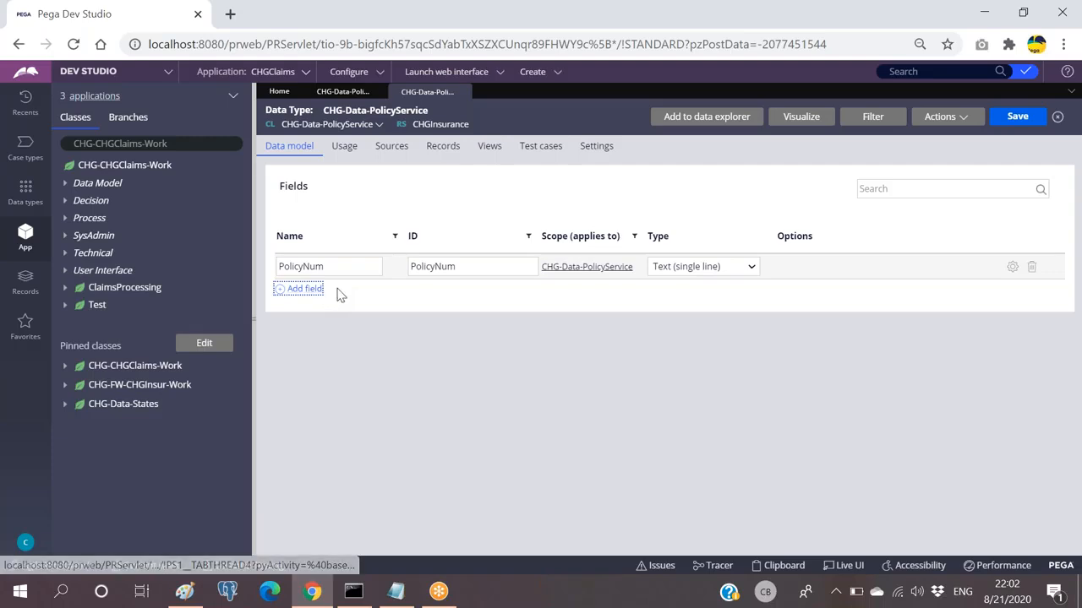
key("Return")
type("PolicyAMo")
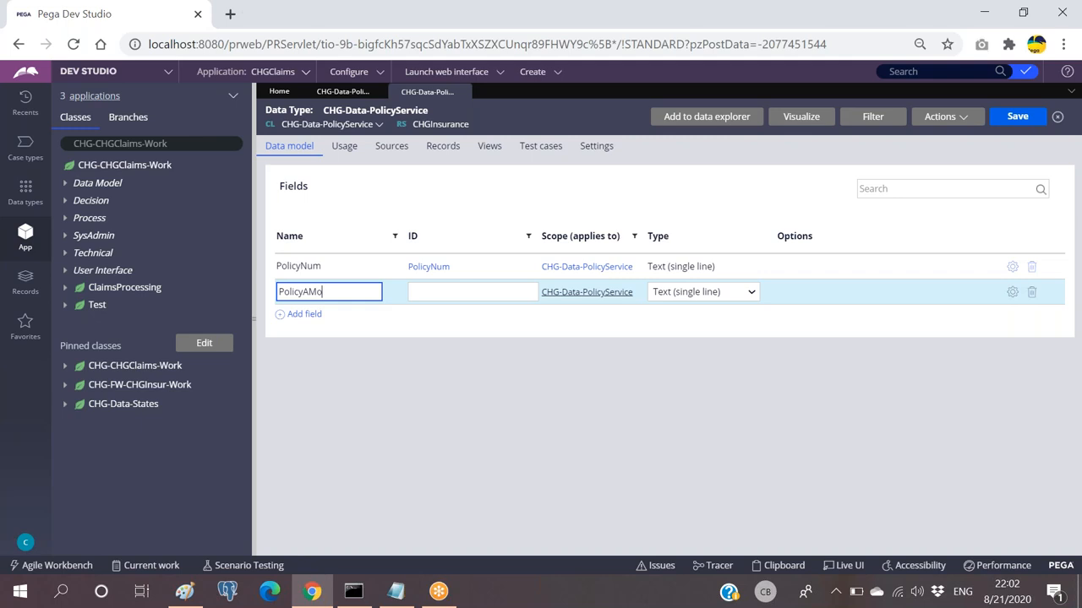
type("un")
left_click(311, 292)
key("BackSpace")
type("m")
left_click(358, 291)
type("t")
Add the text fields PolicyTenure and Company, then save and refresh the data type.
left_click(319, 315)
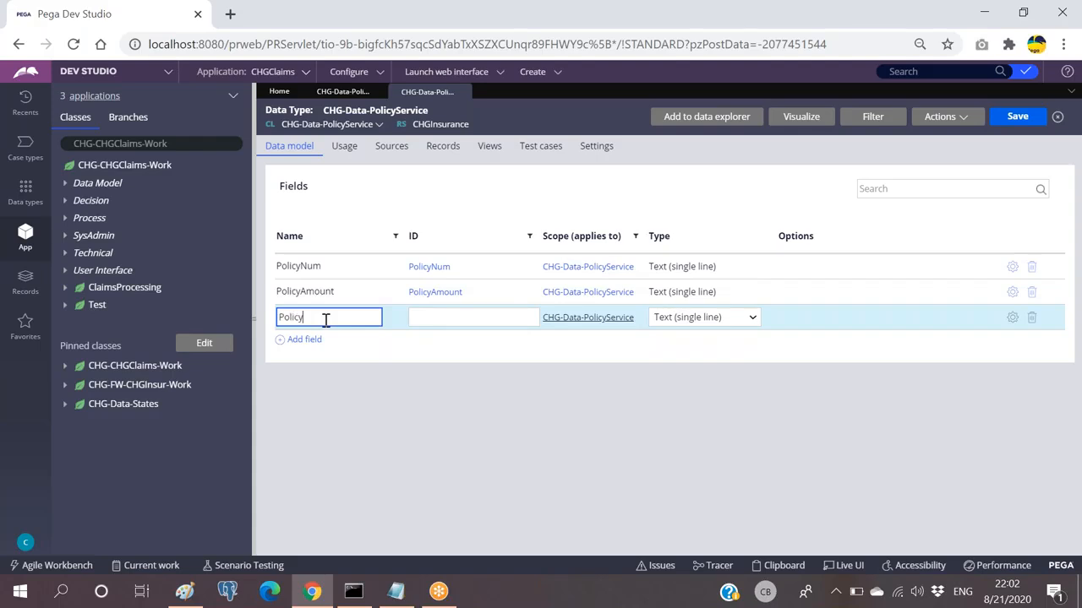
type("PolicyTenure")
left_click(335, 331)
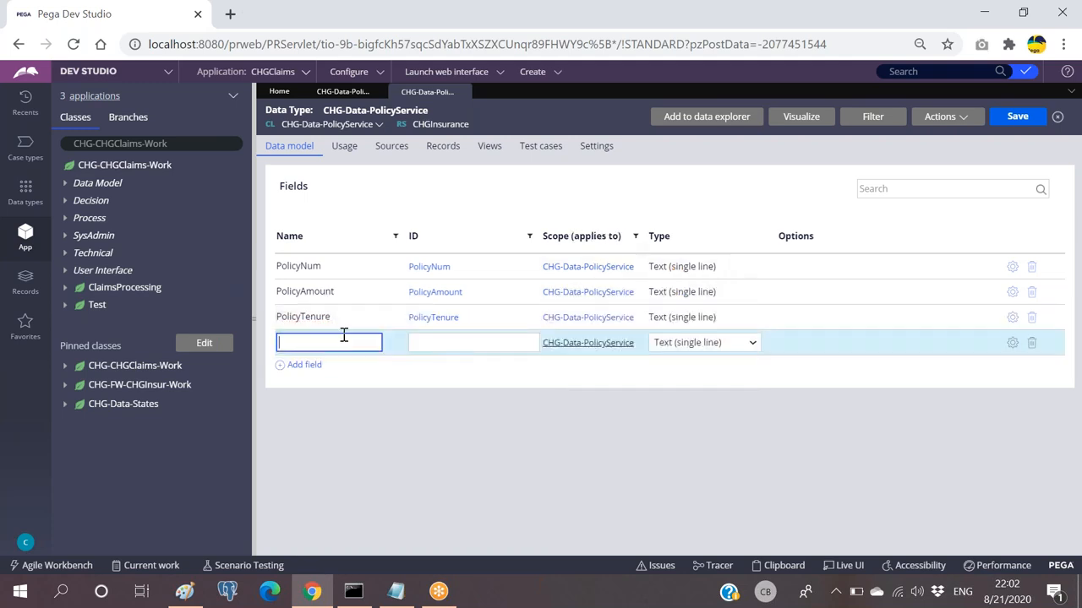
type("Company")
left_click(1005, 120)
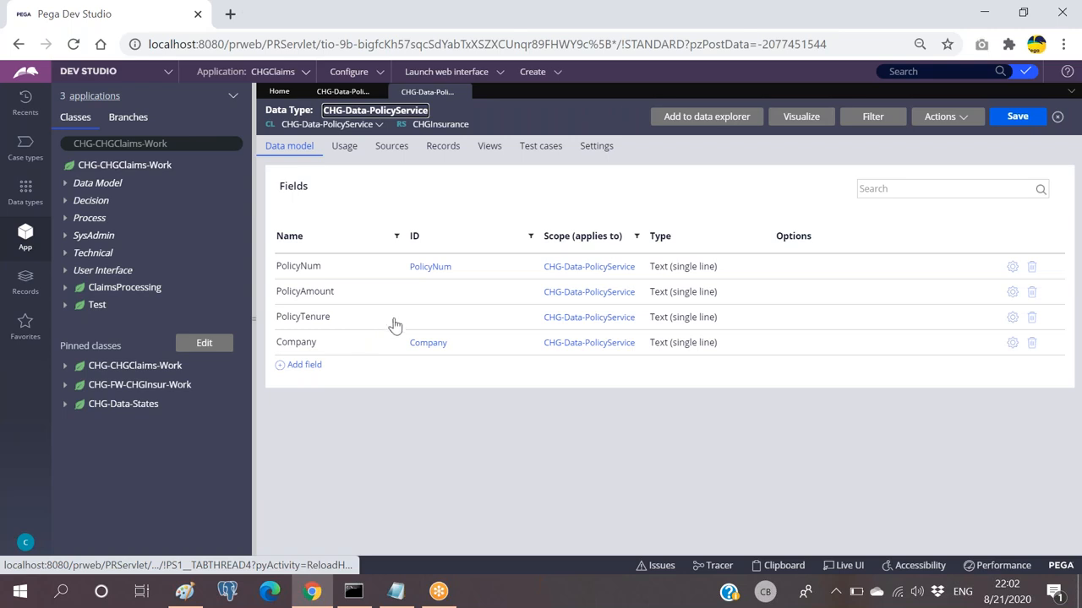
left_click(957, 119)
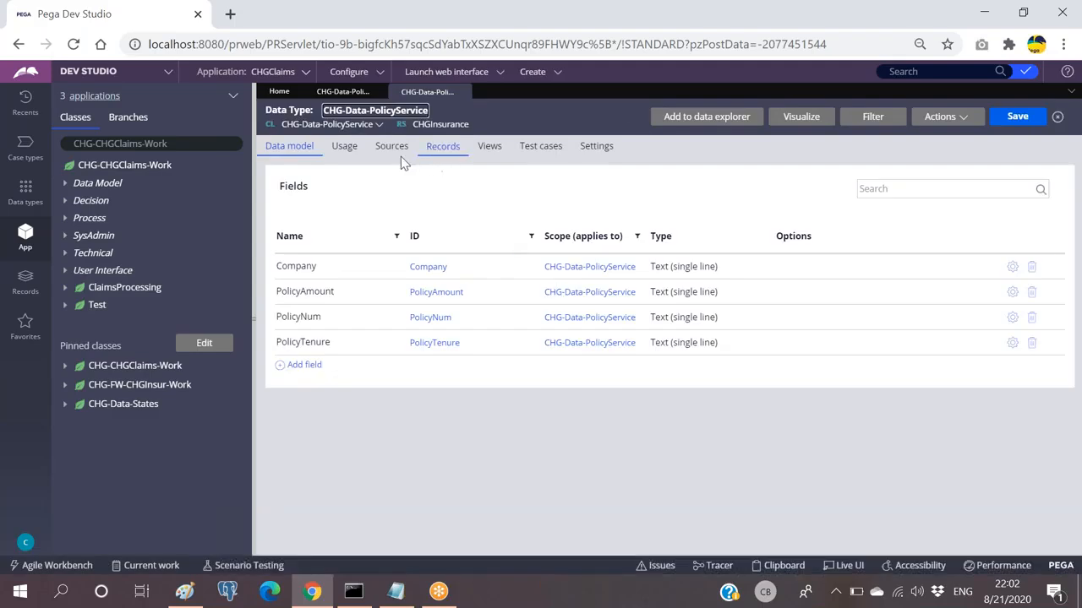
Configure the record source of CHG-Data-PolicyService with PolicyNum as the key and submit it.
left_click(442, 146)
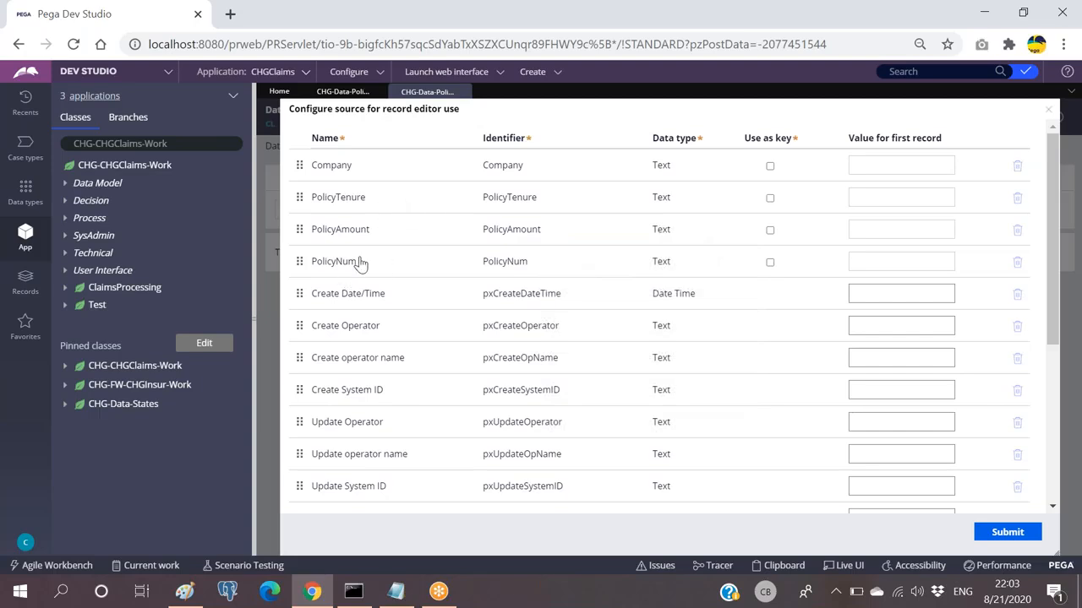
left_click(774, 261)
left_click(770, 262)
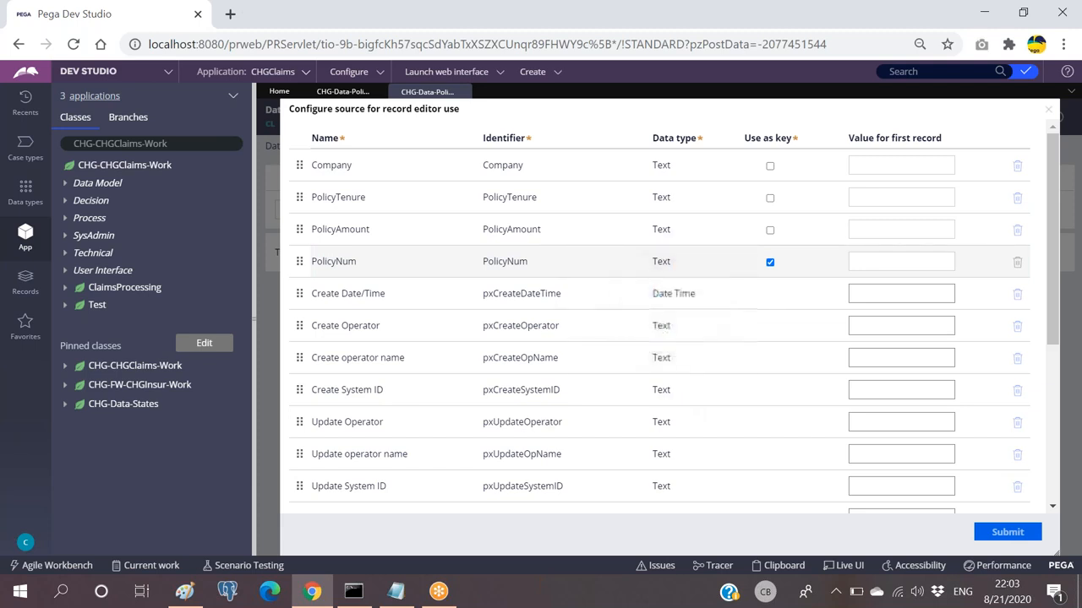
left_click(660, 495)
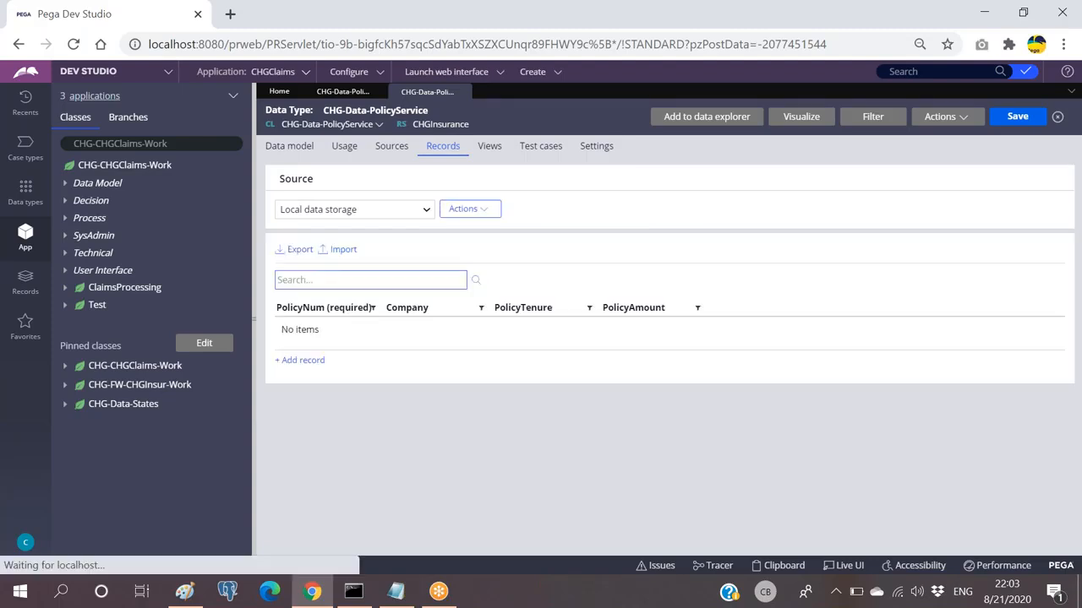
Add a record with PolicyNum PN001, Company sample1, PolicyTenure 111 and PolicyAmount 11111111.
left_click(303, 356)
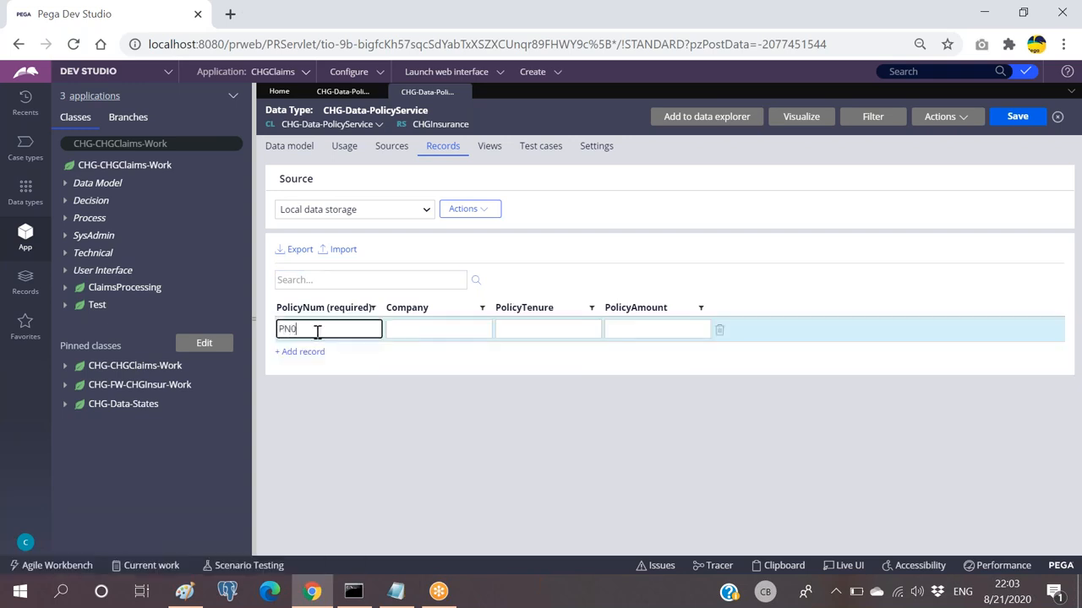
left_click(438, 328)
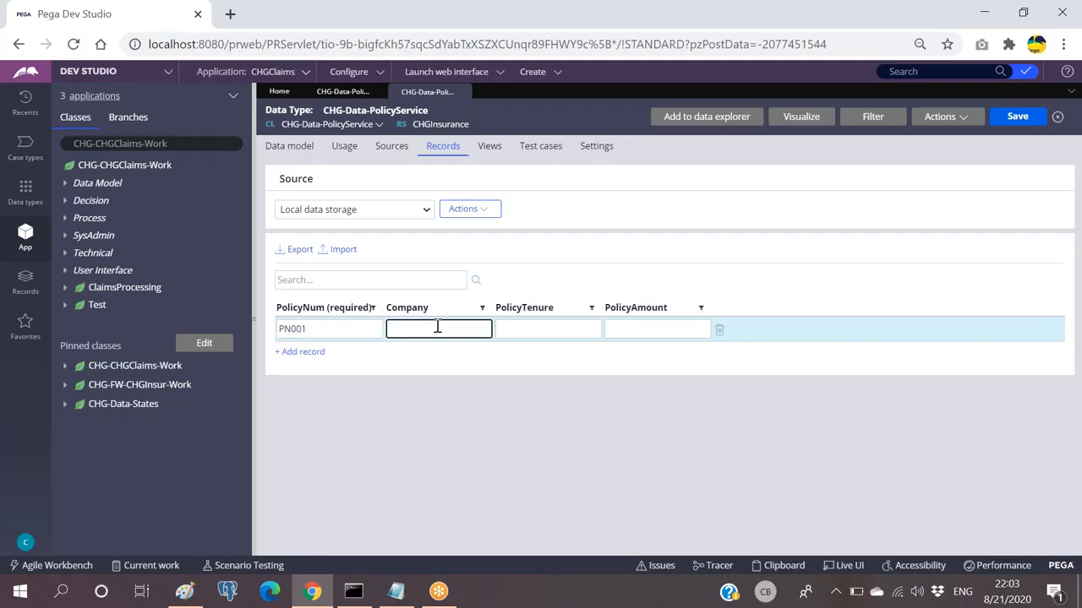
key("Tab")
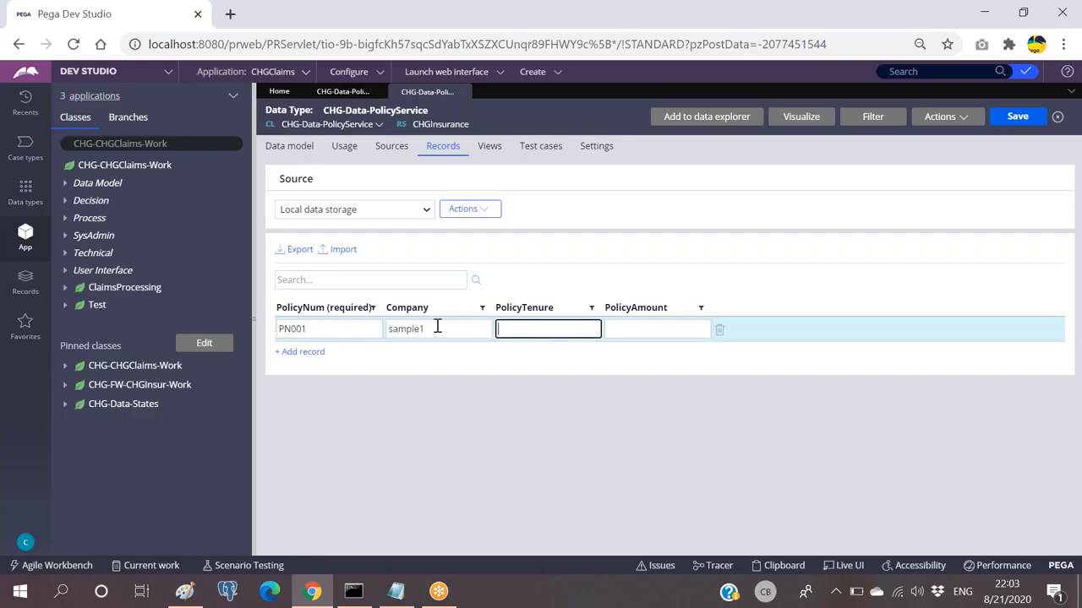
key("Tab")
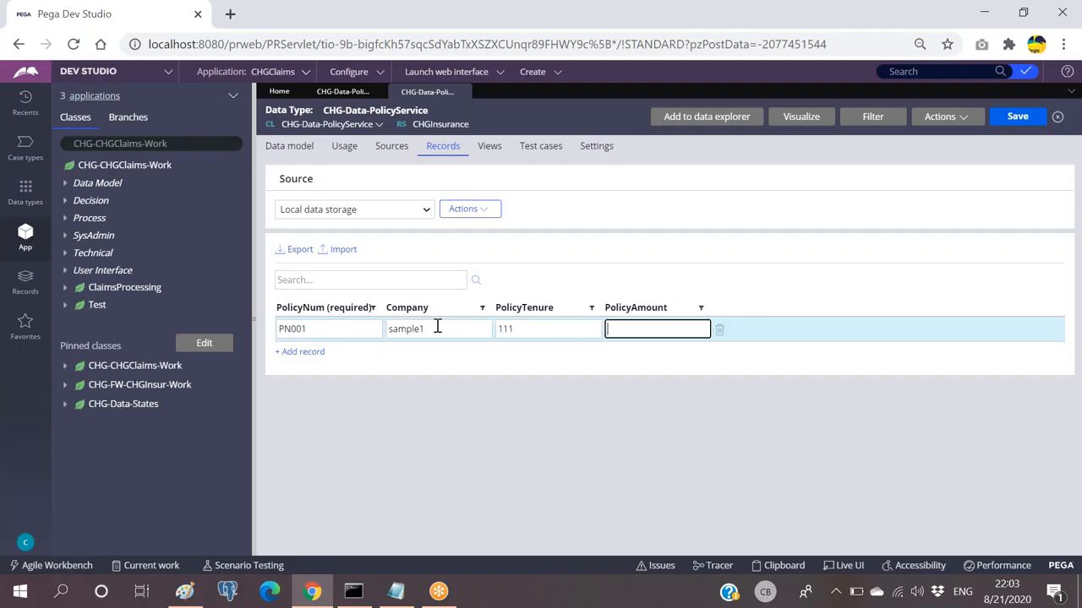
type("11111111")
Add a second record with PolicyNum PN002, Company sample1, PolicyTenure 222 and PolicyAmount 222222.
left_click(315, 353)
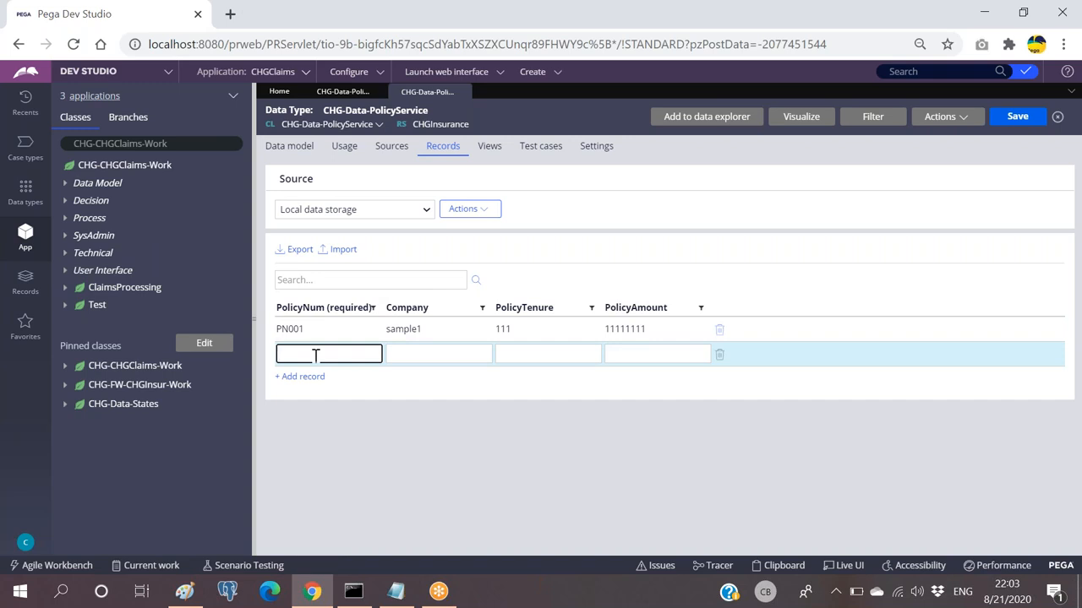
type("PN002")
key("Tab")
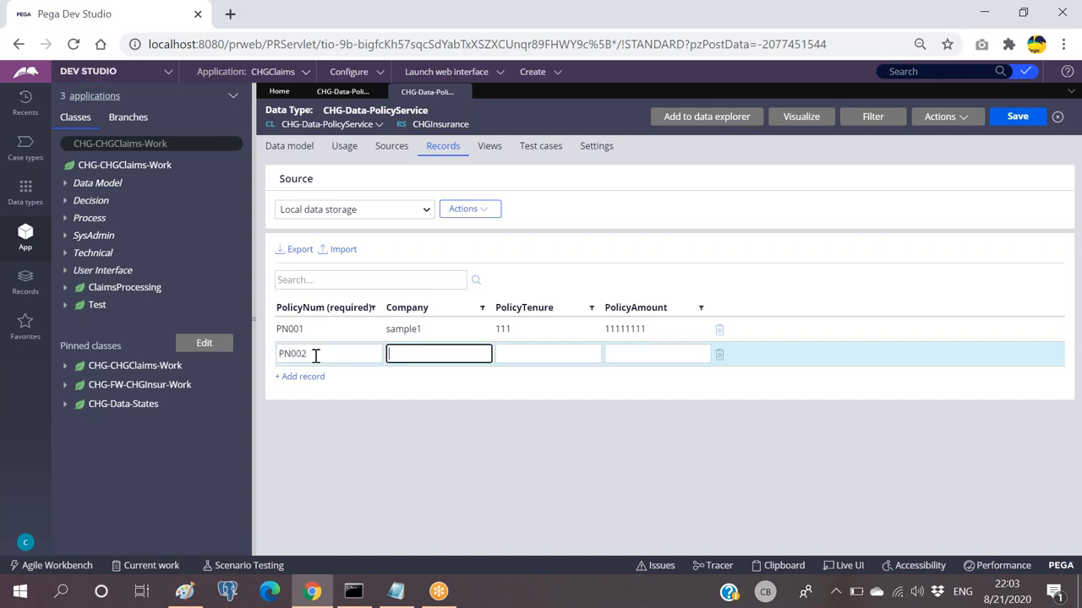
key("Tab")
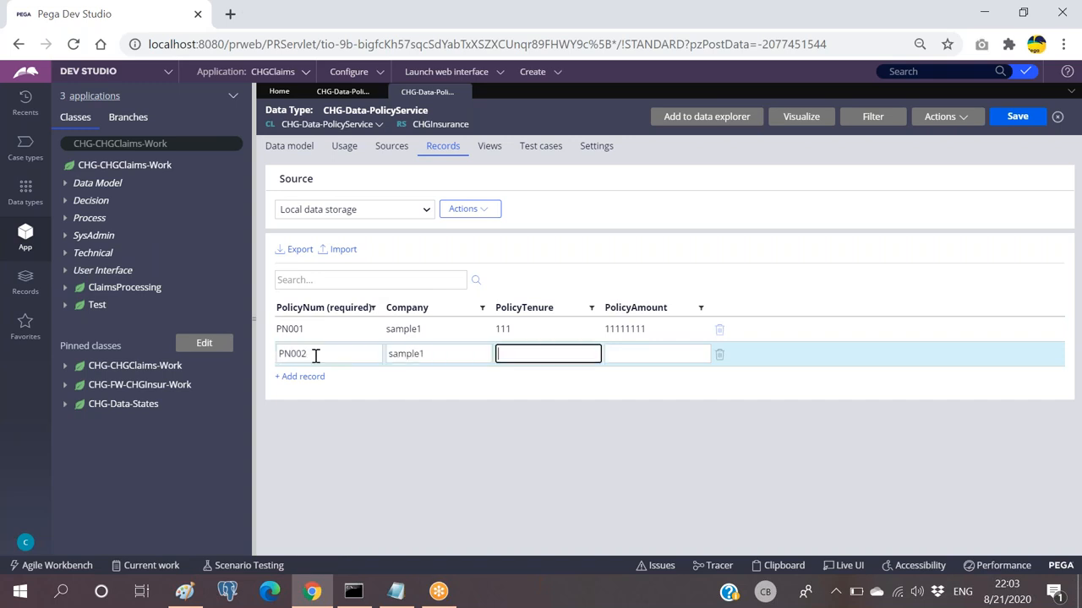
key("Tab")
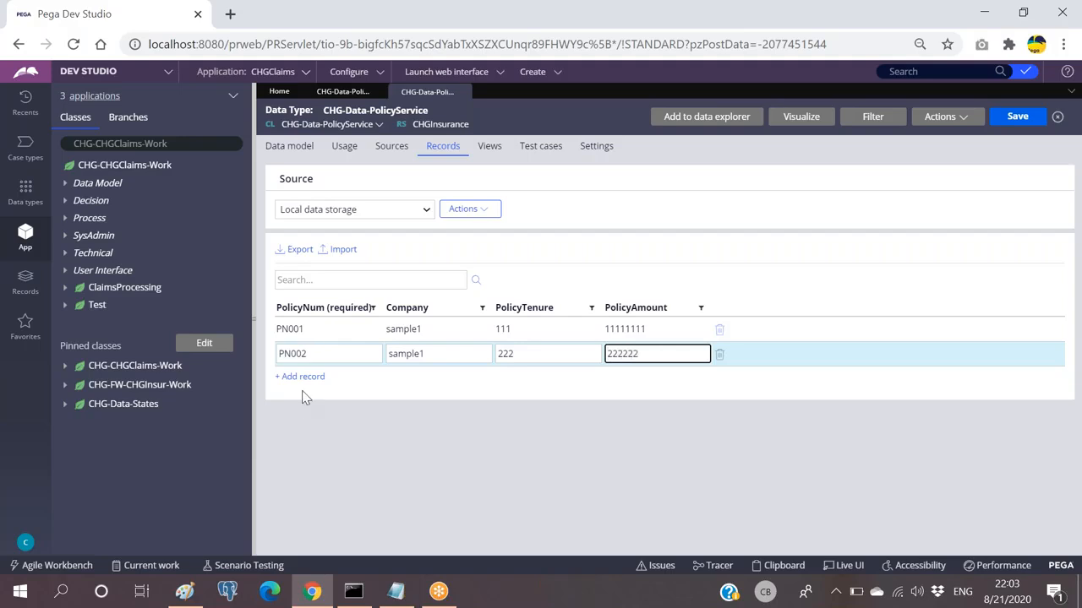
left_click(307, 378)
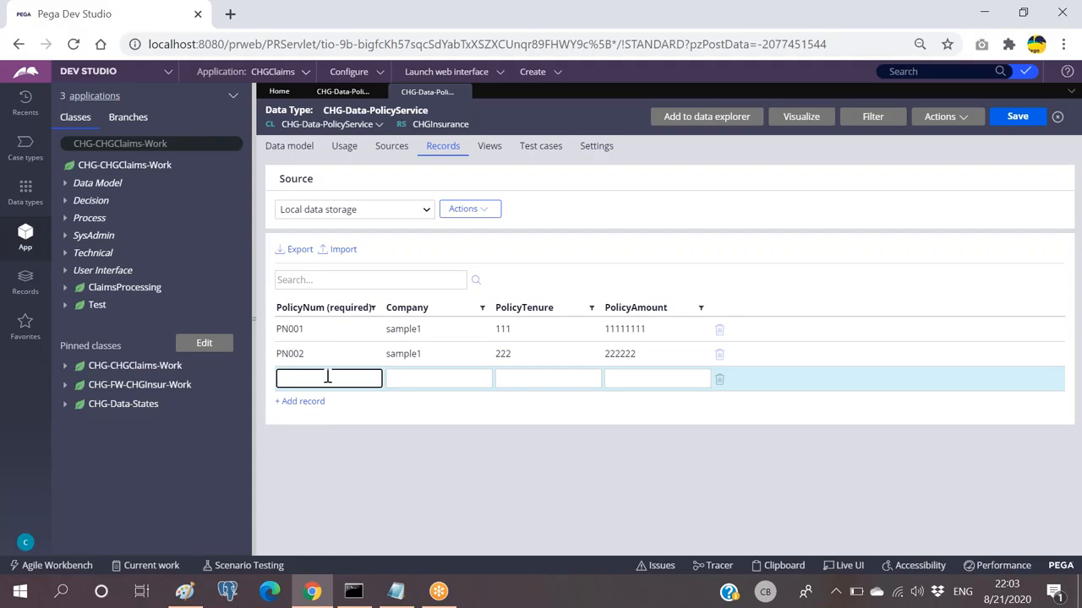
type("PN003")
key("Tab")
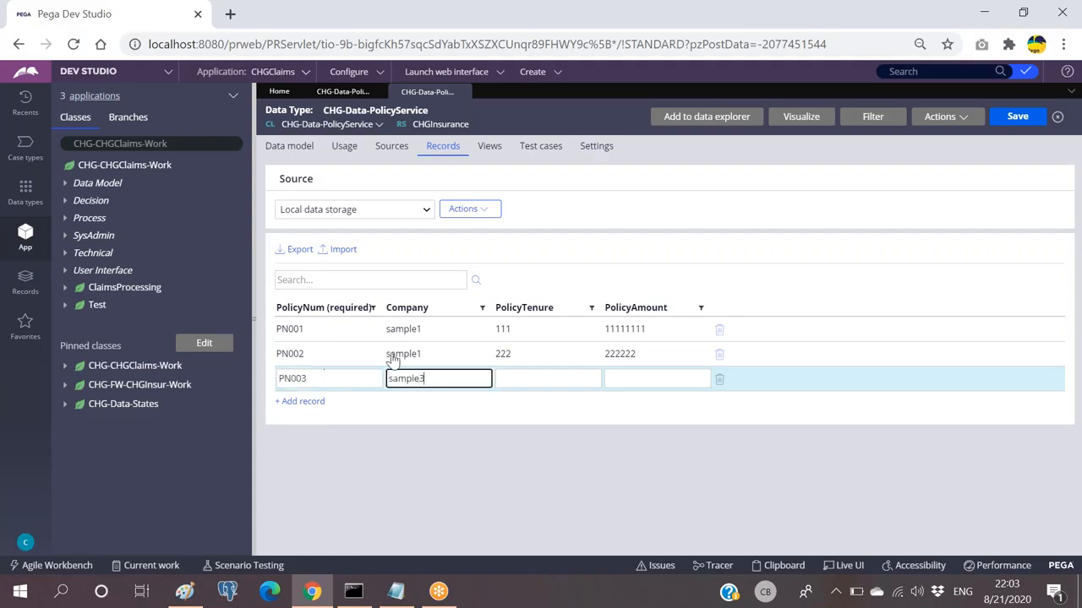
left_click(529, 377)
type("333")
left_click(646, 379)
type("33333333333")
Set the Company of record PN002 to sample2 and save the data type.
left_click(432, 354)
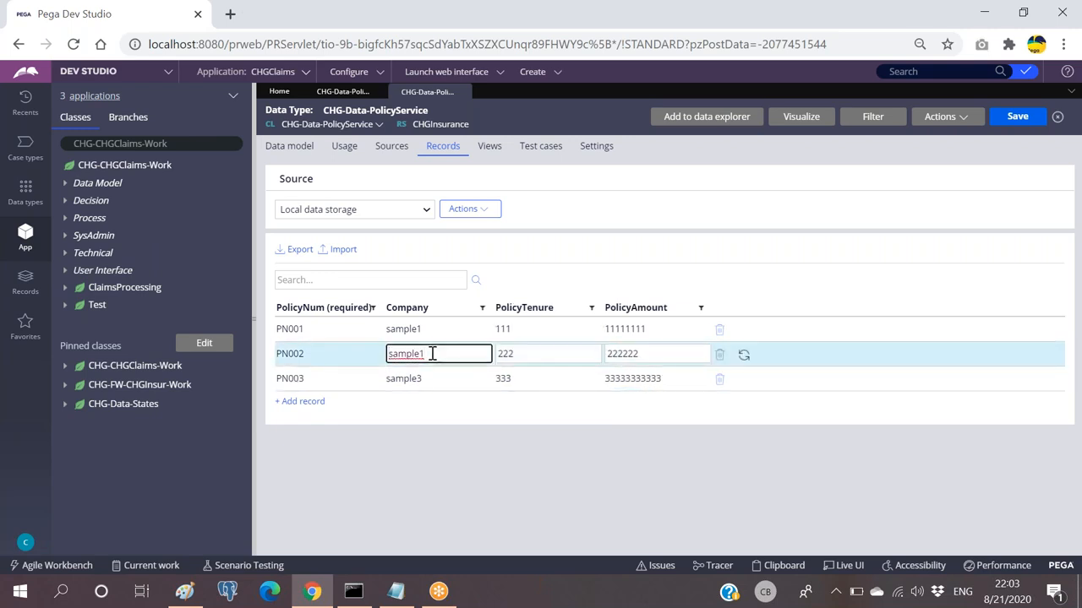
left_click(830, 251)
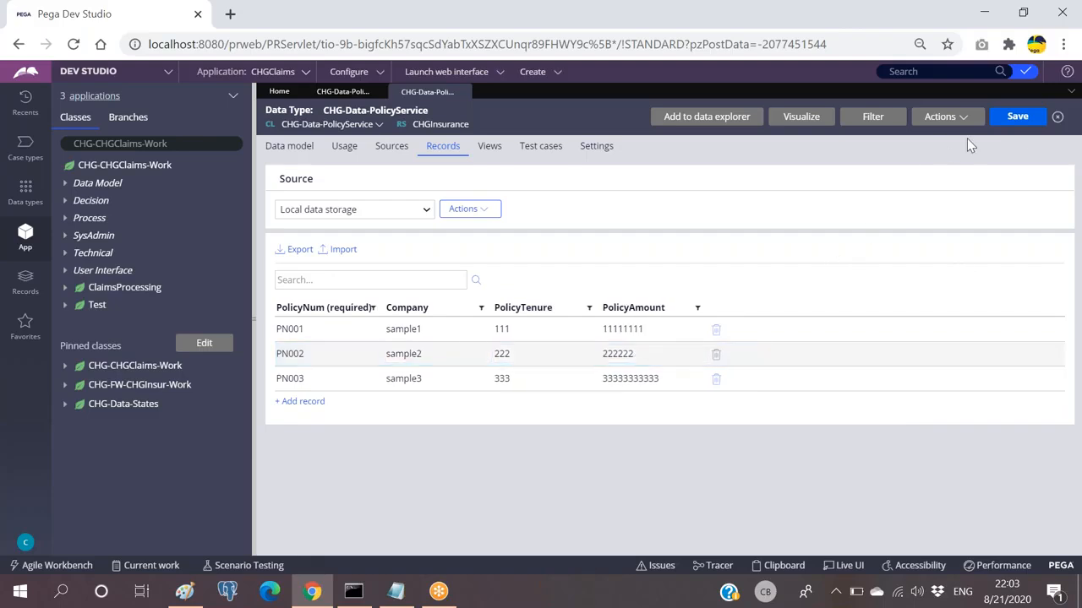
left_click(1017, 118)
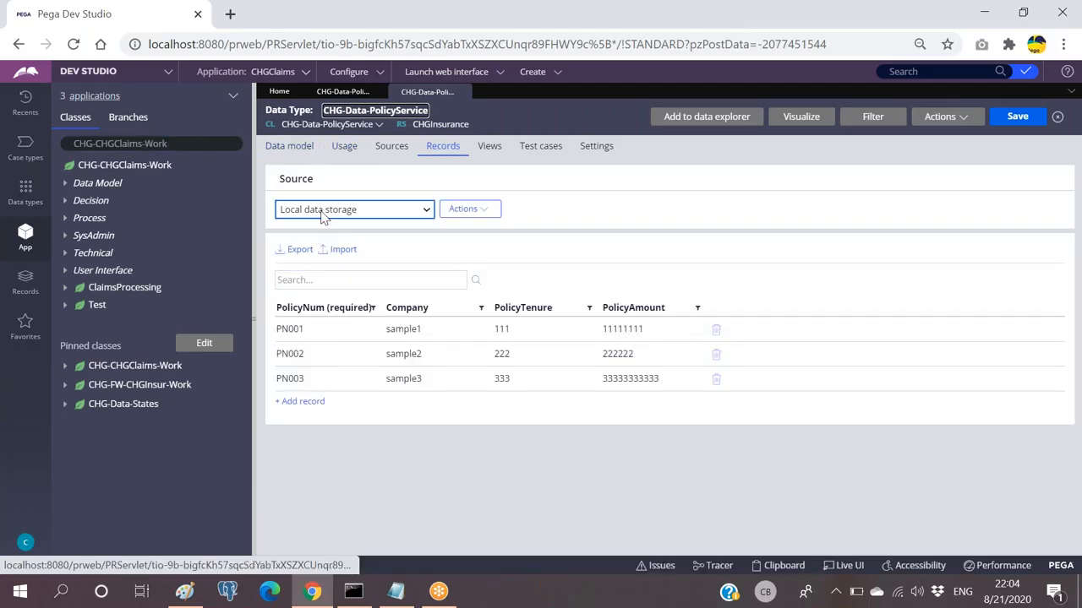
left_click(1021, 119)
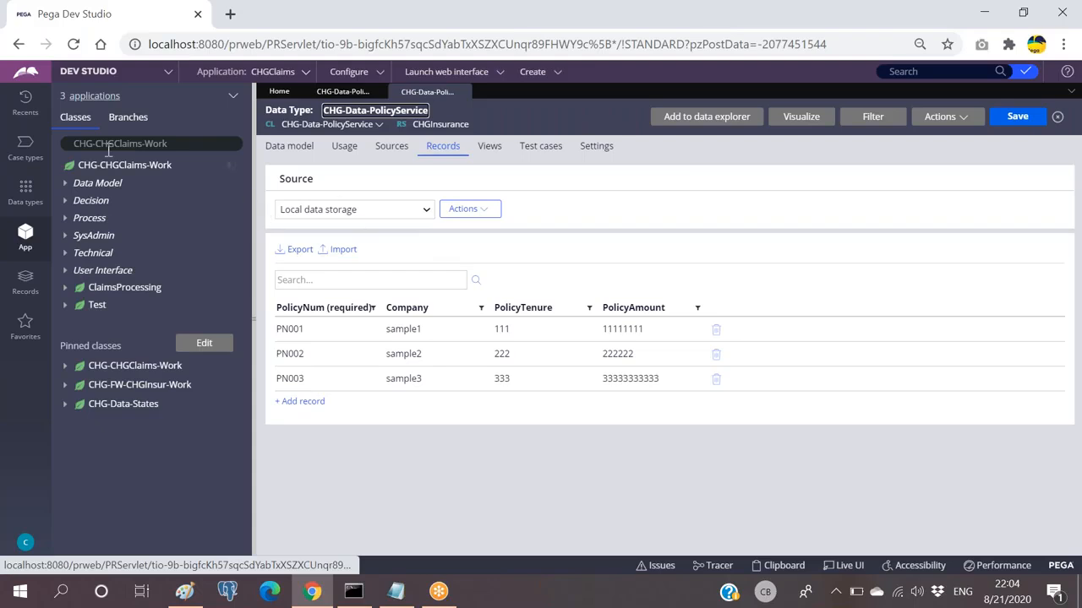
left_click(183, 141)
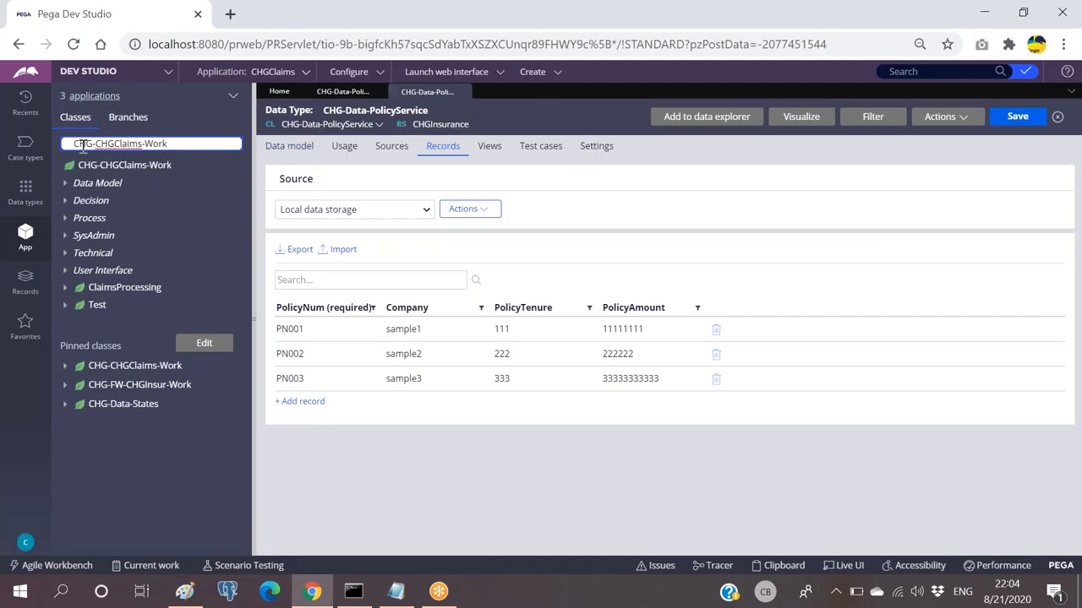
left_click_drag(193, 145, 68, 147)
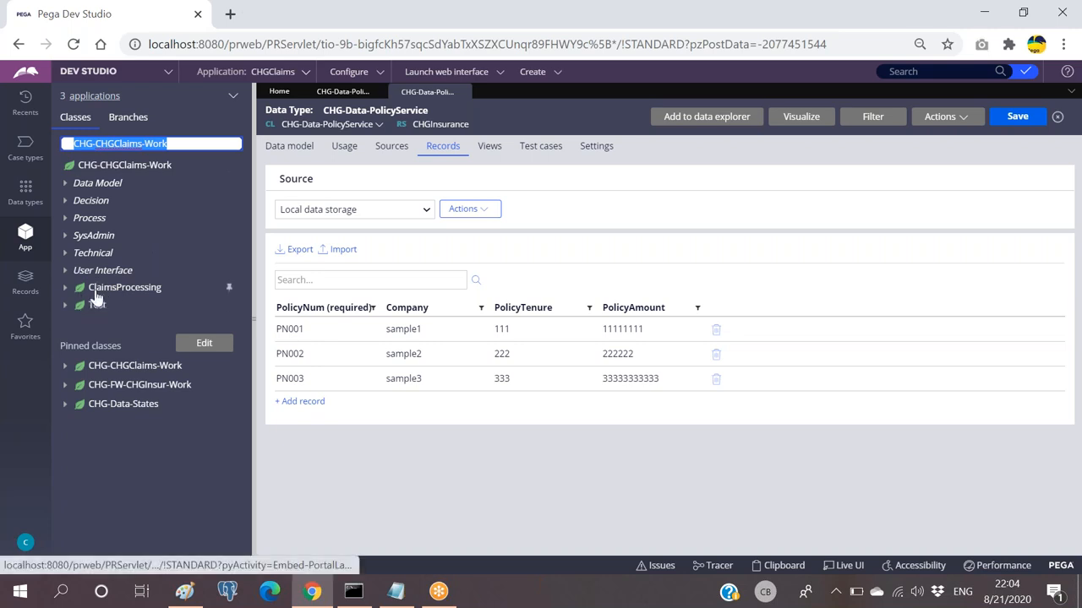
left_click(317, 473)
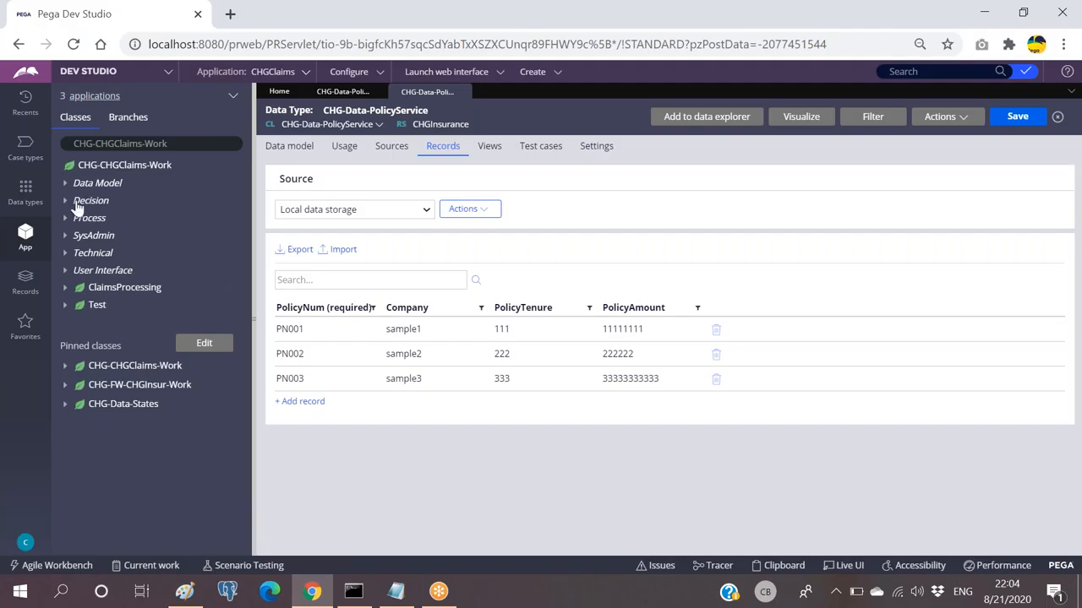
left_click(169, 143)
Start a new Class rule and name the class CHG-CHGClaims-Work-Int, reusing the work class name from the explorer.
left_click(533, 73)
mouse_move(572, 90)
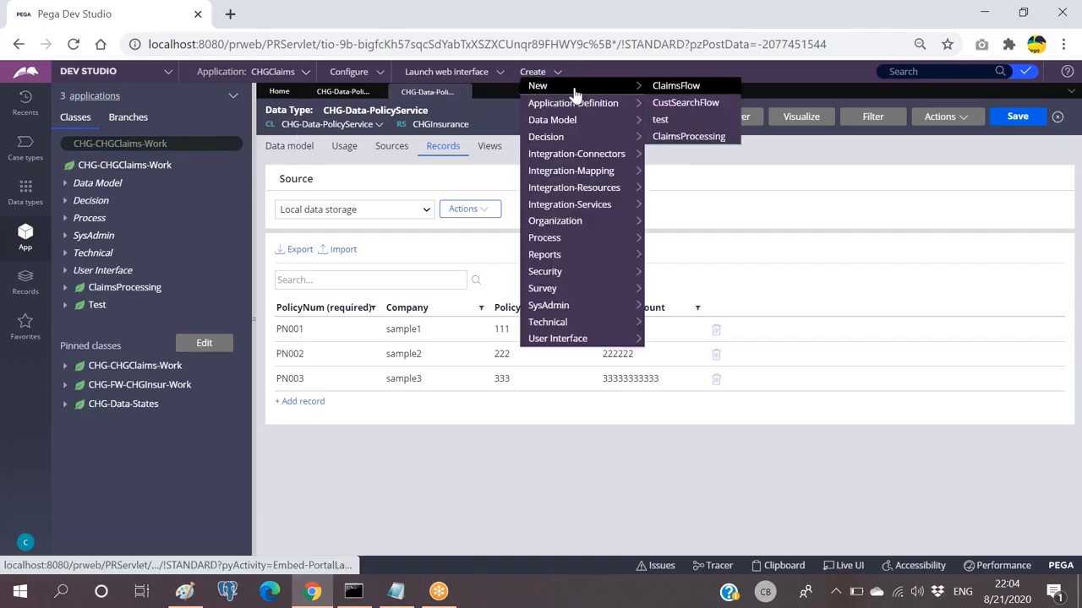
mouse_move(553, 305)
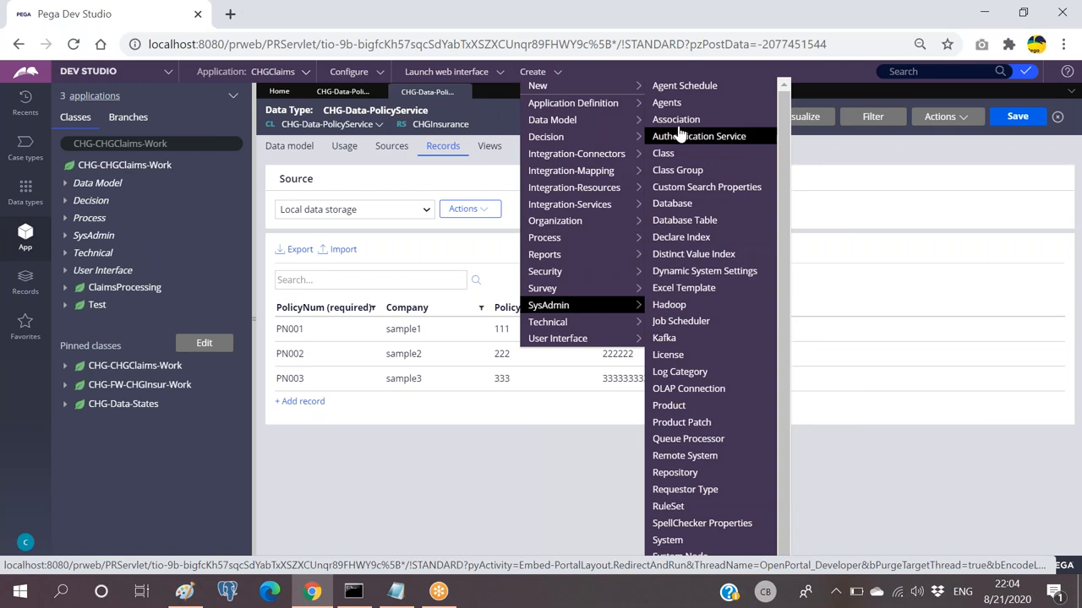
left_click(675, 153)
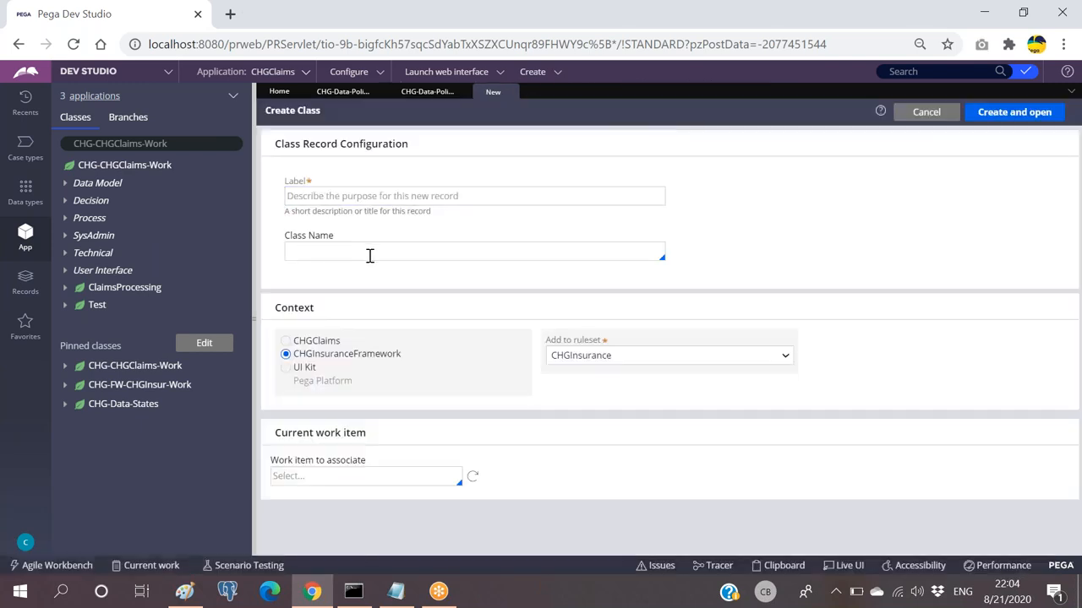
left_click(372, 253)
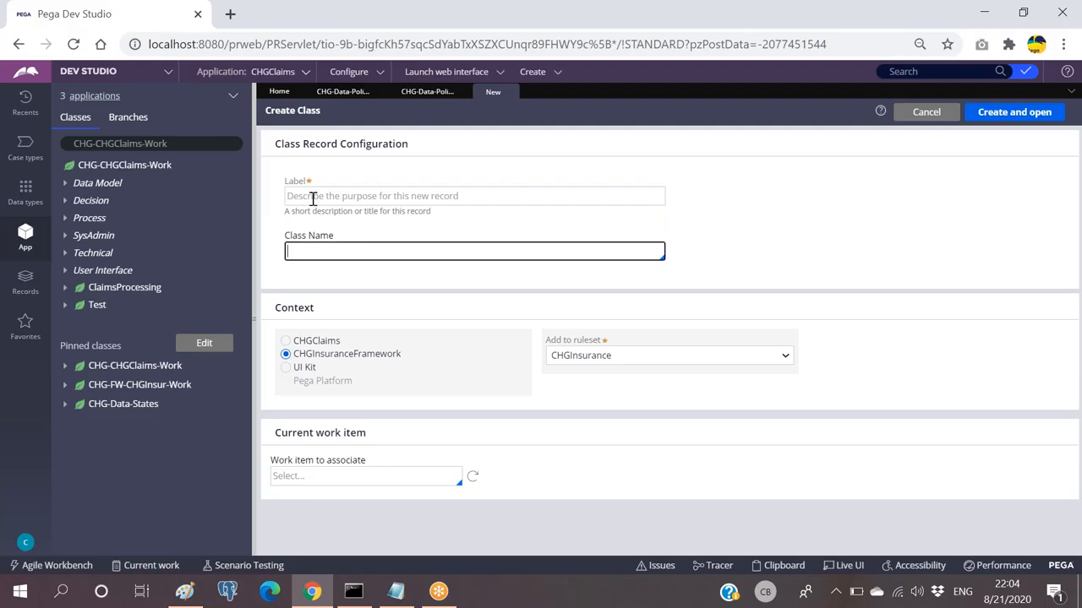
left_click(188, 142)
key("ctrl+a")
key("ctrl+c")
left_click(341, 251)
key("ctrl+v")
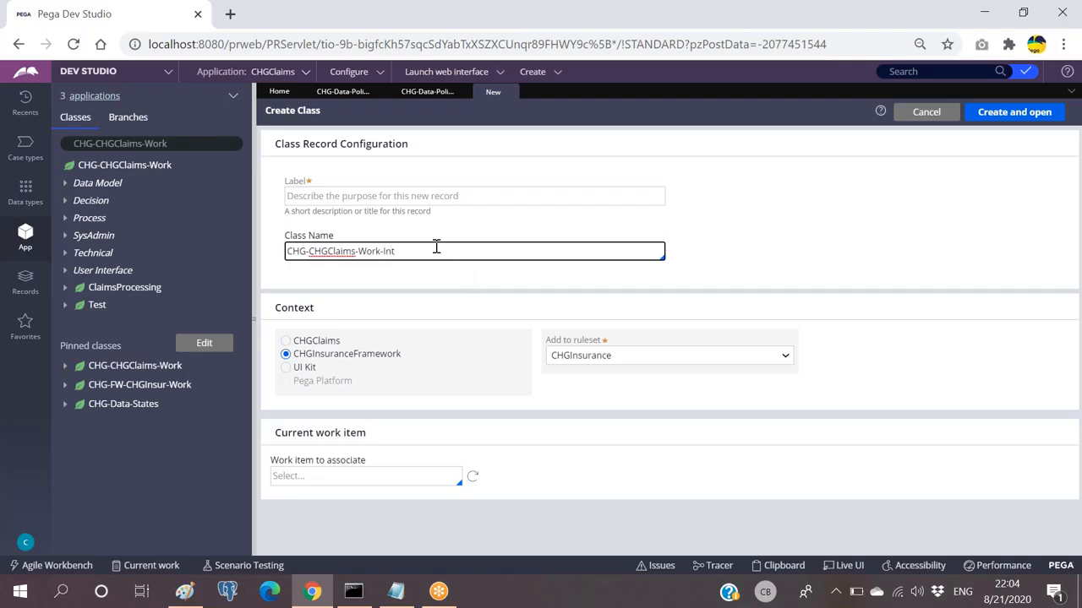
Copy the class name CHG-CHGClaims-Work-Int into the label of the new class.
key("ctrl+a")
key("ctrl+c")
left_click(462, 195)
key("ctrl+v")
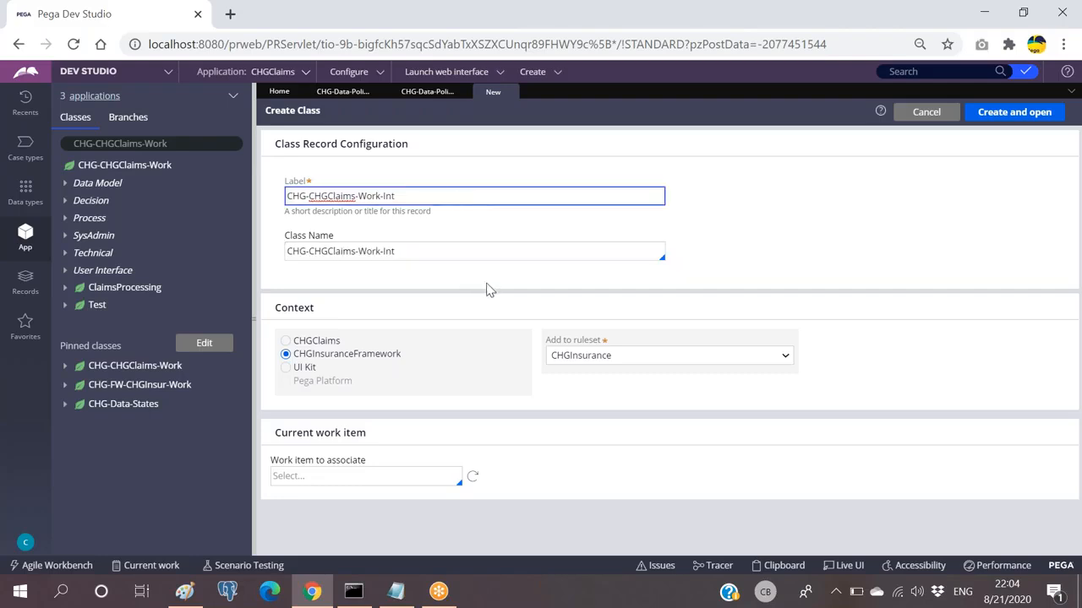
Set the context to CHGClaims with ruleset CHGClaimsInt, and create and open the class.
left_click(288, 342)
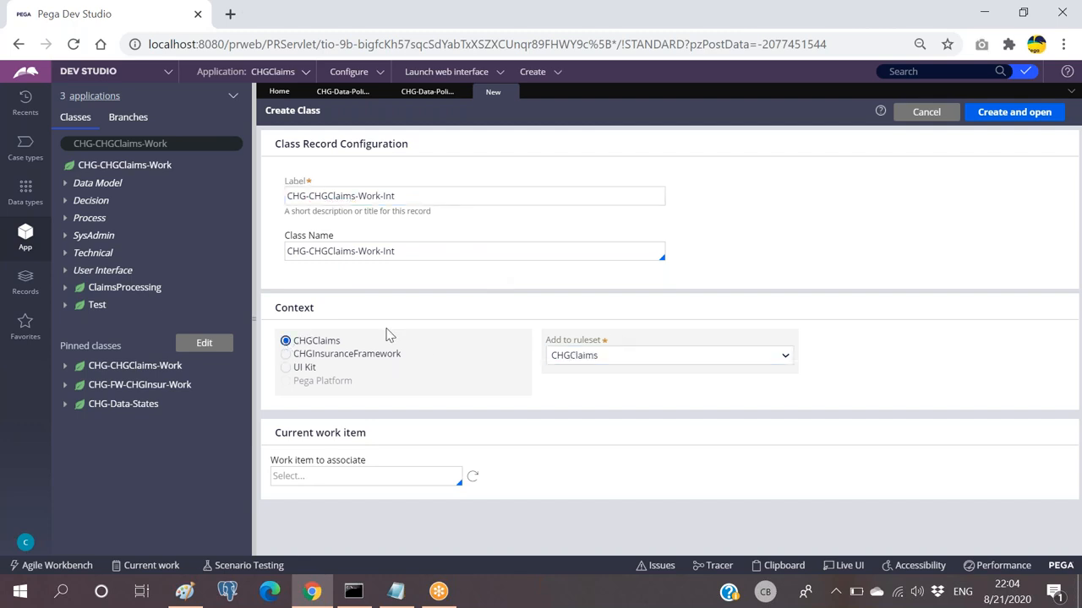
left_click(702, 359)
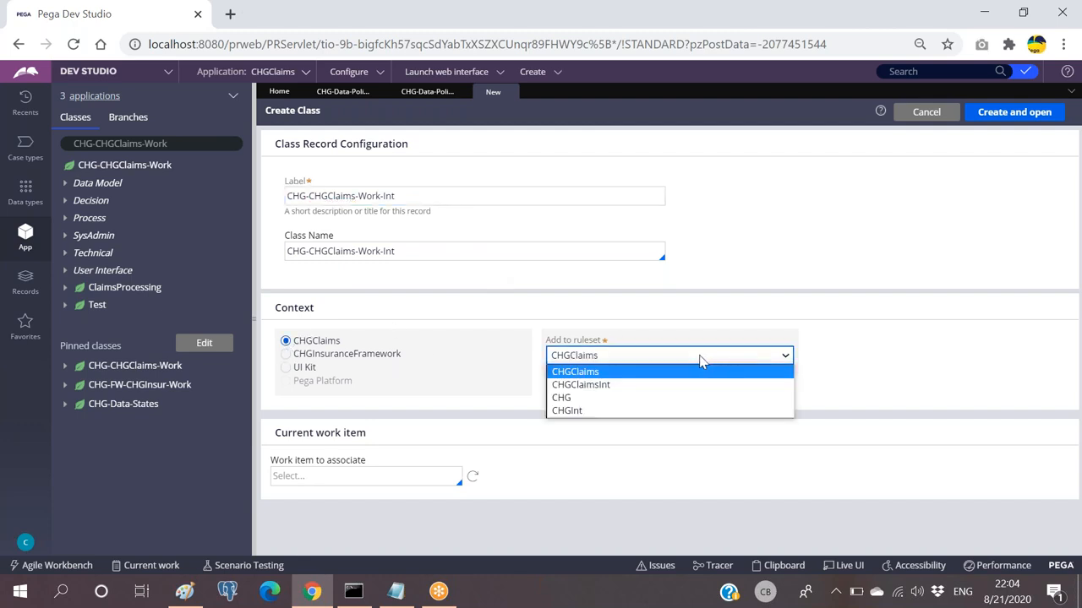
left_click(591, 385)
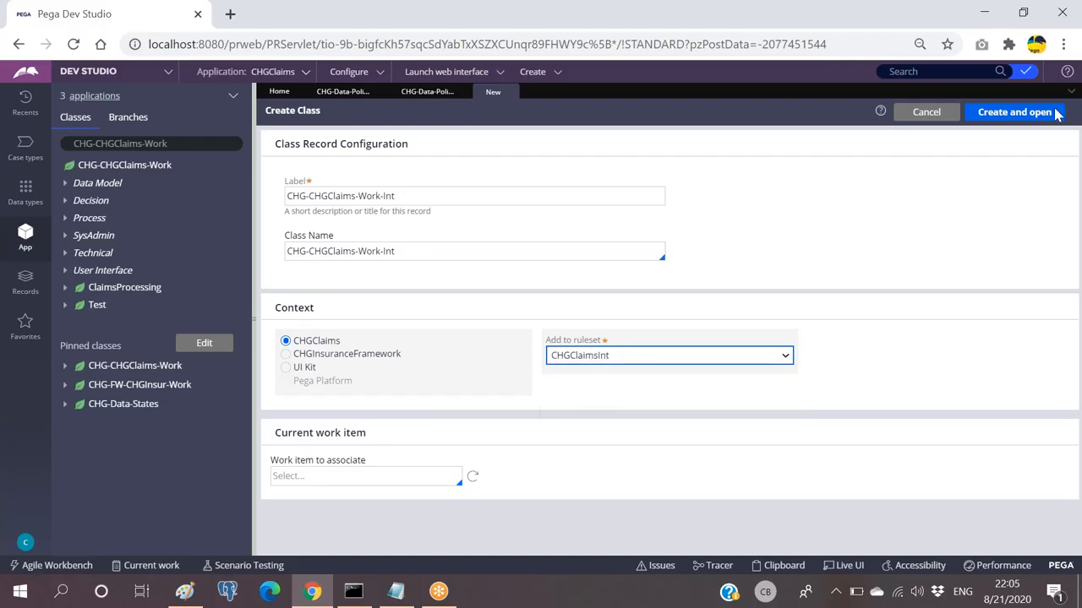
left_click(1019, 119)
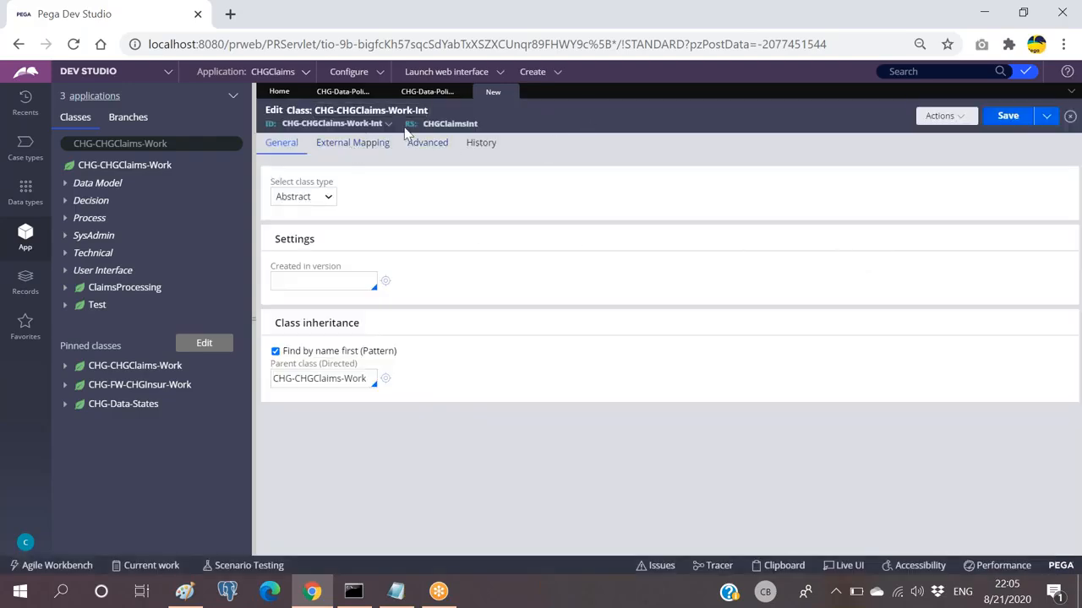
Set the directed parent class of CHG-CHGClaims-Work-Int to Int-.
left_click(336, 377)
key("ctrl+a")
key("BackSpace")
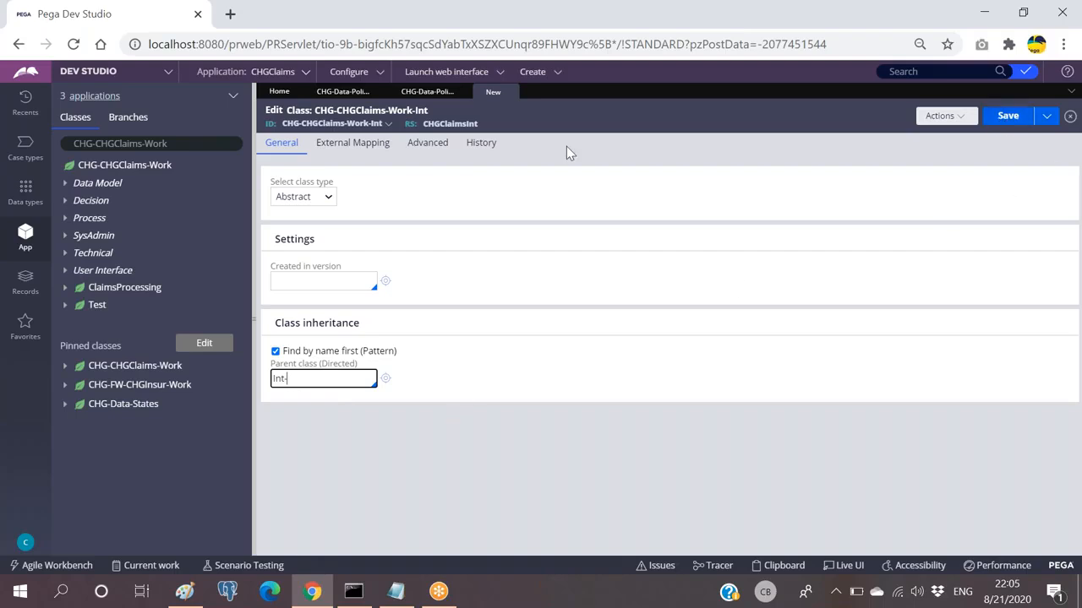
Document the class history with description "sdf" and usage "sdfsdf", and try to save the class.
left_click(481, 143)
left_click(415, 248)
type("sdf")
left_click(402, 322)
type("sdfsdf")
left_click(283, 143)
left_click(1007, 116)
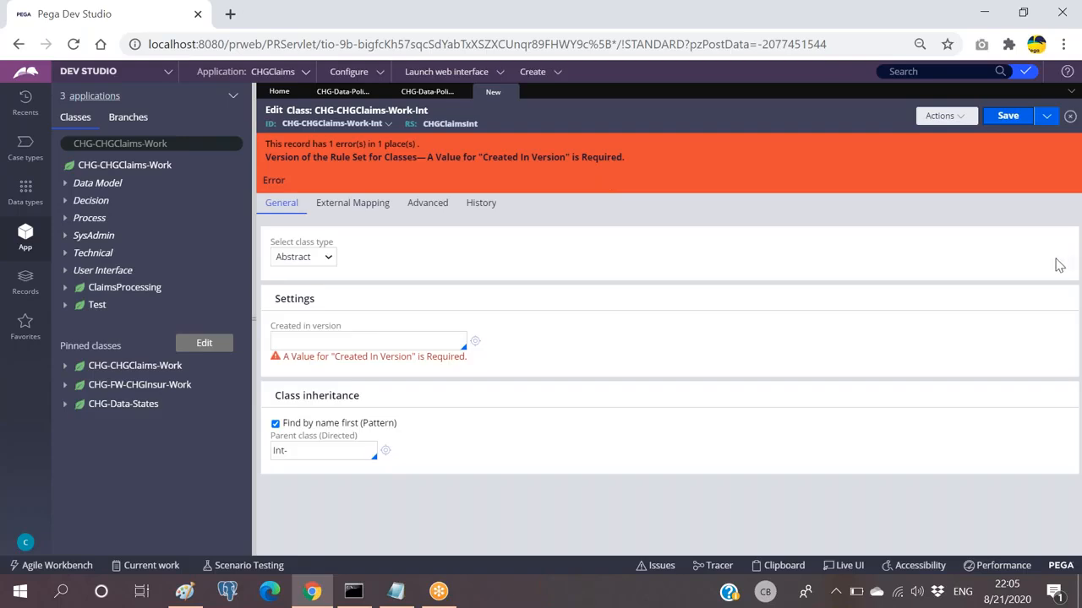
Set the class's created-in version to 01-01-02, save the class and refresh the class explorer.
left_click(399, 343)
key("Down")
key("Down")
key("Return")
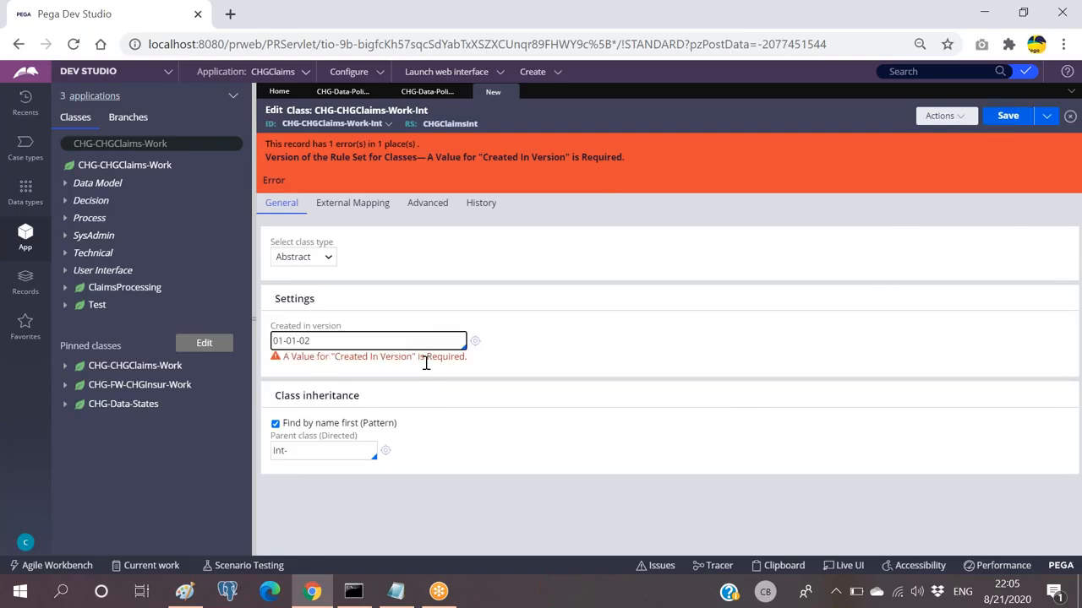
left_click(1018, 116)
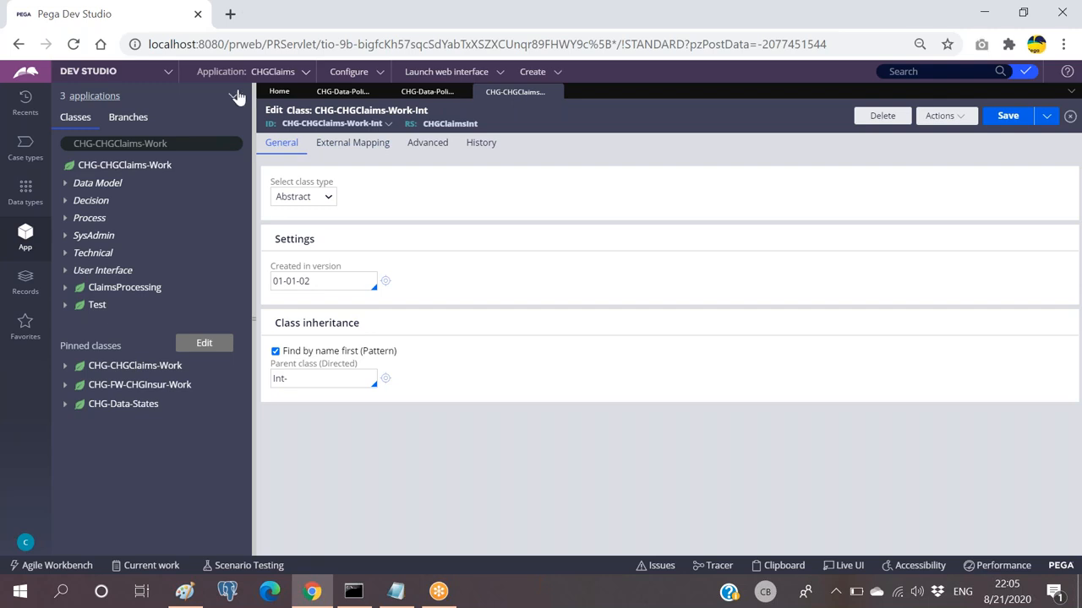
left_click(232, 96)
left_click(242, 127)
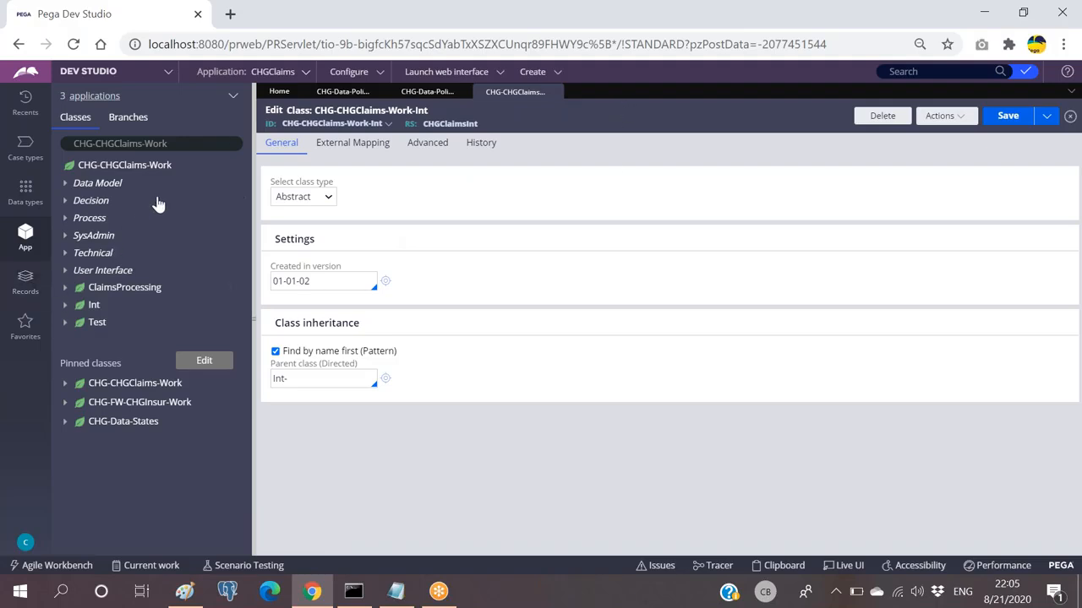
Start a new class under the Int class and name it CHG-CHGClaims-Work-Int-PolicyServicedetails.
left_click(93, 312)
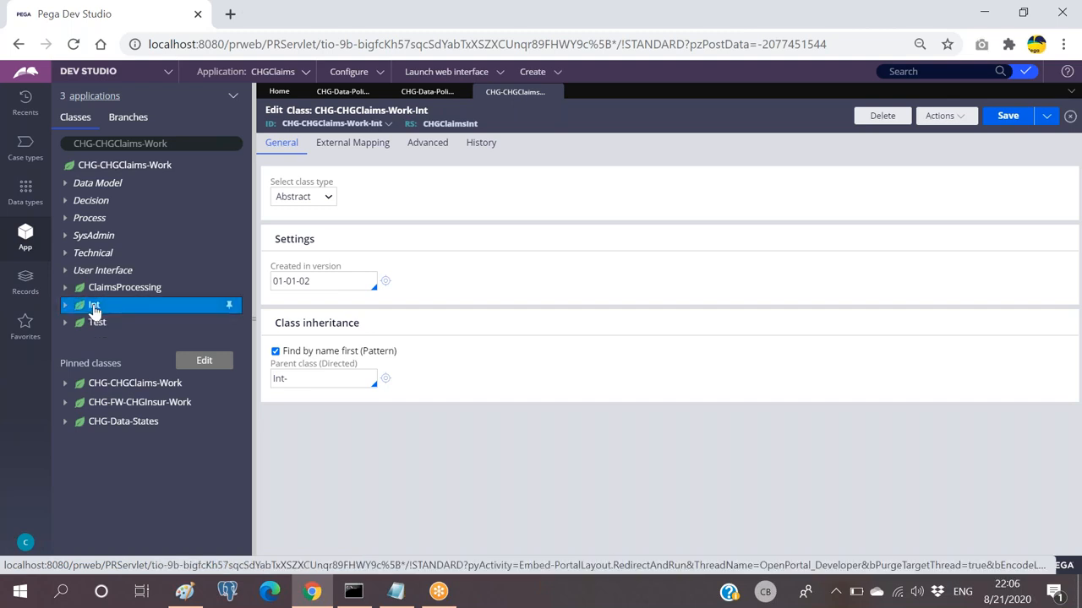
right_click(93, 312)
mouse_move(120, 327)
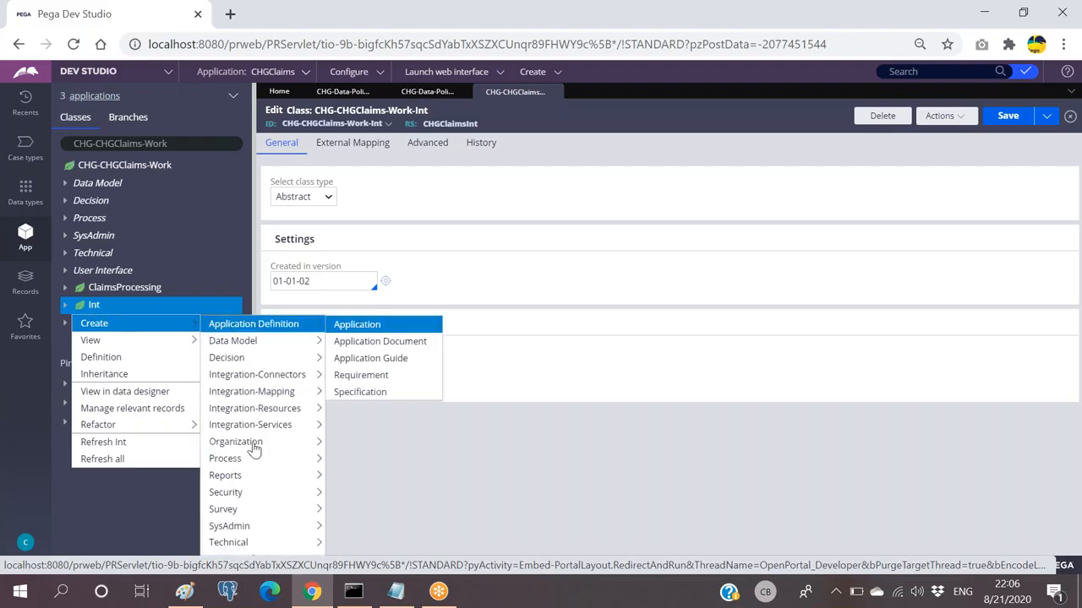
mouse_move(278, 525)
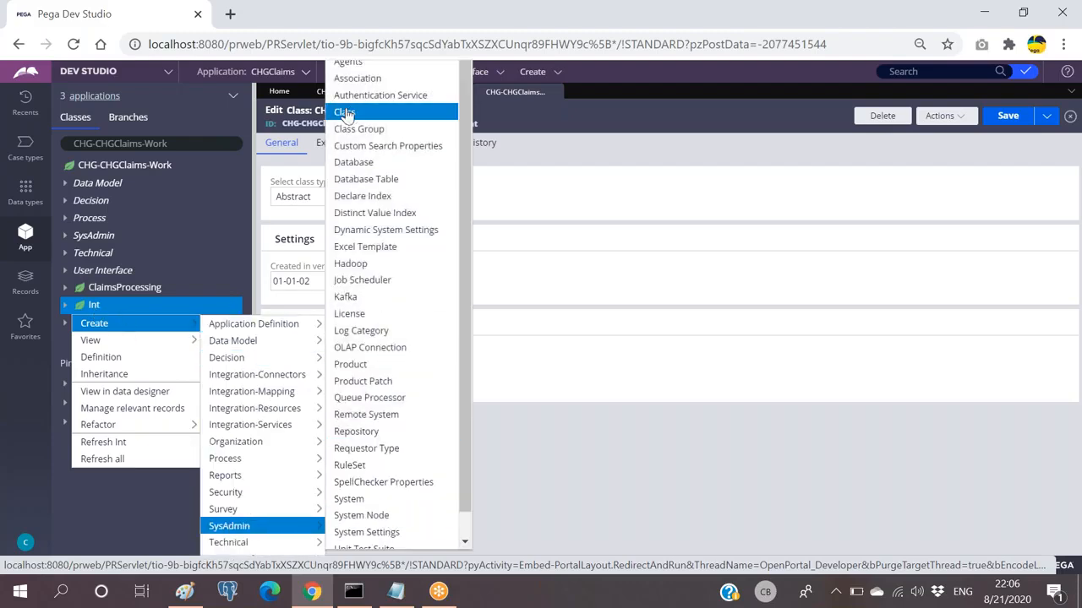
left_click(344, 115)
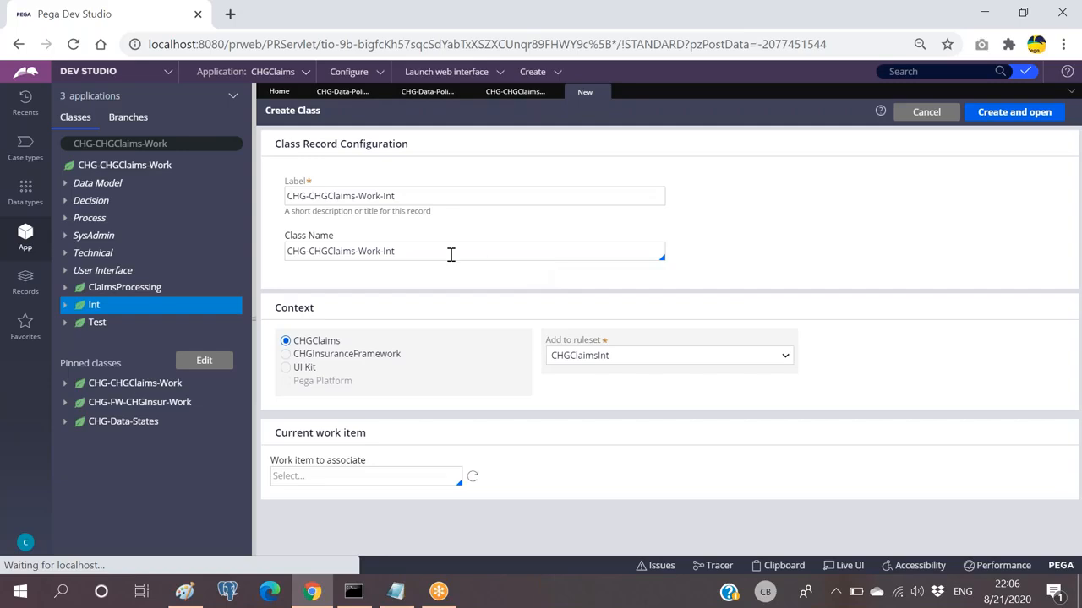
left_click(450, 254)
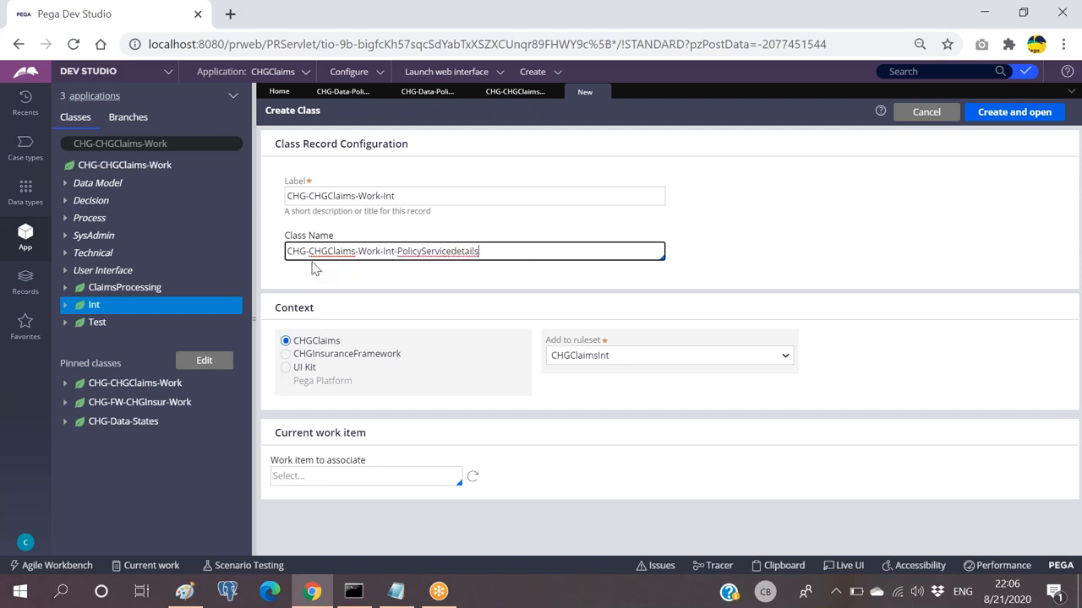
double_click(381, 251)
left_click(499, 254)
left_click_drag(382, 251, 321, 251)
double_click(328, 250)
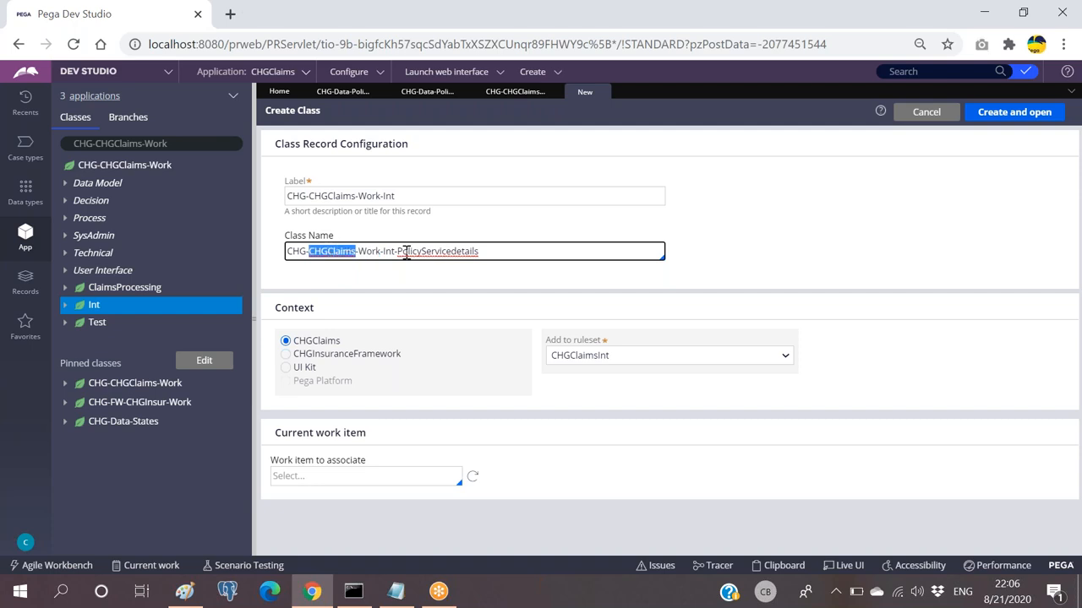
left_click(65, 309)
left_click(65, 307)
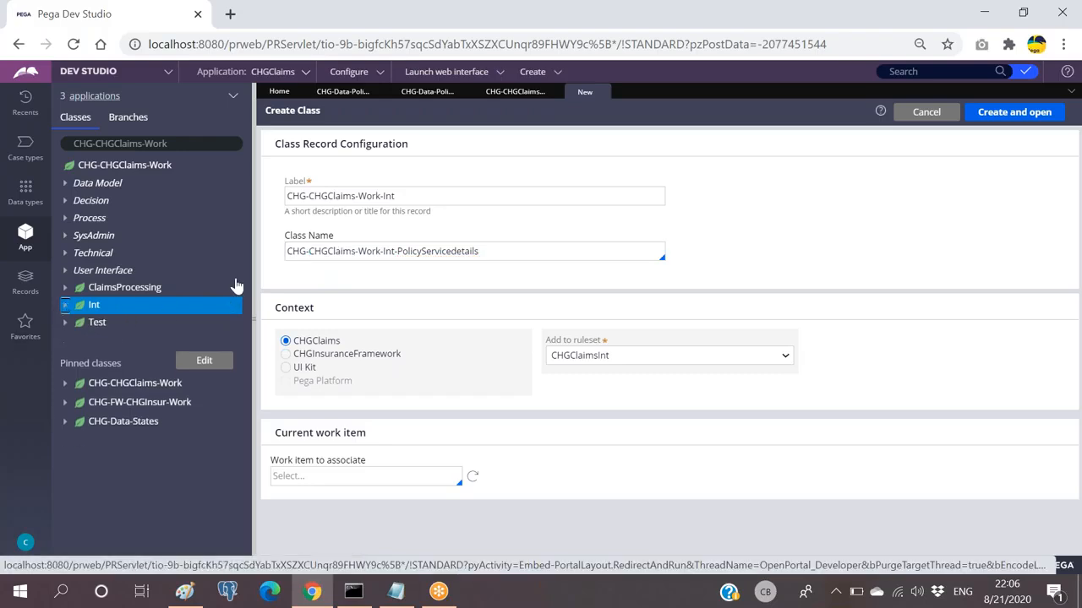
Copy the class name into the label, then create and open the class.
triple_click(499, 250)
key("ctrl+c")
left_click(442, 193)
key("ctrl+a")
key("ctrl+v")
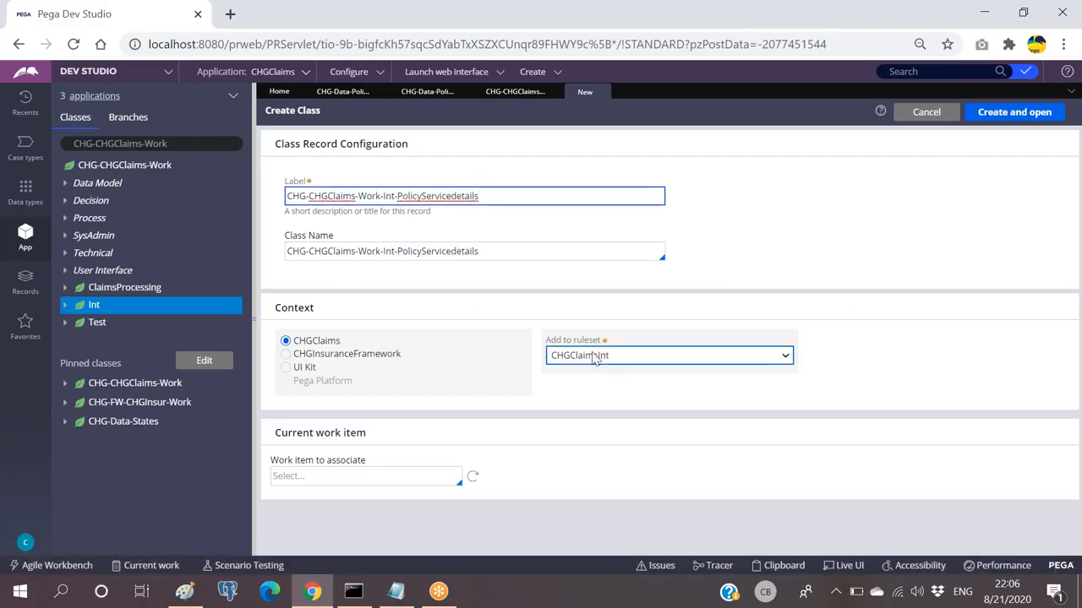
left_click(1014, 111)
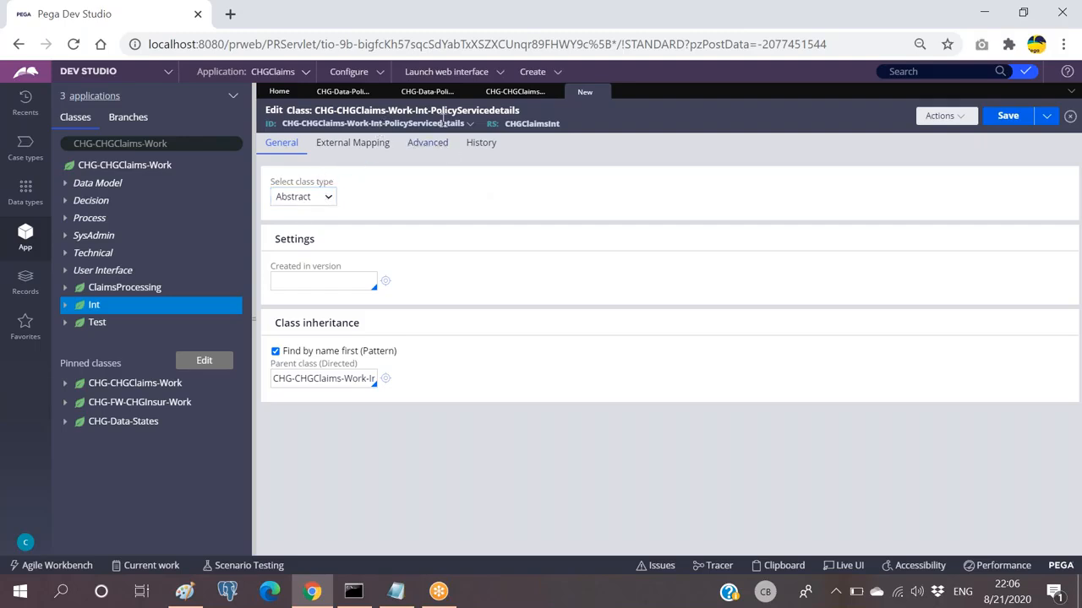
left_click(308, 198)
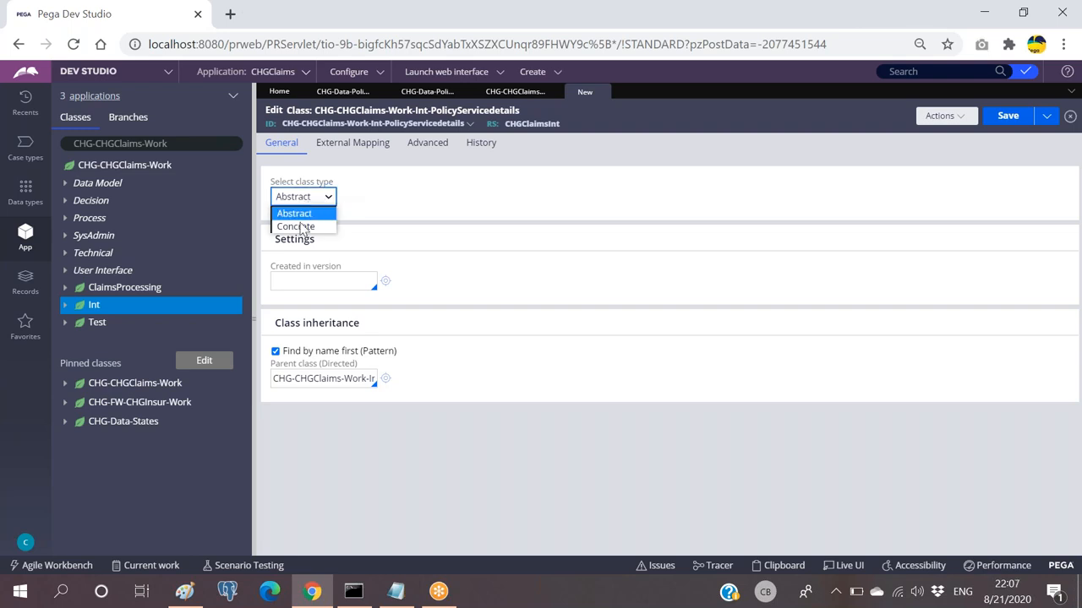
left_click(300, 225)
left_click(456, 186)
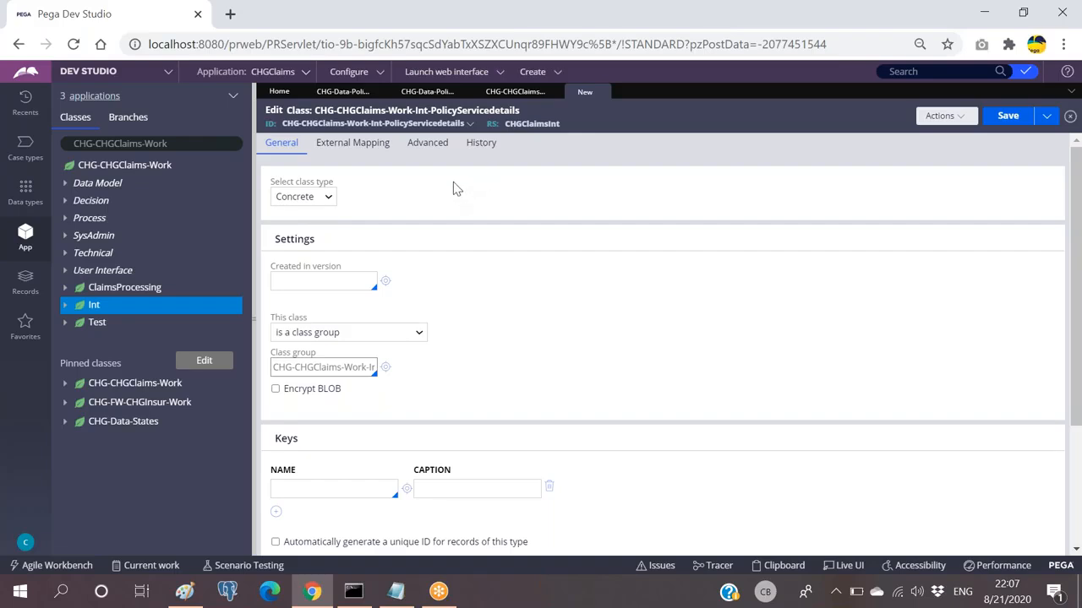
left_click(302, 197)
left_click(287, 212)
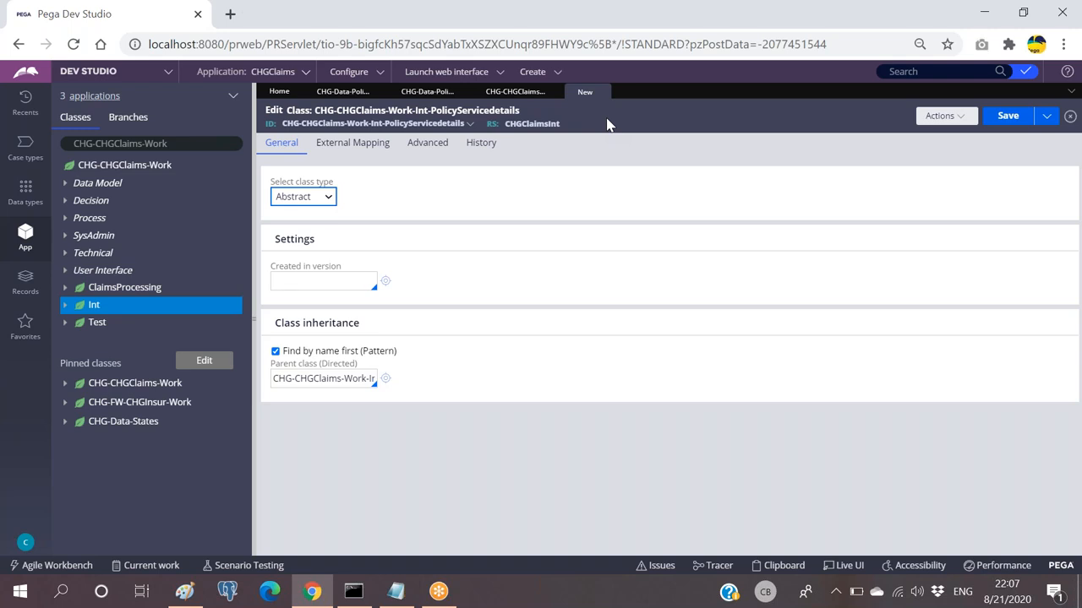
Make the PolicyServicedetails class concrete and set its created-in version to 01-01-02.
left_click(303, 200)
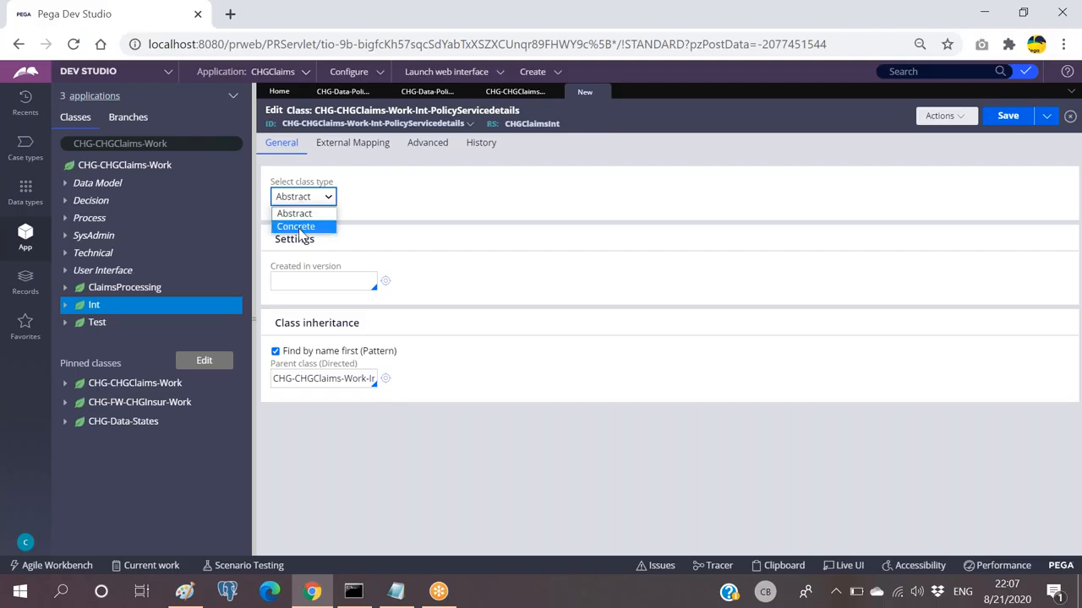
left_click(298, 227)
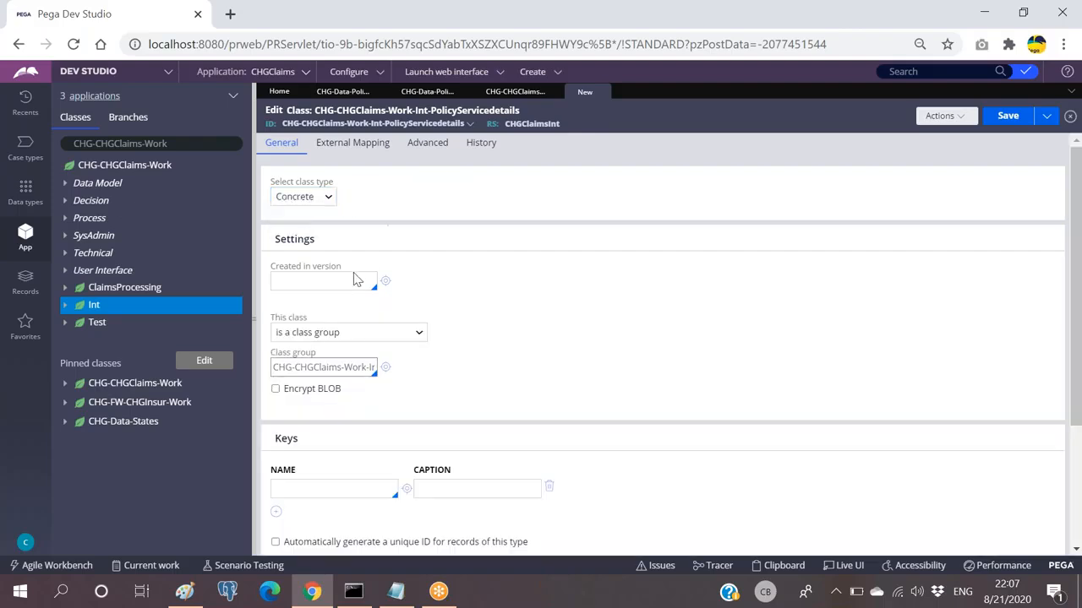
left_click(351, 278)
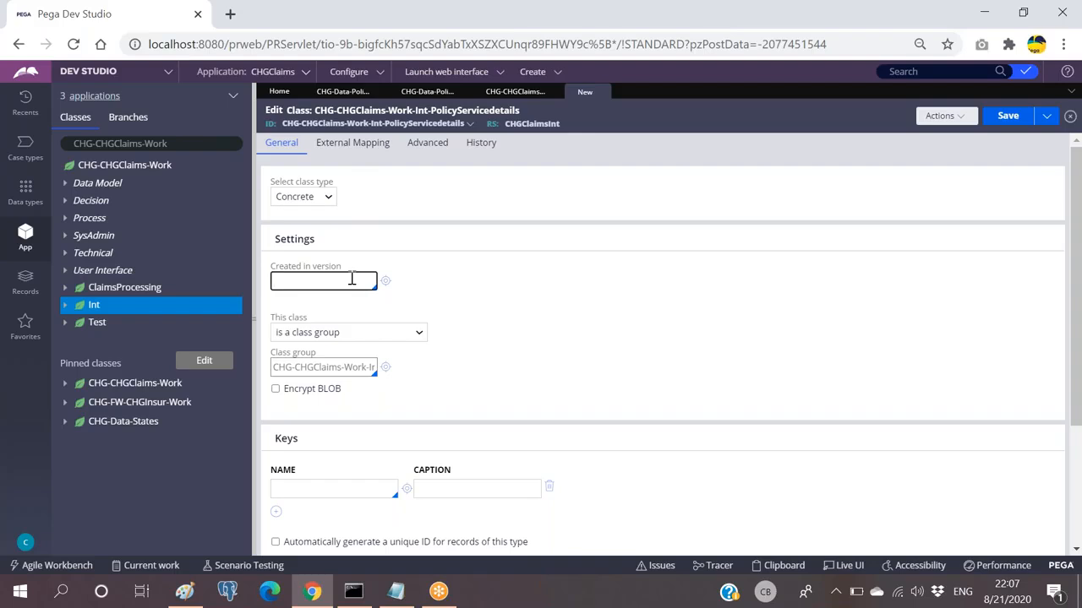
key("Down")
key("Return")
Set the class so that it does not belong to a class group.
left_click(359, 333)
left_click(338, 362)
scroll(455, 322, "down", 1)
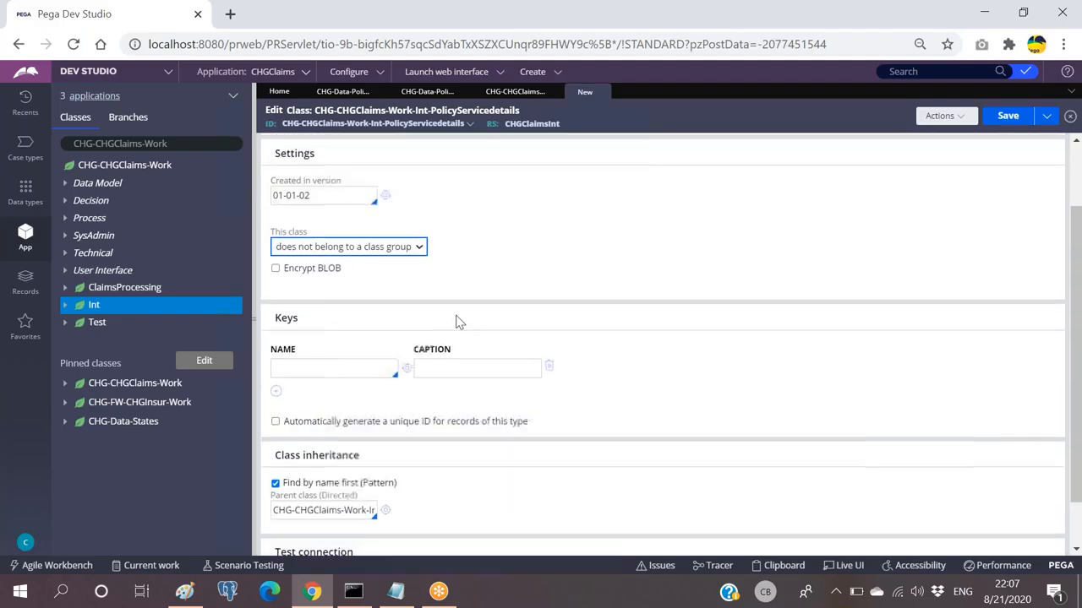
scroll(455, 322, "down", 1)
scroll(350, 473, "up", 3)
Document the class history with description "sdfsd" and usage "sdfsd", and save the class.
left_click(529, 144)
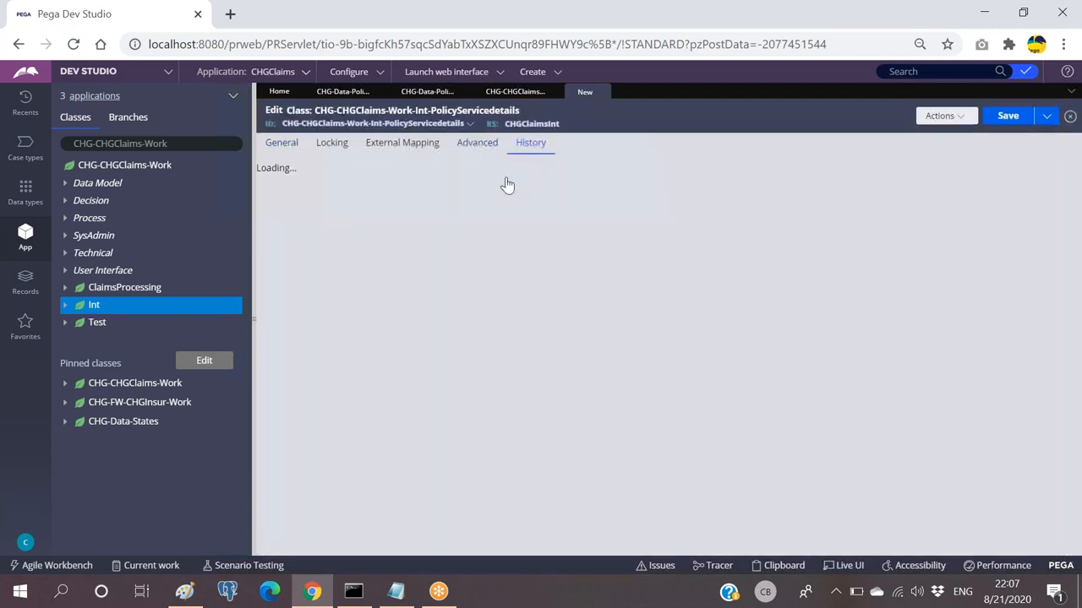
left_click(418, 229)
type("sdfsd")
left_click(439, 301)
type("sdfsd")
left_click(1008, 116)
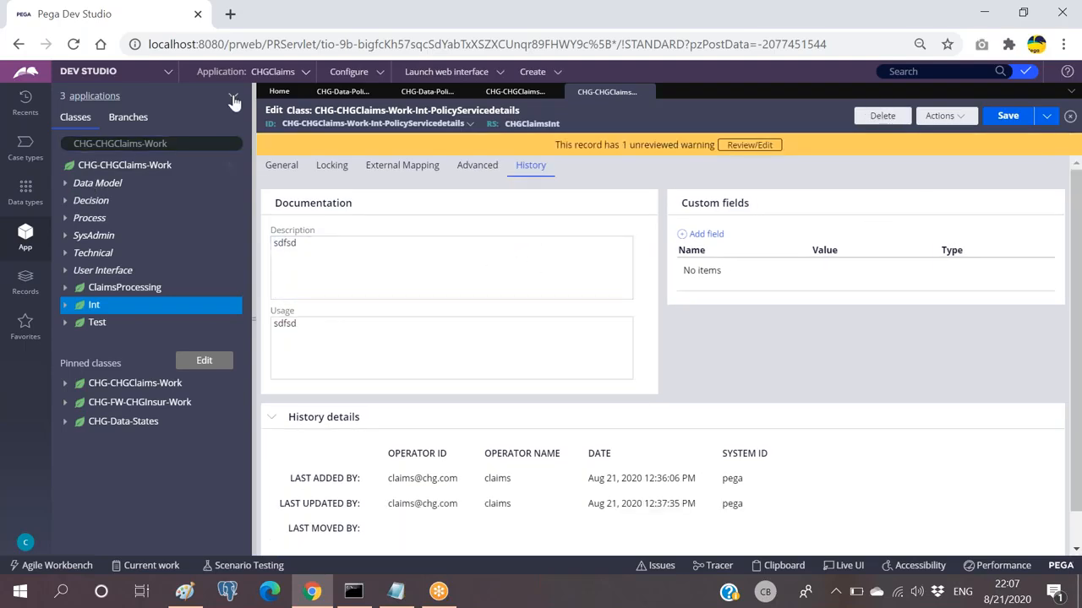
Refresh the class explorer and load the CHG-CHGClaims-Work-Int-PolicyServicedetails class in it.
left_click(234, 96)
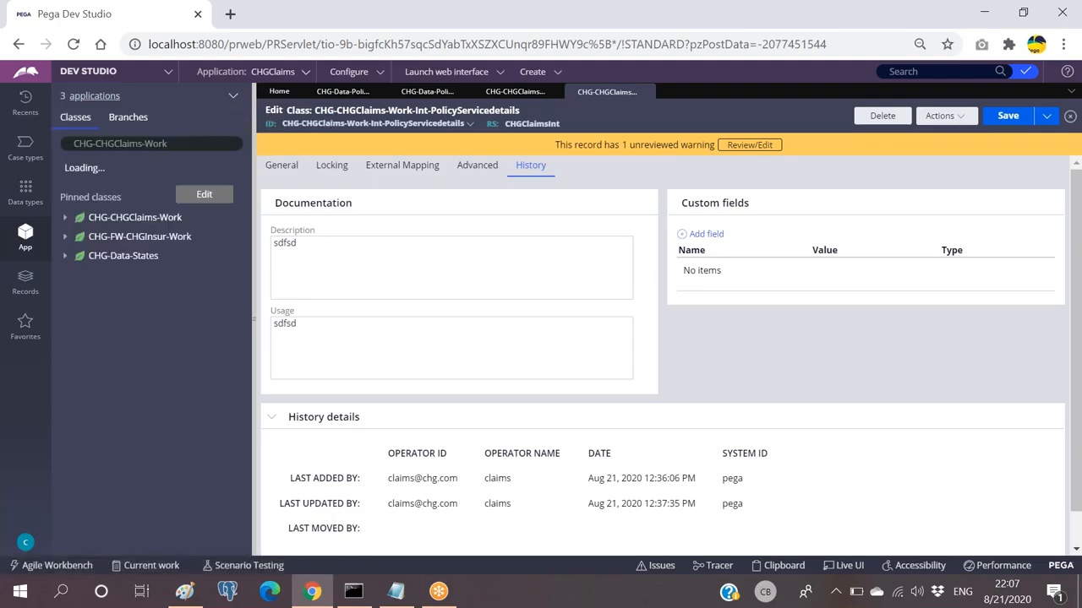
left_click(65, 306)
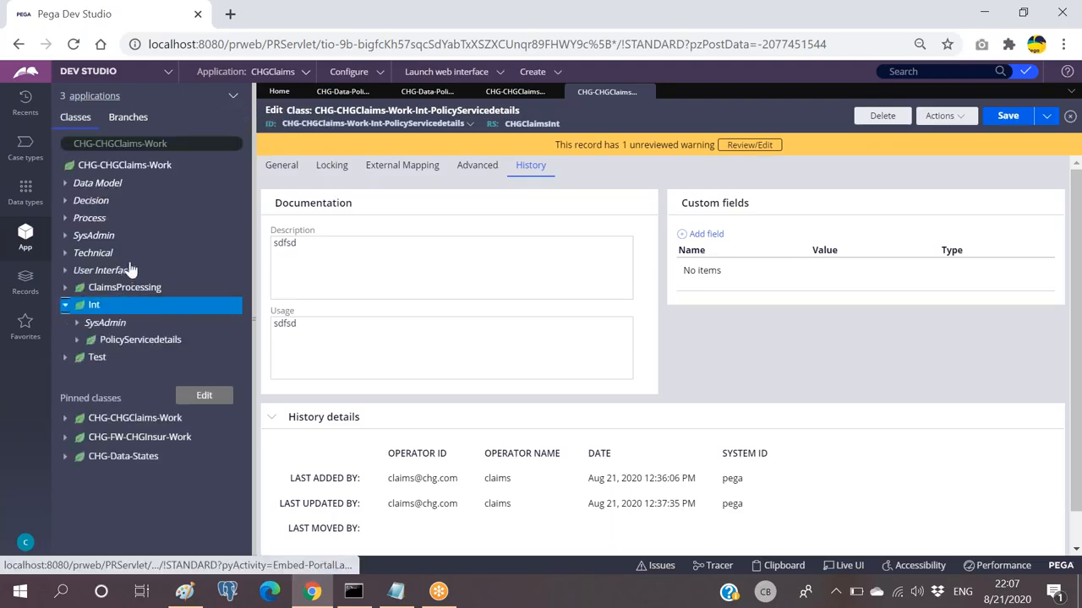
left_click(199, 145)
type("CHG-CHGClaims-Work-Int")
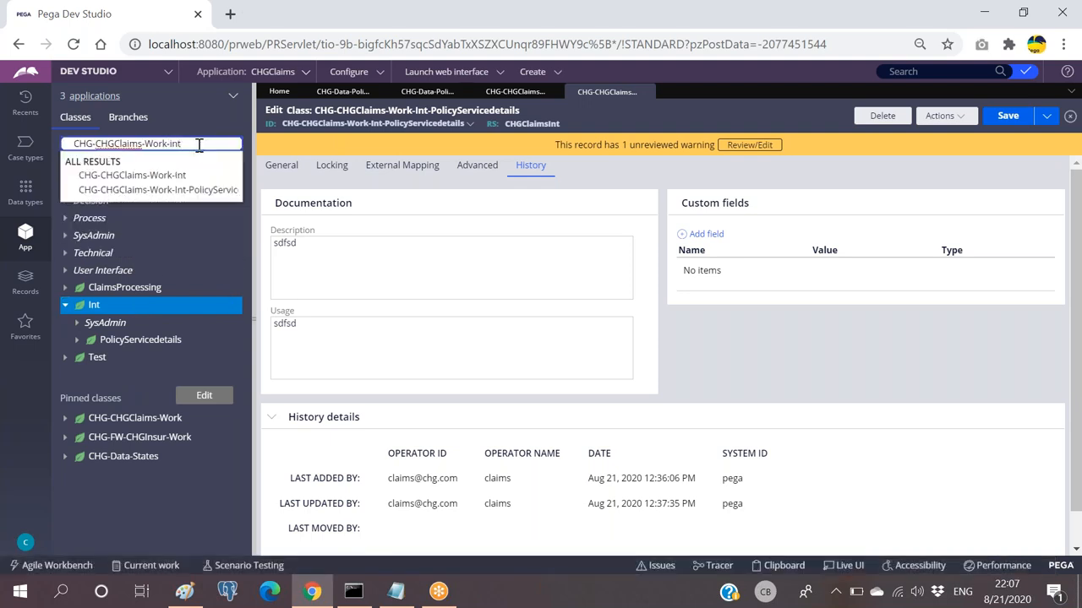
type("-")
left_click(158, 175)
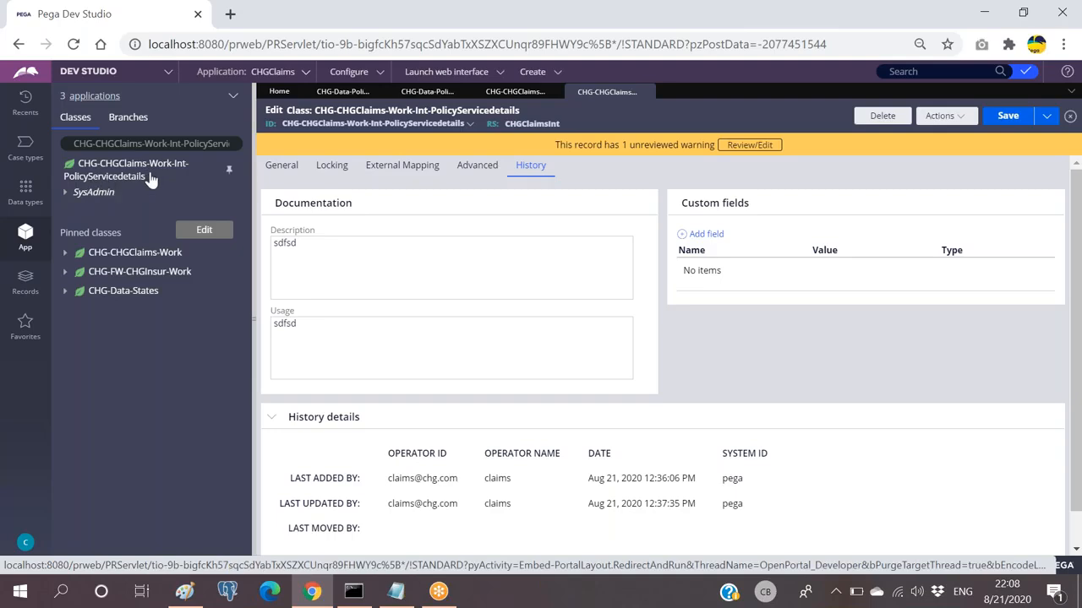
Create and open a property labelled PolicyRequestPage in the PolicyServicedetails class.
left_click(106, 171)
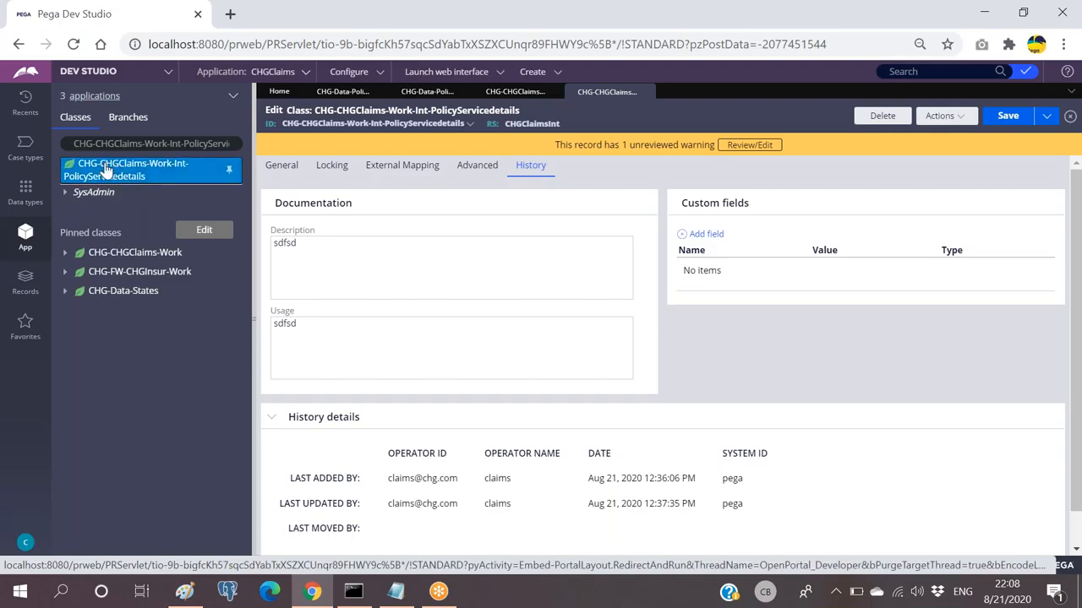
right_click(112, 171)
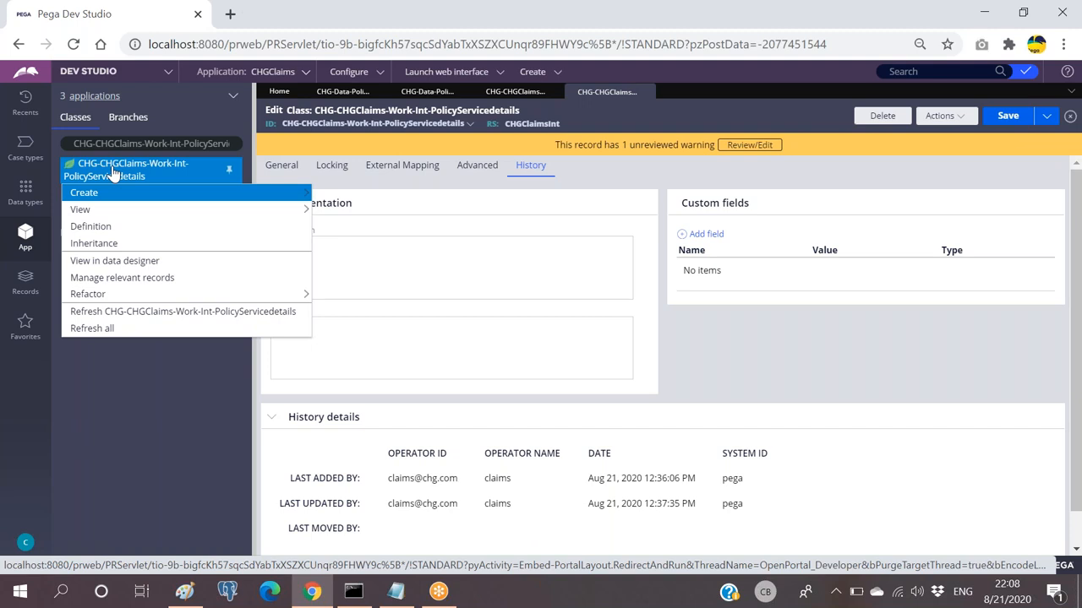
mouse_move(111, 196)
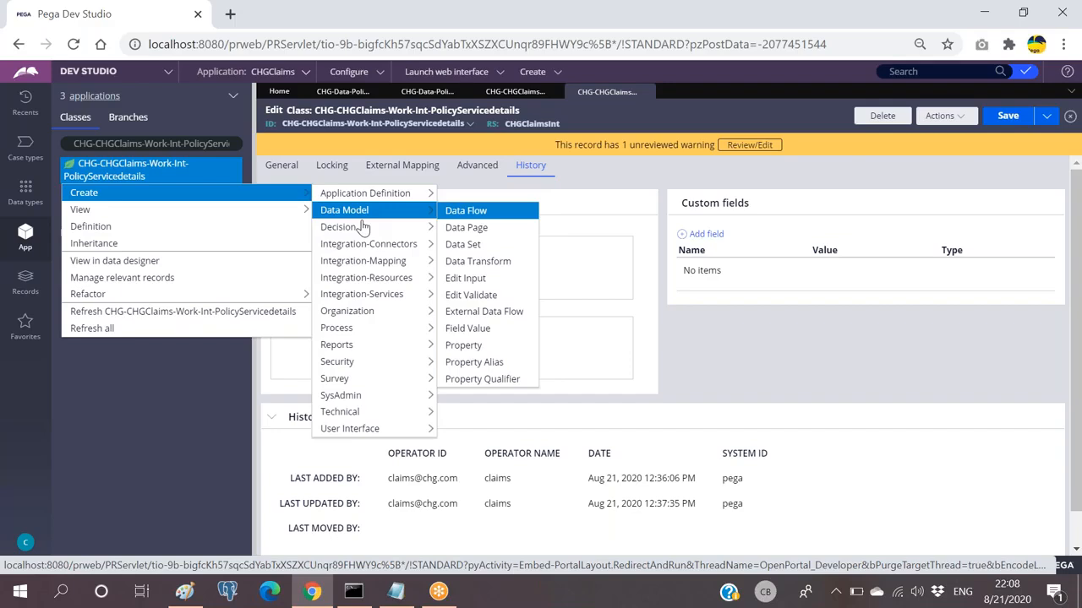
left_click(472, 346)
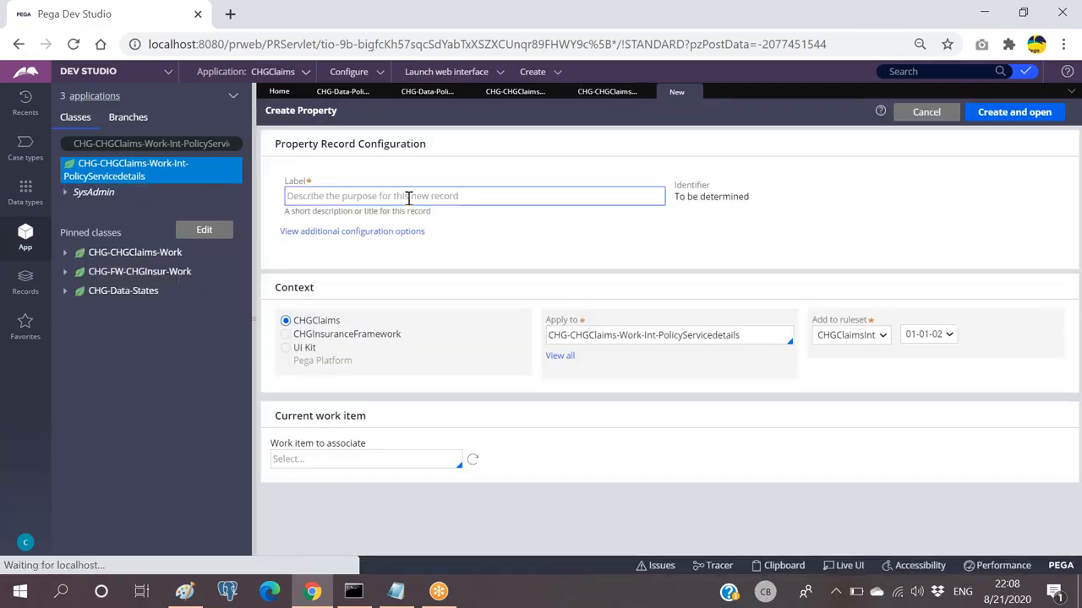
type("PolicyRequestPage")
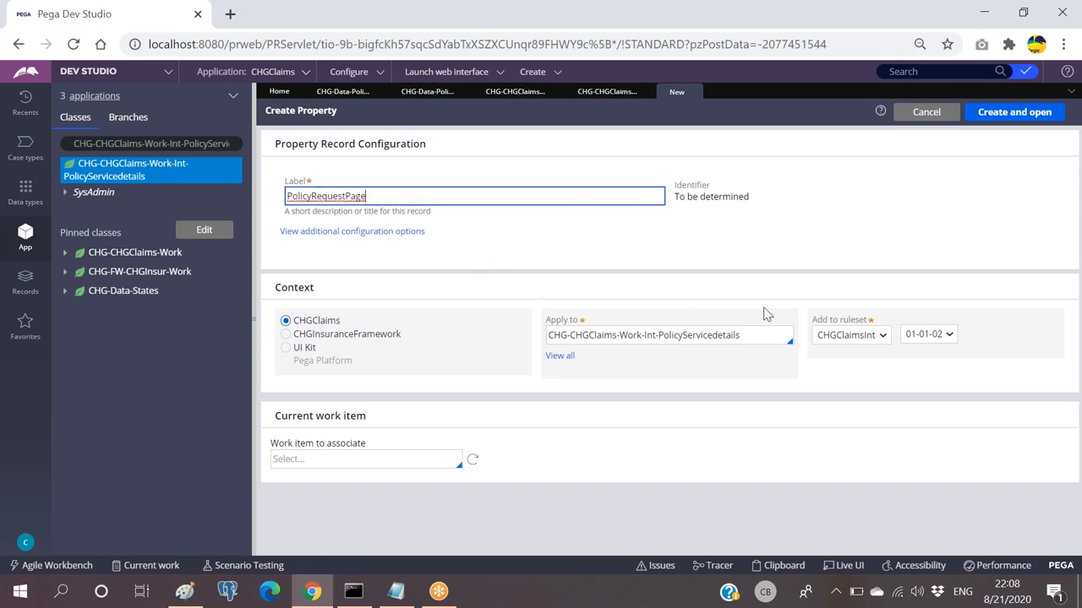
left_click(1025, 119)
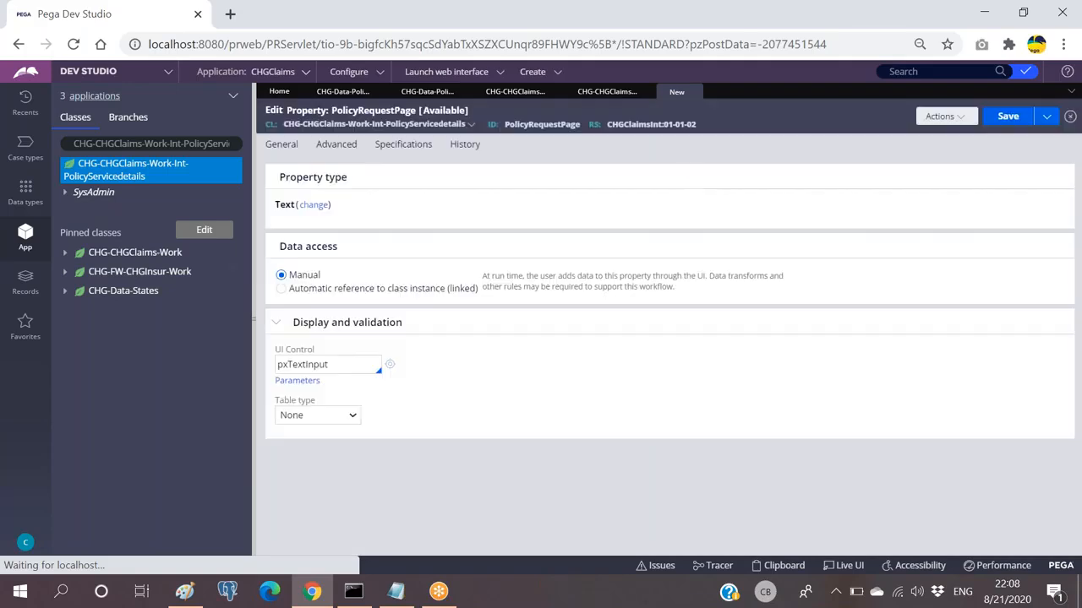
Open the property type choices for PolicyRequestPage.
left_click(314, 204)
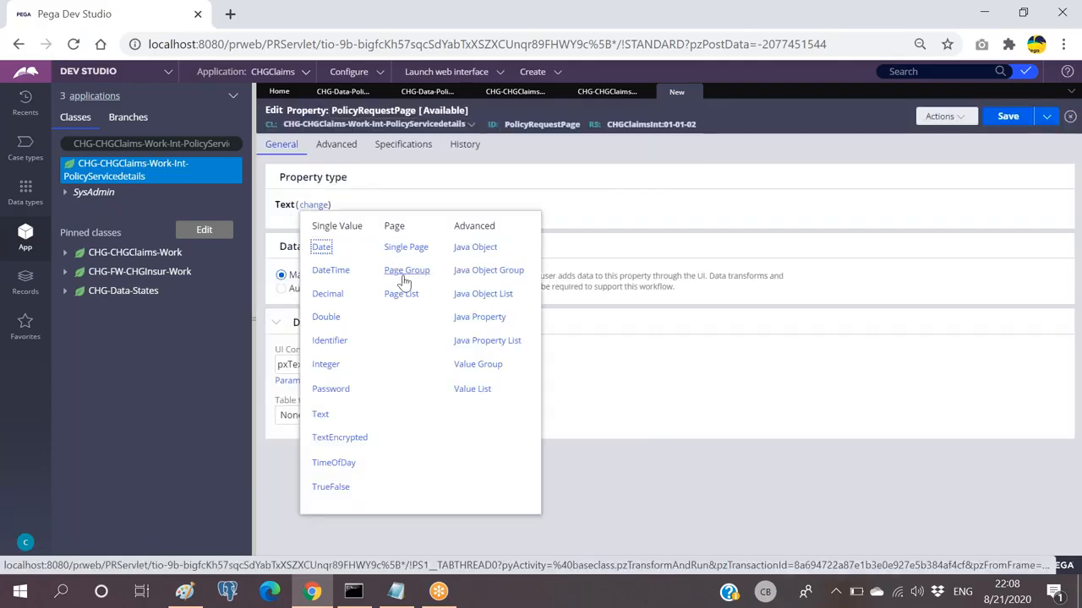
Make the PolicyRequestPage property a Single Page with page definition CHG-Data-PolicyService and save it.
left_click(406, 247)
left_click(334, 240)
type("ch")
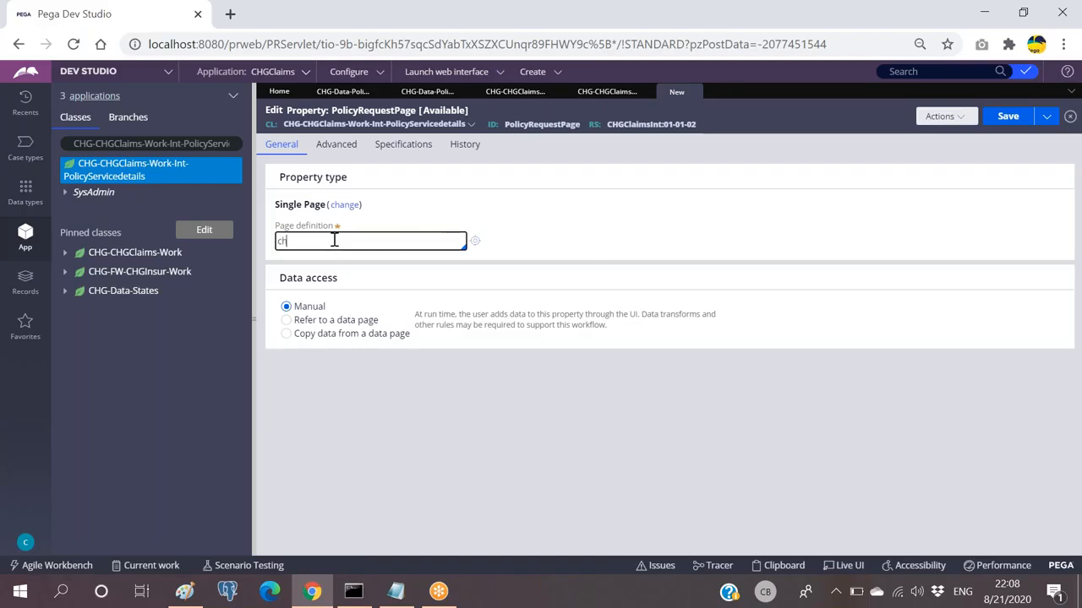
type("g-data-poli")
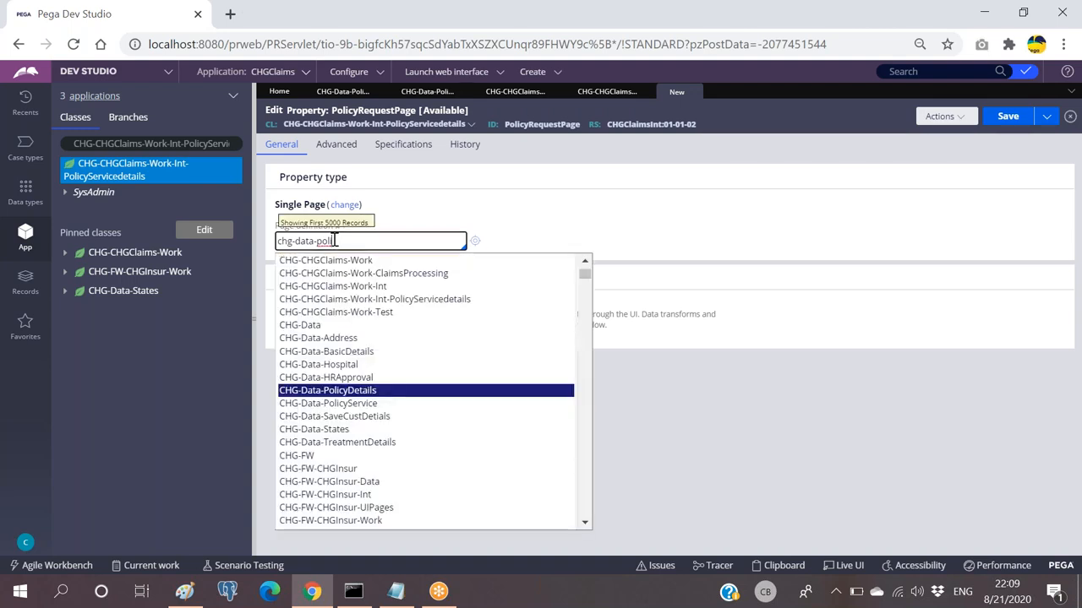
key("Down")
key("Return")
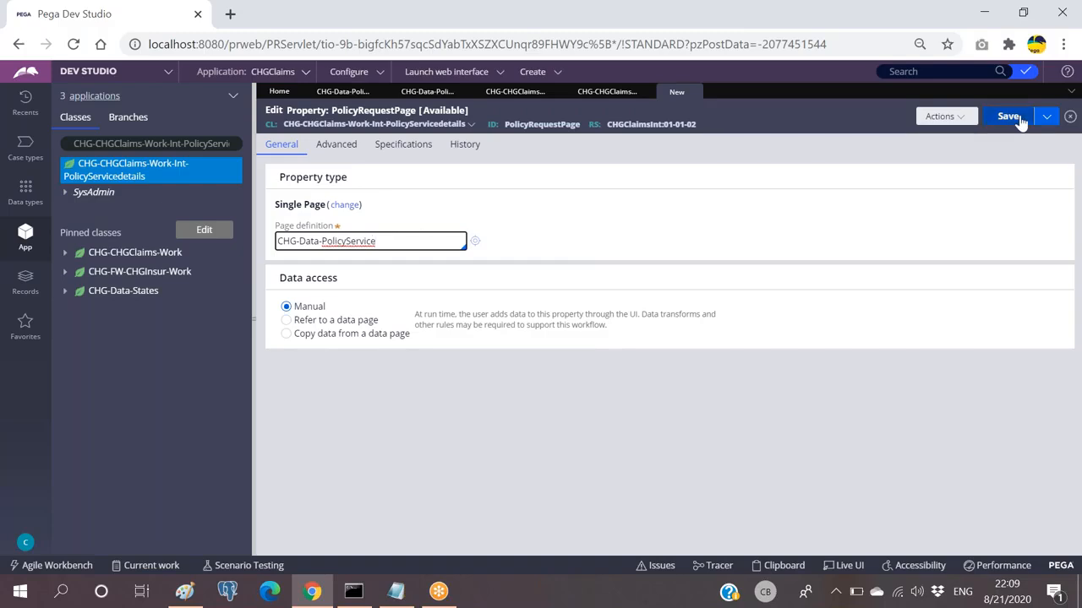
left_click(1010, 119)
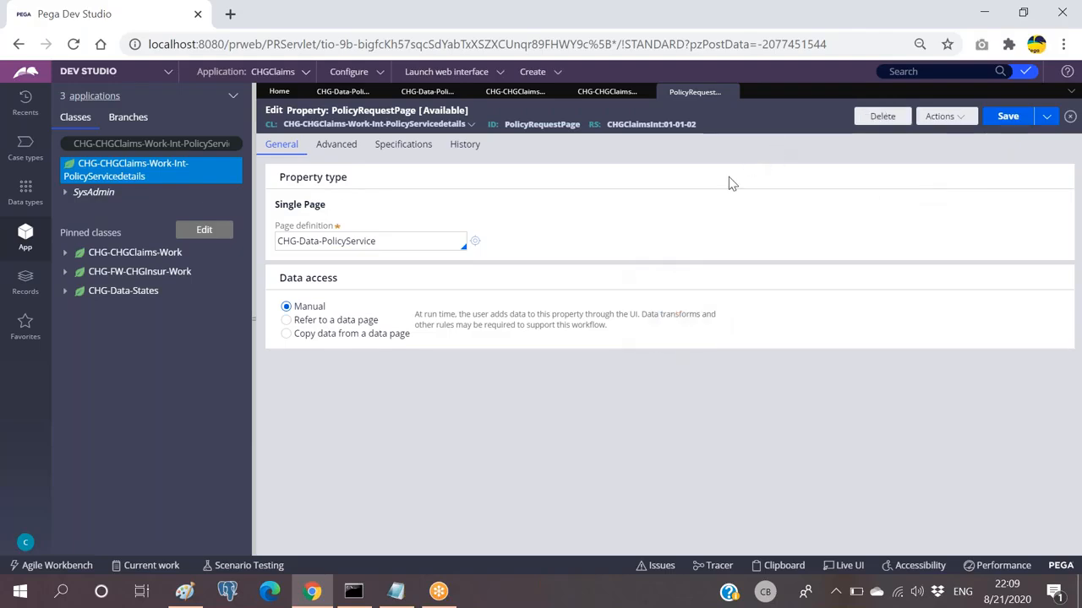
Save a copy of the property as PolicyResponsePage in the same class and ruleset, then save the new record.
left_click(1046, 116)
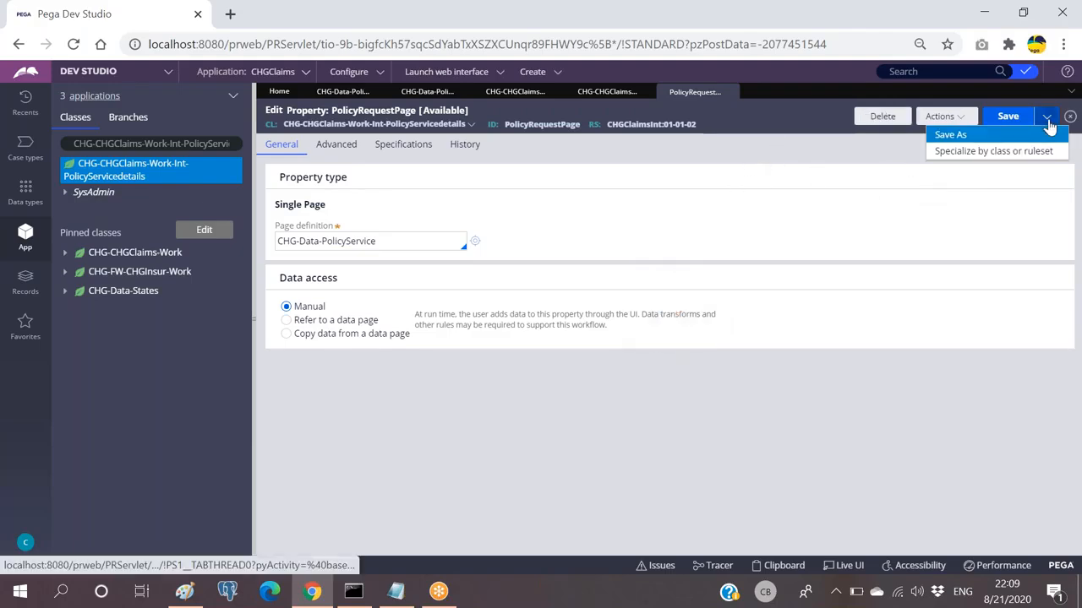
left_click(973, 137)
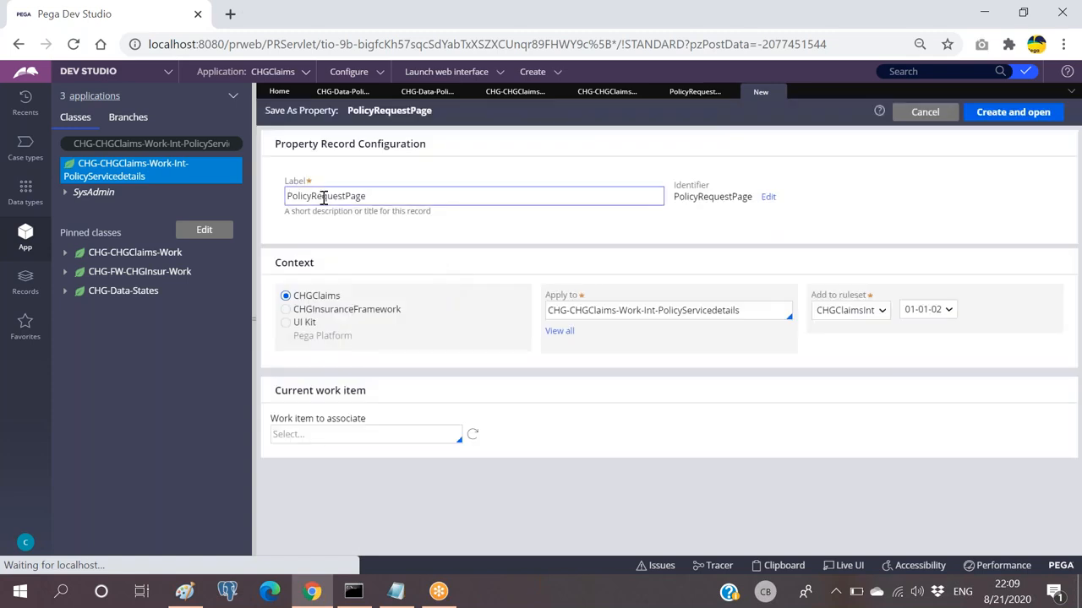
double_click(333, 197)
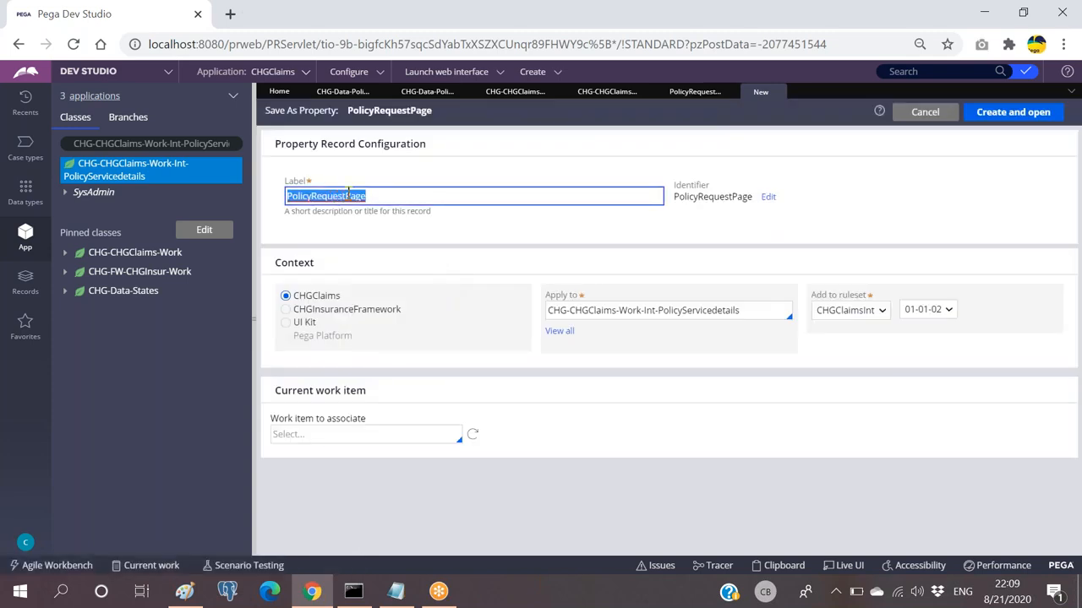
left_click(347, 195)
key("BackSpace")
key("BackSpace")
key("BackSpace")
key("BackSpace")
key("BackSpace")
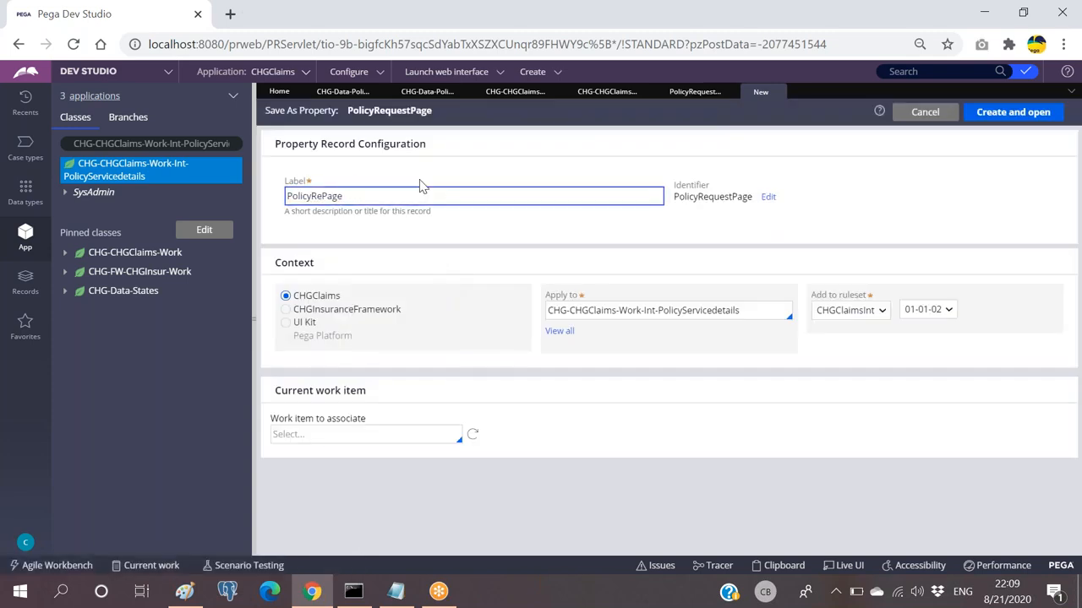
type("sponse")
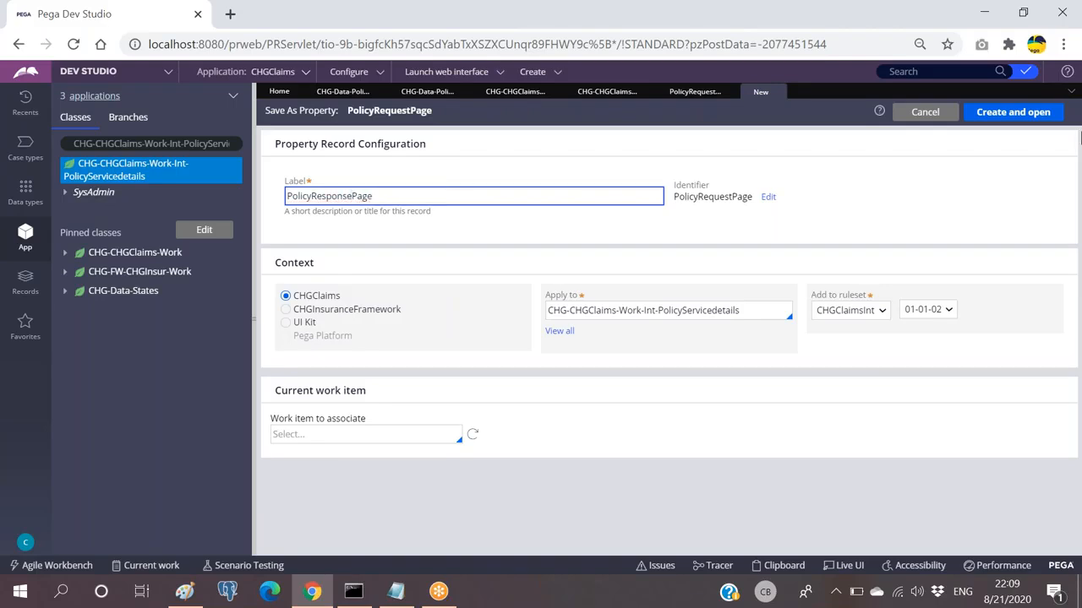
left_click(1014, 112)
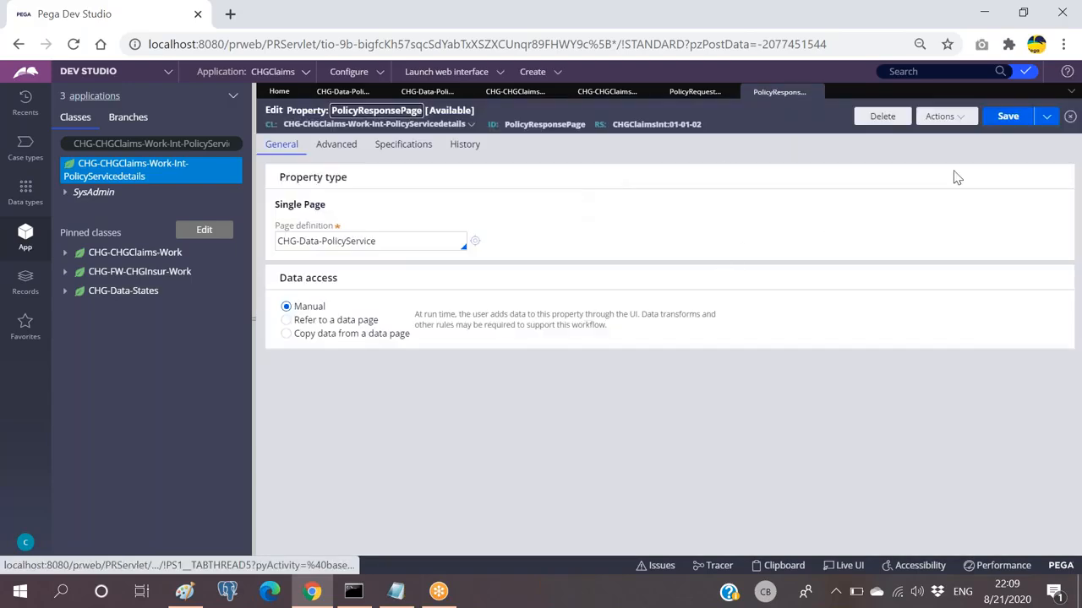
left_click(1008, 119)
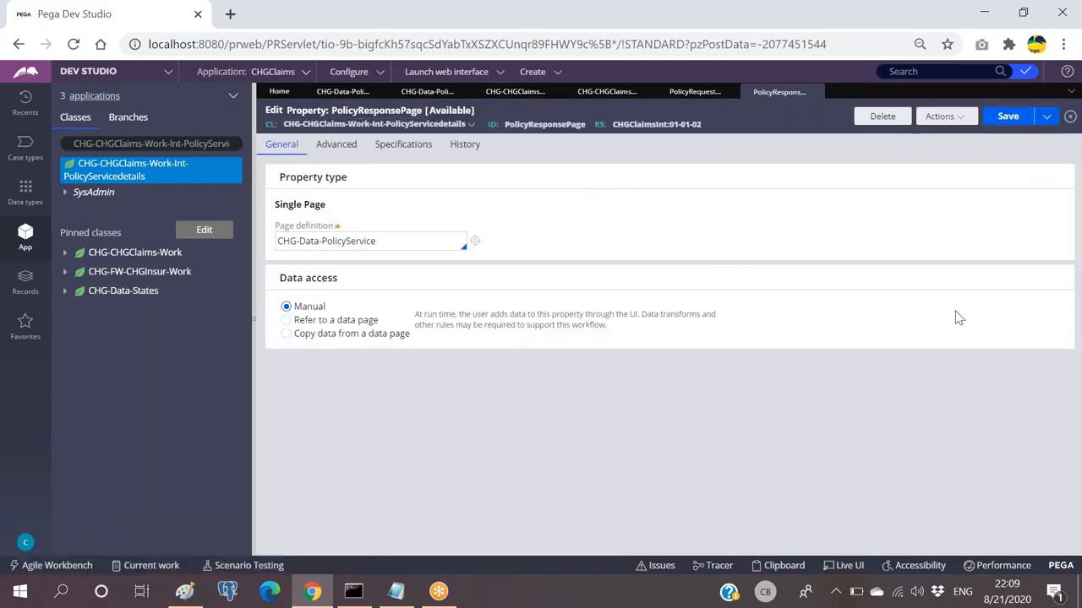
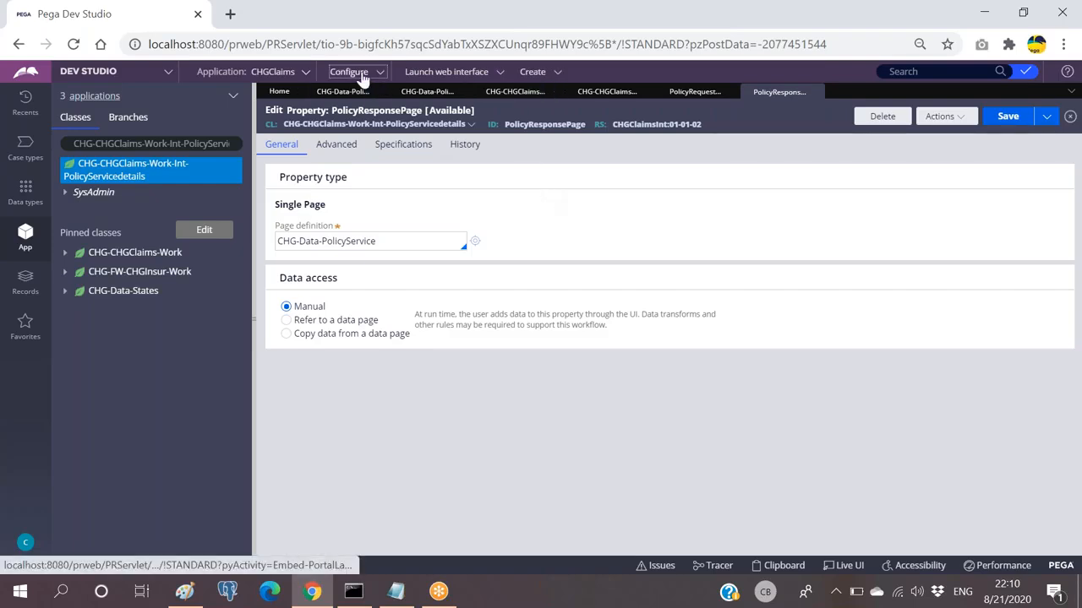
Open the Service Wizard for generating integration services.
left_click(359, 73)
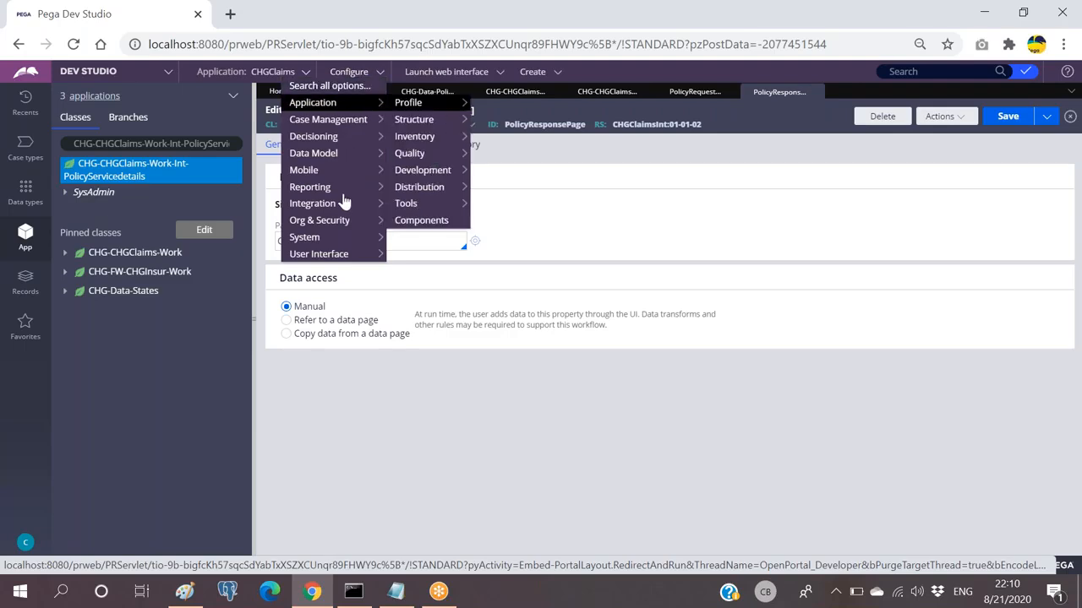
mouse_move(317, 208)
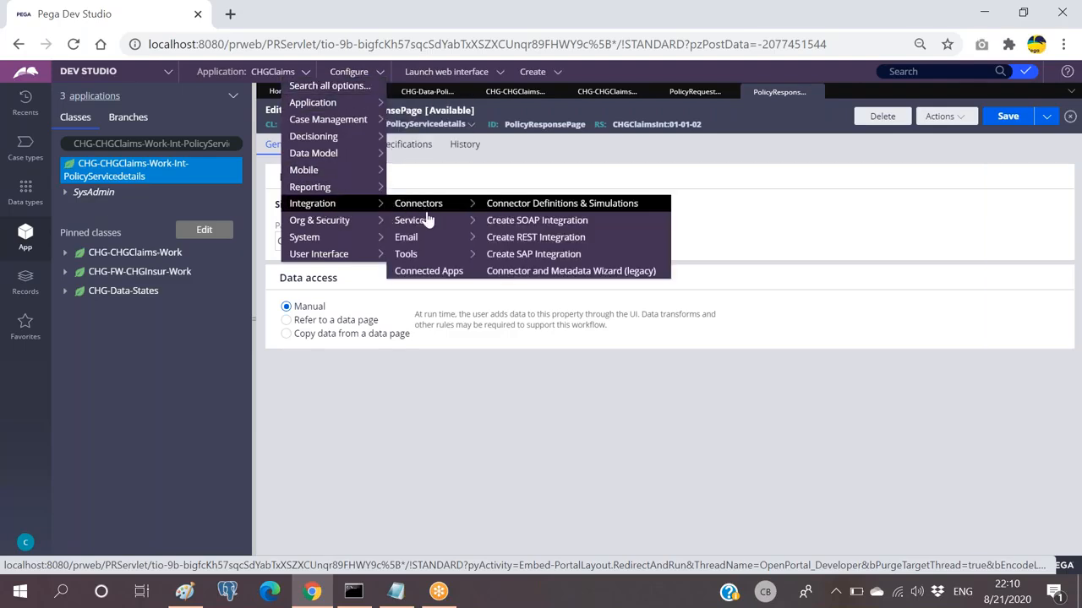
mouse_move(412, 224)
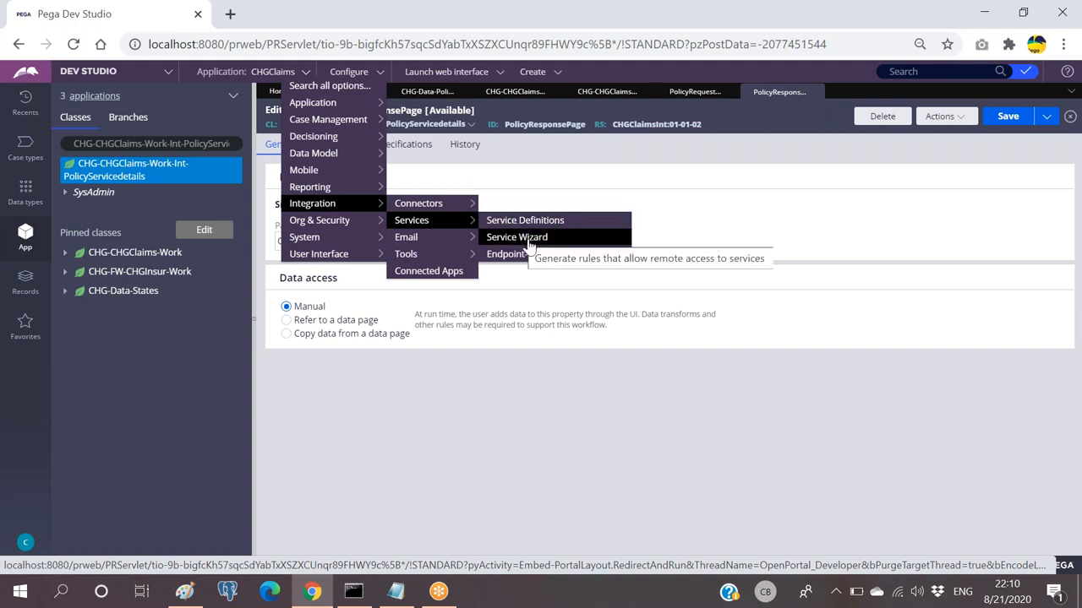
left_click(530, 238)
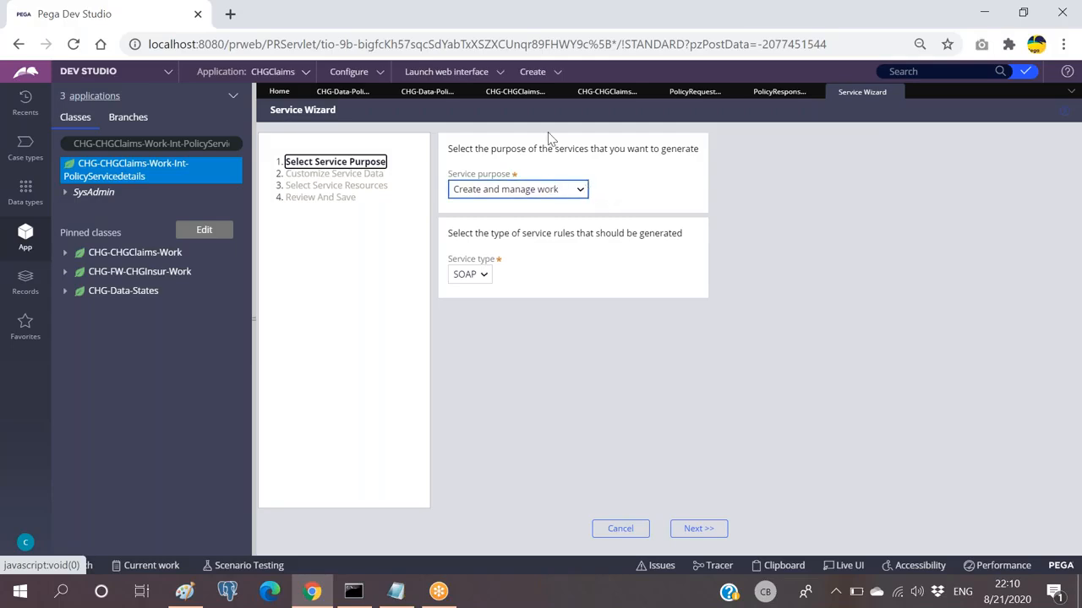
Create a Service Package record with CHGAdminPackage as both its short description and package name.
left_click(532, 71)
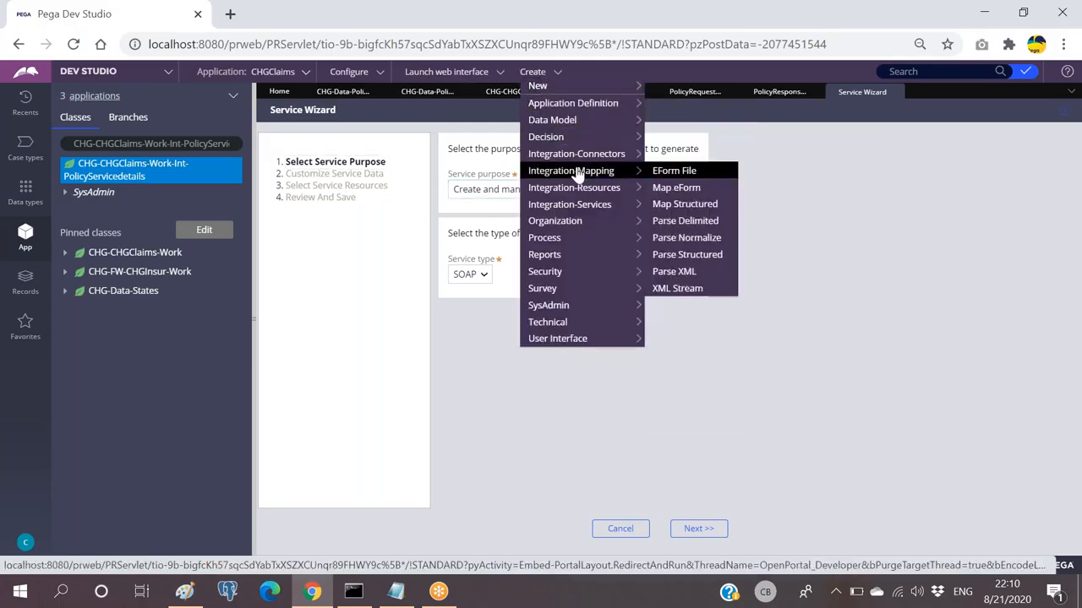
mouse_move(577, 189)
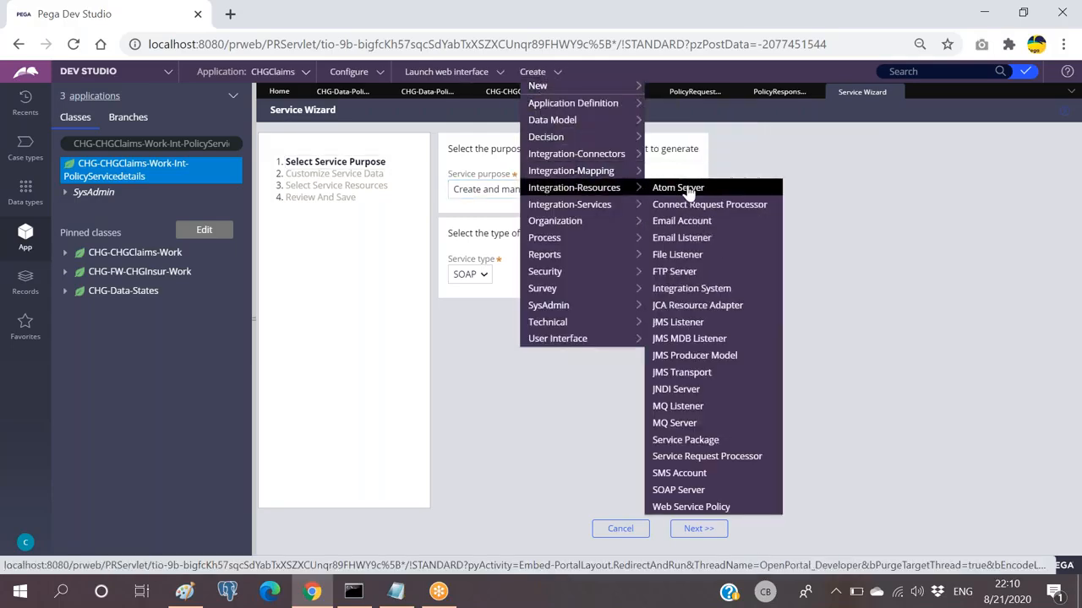
left_click(690, 441)
left_click(405, 161)
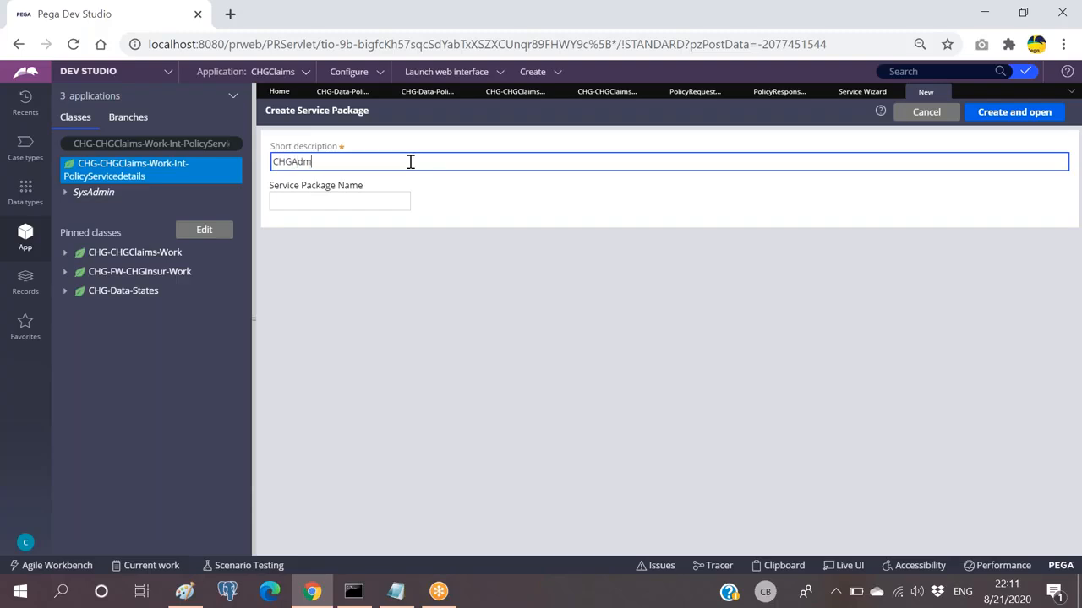
type("Package")
key("ctrl+a")
key("ctrl+c")
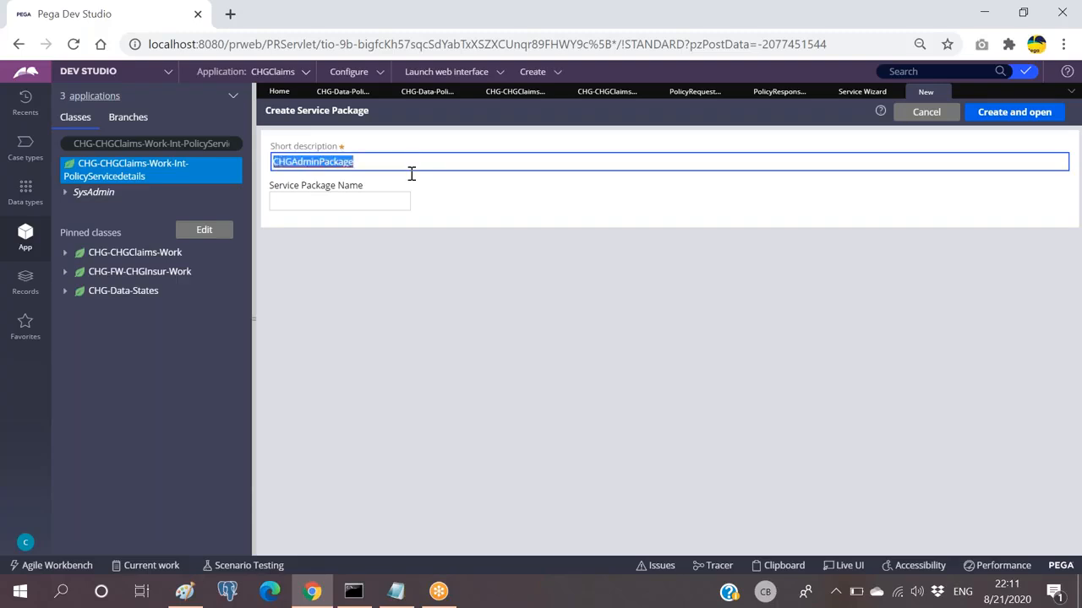
left_click(384, 203)
key("ctrl+v")
left_click(1012, 111)
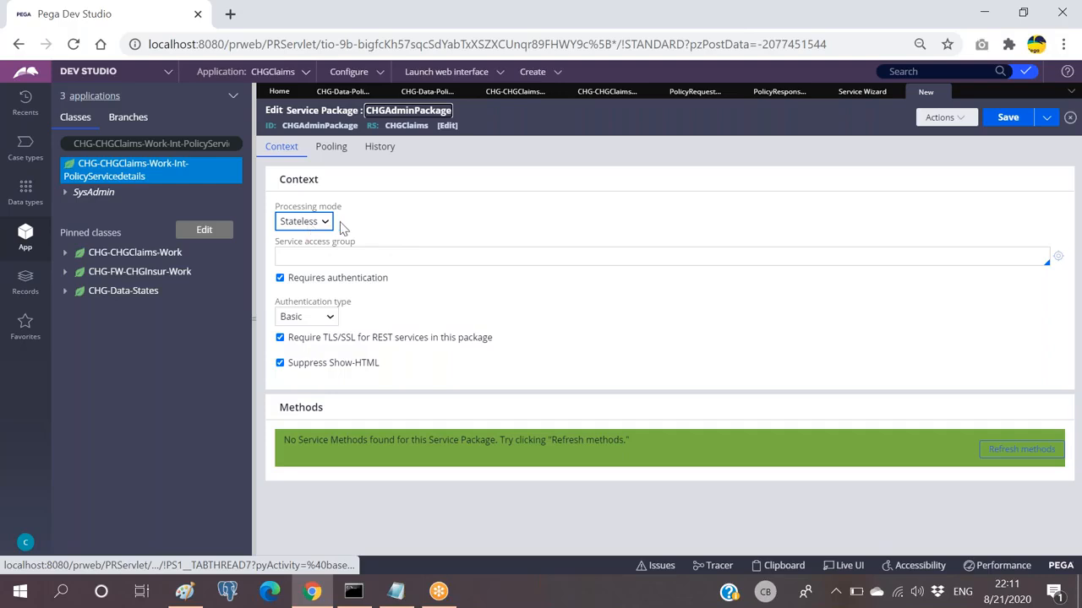
Set the package's service access group to CHGClaims:Administrators, copied from the operator record, and save it with Requires authentication turned off.
left_click(375, 255)
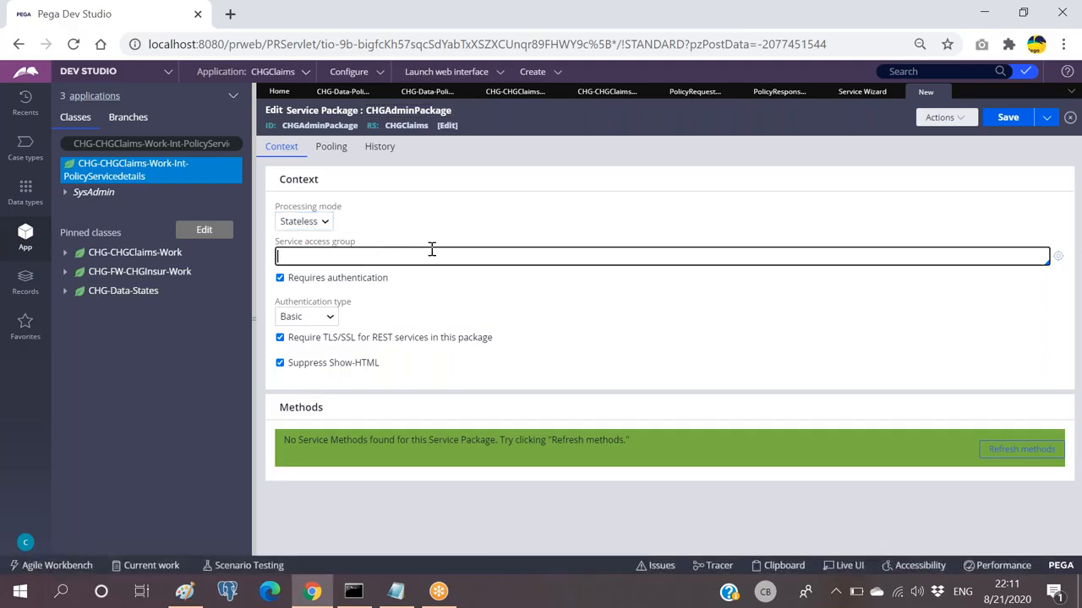
left_click(25, 541)
mouse_move(44, 503)
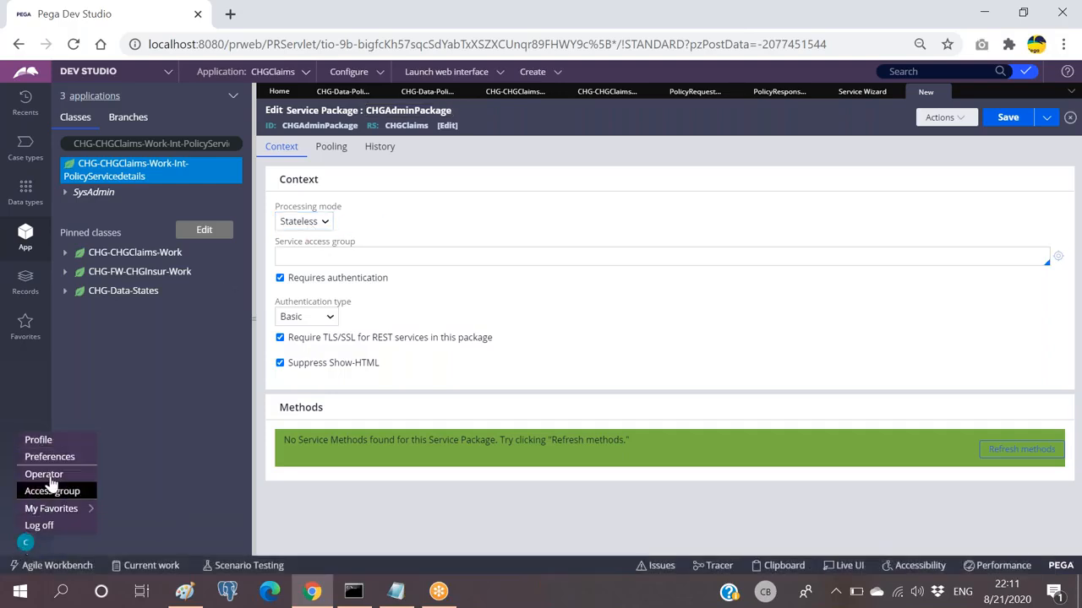
left_click(44, 474)
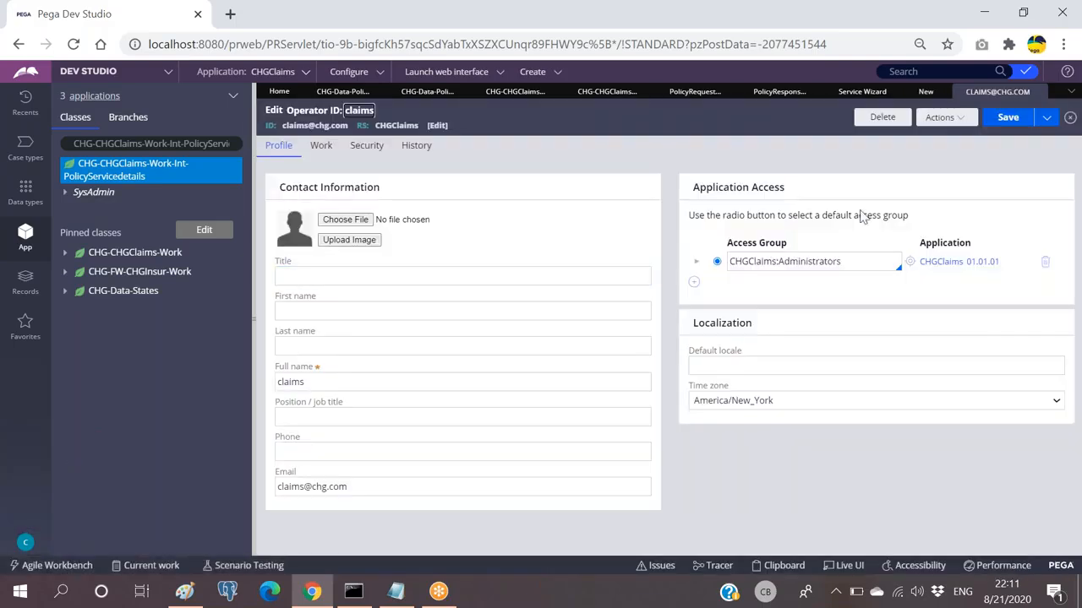
left_click(851, 260)
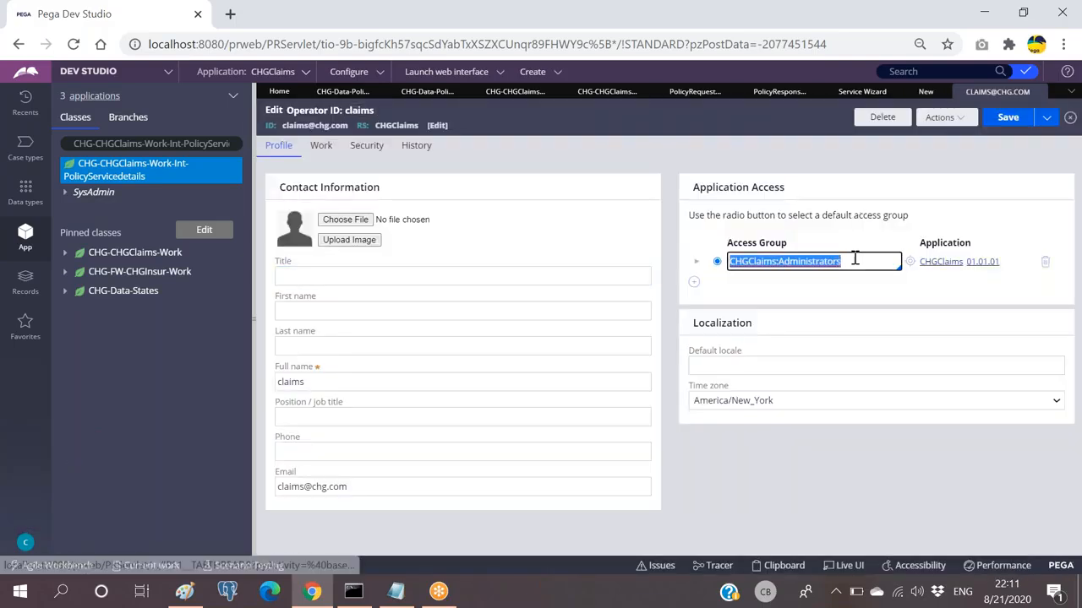
left_click(926, 91)
left_click(430, 258)
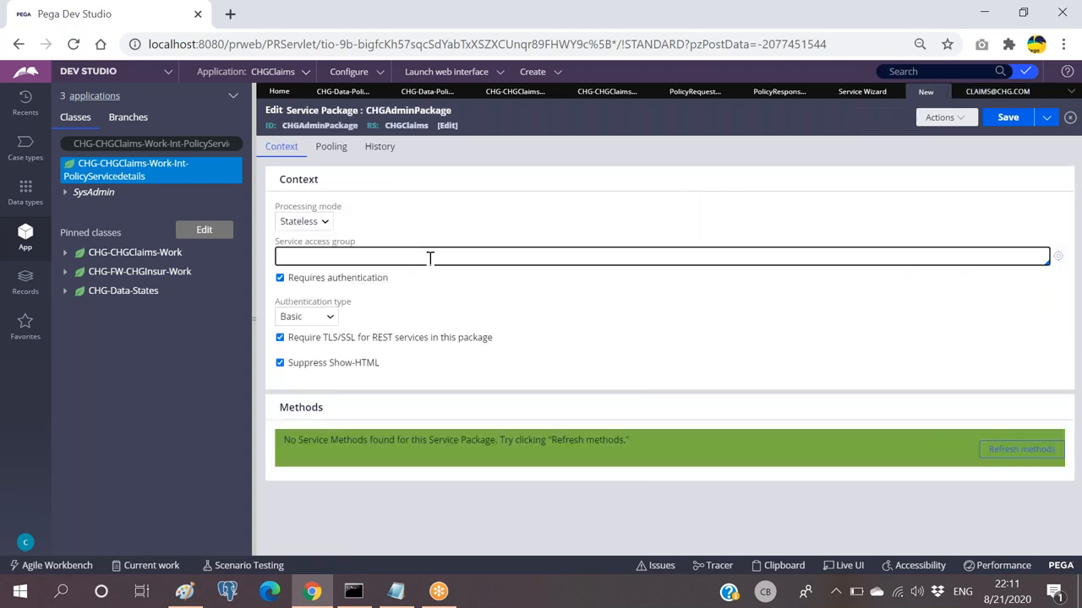
key("ctrl+v")
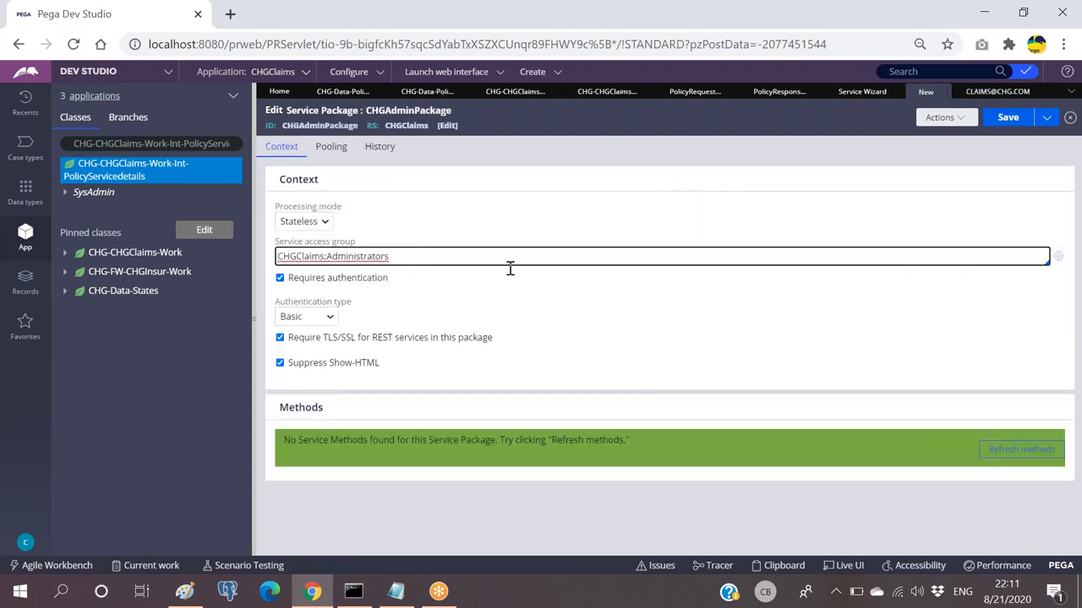
left_click(280, 278)
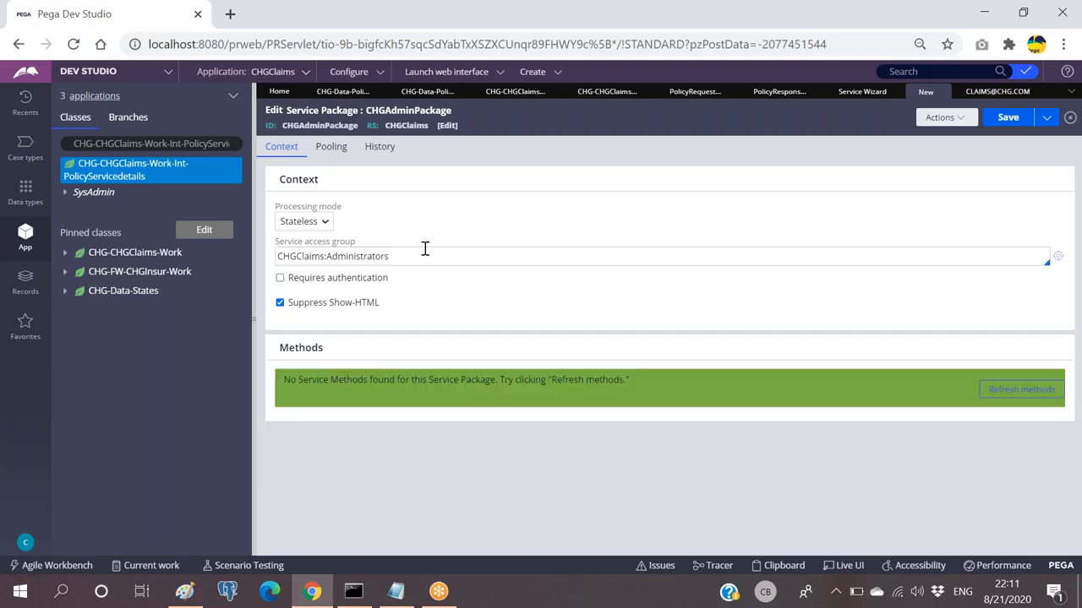
left_click(1007, 119)
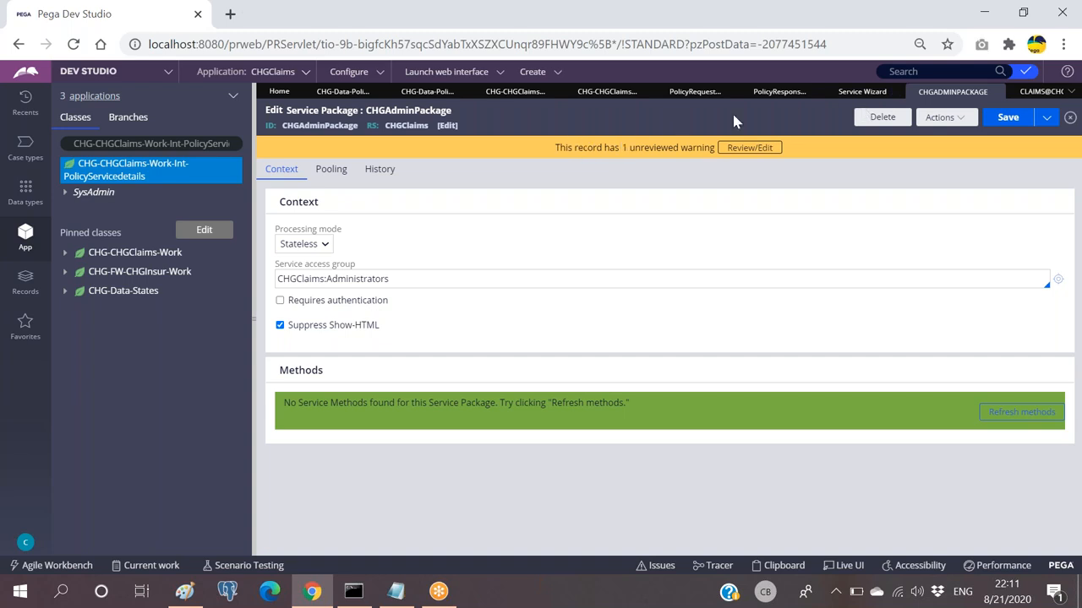
Return to the Service Wizard, set the service purpose to Process input or output data for a SOAP service, and advance to data class selection.
left_click(861, 93)
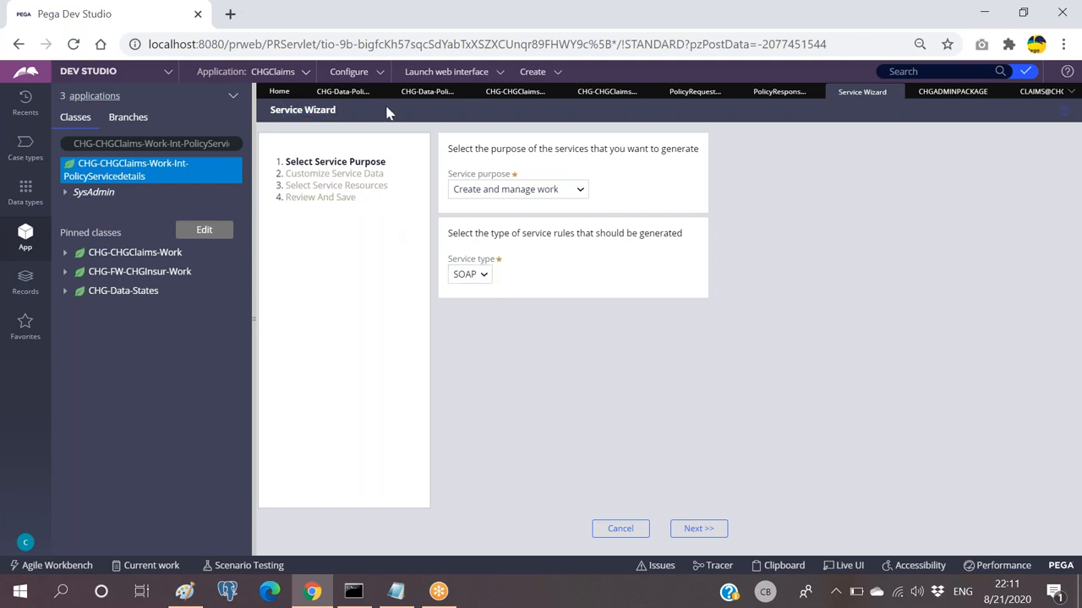
left_click(547, 194)
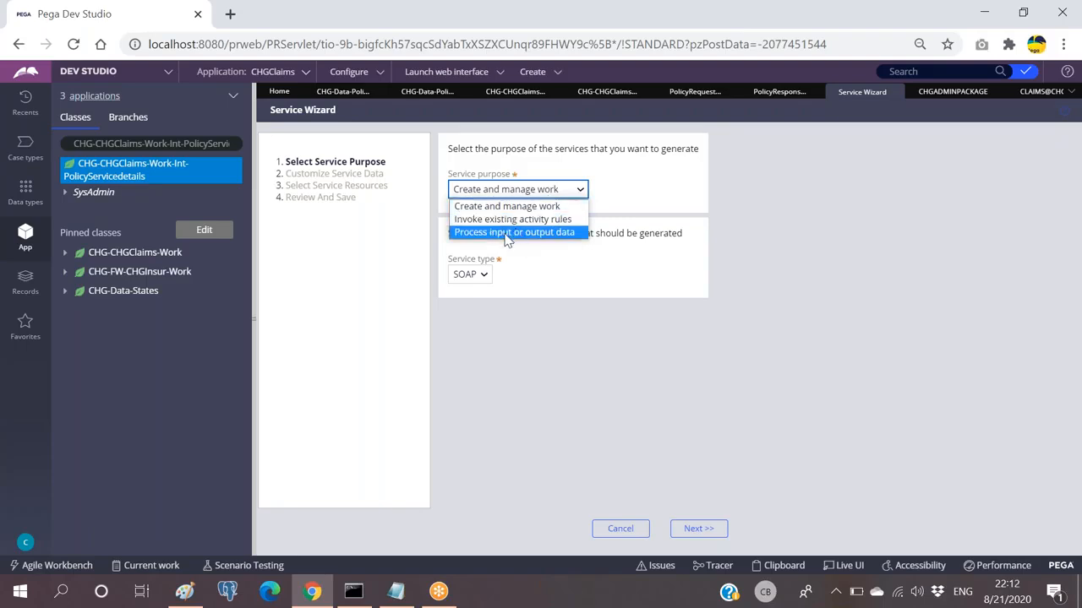
left_click(553, 240)
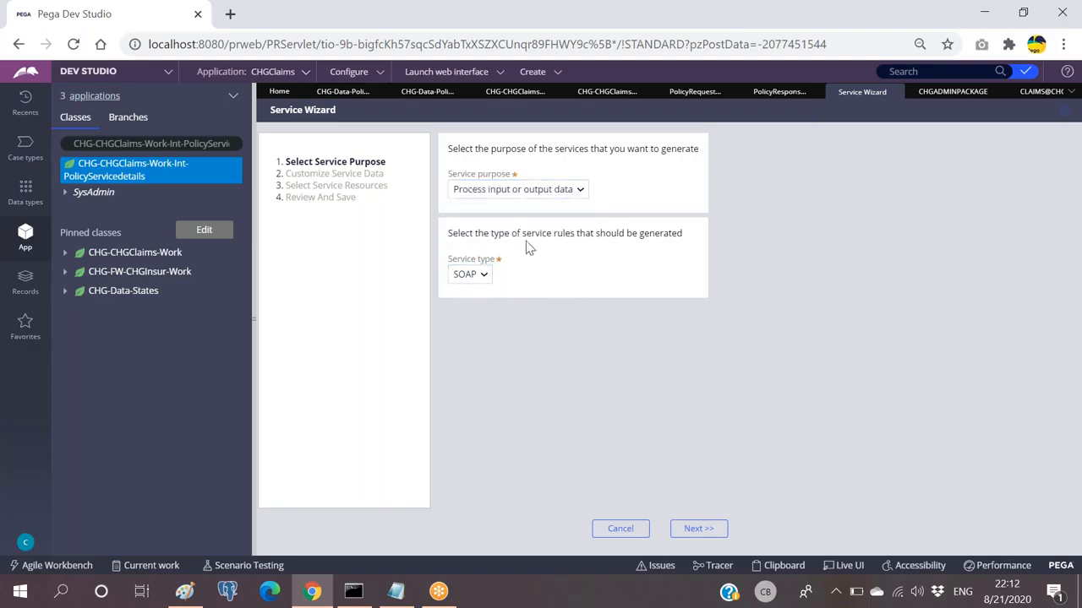
left_click(698, 528)
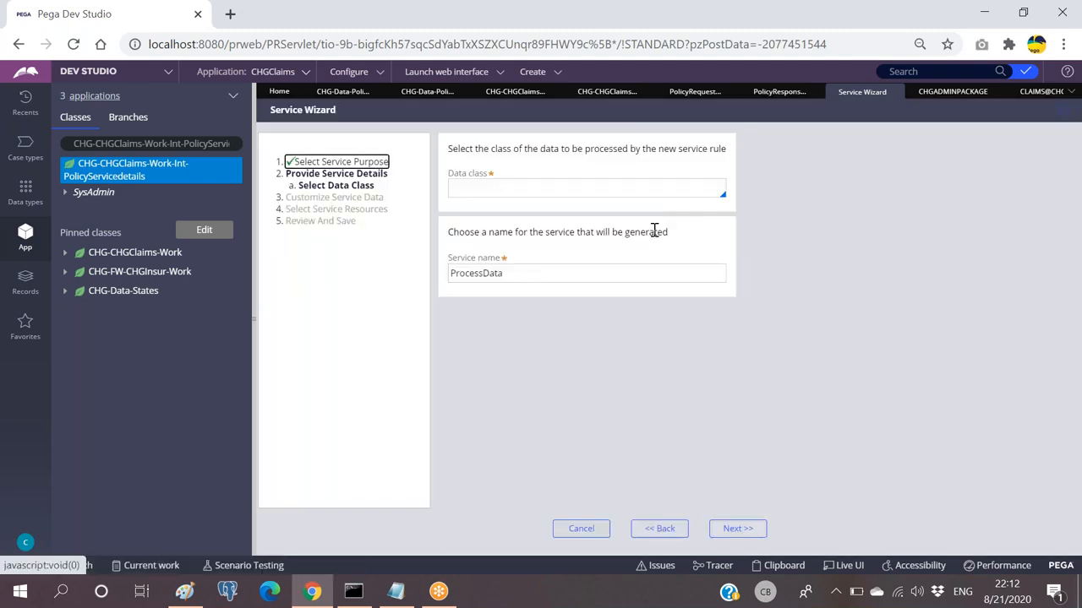
left_click(497, 187)
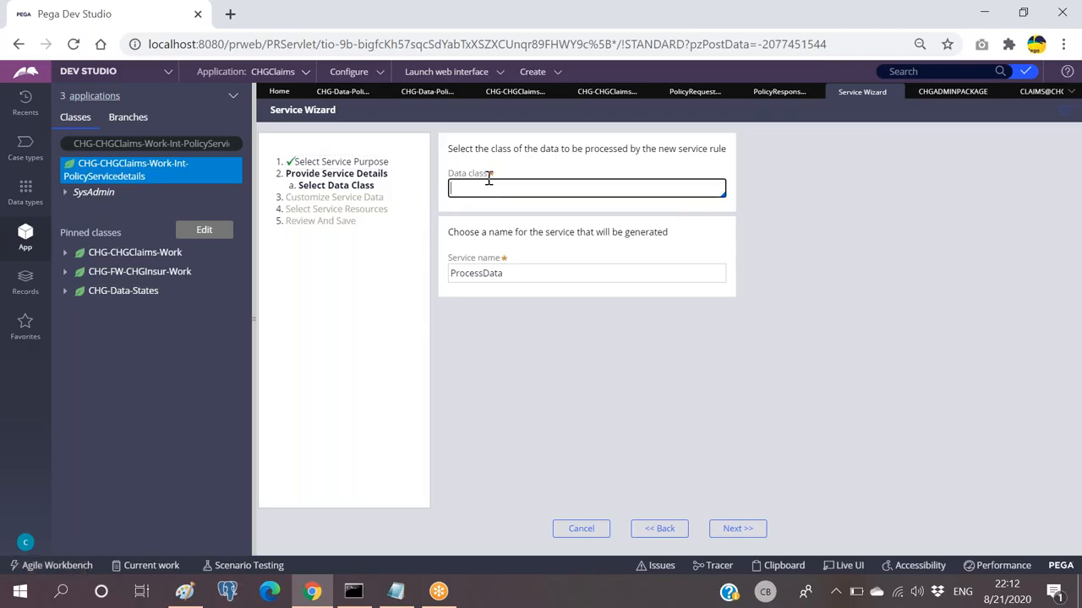
left_click_drag(448, 174, 501, 171)
left_click(502, 171)
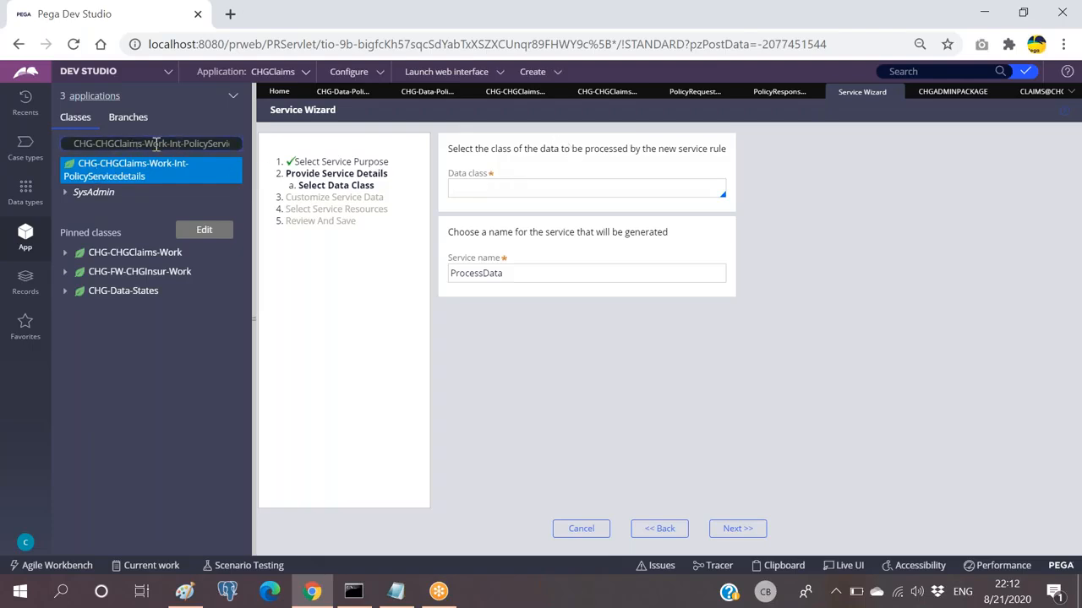
Set the service's data class to CHG-CHGClaims-Work-Int-PolicyServicedetails, copied from the class explorer.
left_click(115, 143)
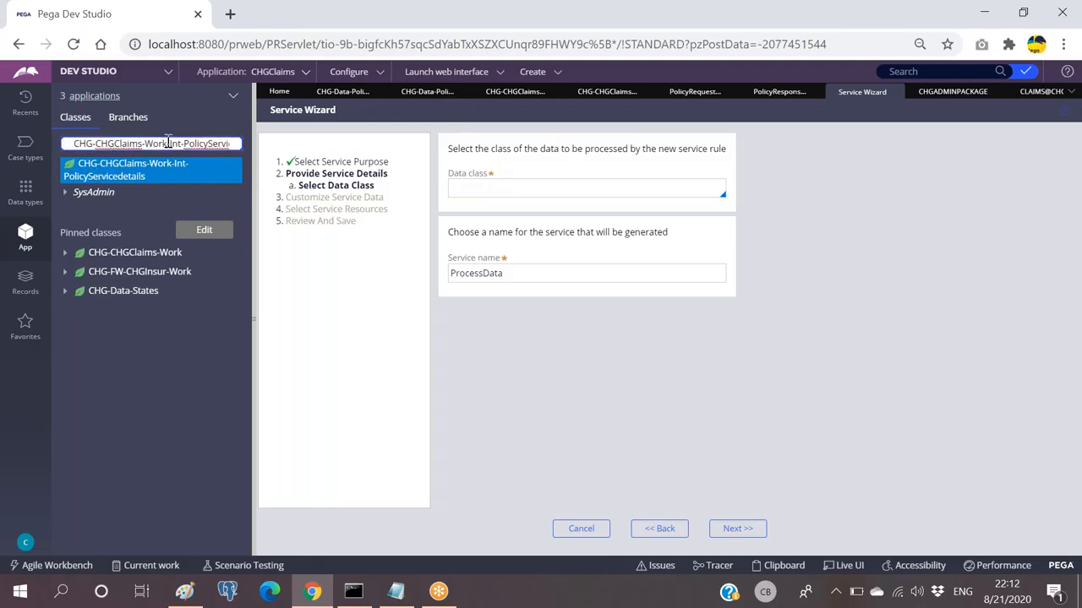
left_click(511, 187)
key("ctrl+v")
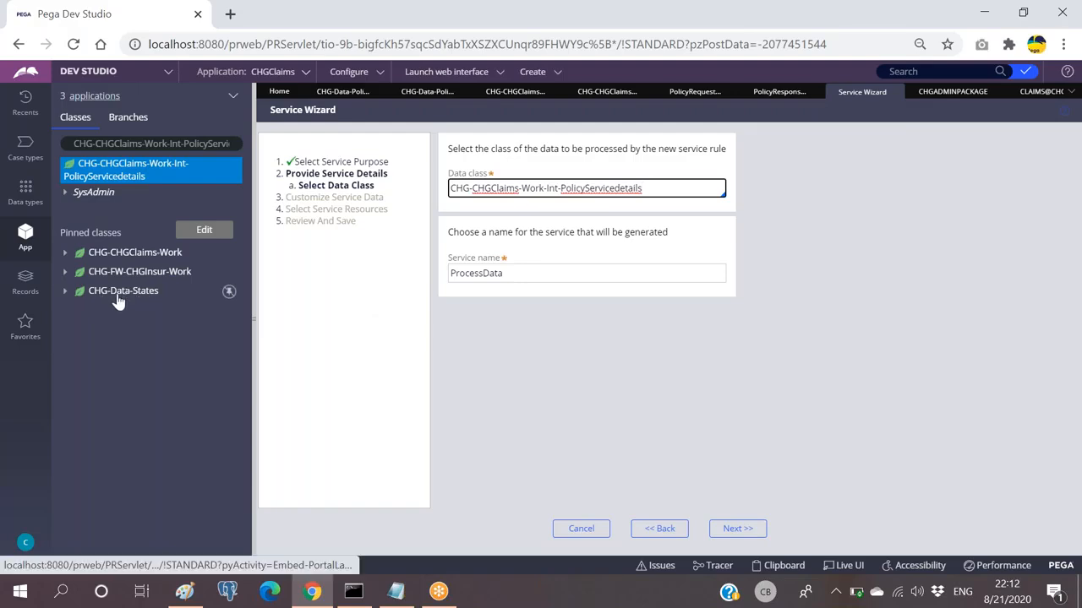
left_click(595, 325)
Name the generated service ProcessPolicyDetails and advance to customizing the service data.
left_click(521, 273)
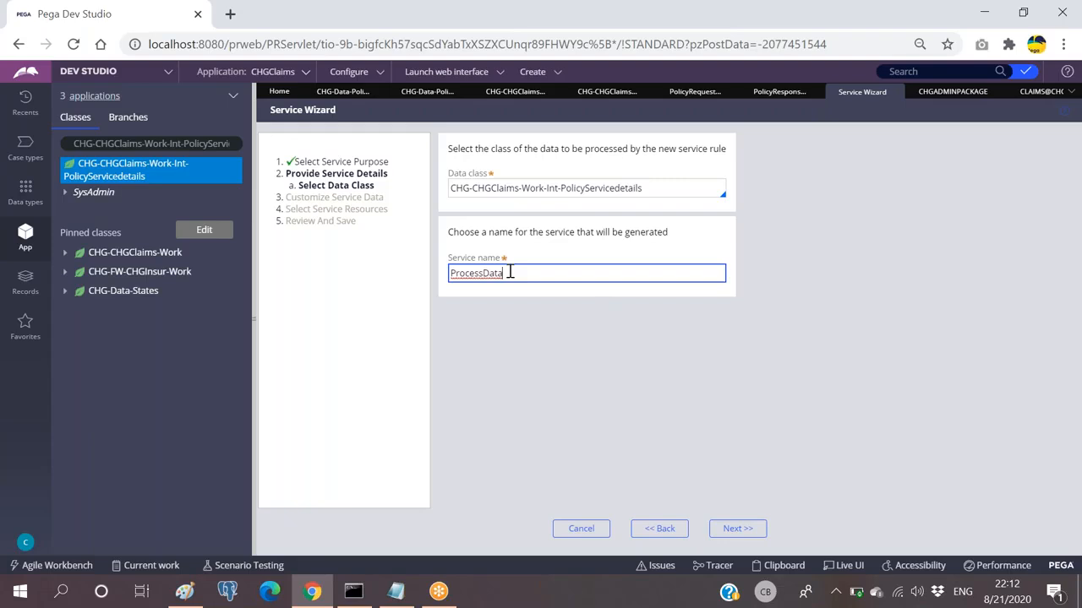
left_click_drag(512, 273, 449, 273)
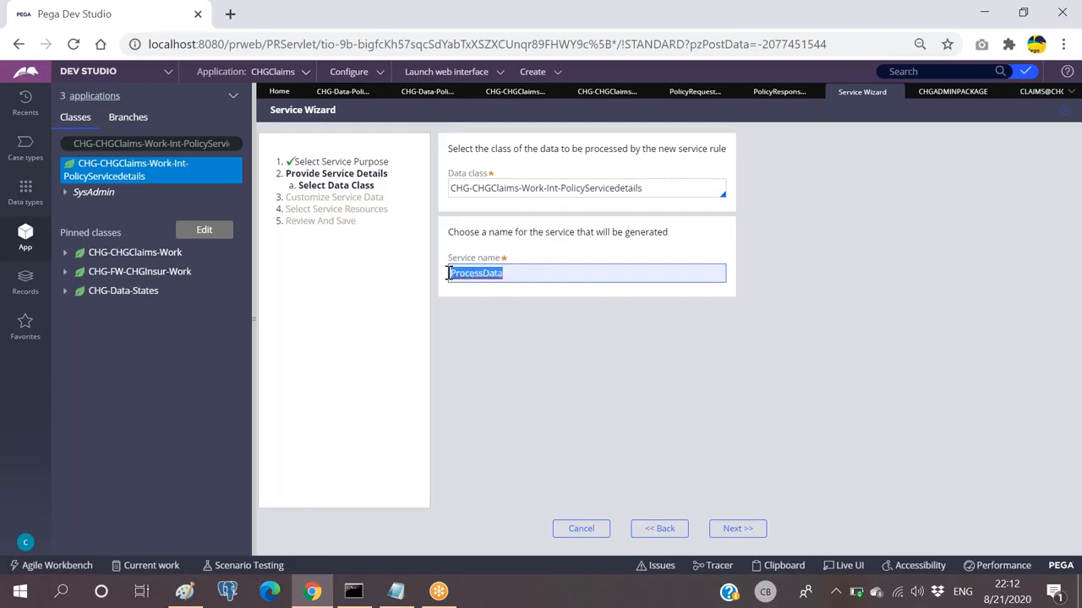
left_click(526, 270)
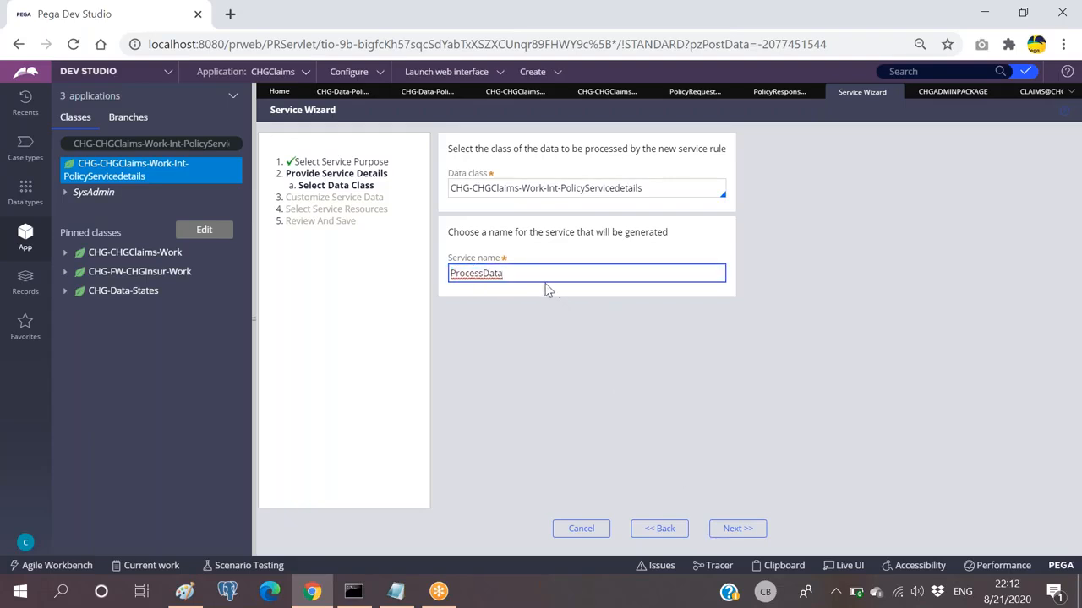
double_click(475, 271)
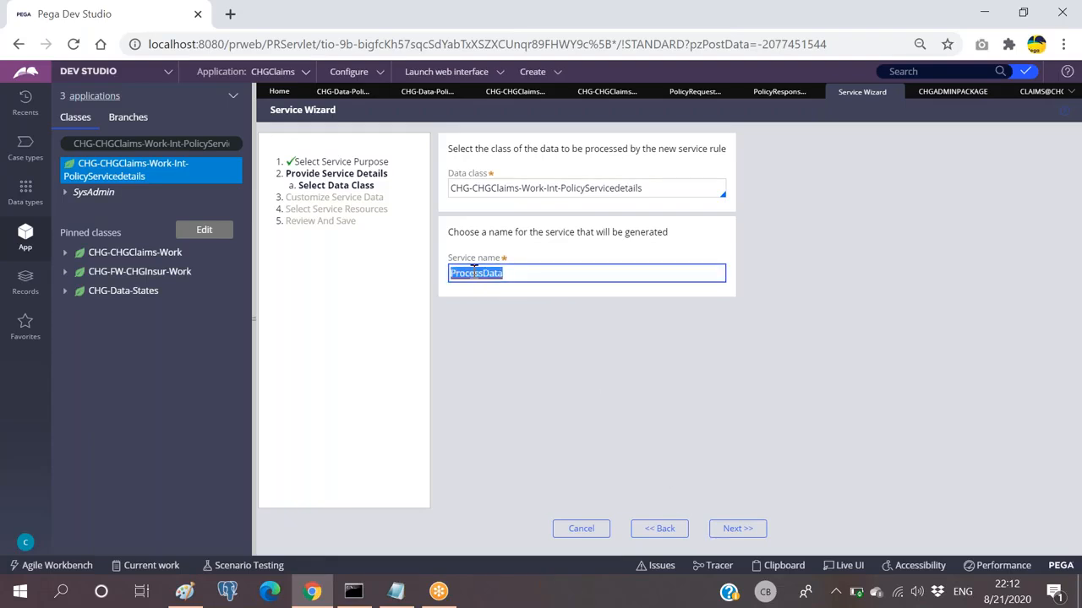
left_click(551, 276)
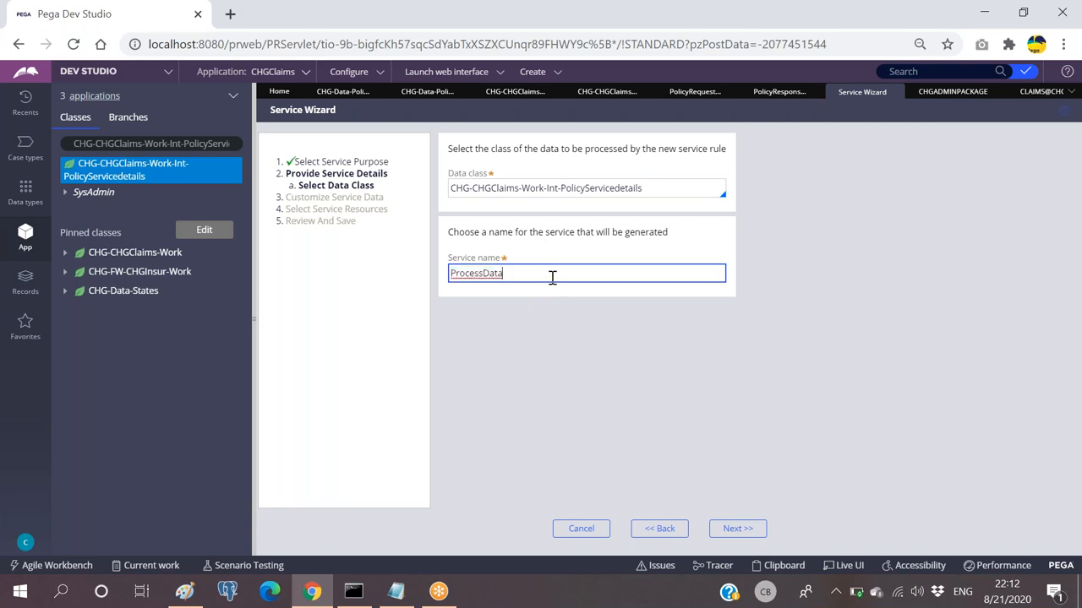
key("ctrl+a")
key("BackSpace")
key("BackSpace")
key("BackSpace")
key("BackSpace")
key("BackSpace")
key("BackSpace")
key("BackSpace")
key("BackSpace")
key("BackSpace")
type("s")
key("ctrl+a")
left_click(737, 530)
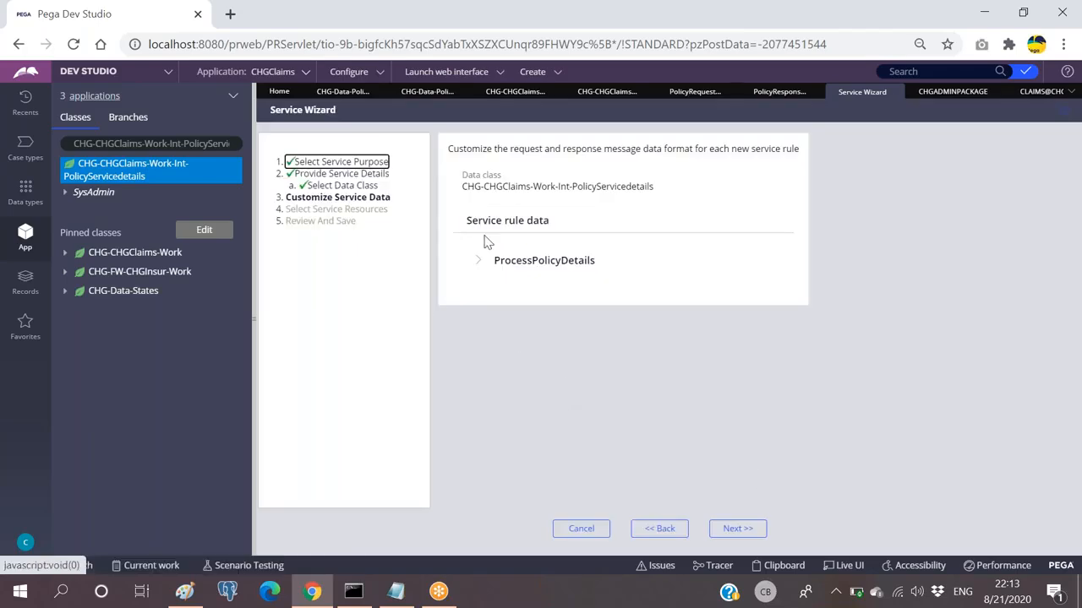
Expand the ProcessPolicyDetails rule data and examine the properties offered for the primary page input and output.
left_click(480, 265)
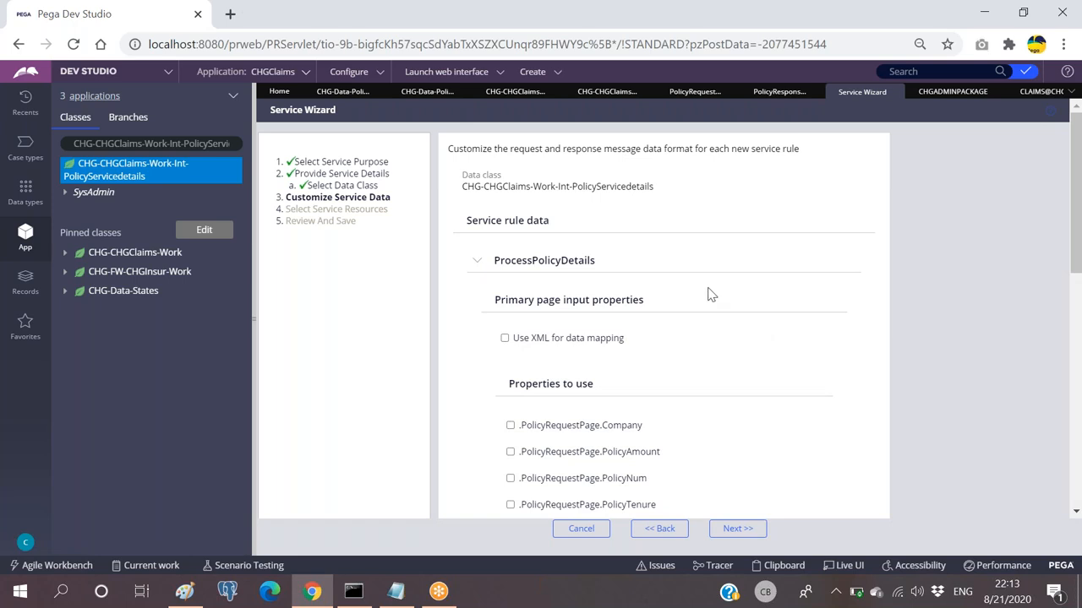
scroll(709, 294, "down", 1)
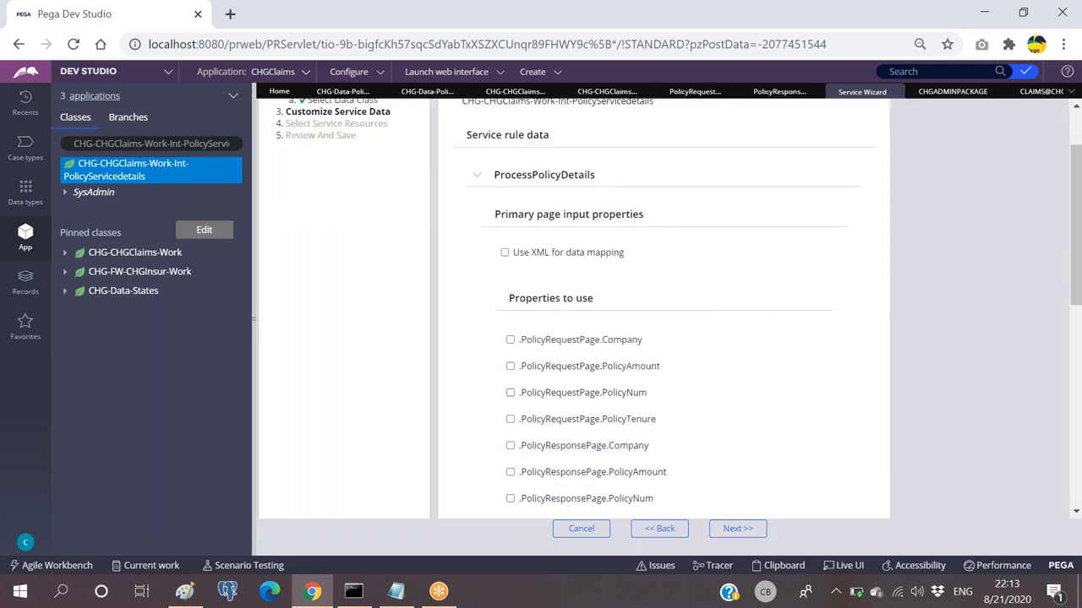
scroll(611, 367, "down", 2)
scroll(610, 367, "up", 1)
scroll(592, 305, "up", 2)
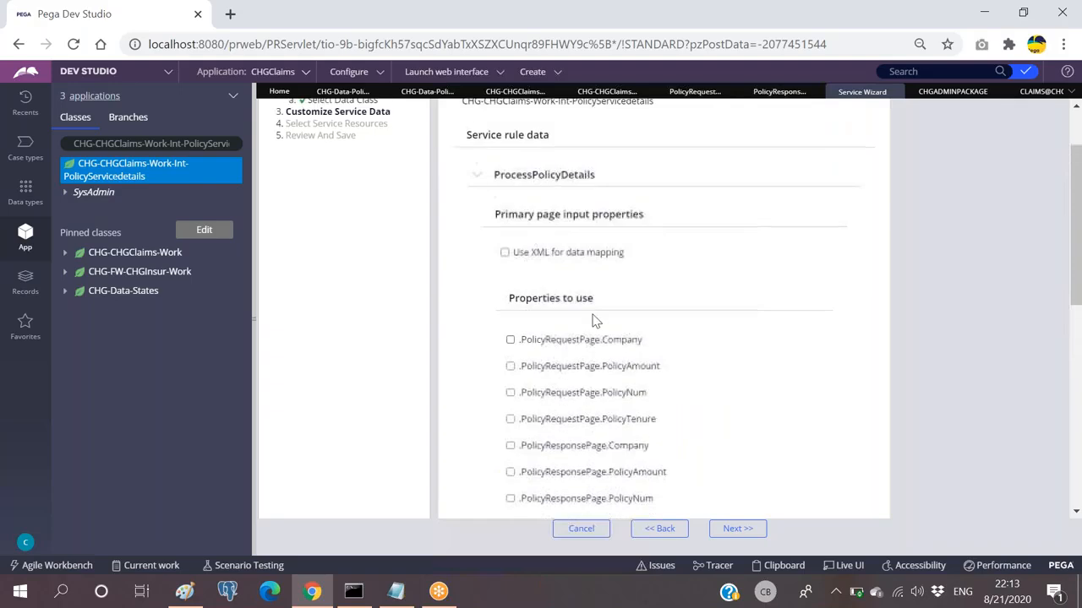
left_click_drag(463, 186, 656, 186)
left_click(715, 221)
scroll(723, 319, "down", 1)
scroll(722, 319, "down", 2)
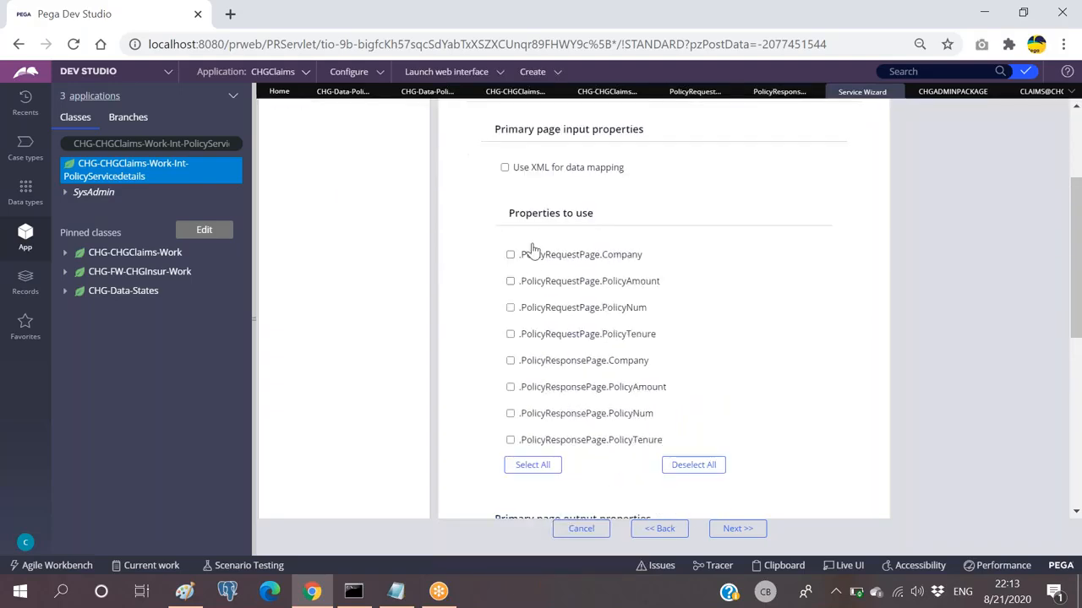
scroll(499, 369, "down", 2)
scroll(502, 253, "up", 3)
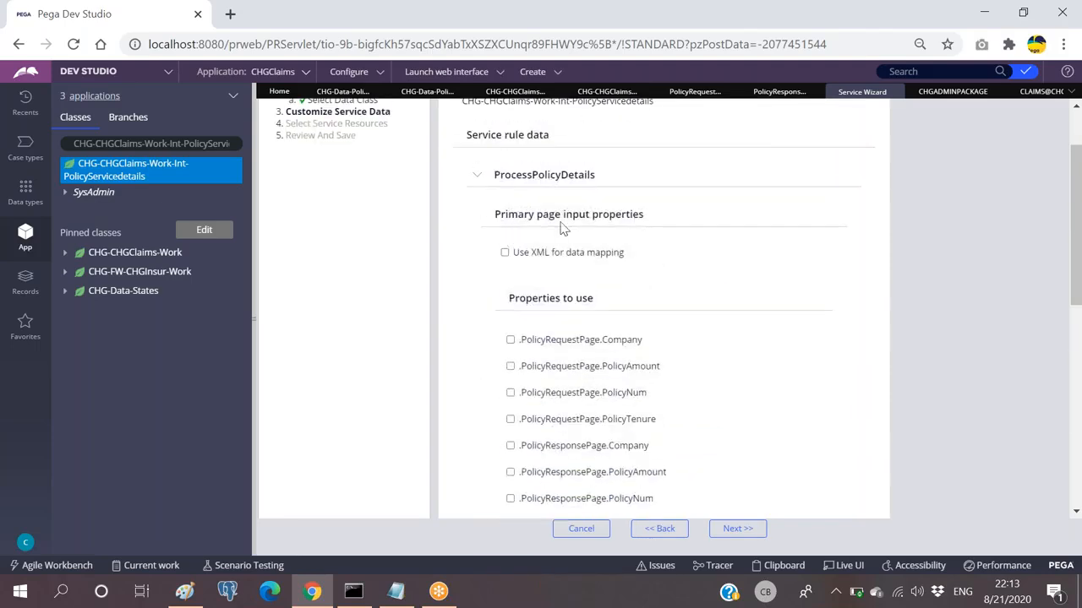
double_click(586, 214)
scroll(693, 292, "down", 5)
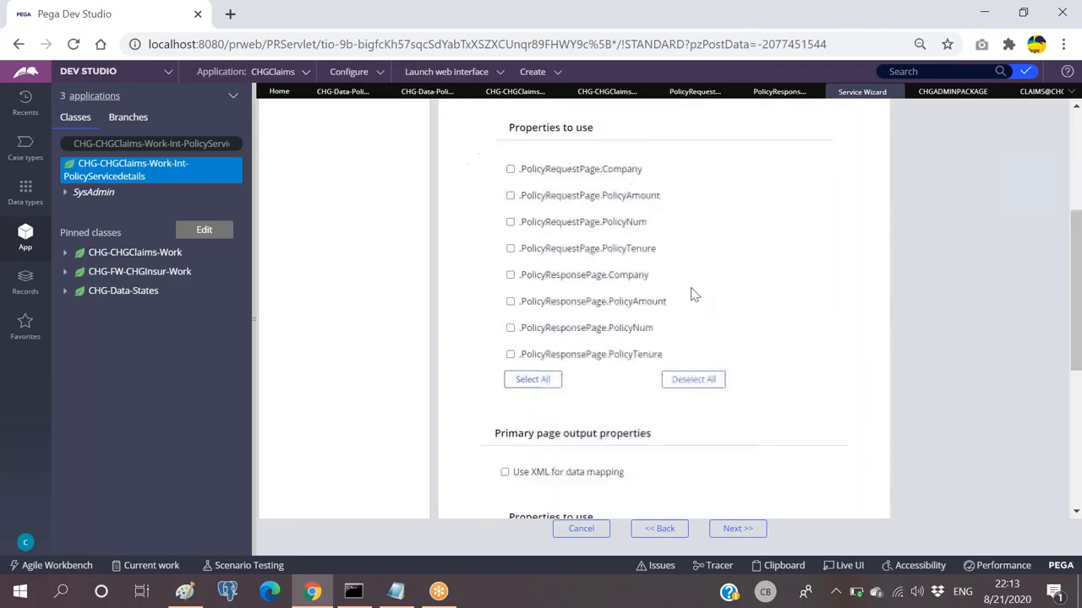
double_click(578, 262)
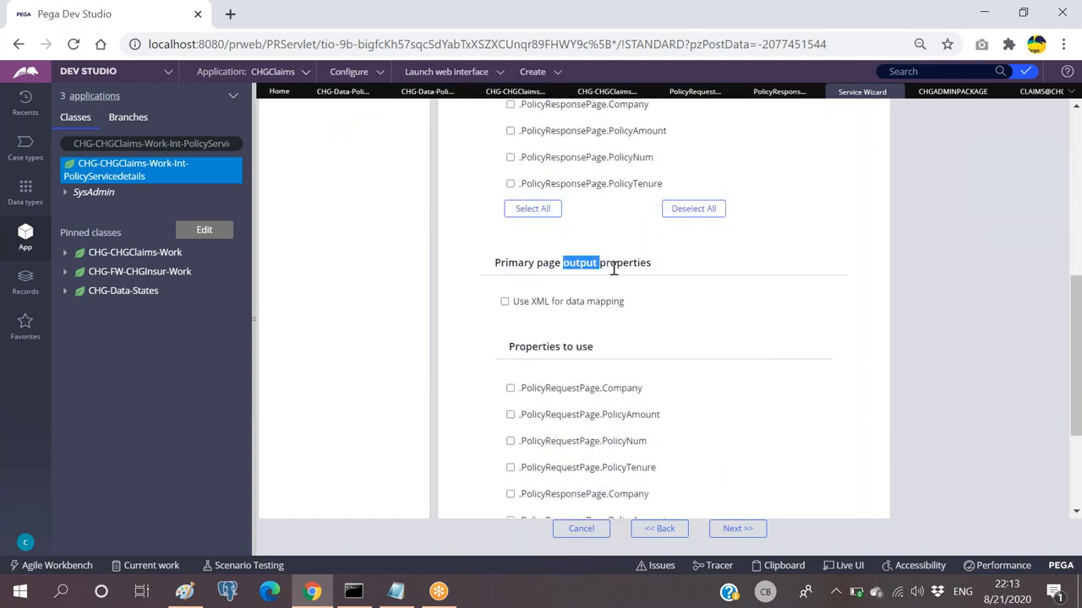
scroll(634, 290, "up", 3)
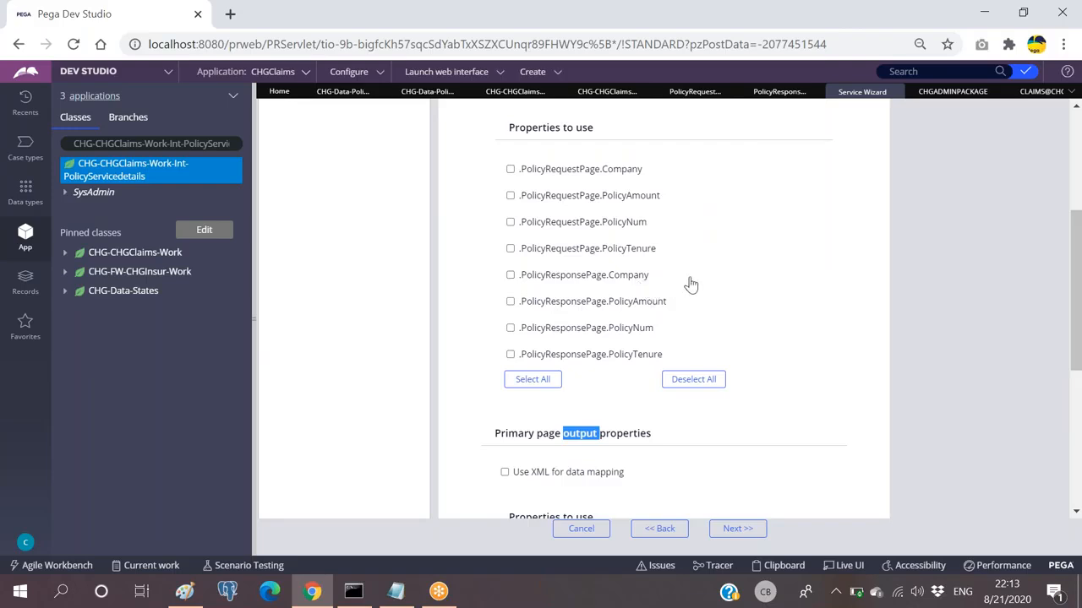
left_click(821, 294)
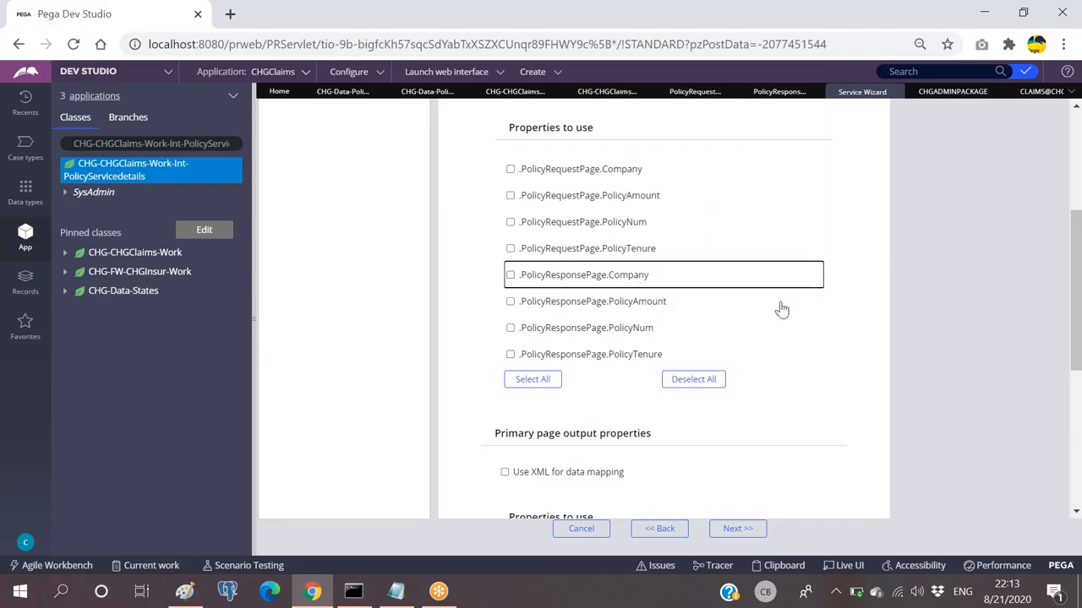
scroll(780, 306, "up", 5)
scroll(603, 293, "down", 2)
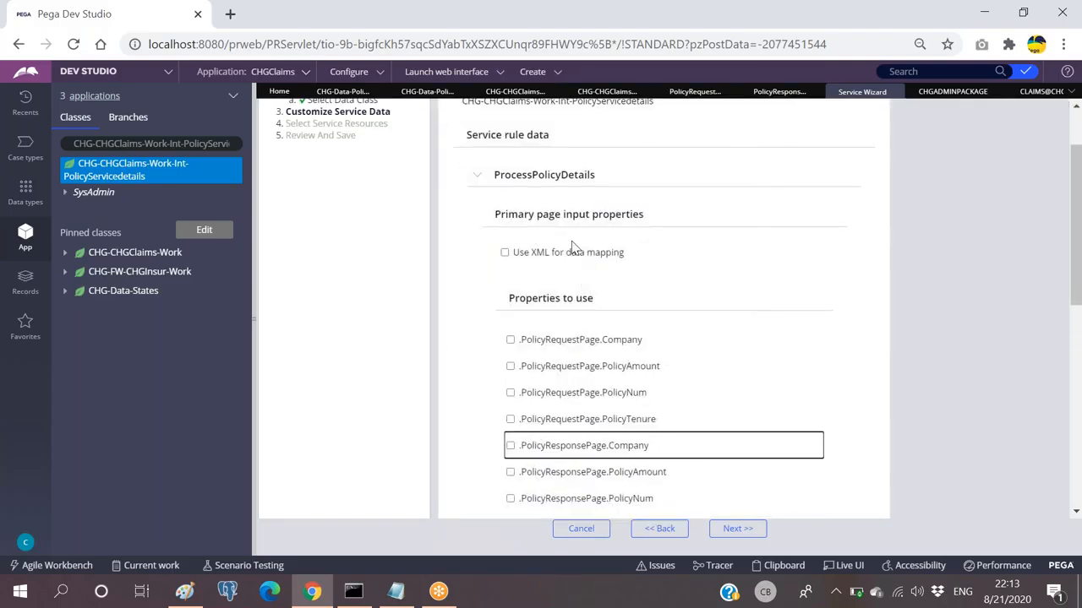
scroll(654, 247, "down", 2)
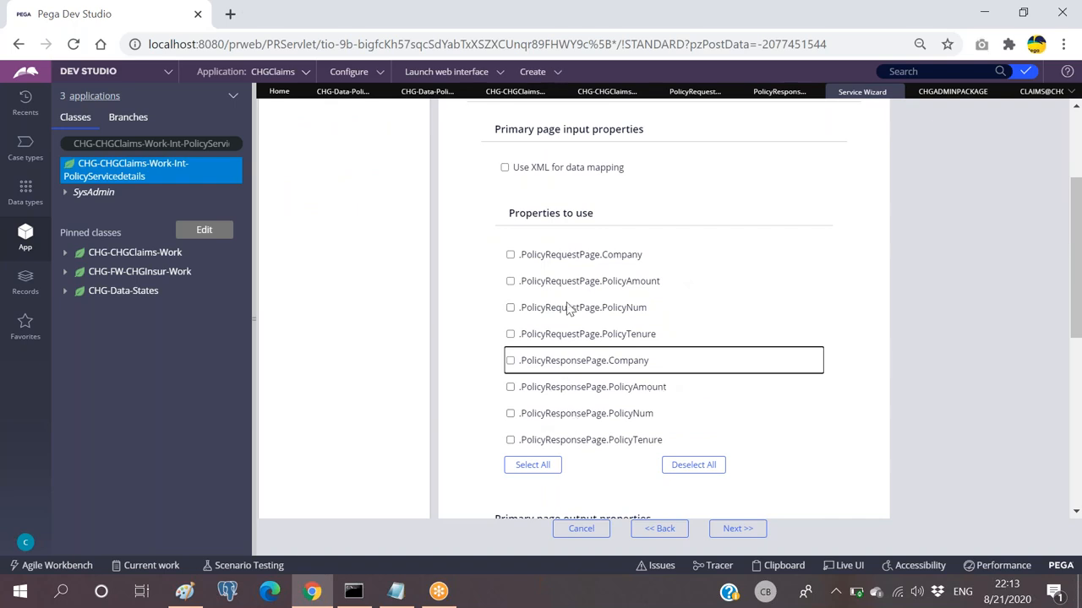
Include .PolicyRequestPage.PolicyNum in the primary page input properties and enable Use XML for data mapping for the input.
left_click(511, 308)
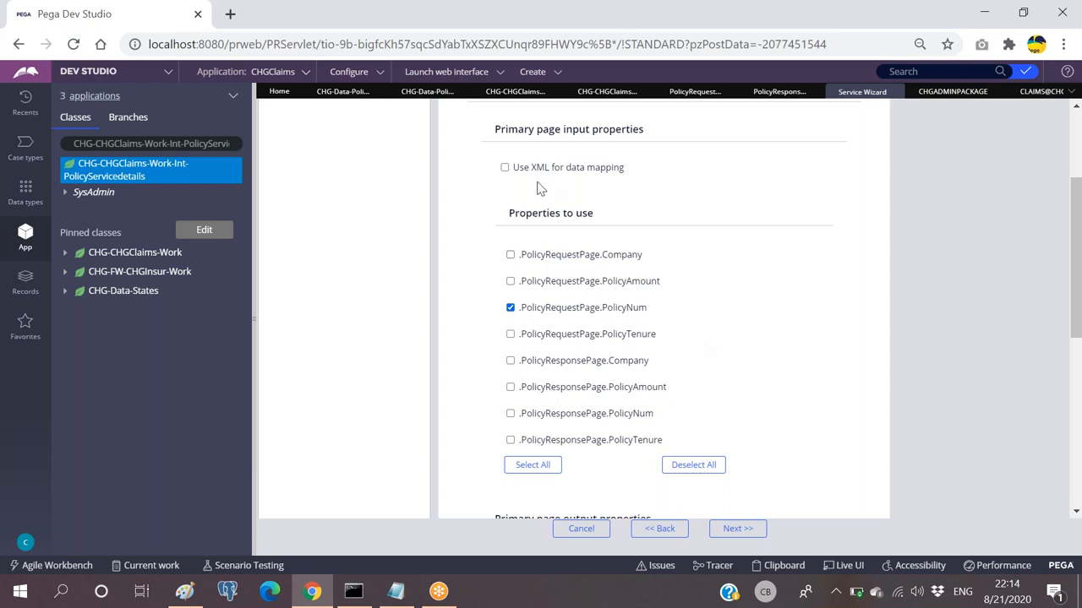
left_click(505, 168)
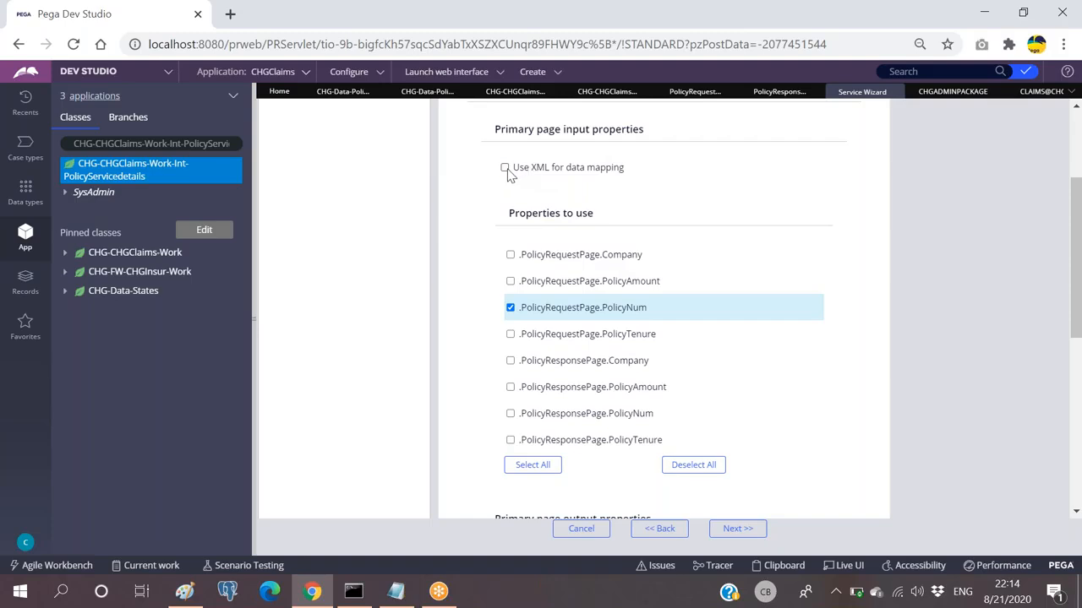
left_click(505, 168)
scroll(591, 211, "up", 2)
left_click_drag(491, 186, 739, 199)
left_click(739, 199)
scroll(688, 308, "down", 1)
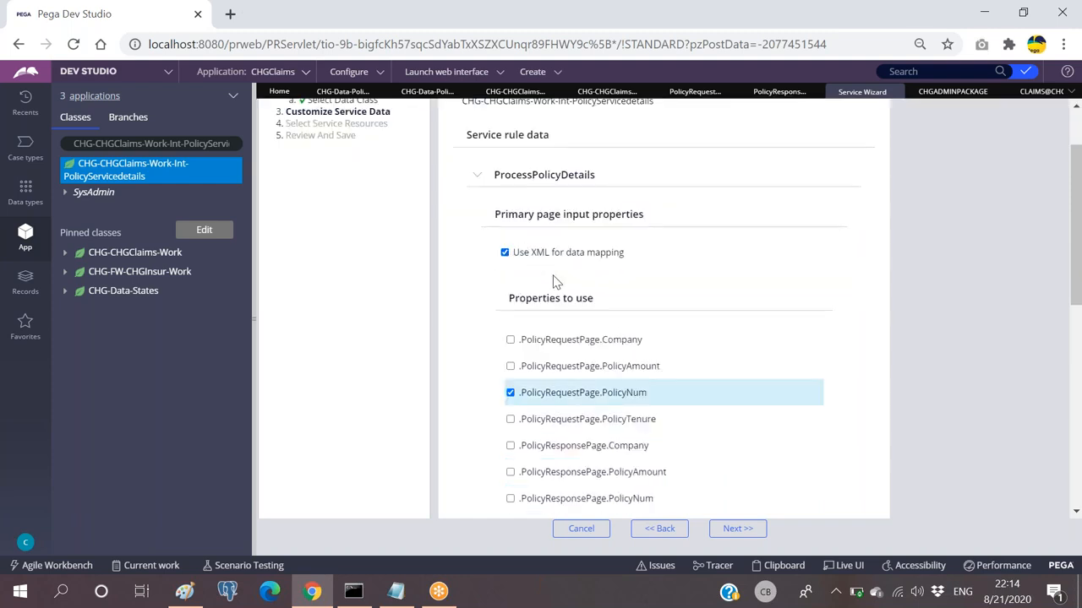
Enable XML data mapping for the output, include .PolicyResponsePage.PolicyNum and .PolicyResponsePage.PolicyTenure, and advance to service resources.
scroll(558, 279, "down", 1)
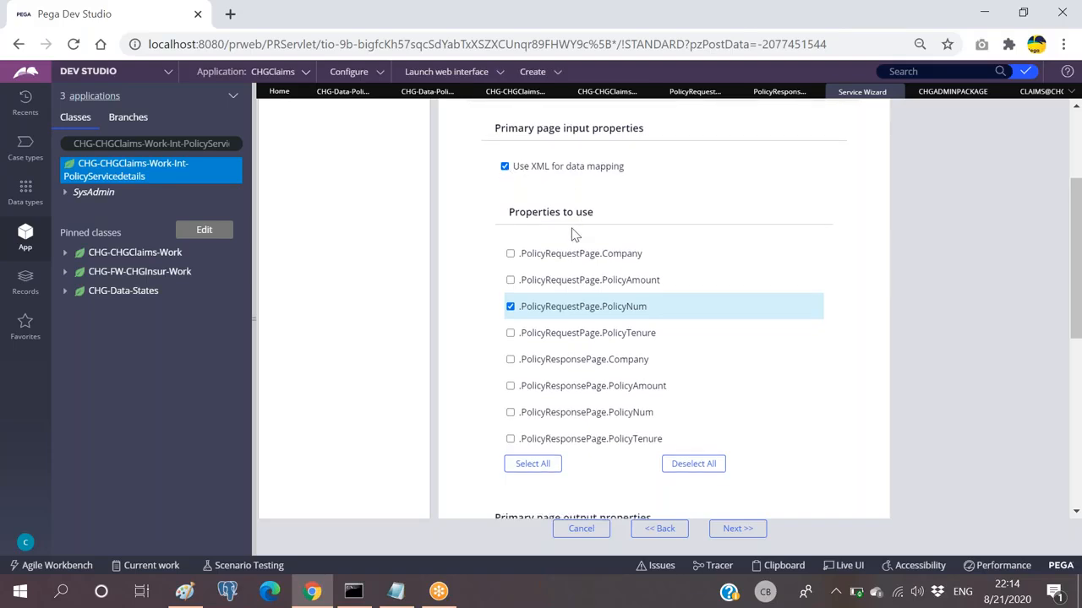
scroll(583, 232, "down", 3)
scroll(612, 237, "down", 1)
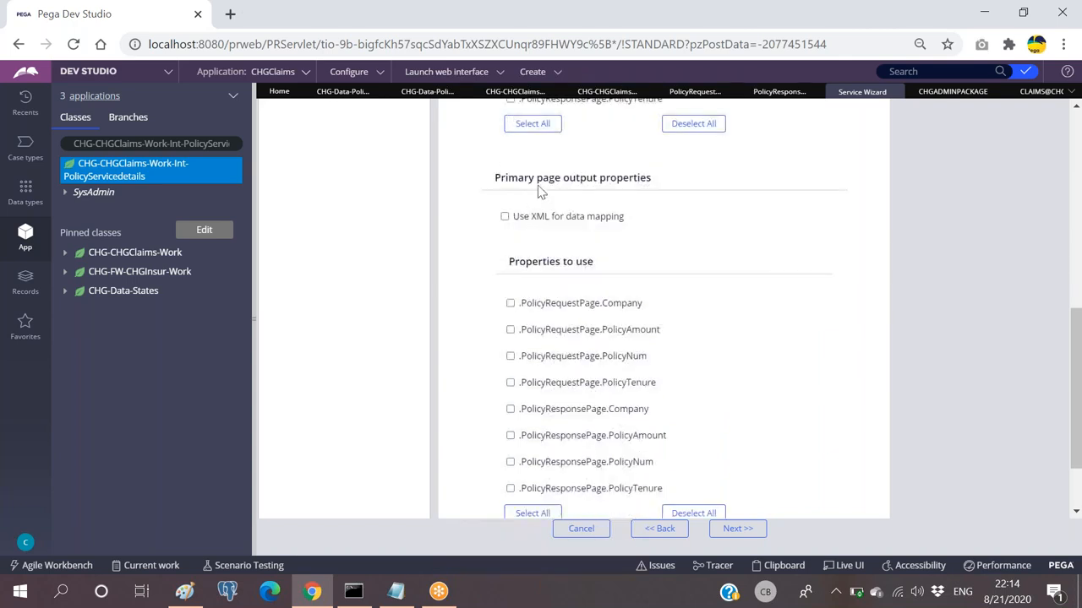
scroll(618, 179, "down", 1)
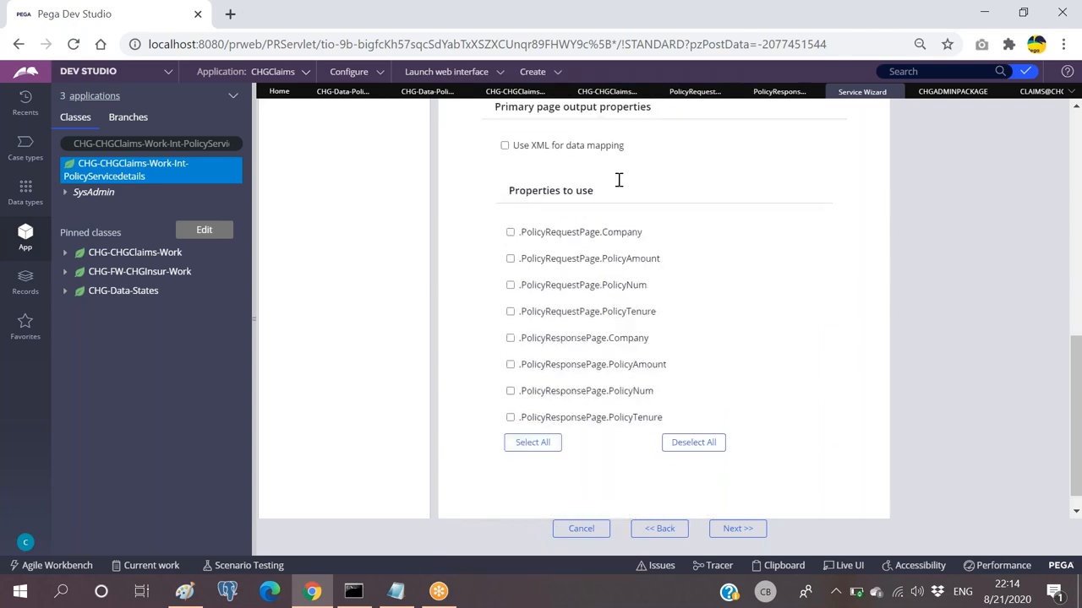
left_click(505, 132)
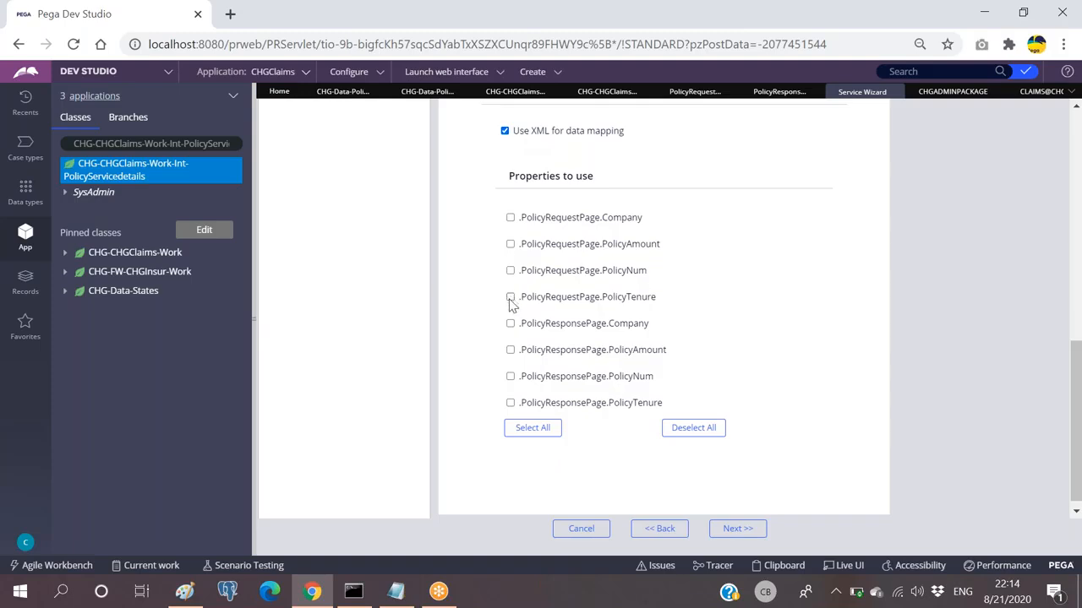
left_click(510, 377)
left_click(510, 403)
left_click(735, 529)
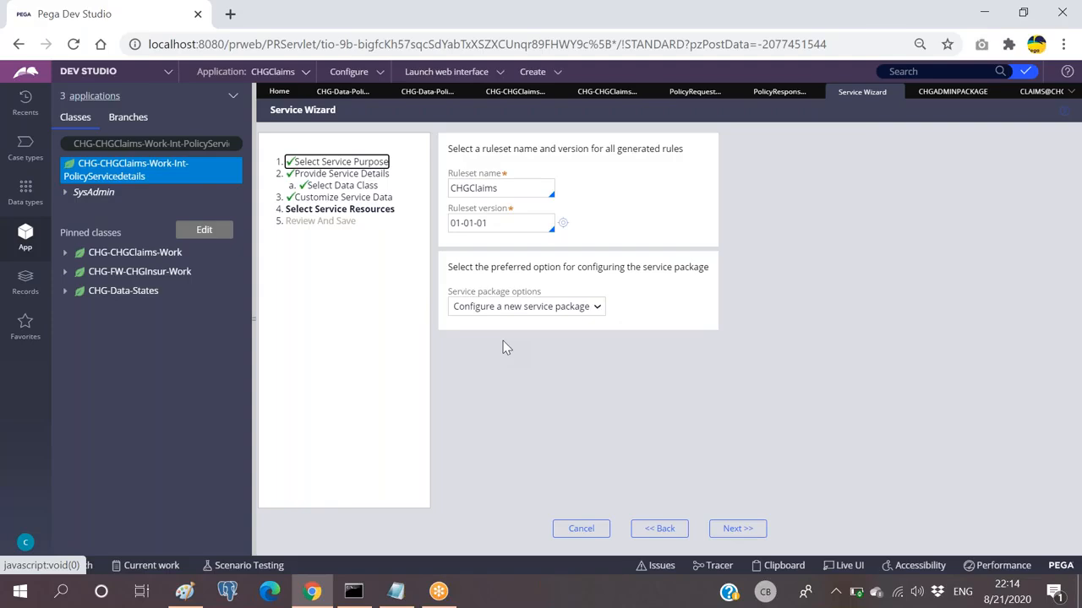
Choose Use an existing service package, and set the ruleset for generated rules to CHGClaimsInt version 01-01-02.
left_click(566, 307)
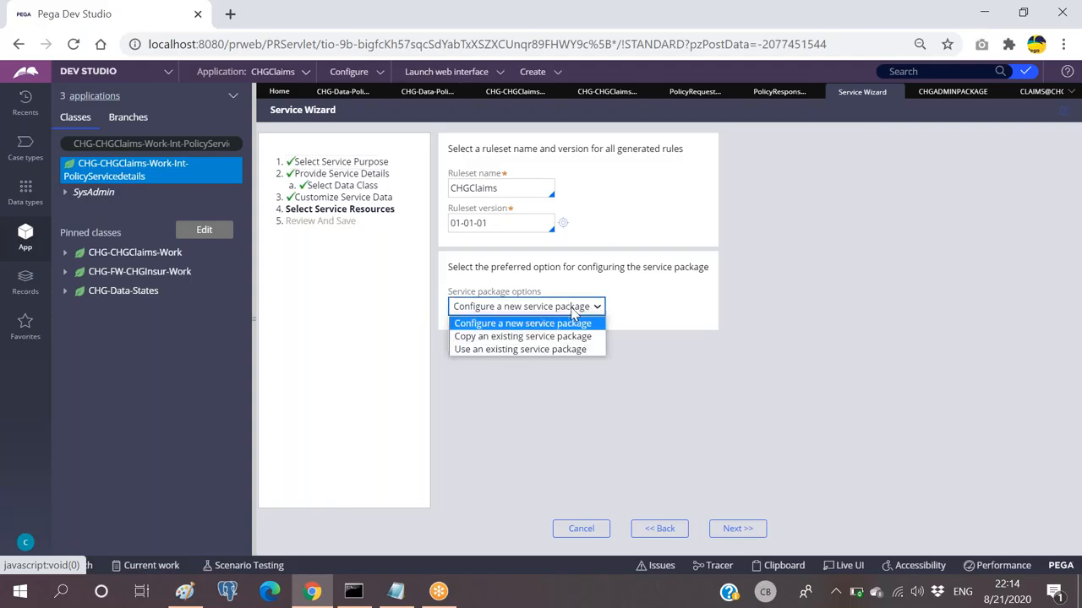
left_click(517, 349)
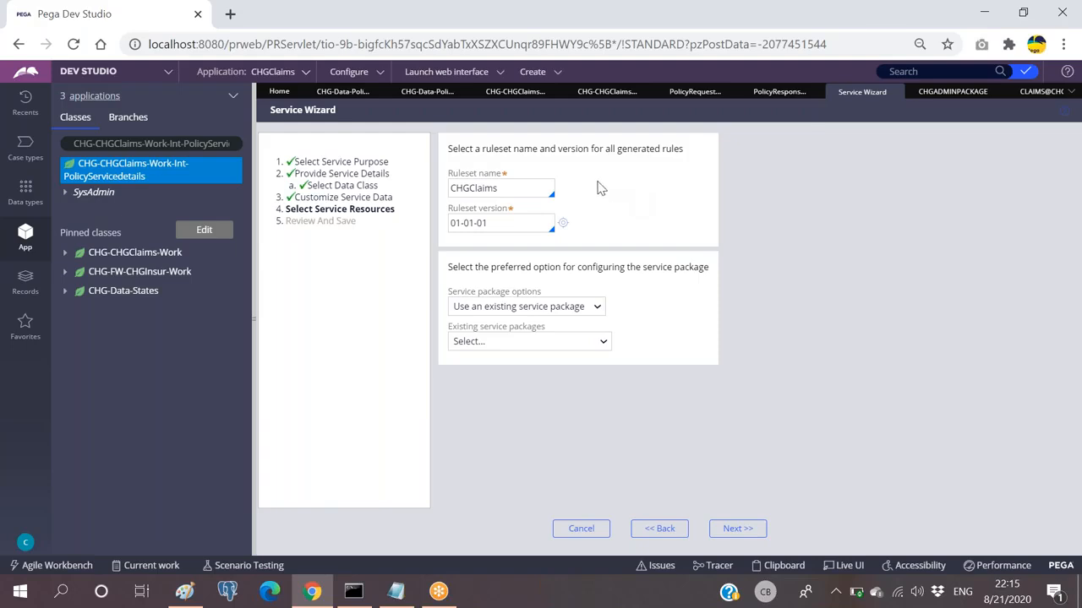
left_click(513, 190)
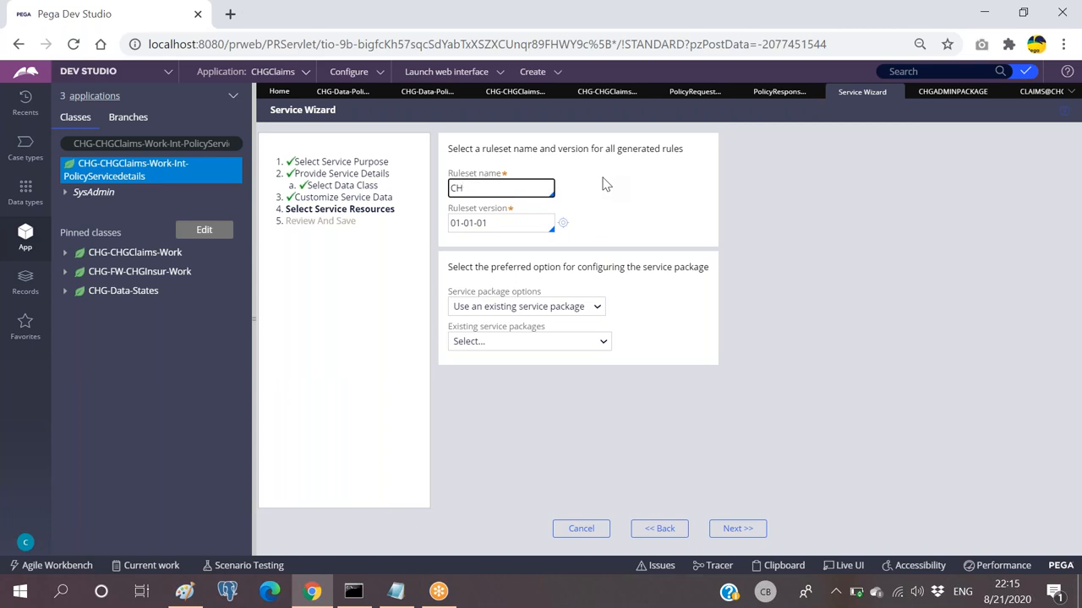
key("Down")
key("Down")
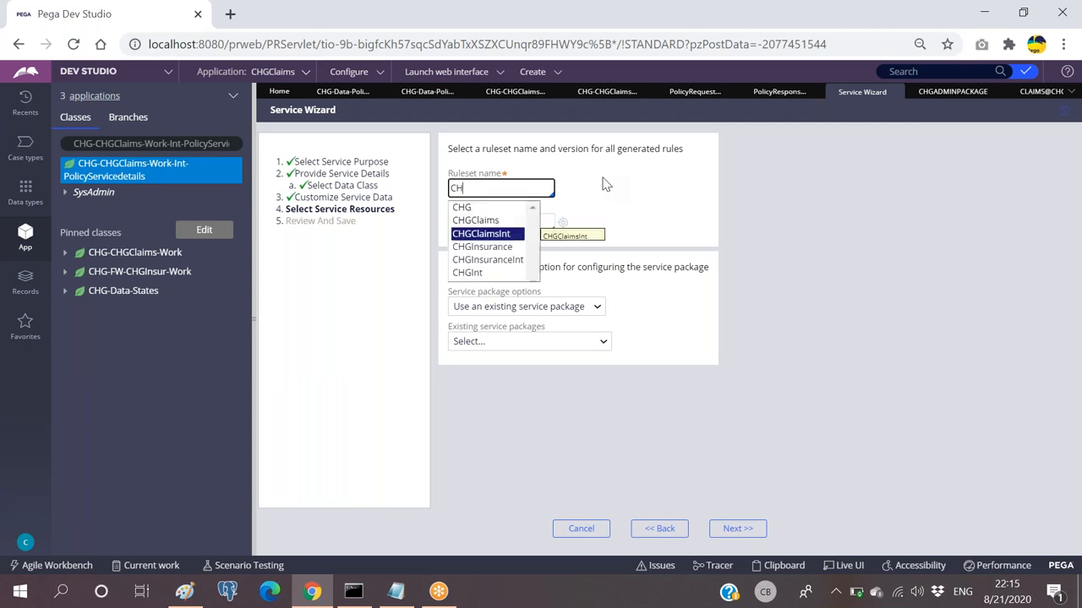
key("Return")
left_click(515, 223)
key("BackSpace")
key("BackSpace")
key("BackSpace")
key("BackSpace")
key("BackSpace")
key("BackSpace")
key("BackSpace")
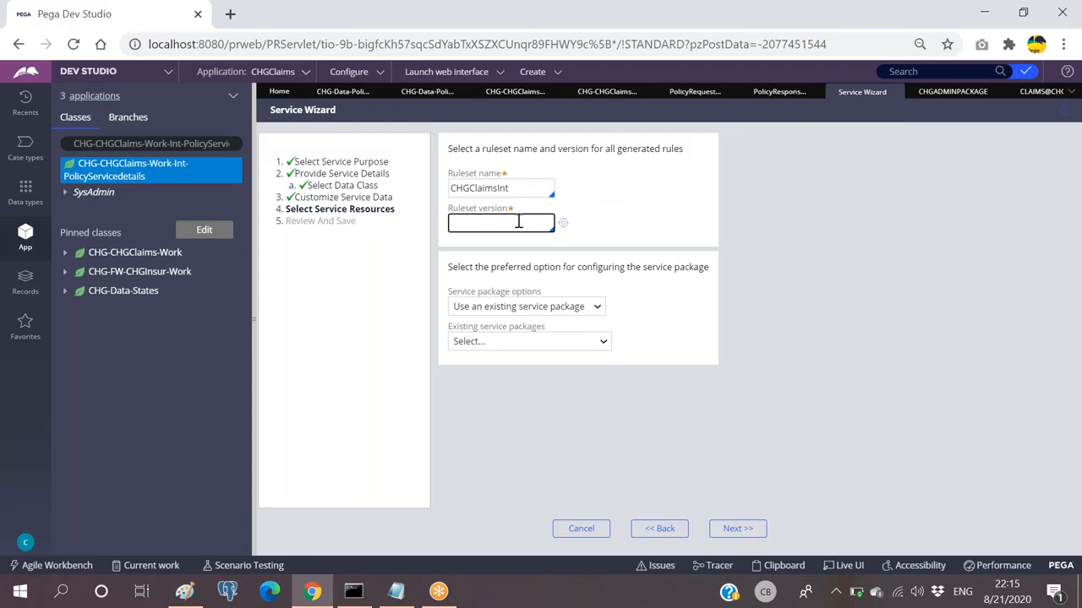
type("01-01-02")
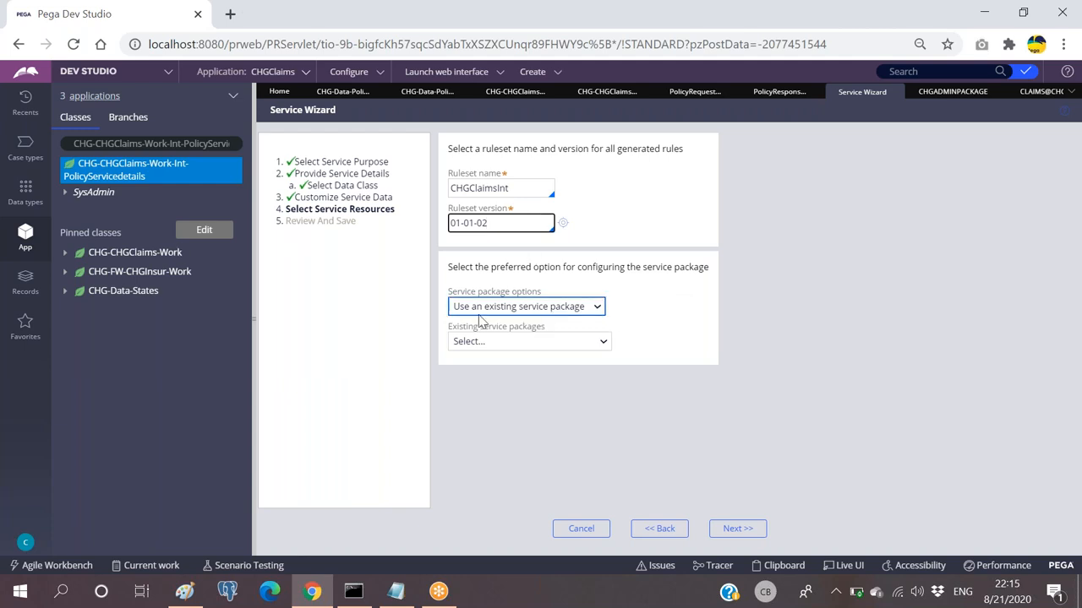
Switch the service package option to Configure a new service package.
left_click(547, 311)
left_click(507, 327)
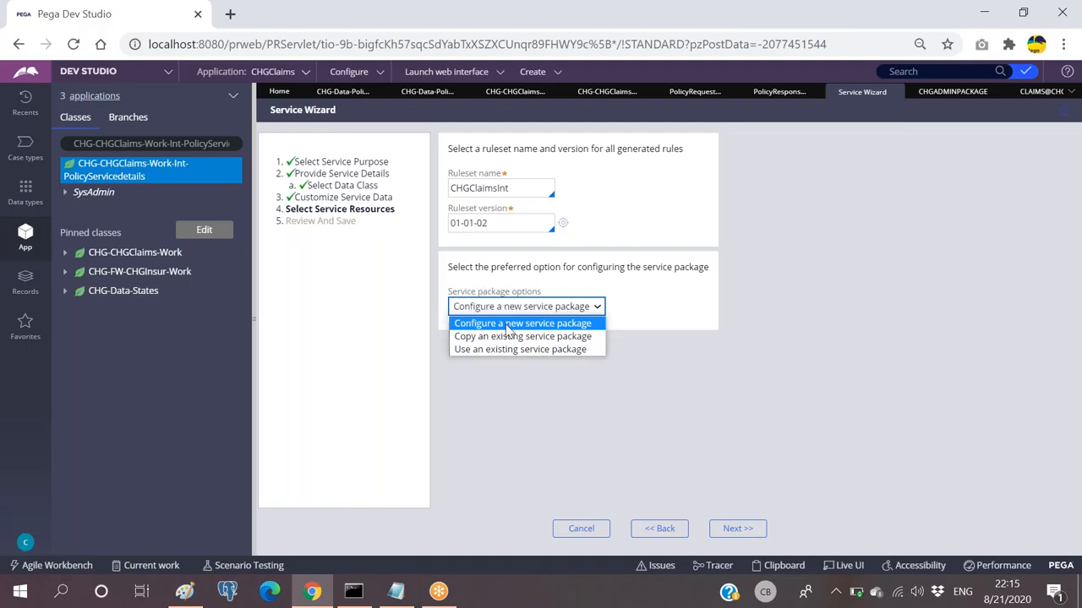
left_click(507, 330)
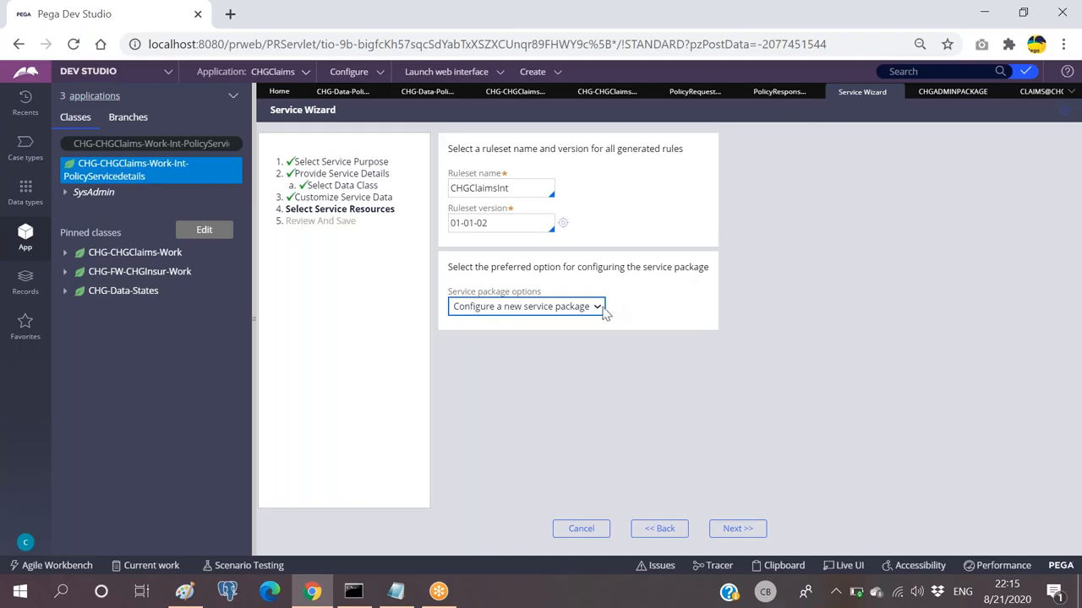
Choose to use the existing service package CHGAdminPackage and advance the wizard to Review And Save.
left_click(559, 310)
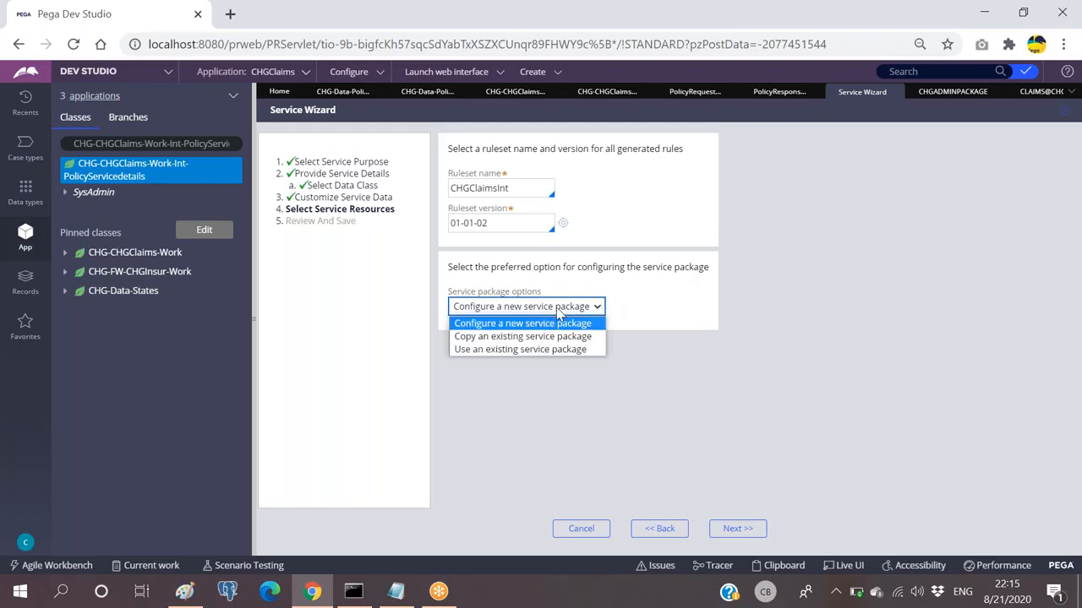
left_click(498, 350)
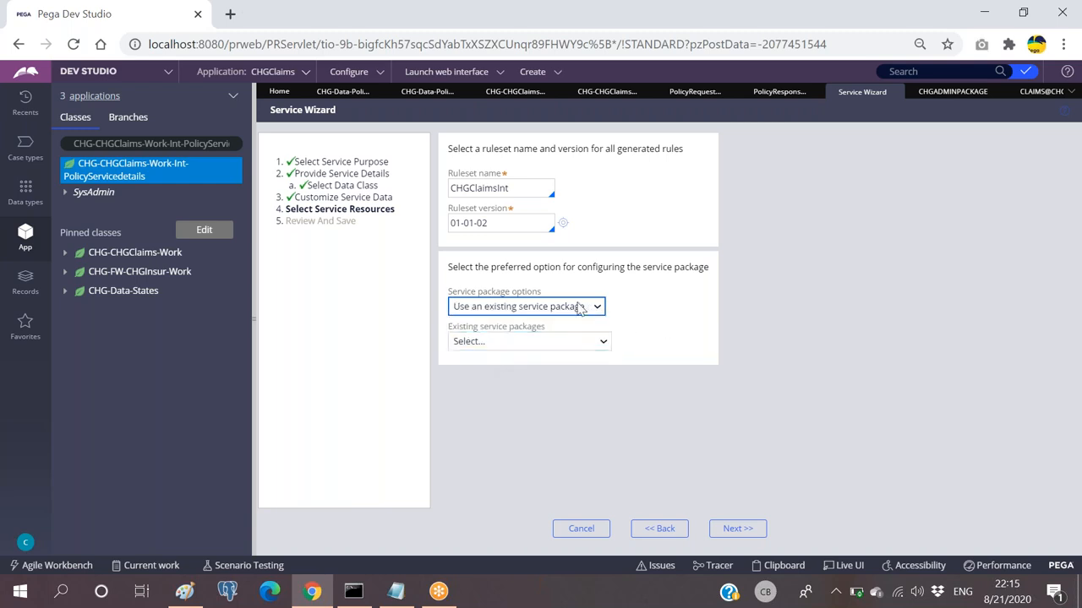
left_click(546, 343)
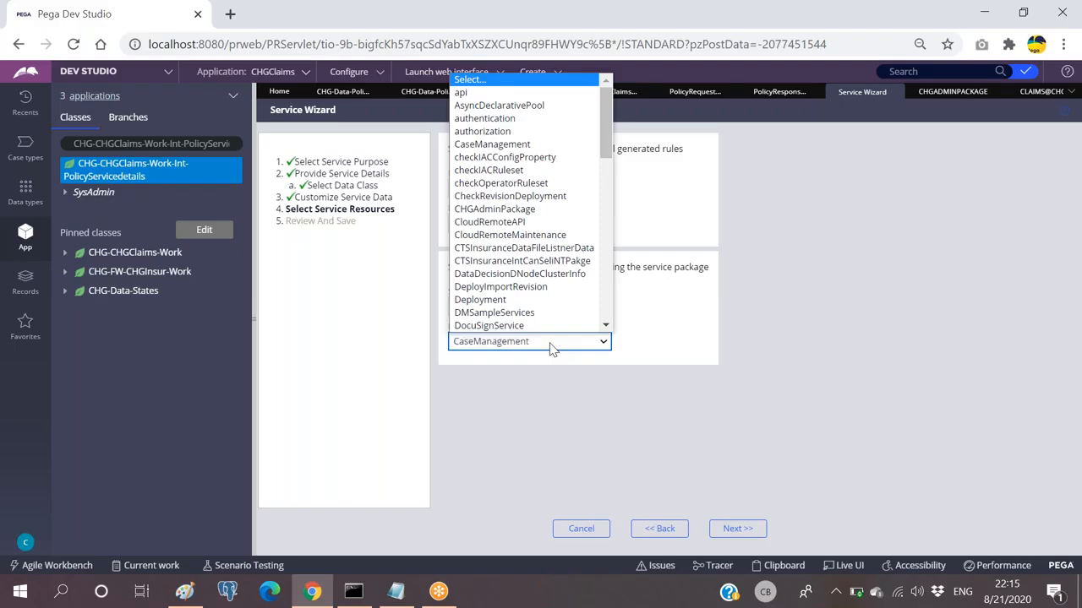
type("chg")
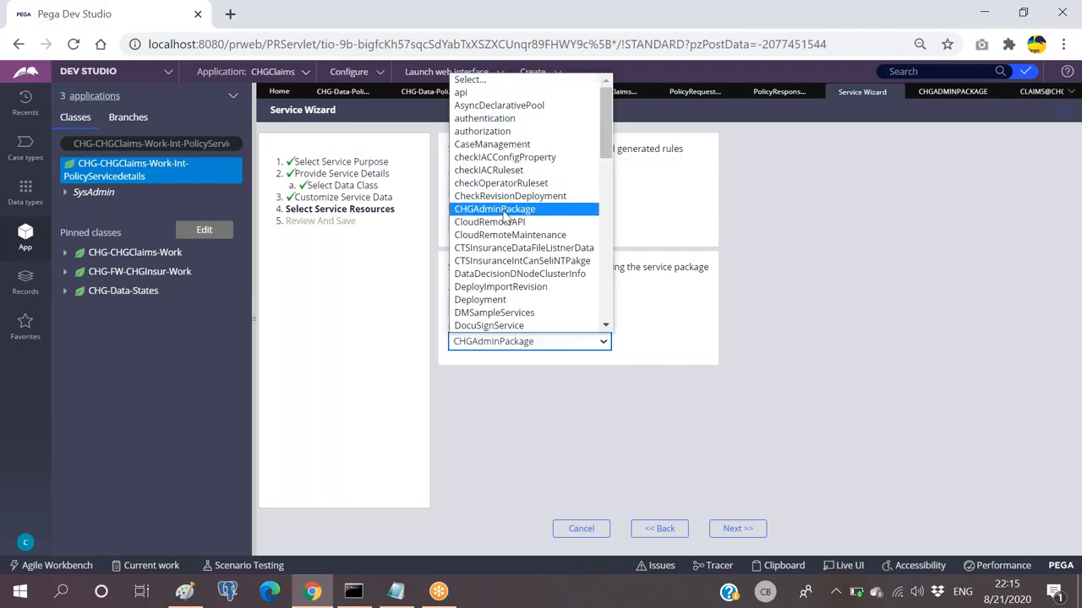
left_click(507, 215)
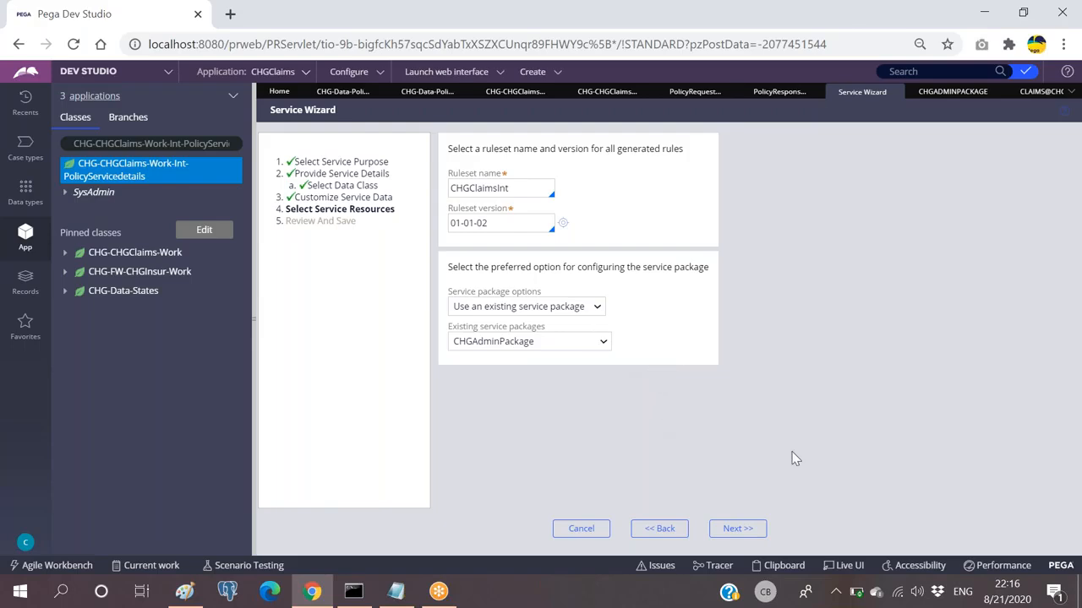
left_click(736, 531)
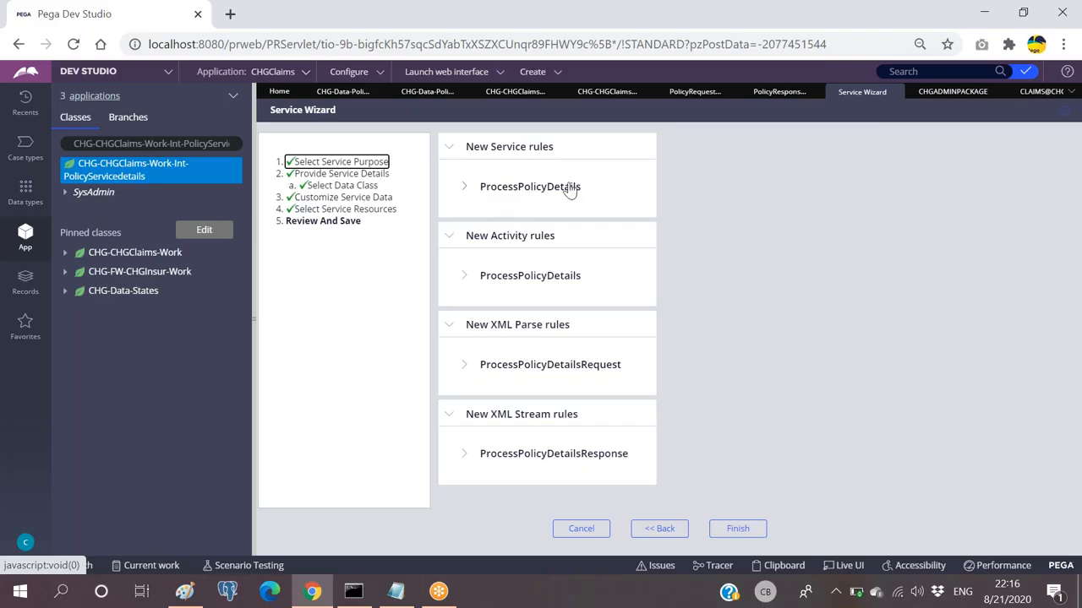
Review the details of the new ProcessPolicyDetails service rule, its request and response parameters, and the ProcessPolicyDetails activity rule.
left_click(466, 191)
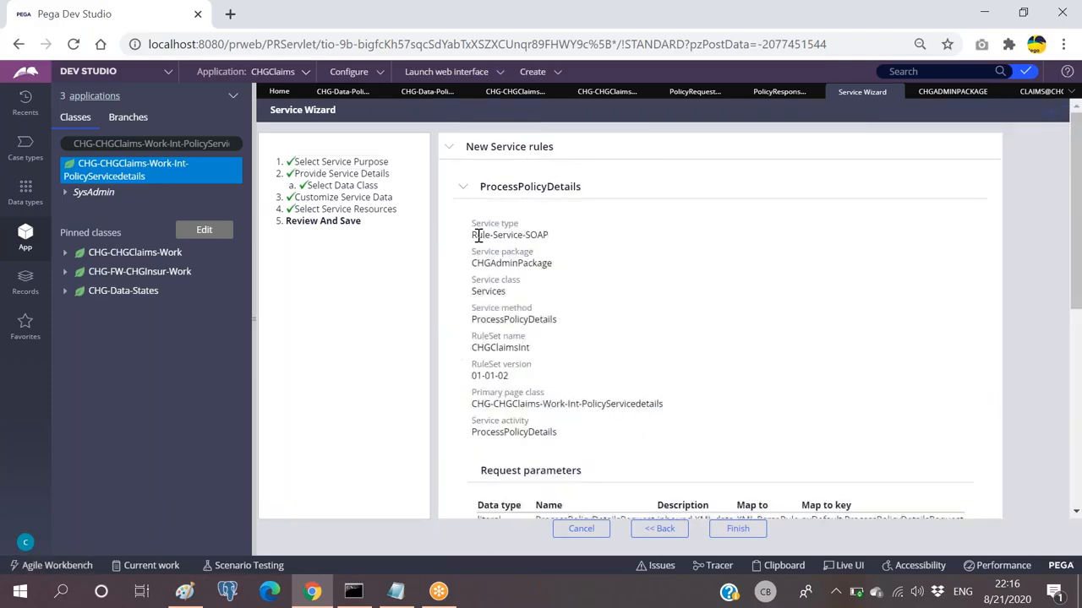
left_click_drag(476, 235, 548, 235)
scroll(599, 244, "down", 1)
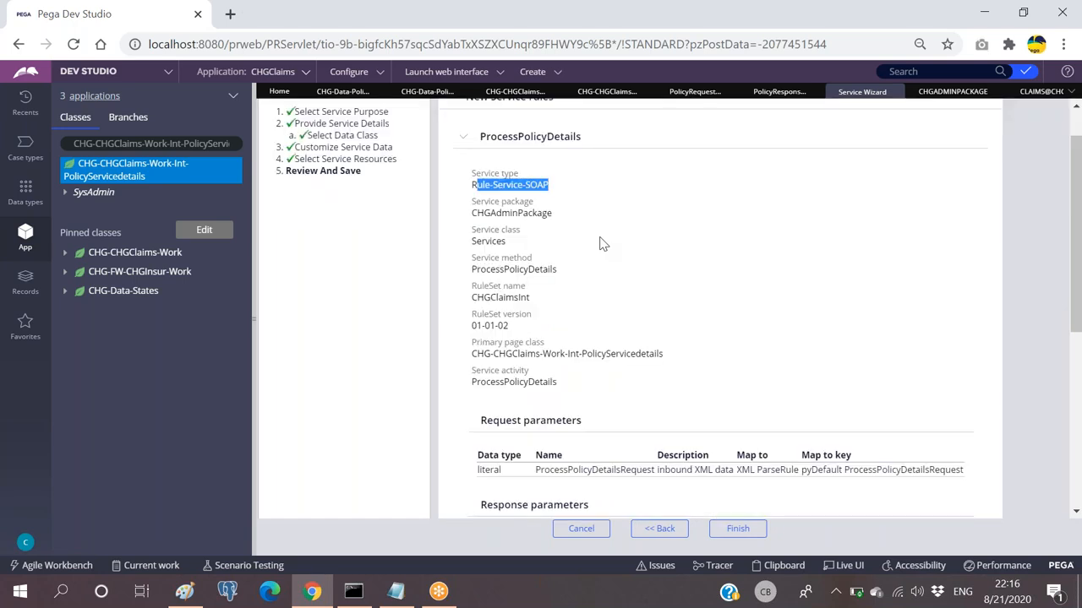
scroll(580, 175, "down", 1)
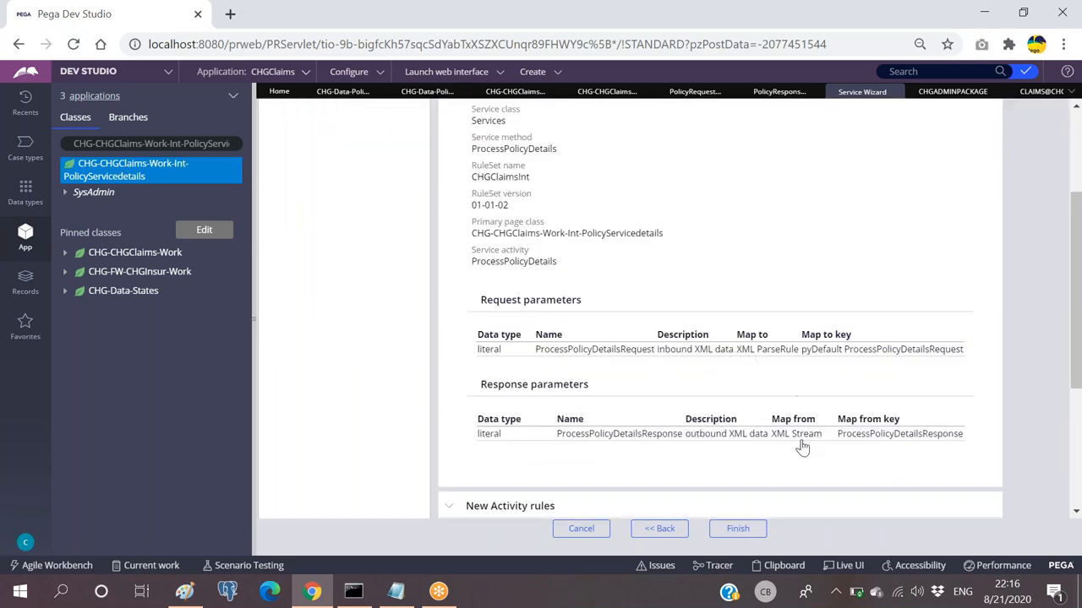
scroll(752, 353, "down", 3)
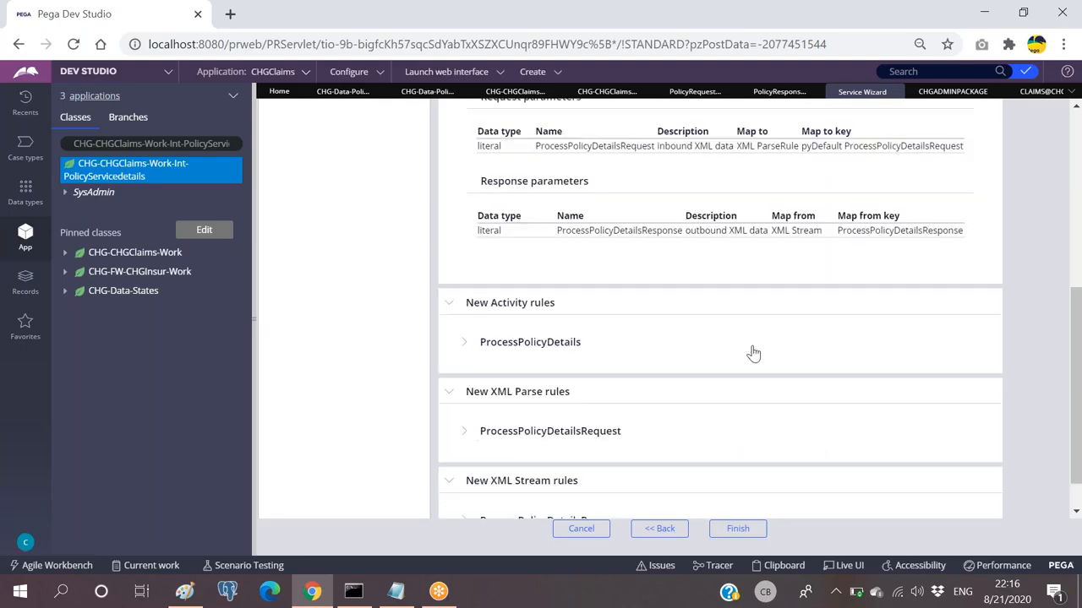
left_click(465, 301)
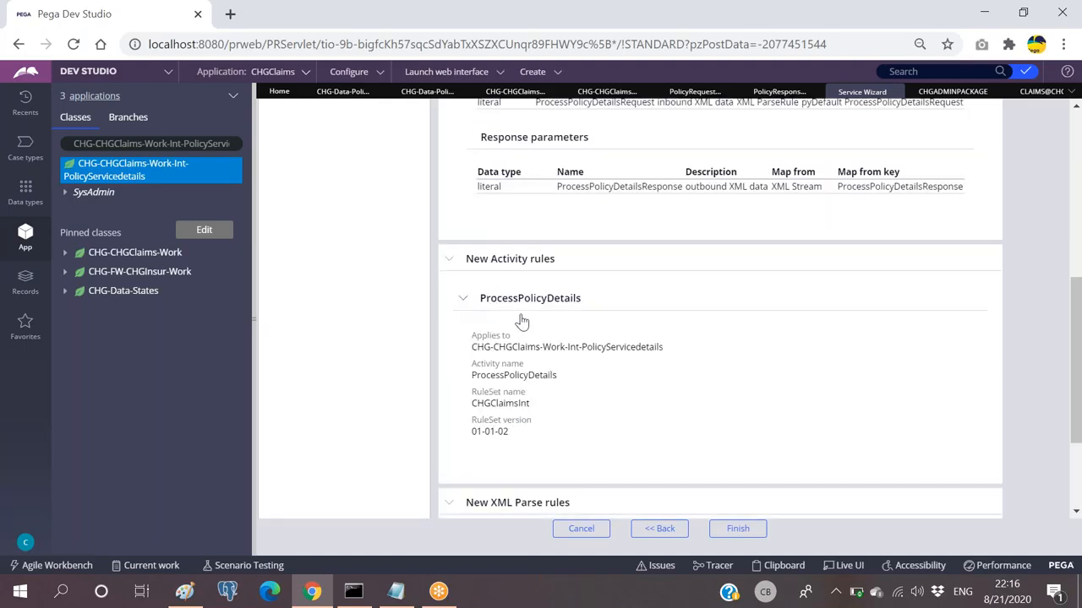
left_click_drag(477, 378, 558, 368)
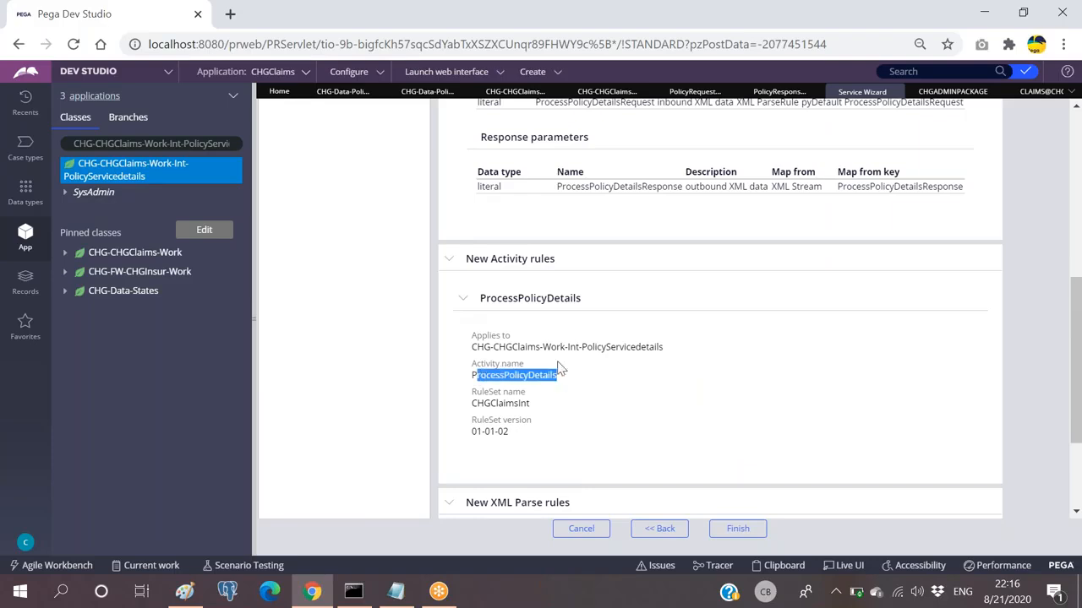
left_click_drag(475, 347, 690, 347)
left_click(663, 389)
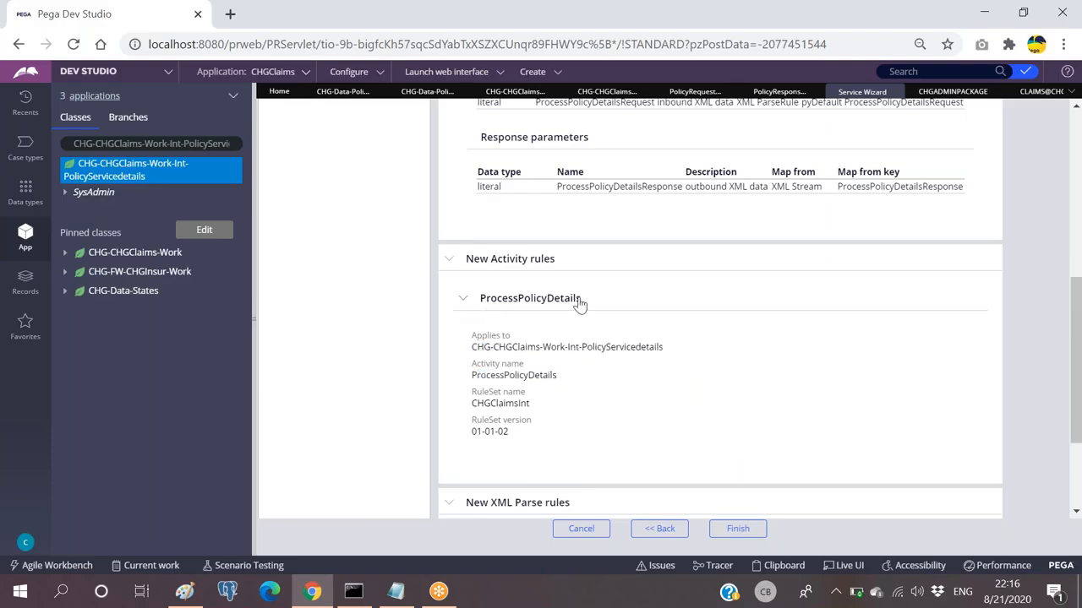
left_click_drag(471, 375, 559, 375)
scroll(614, 375, "down", 4)
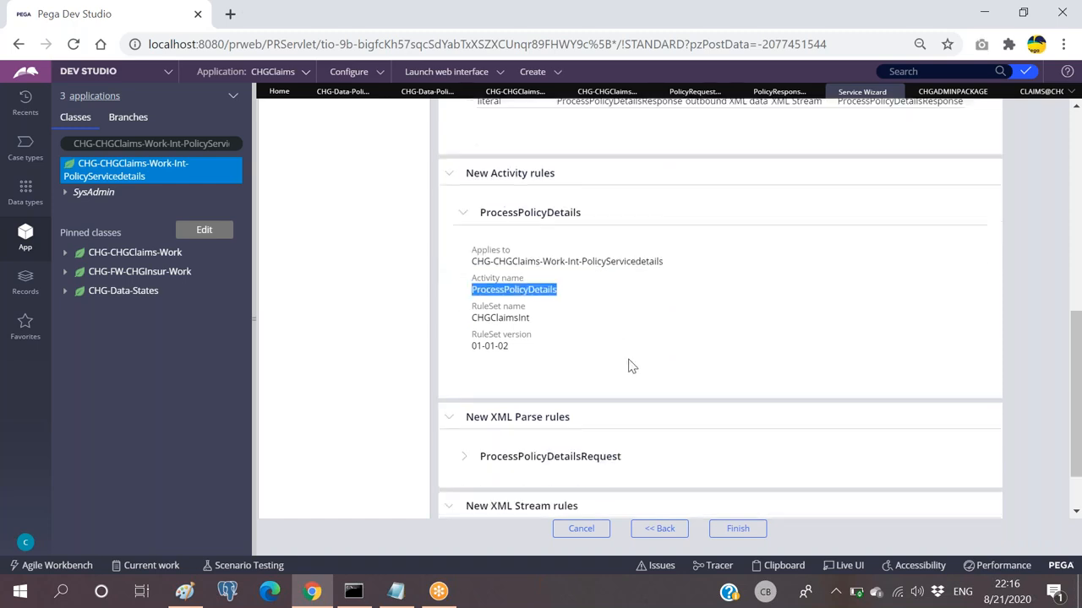
Review the details of the new XML Parse rule ProcessPolicyDetailsRequest and the XML Stream rule ProcessPolicyDetailsResponse.
left_click(466, 390)
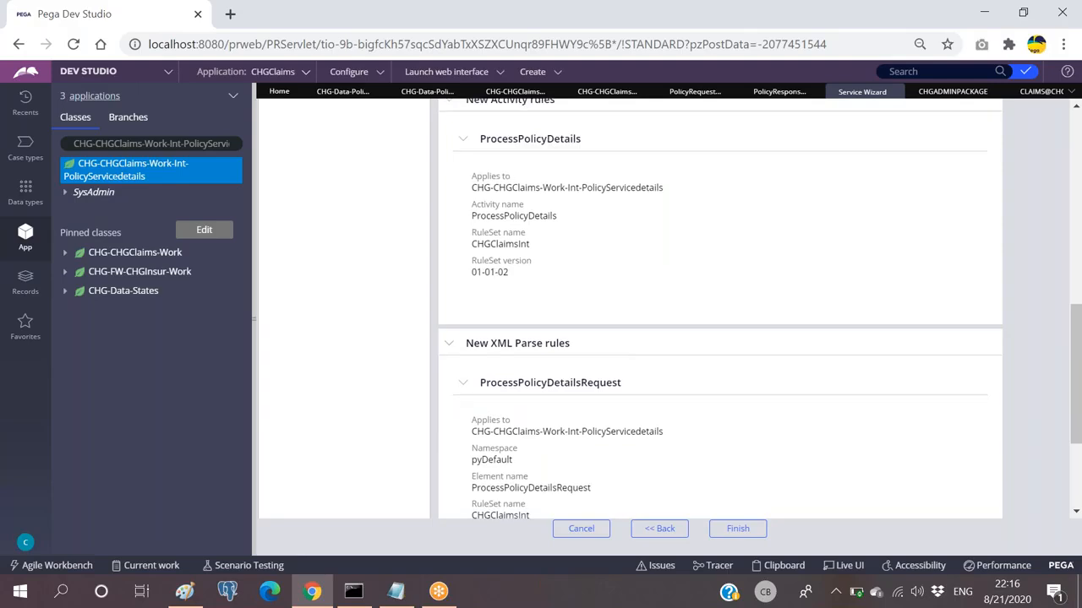
scroll(469, 422, "down", 5)
left_click(466, 478)
scroll(531, 390, "down", 5)
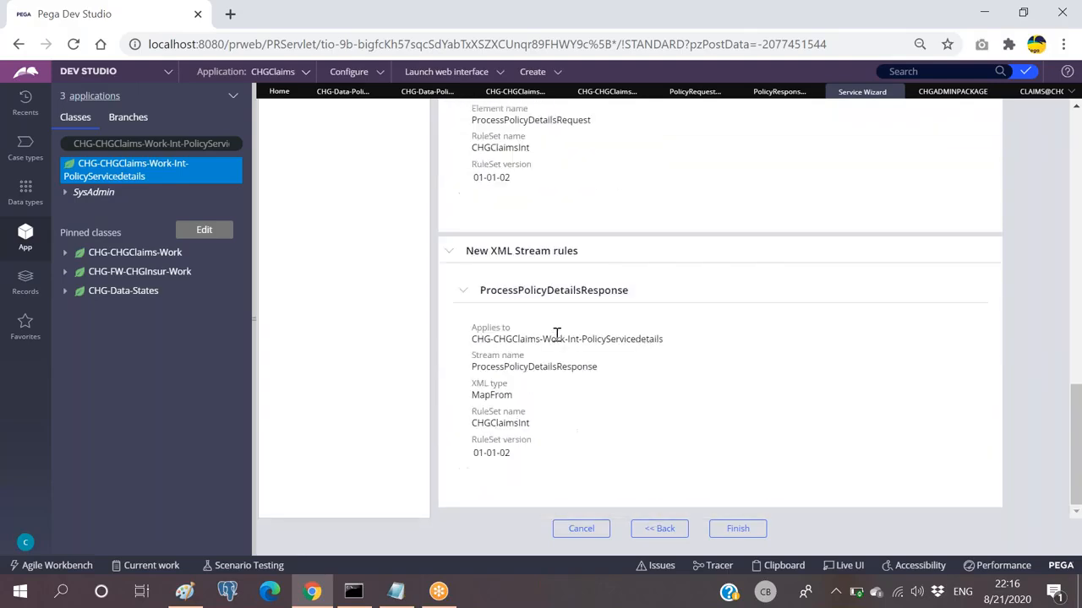
scroll(553, 330, "up", 20)
scroll(547, 313, "up", 3)
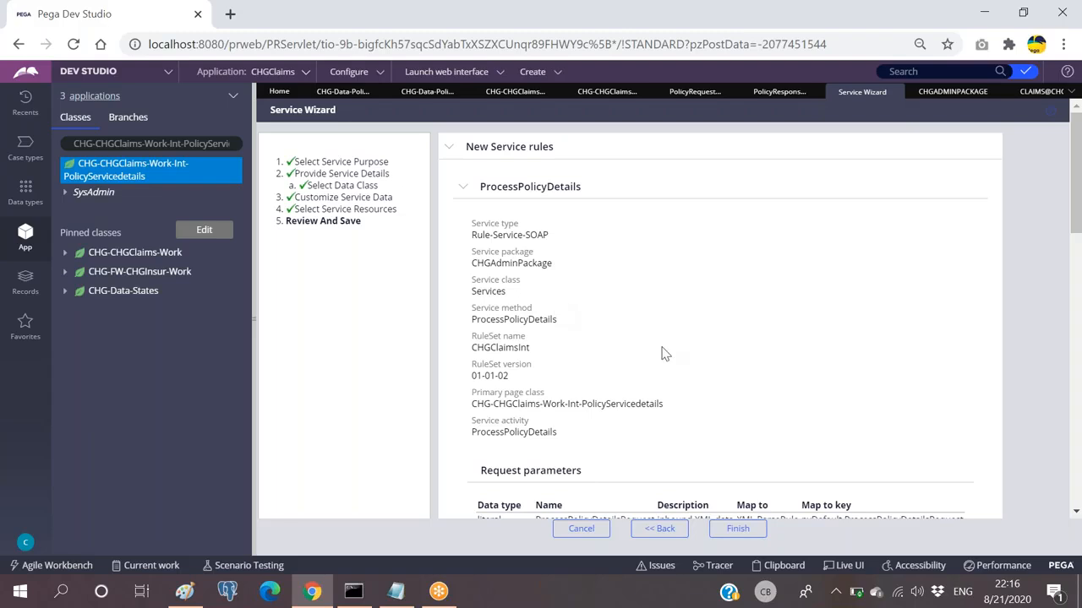
Finish the service configuration to generate the rules, and open the generated WSDL URL.
scroll(664, 354, "down", 20)
left_click(737, 530)
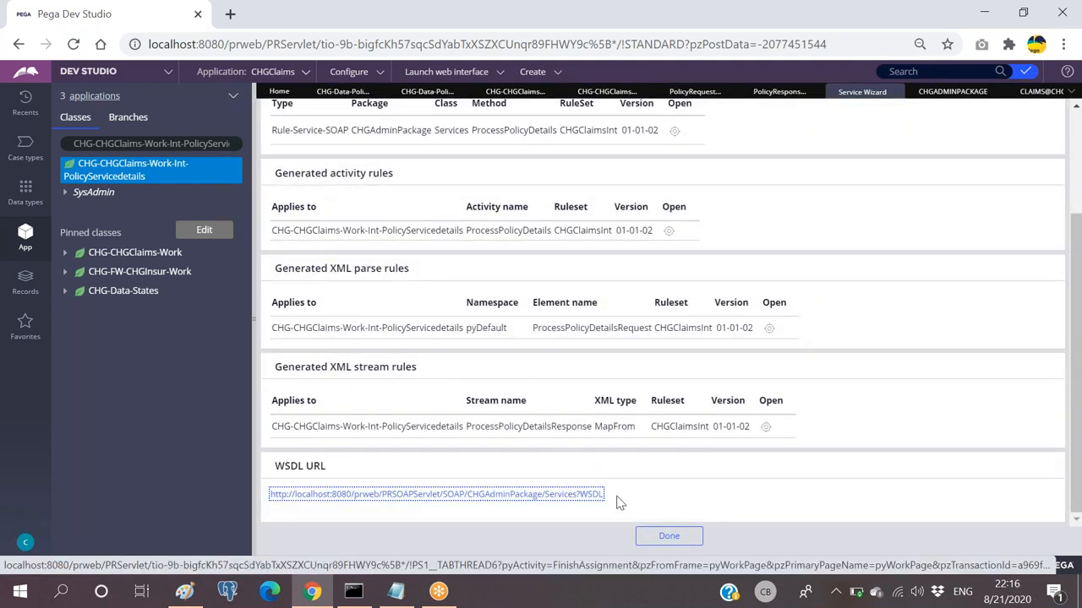
left_click(369, 497)
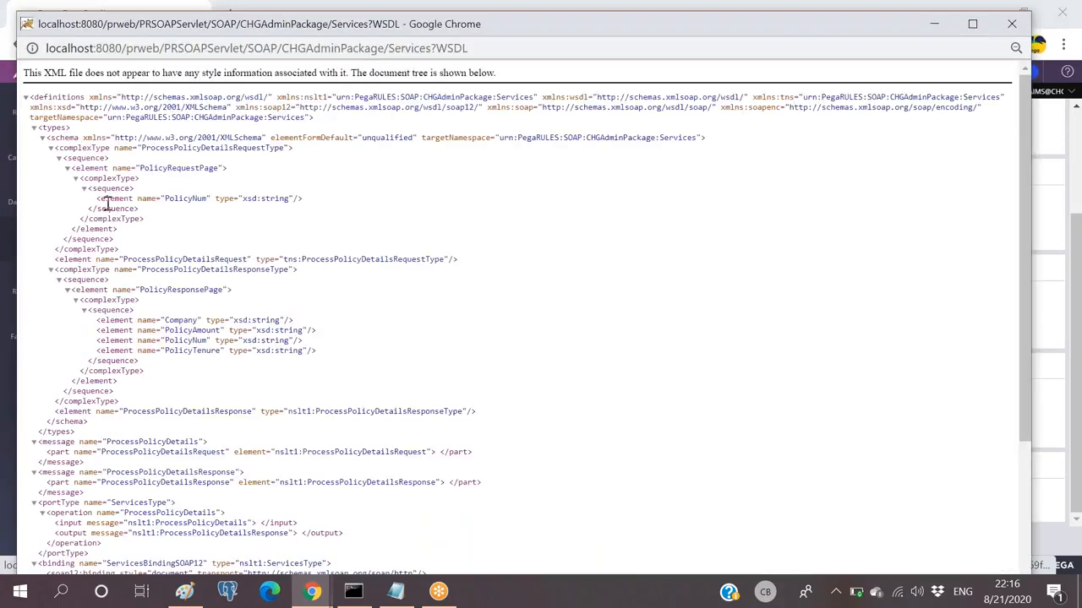
Examine the PolicyRequestPage and PolicyResponsePage elements and their child properties in the WSDL schema.
left_click_drag(92, 187, 150, 212)
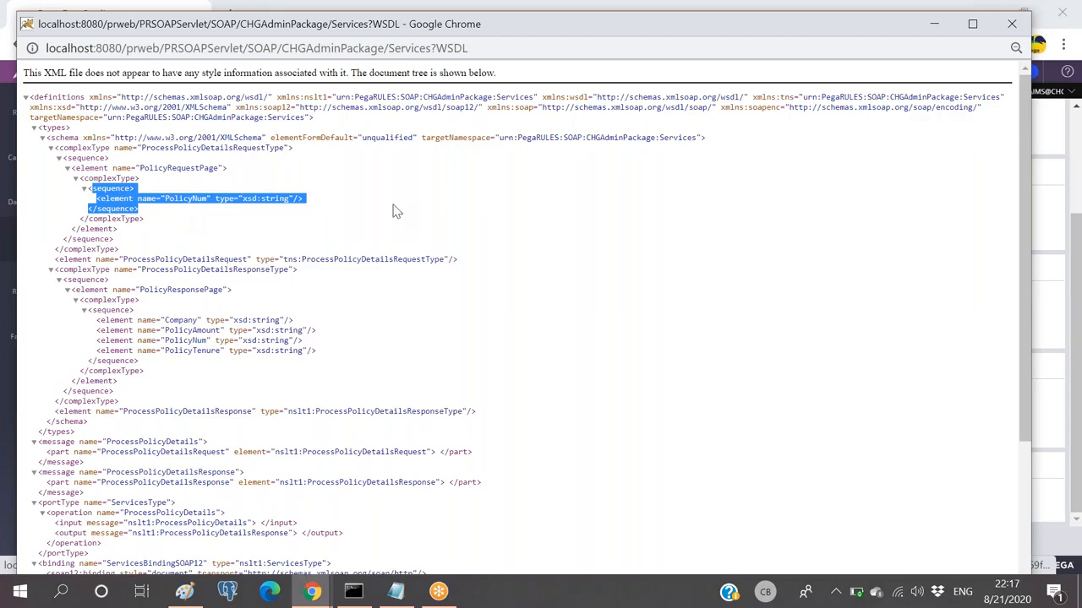
left_click(325, 209)
left_click_drag(95, 187, 160, 214)
left_click(217, 211)
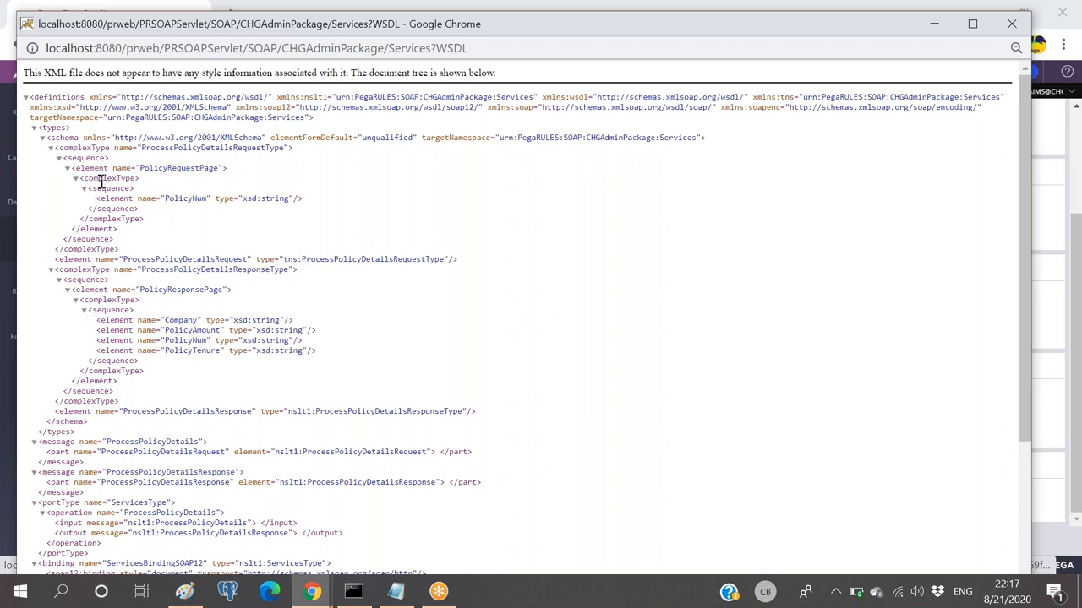
double_click(179, 199)
double_click(187, 289)
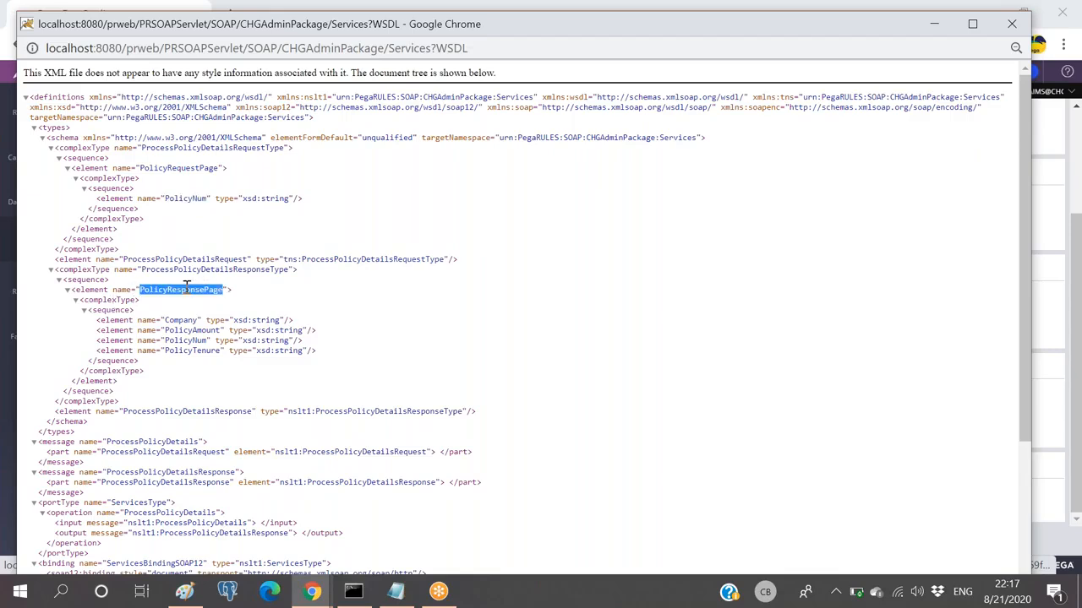
left_click(181, 320)
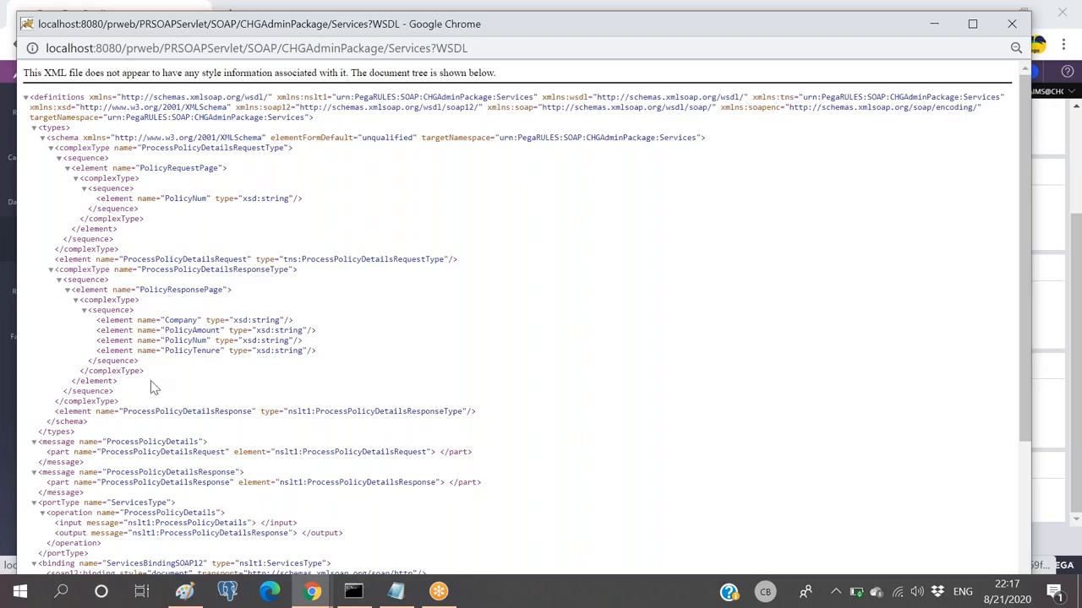
left_click_drag(179, 338, 181, 353)
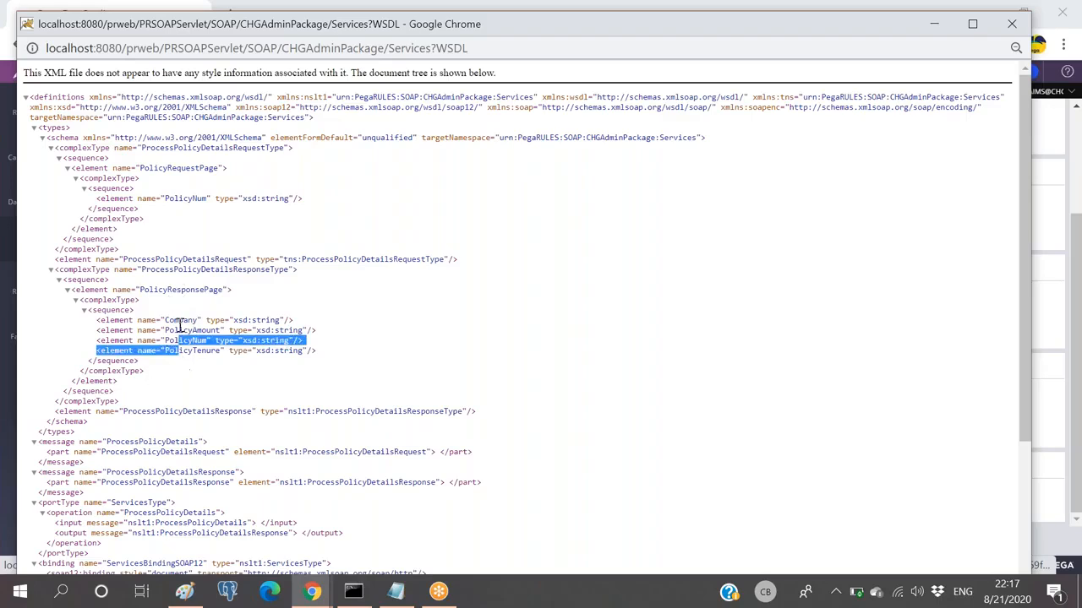
left_click(380, 332)
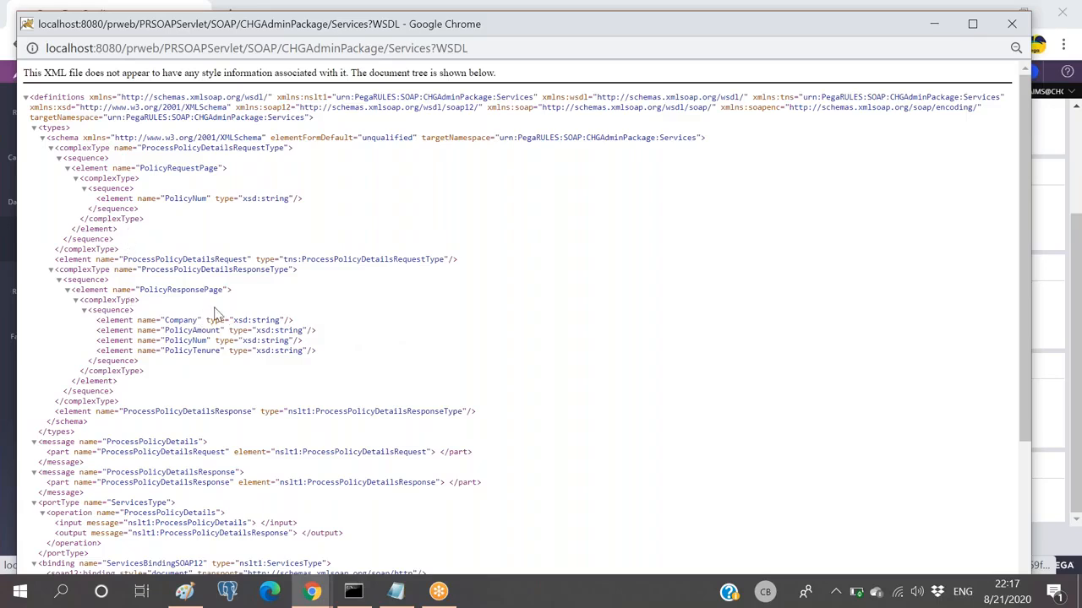
Examine the operation, SOAP bindings and service address in the enlarged WSDL window, and close the window.
scroll(283, 323, "down", 3)
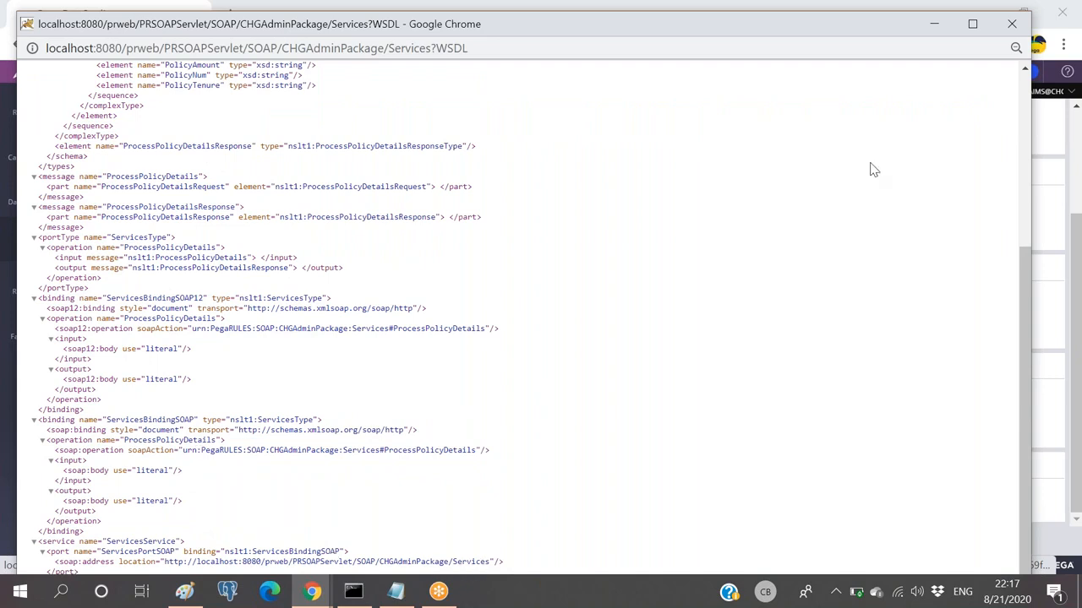
left_click(971, 24)
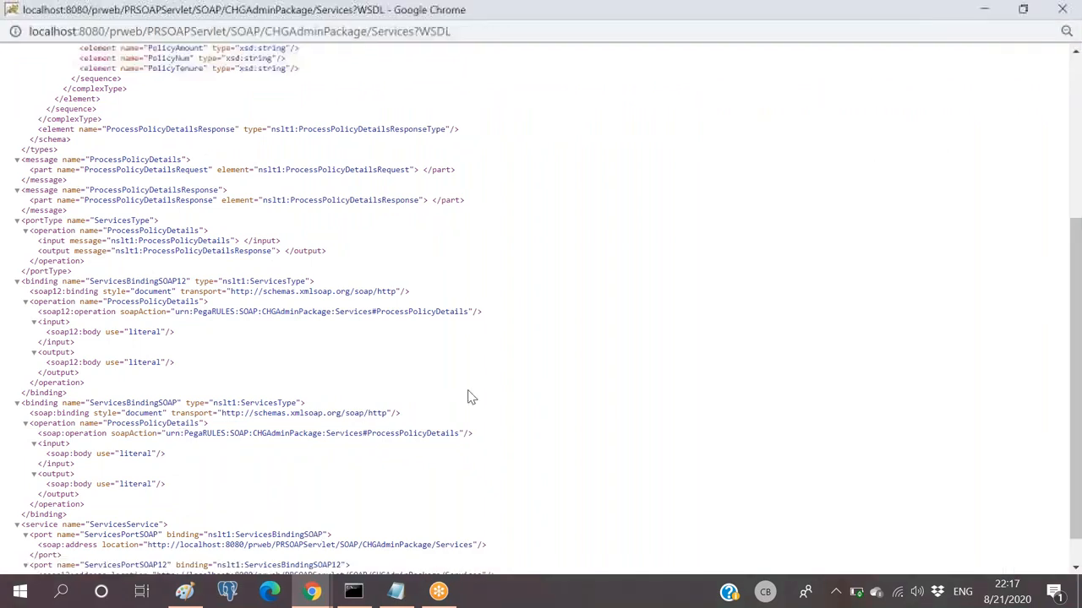
scroll(467, 397, "down", 1)
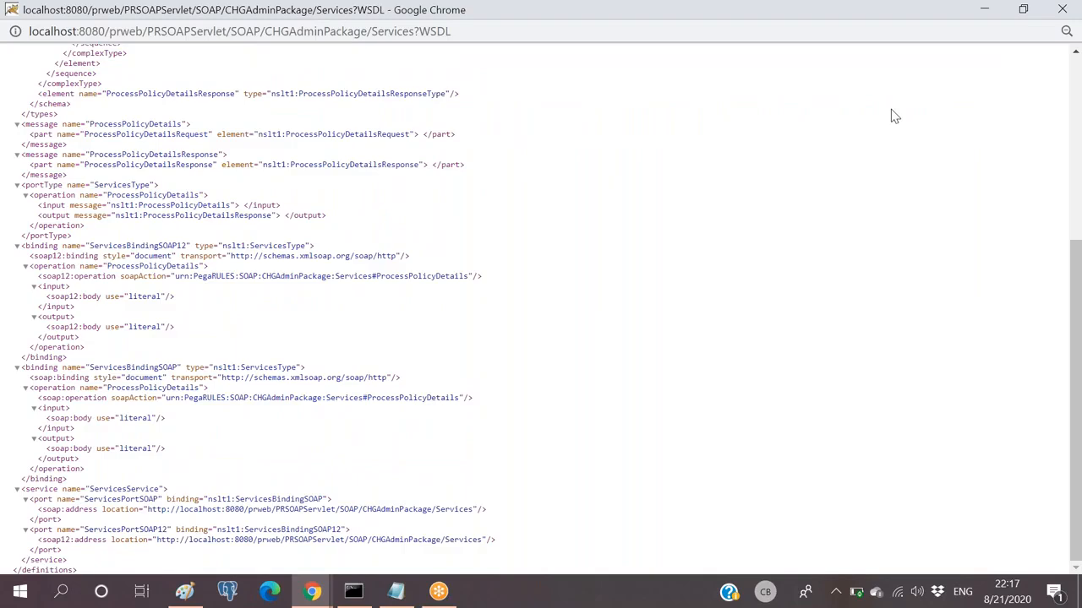
scroll(935, 78, "up", 5)
left_click(1063, 10)
Check the lists of generated service, activity, XML parse and XML stream rules, and exit the Service Wizard.
left_click(654, 503)
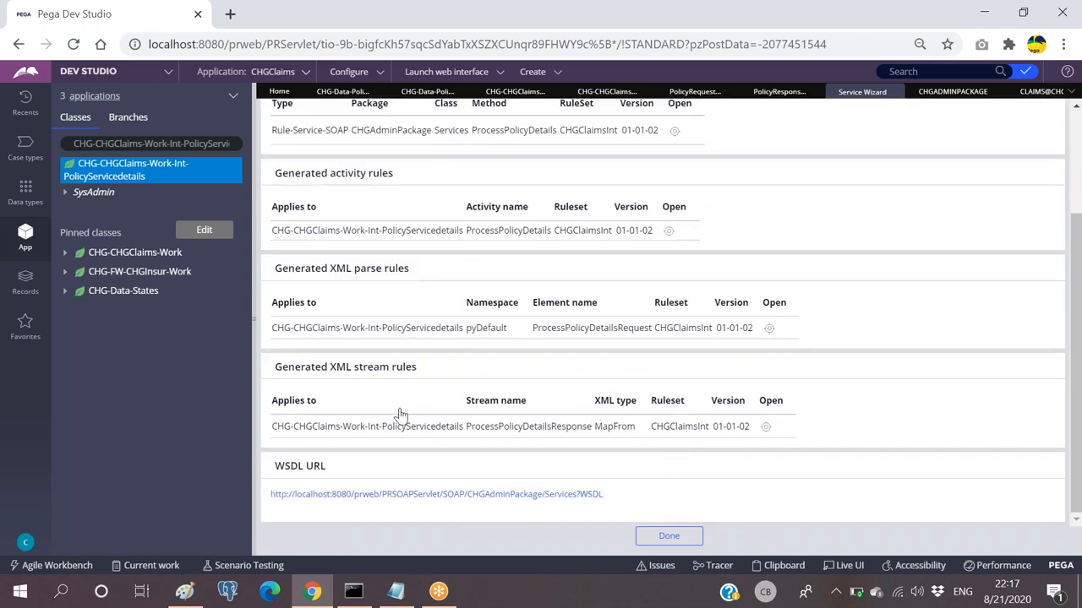
scroll(575, 404, "up", 3)
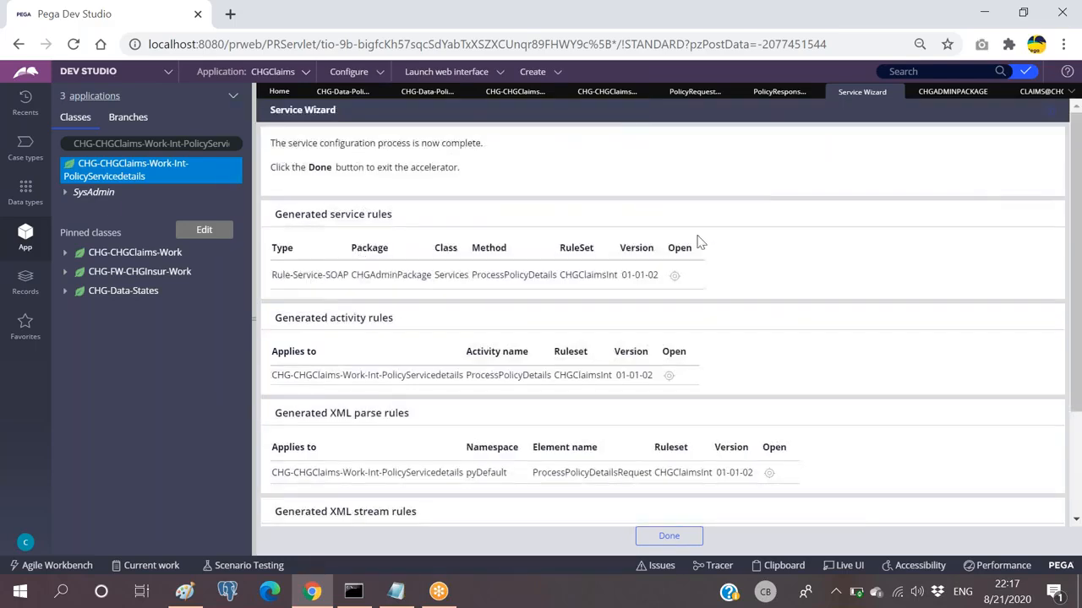
scroll(605, 359, "down", 3)
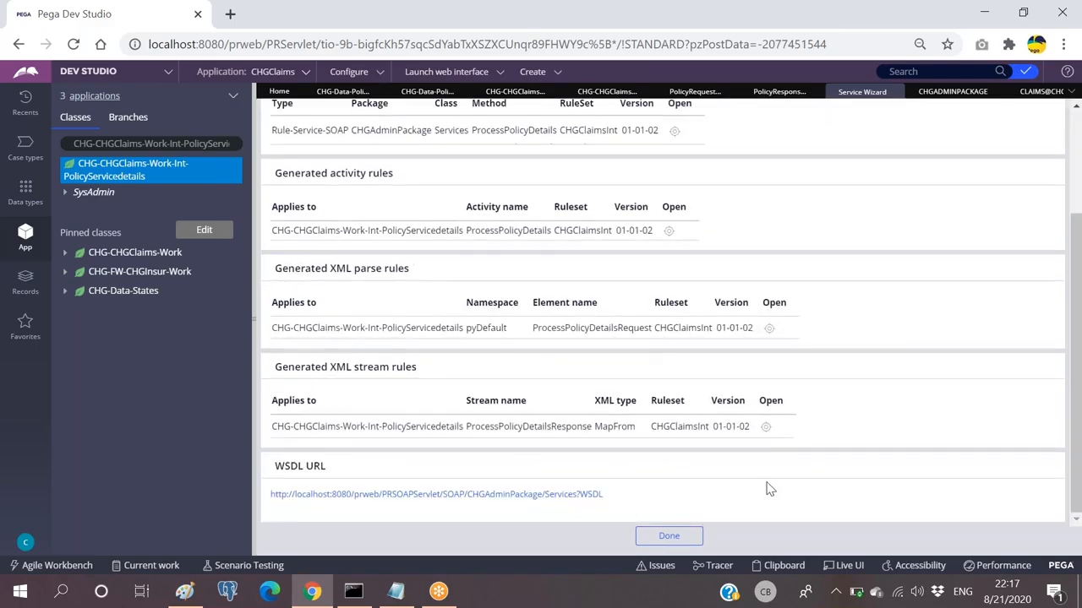
left_click(677, 536)
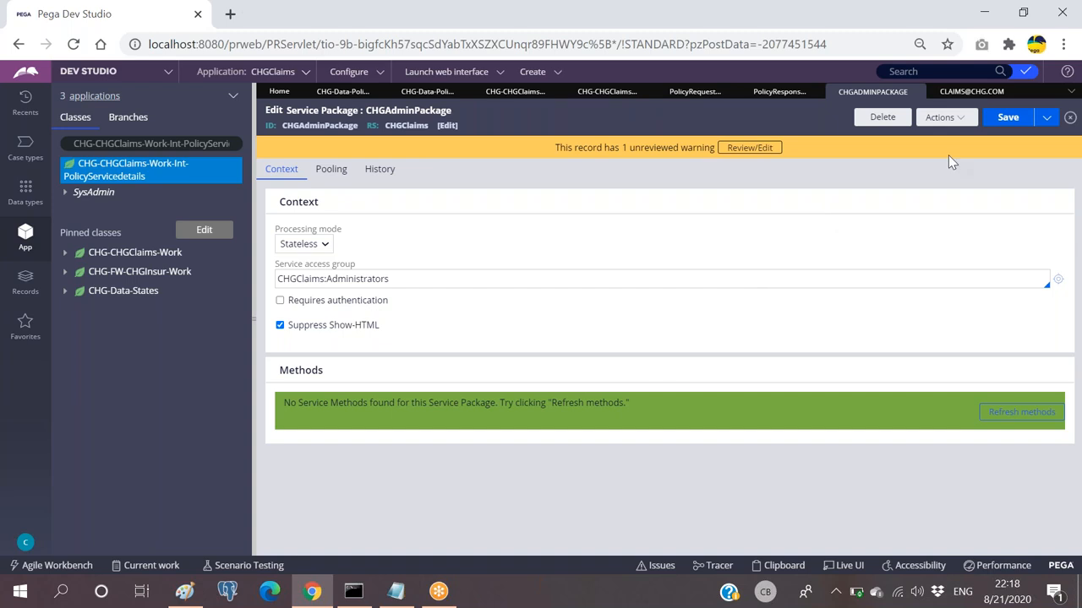
Refresh the CHGAdminPackage service package record and check its SOAP methods and WSDL deployment results.
left_click(945, 119)
left_click(923, 135)
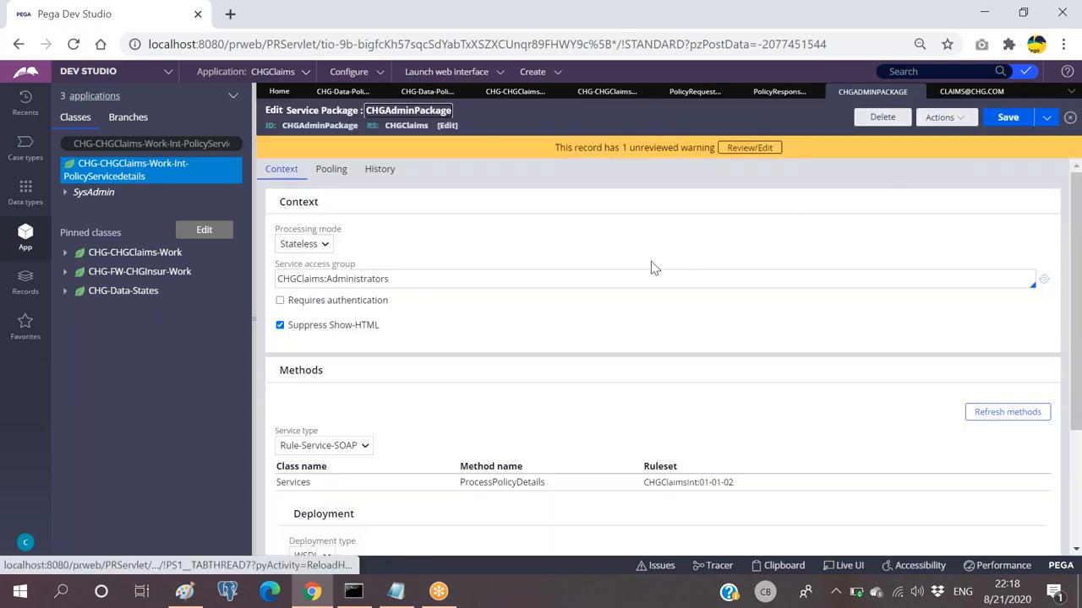
scroll(384, 412, "down", 2)
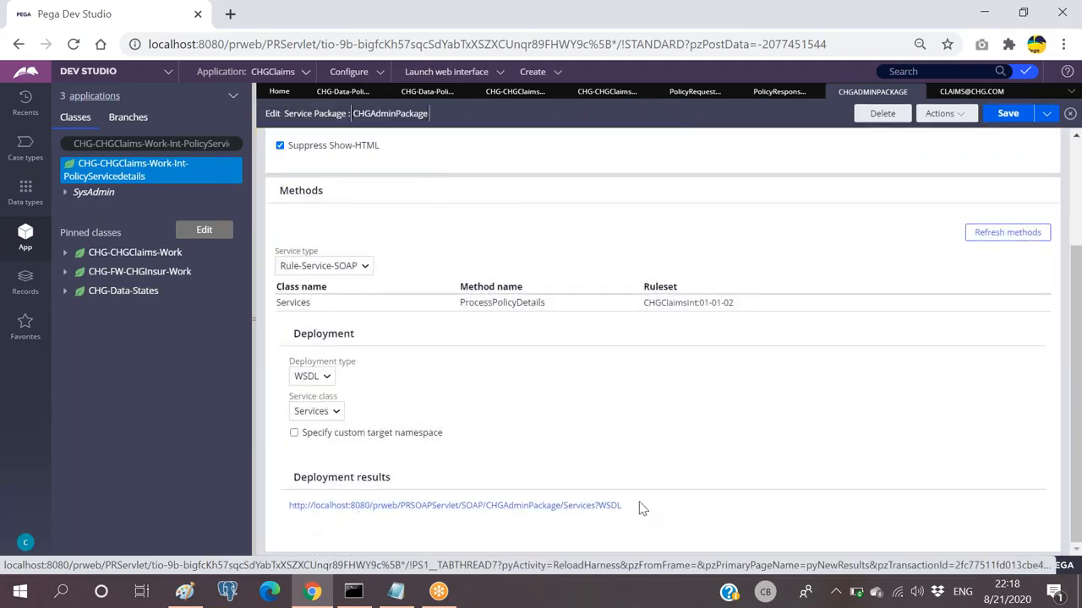
scroll(497, 447, "up", 3)
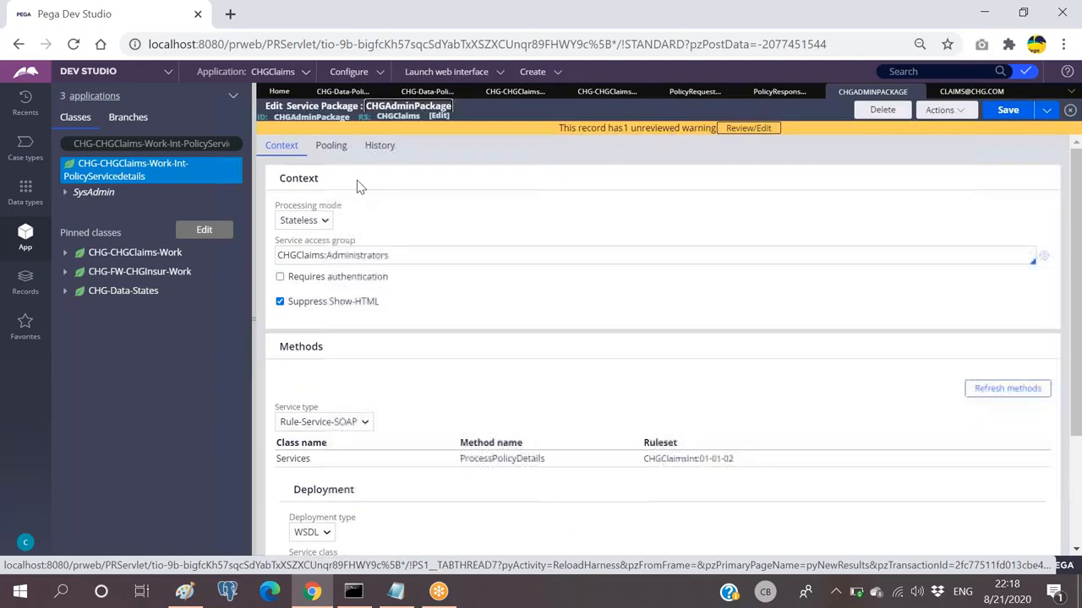
Check the access group, SOAP method and WSDL deployment results of the CHGAdminPackage record, and save the record.
scroll(452, 190, "down", 2)
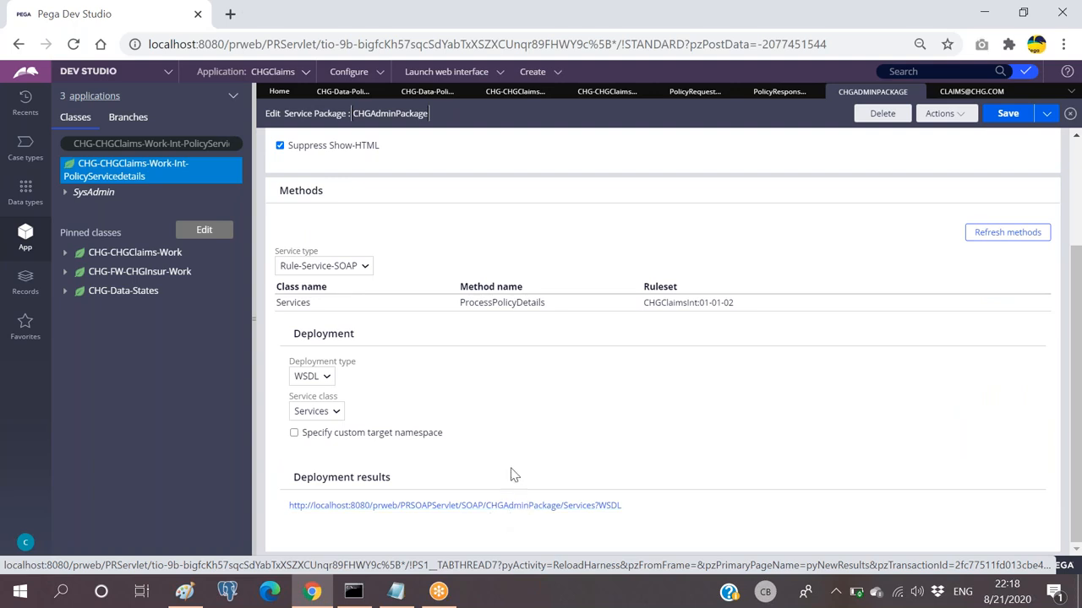
scroll(449, 195, "up", 3)
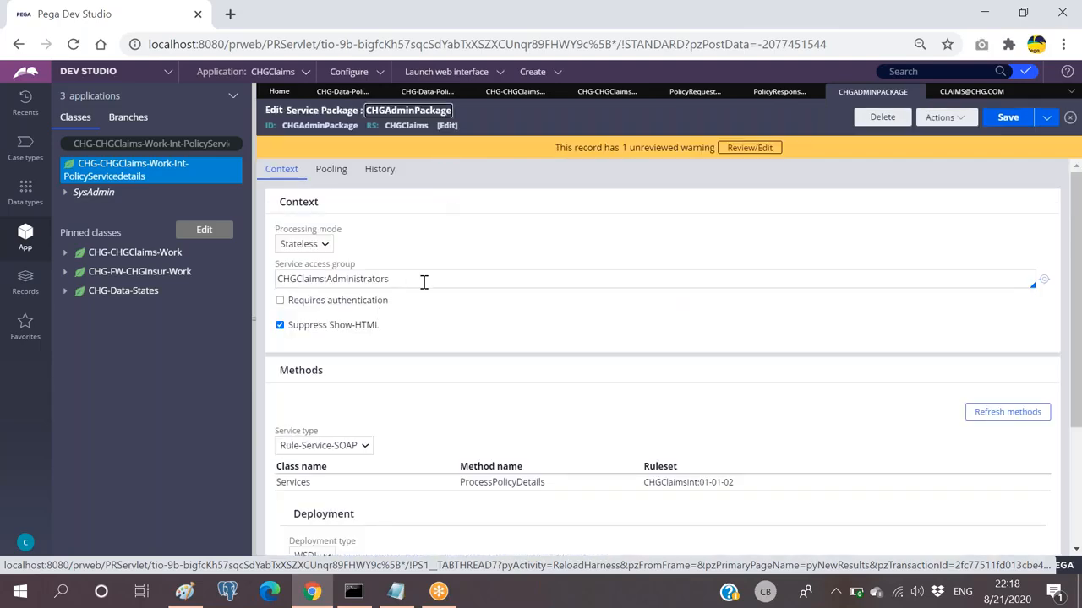
scroll(463, 338, "down", 3)
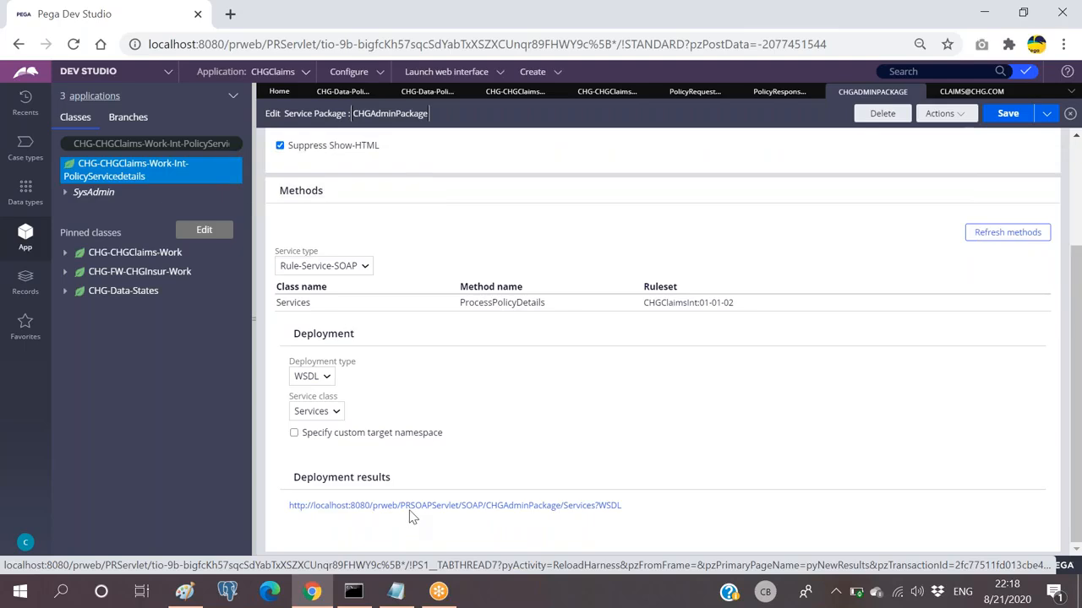
scroll(572, 442, "up", 3)
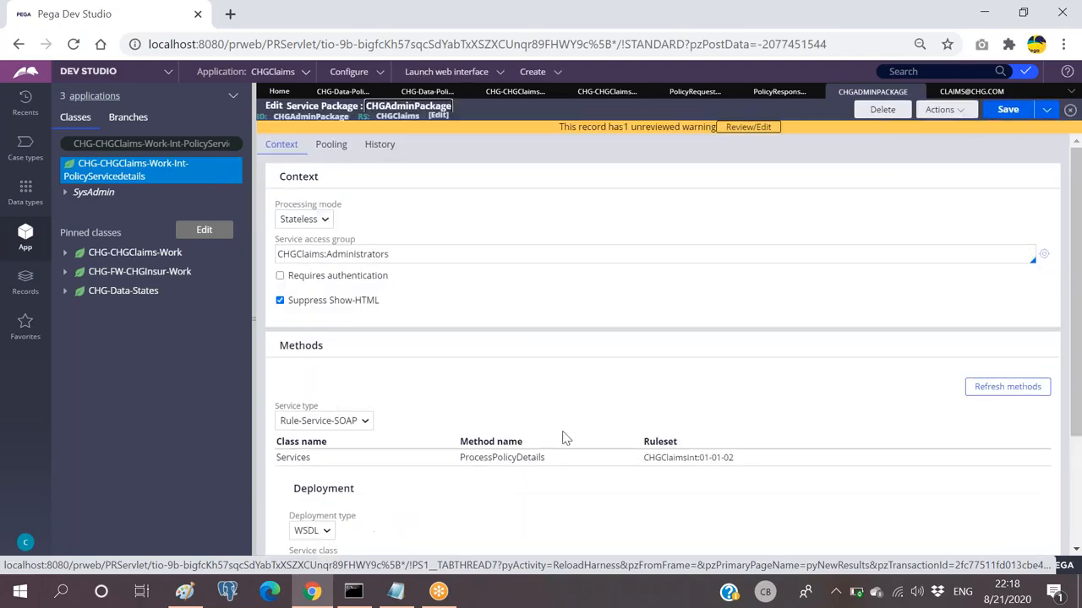
left_click(1007, 117)
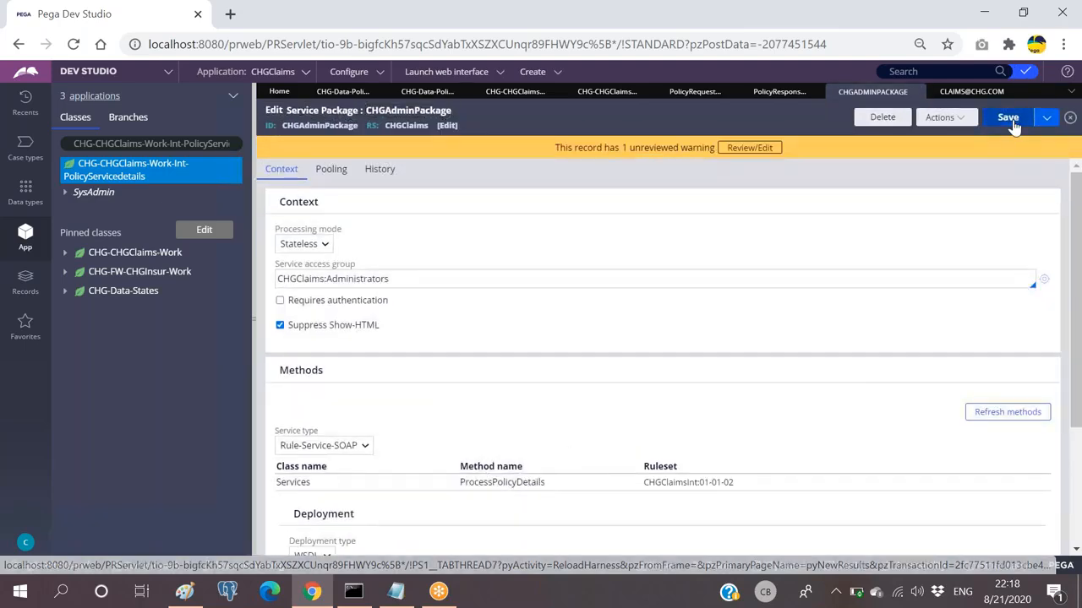
Close all open service package, operator, property and class records so that only Home remains.
left_click(913, 92)
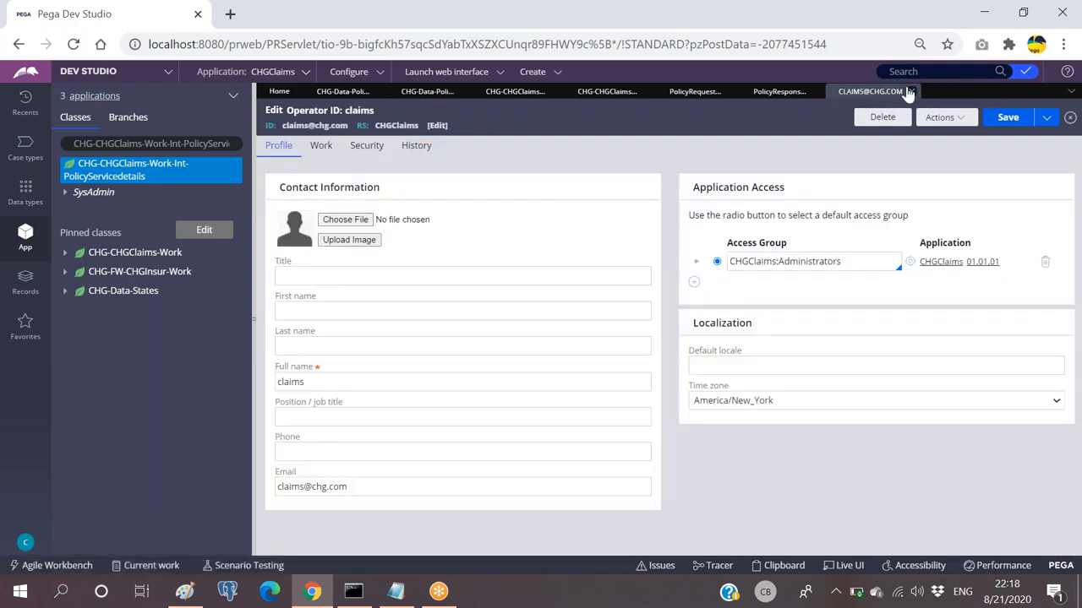
left_click(911, 92)
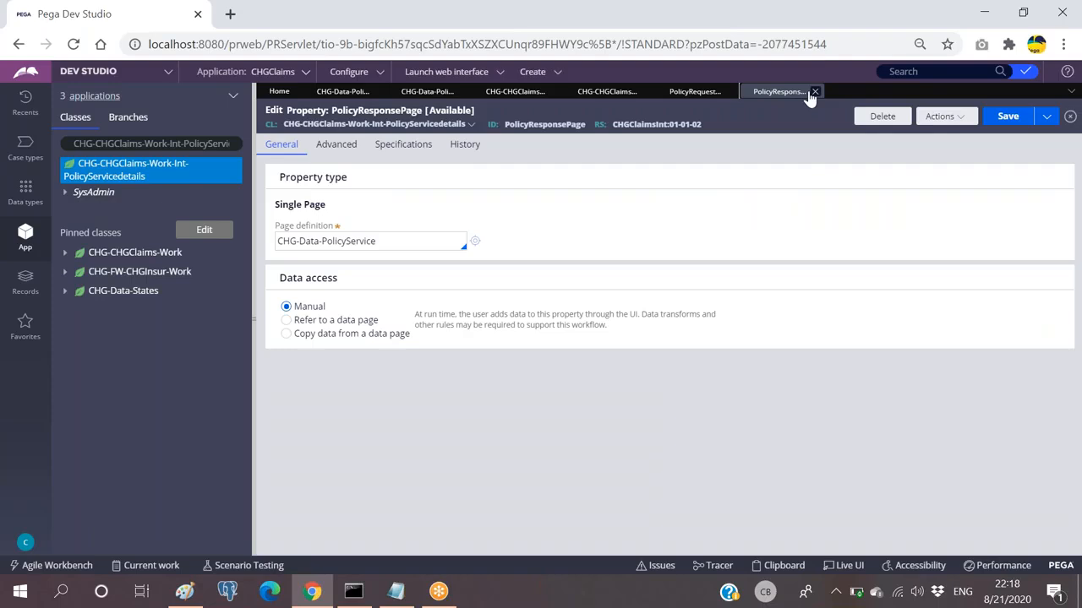
left_click(816, 91)
left_click(729, 91)
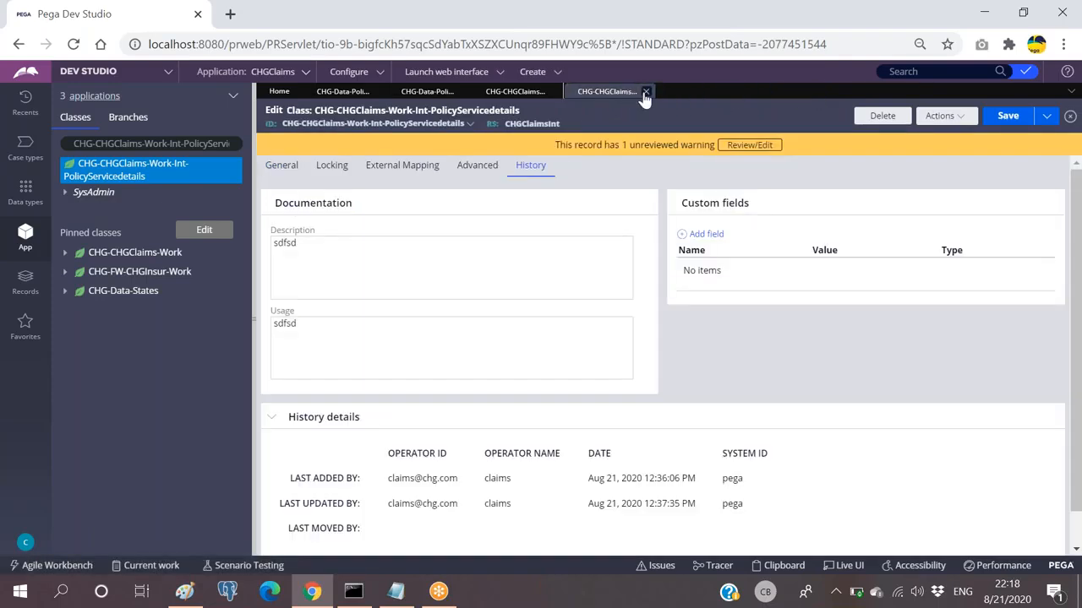
left_click(646, 92)
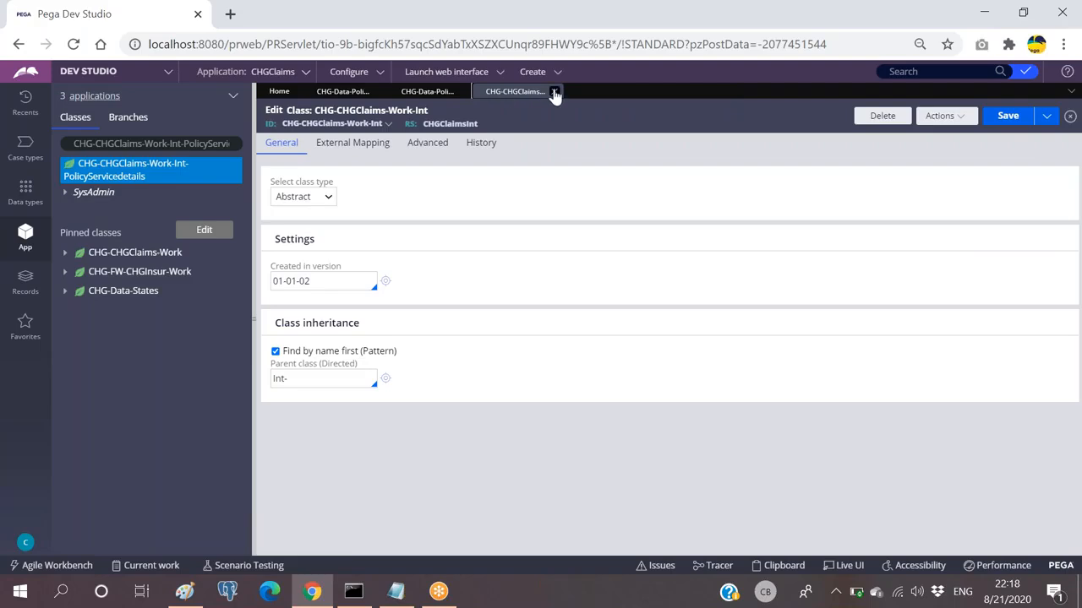
left_click(555, 91)
left_click(462, 91)
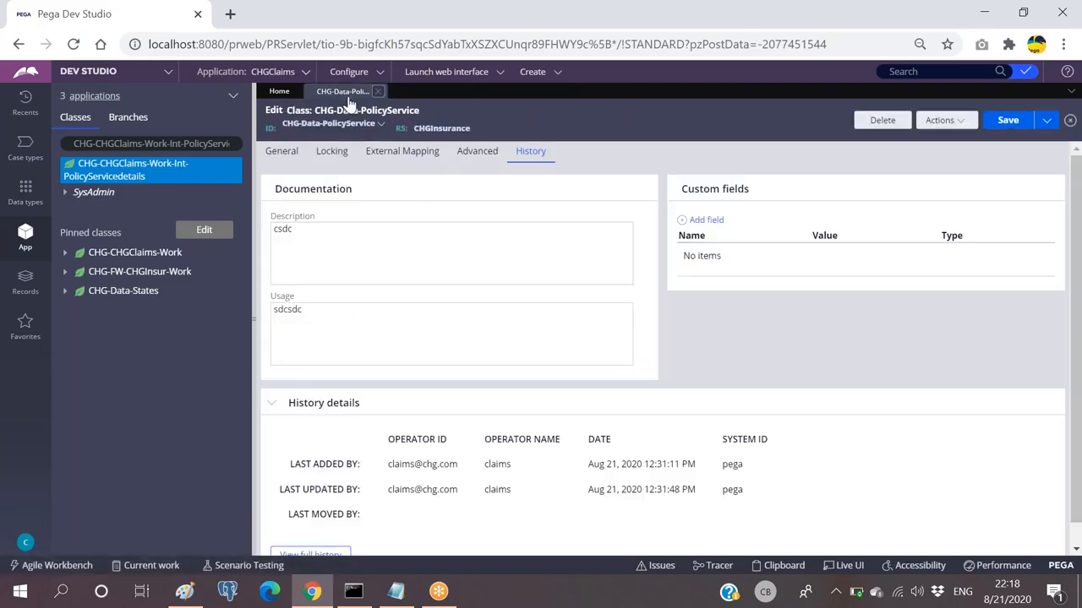
left_click(380, 91)
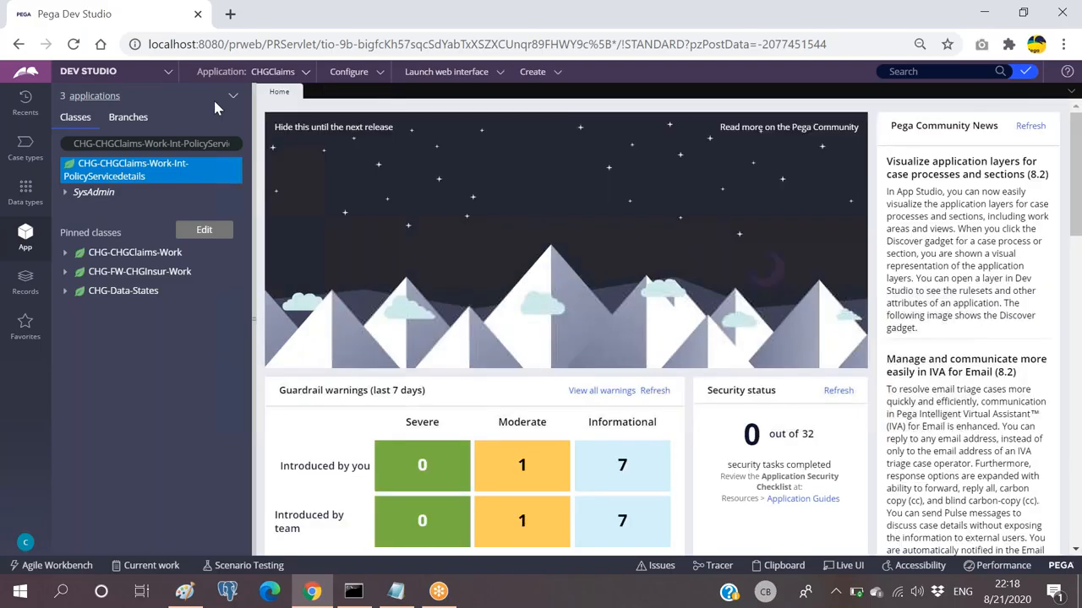
Refresh the App Explorer and check the generated Parse XML, XML Stream and Activity rules under CHG-CHGClaims-Work-Int-PolicyServicedetails.
left_click(233, 97)
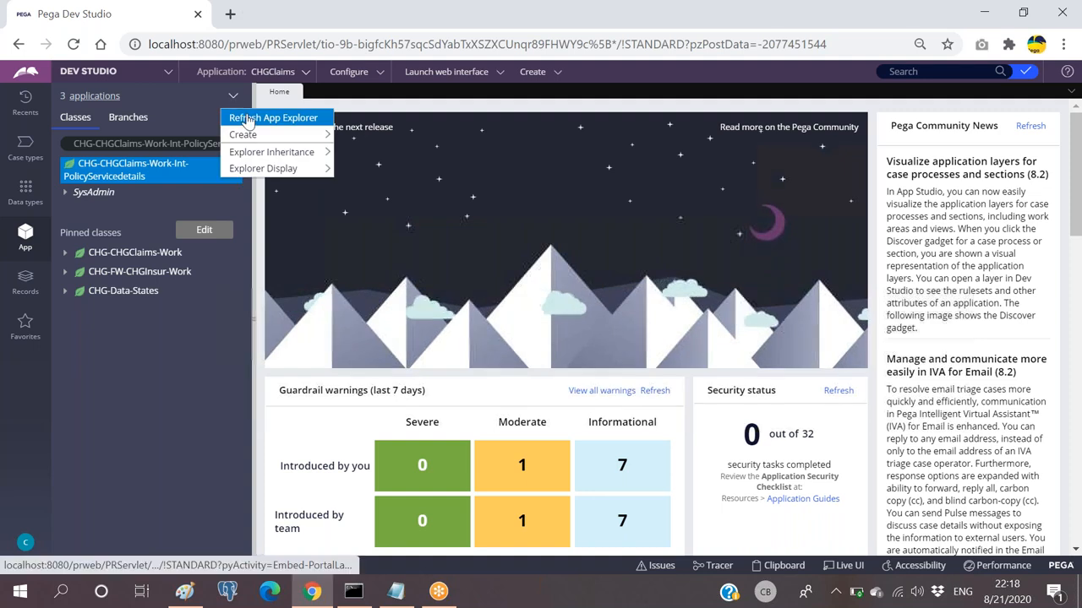
left_click(254, 114)
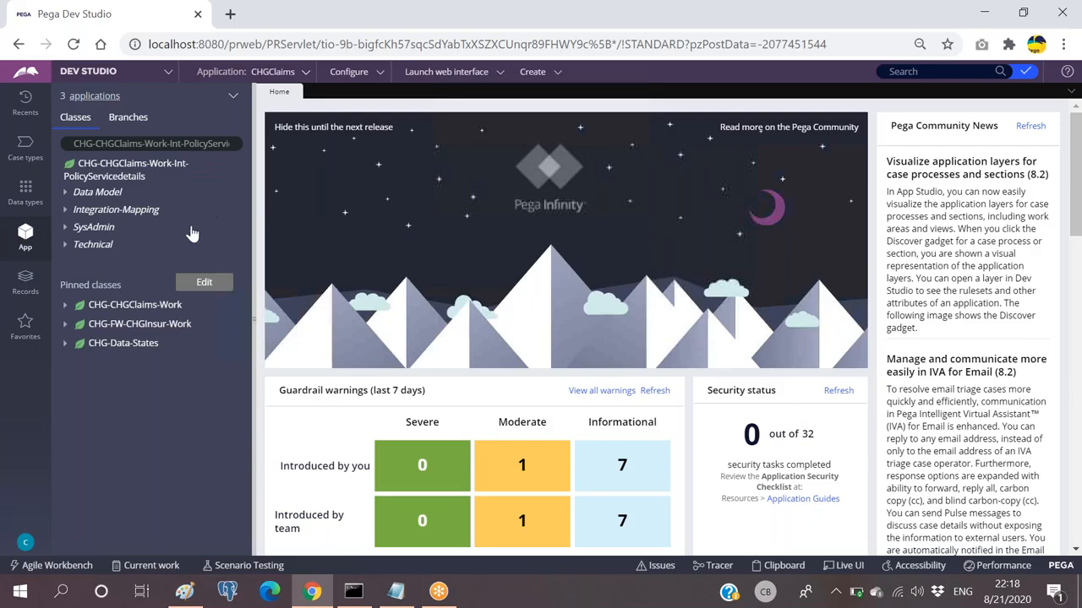
left_click(66, 194)
left_click(66, 194)
left_click(66, 212)
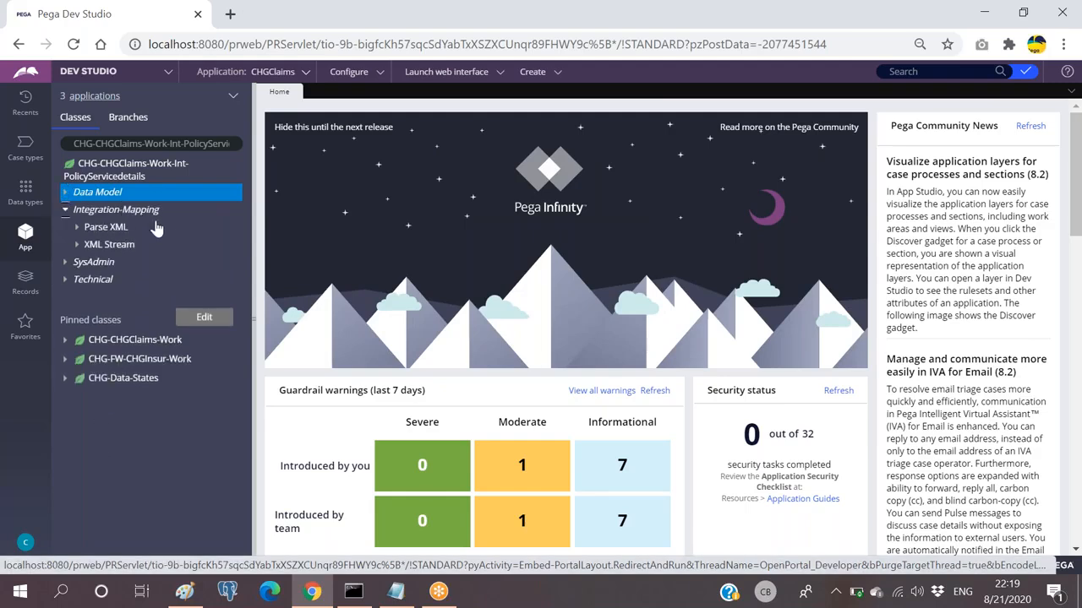
left_click(76, 228)
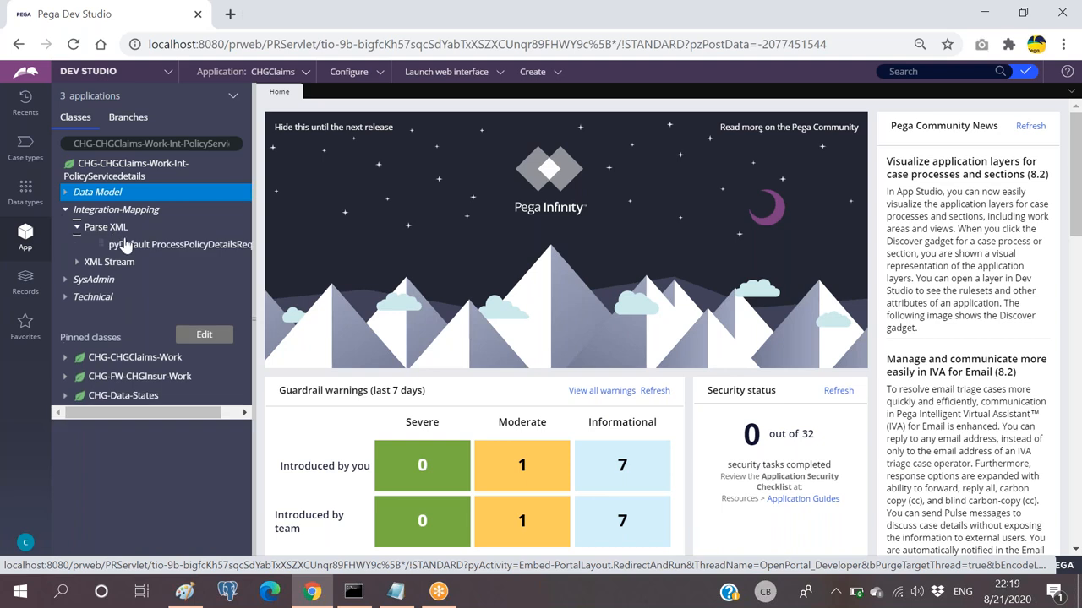
left_click(77, 263)
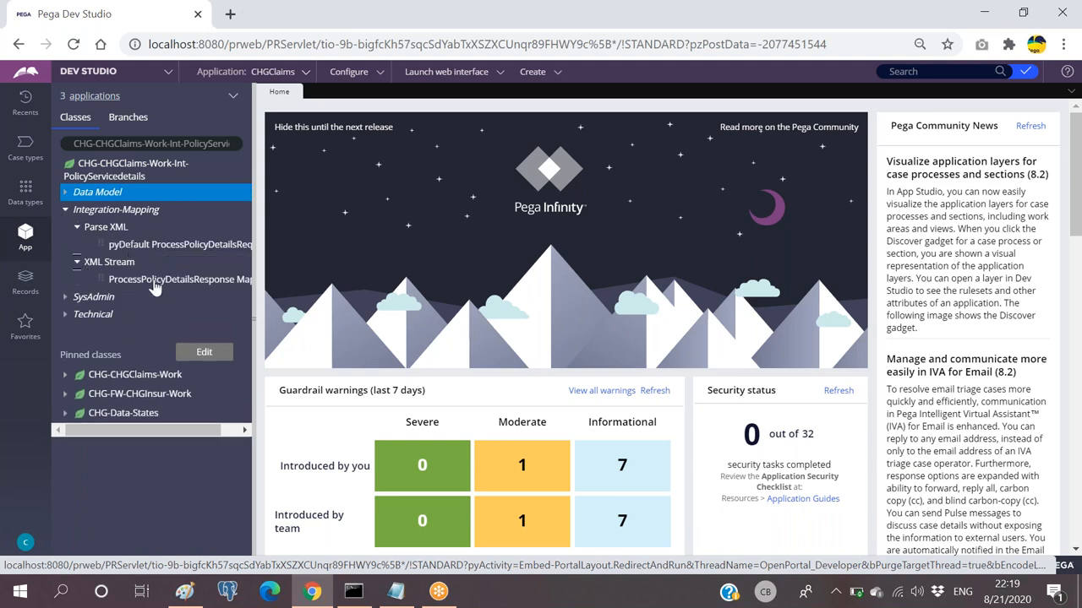
left_click(66, 314)
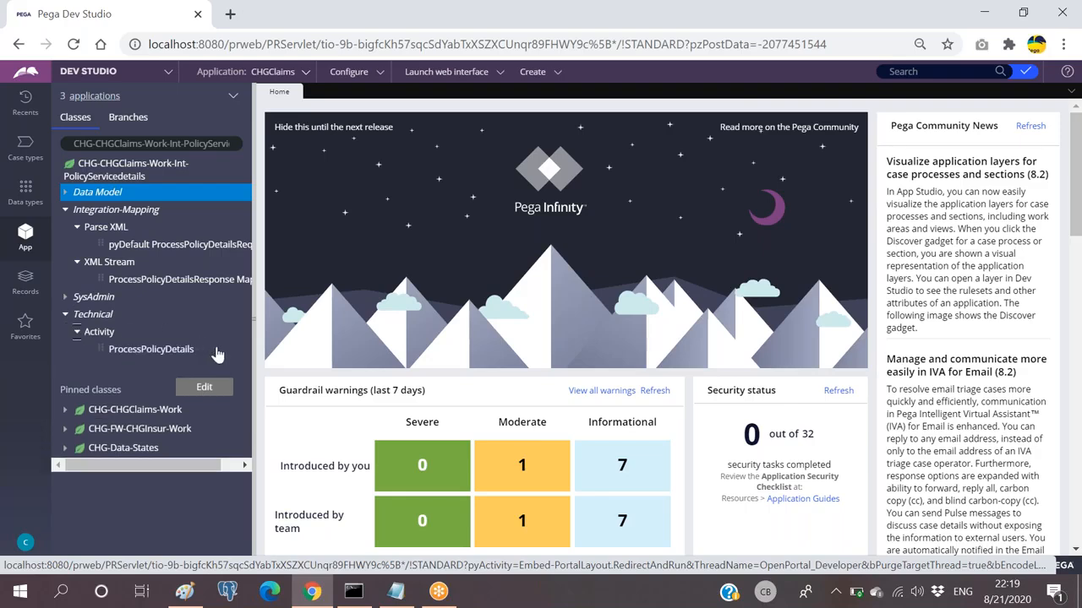
Reload the App Explorer class tree and widen the explorer so the full class name fits.
left_click(25, 103)
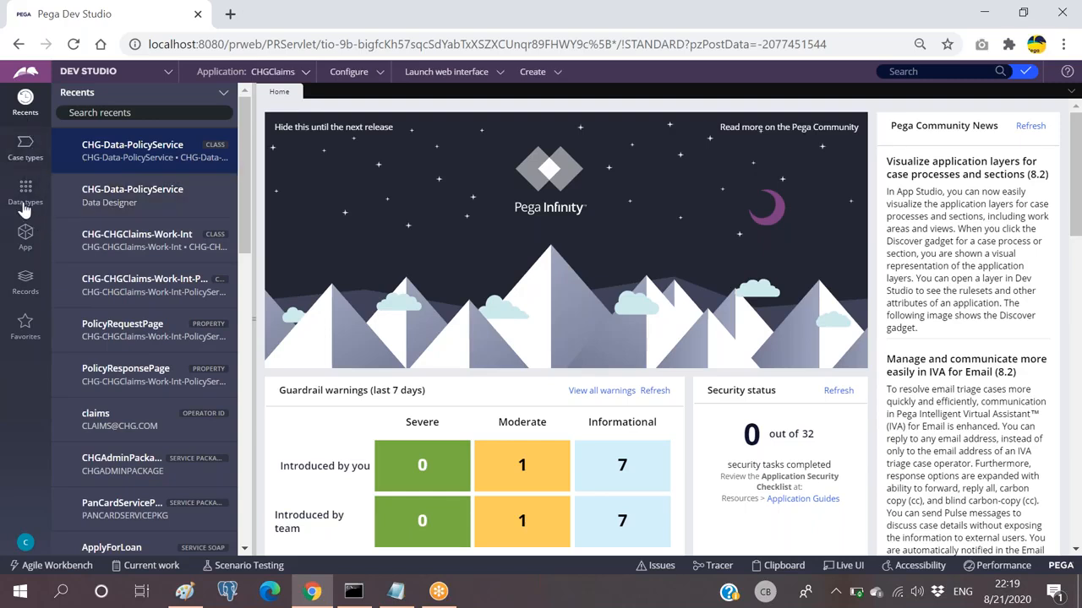
left_click(24, 236)
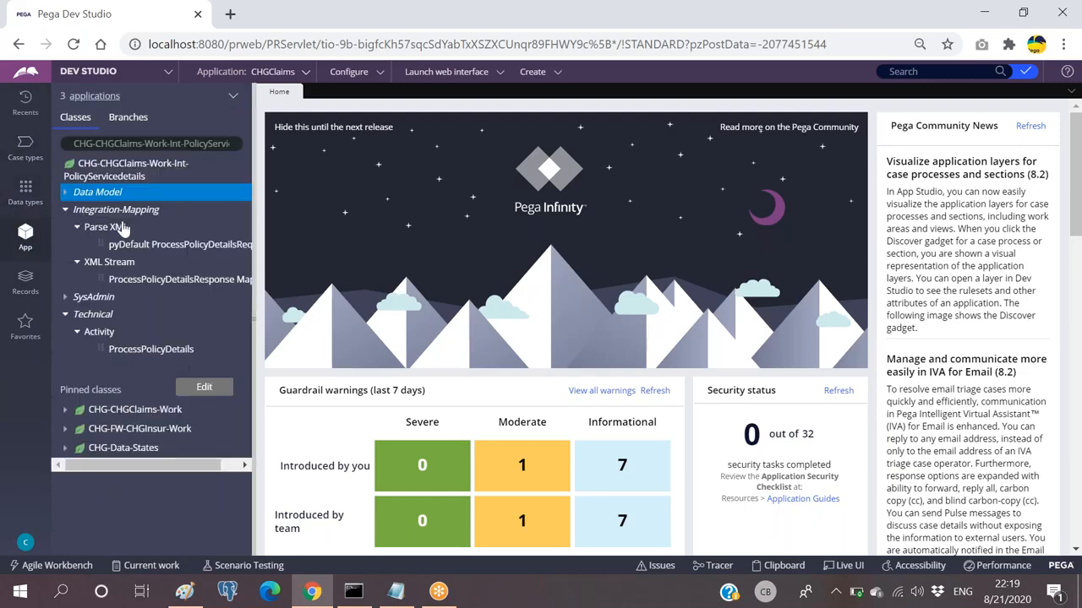
left_click(232, 97)
left_click(254, 118)
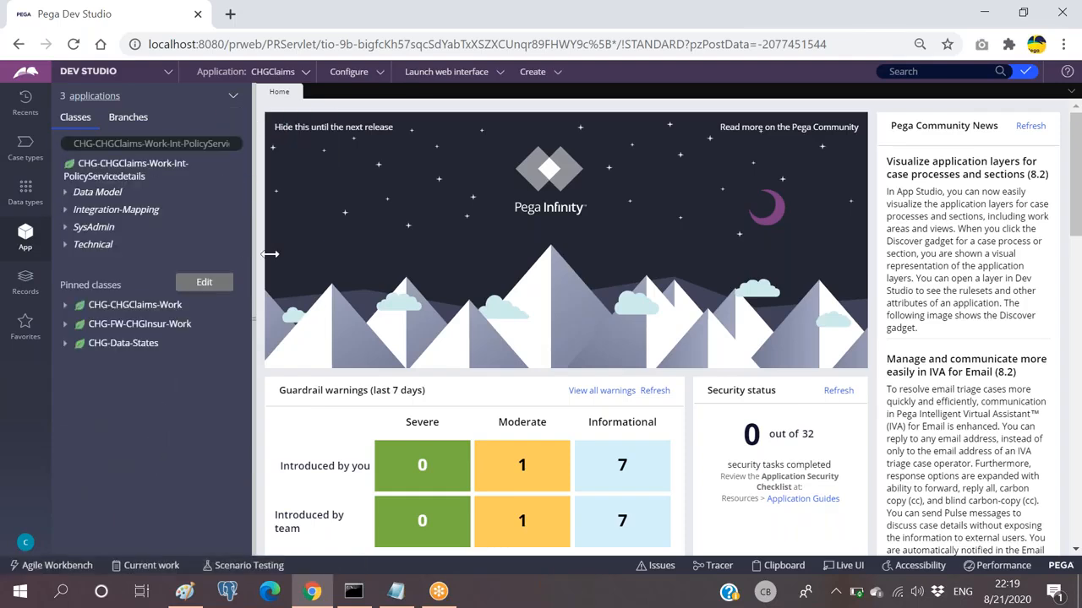
left_click_drag(361, 253, 359, 249)
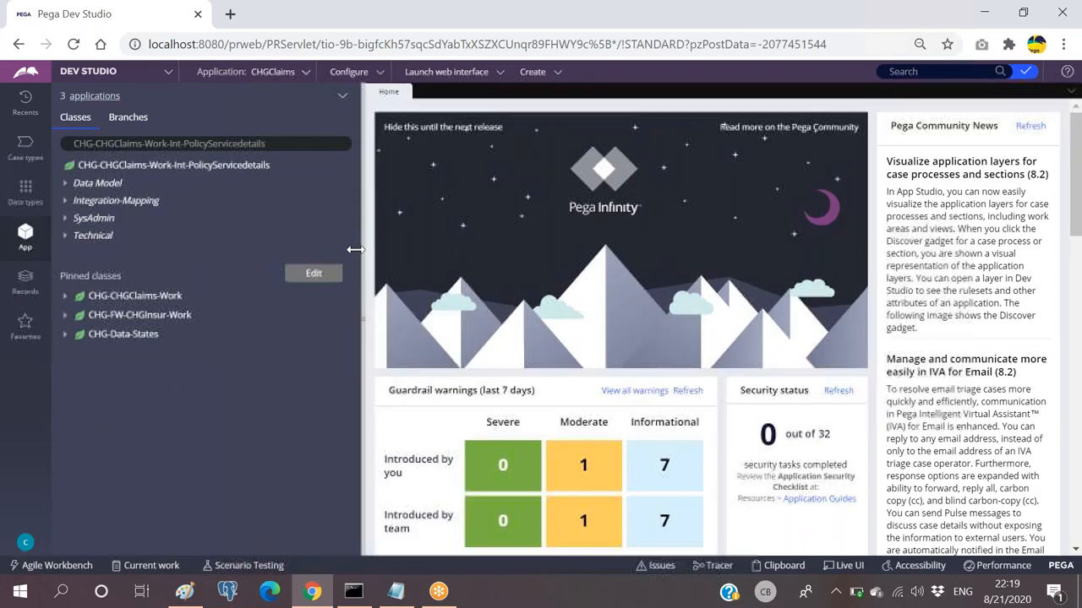
Open the generated ProcessPolicyDetails activity from the Technical category, narrow the explorer and glance at the Integration-Mapping rule types.
left_click(73, 240)
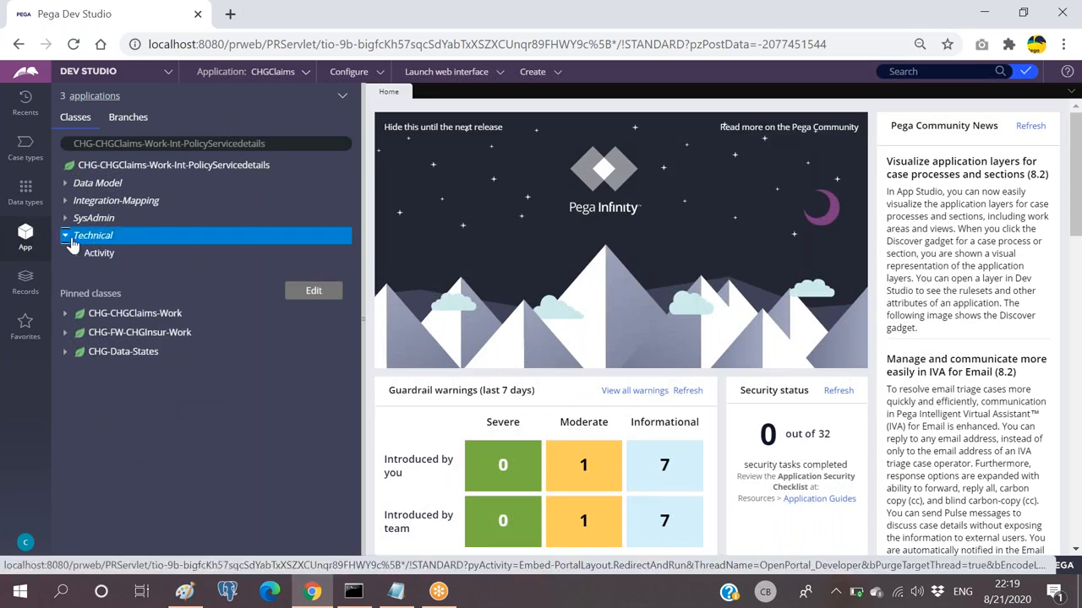
left_click(77, 254)
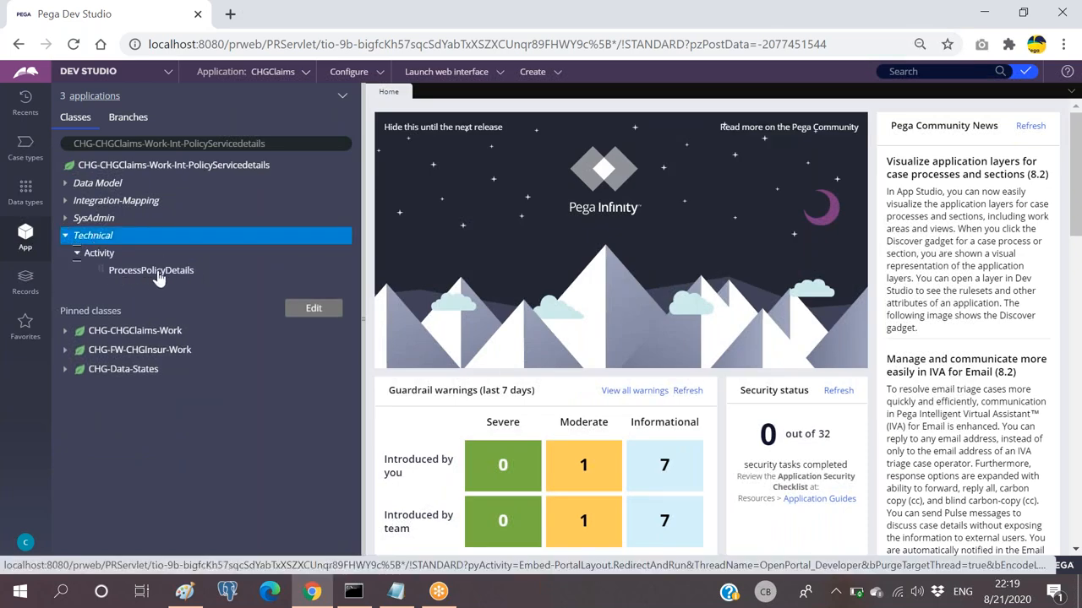
left_click(157, 272)
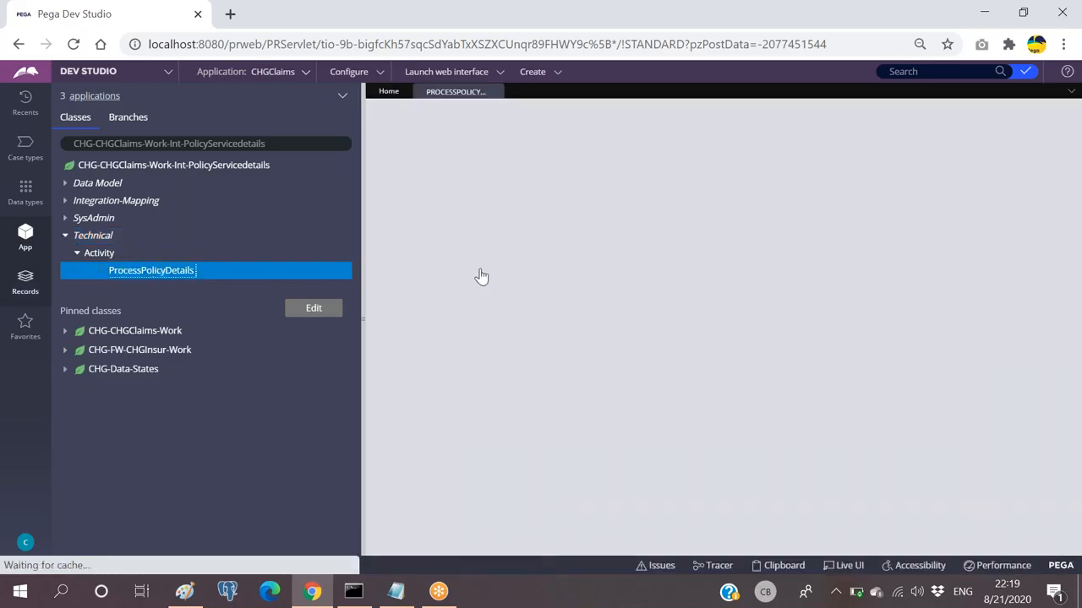
left_click_drag(361, 183, 300, 184)
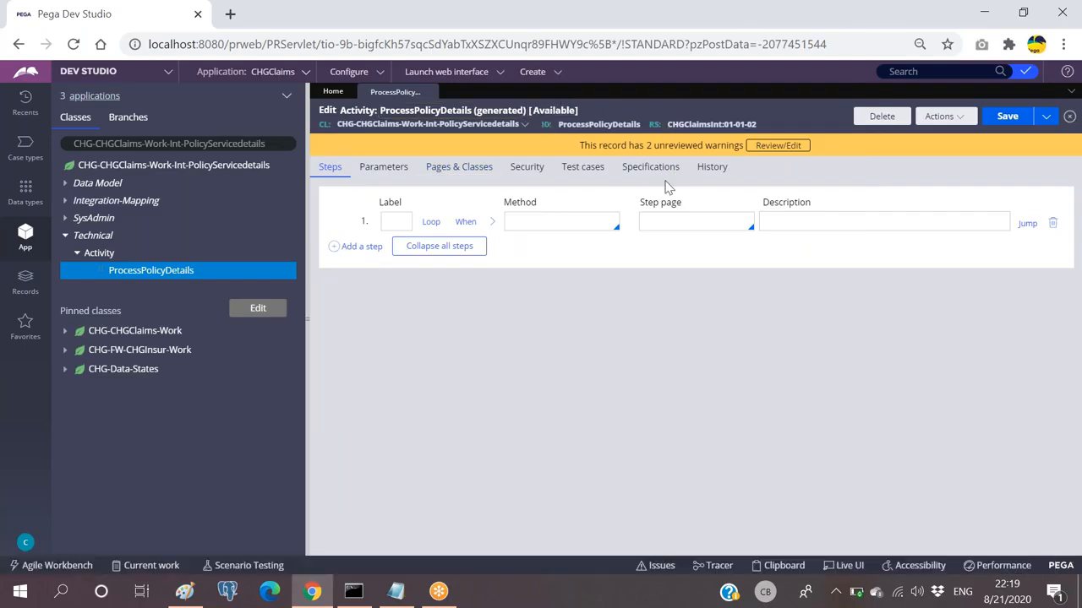
left_click(65, 203)
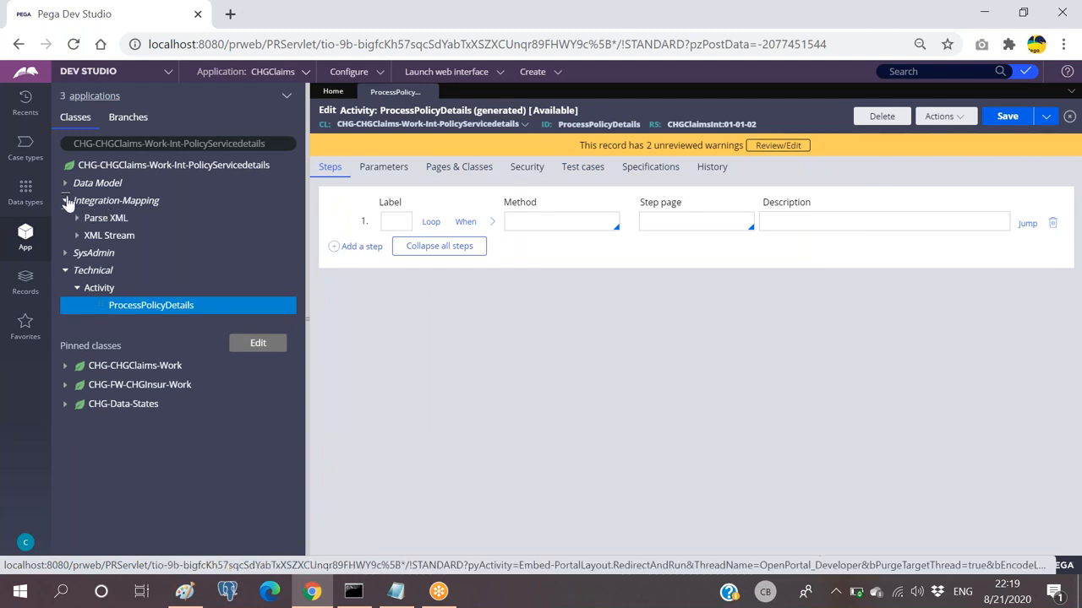
left_click(68, 201)
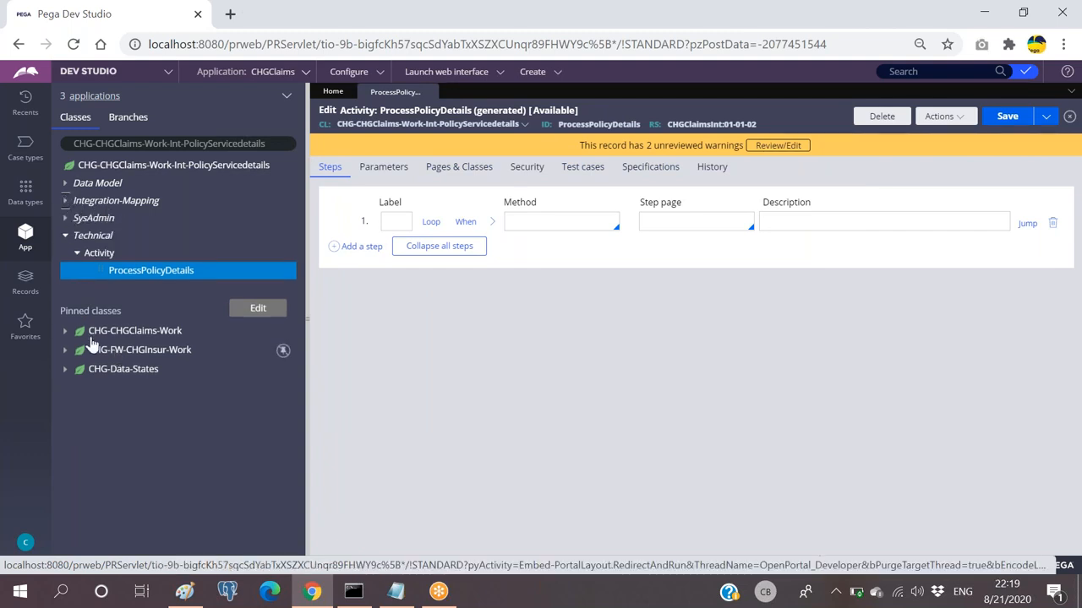
List the Service SOAP records under Integration-Services and open ProcessPolicyDetails from CHGAdminPackage.
left_click(24, 283)
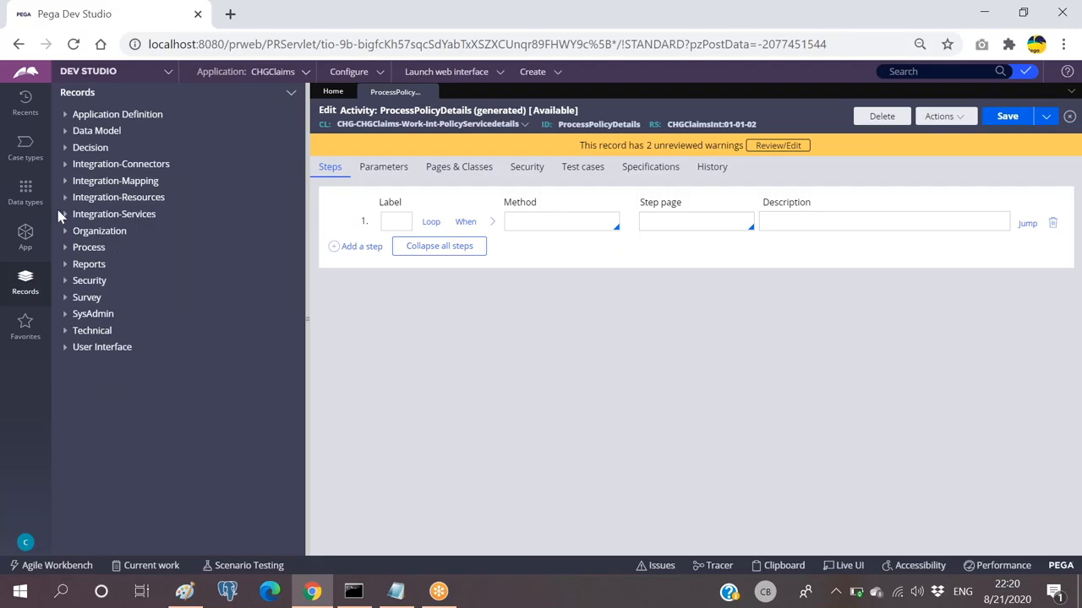
left_click(73, 214)
left_click(127, 446)
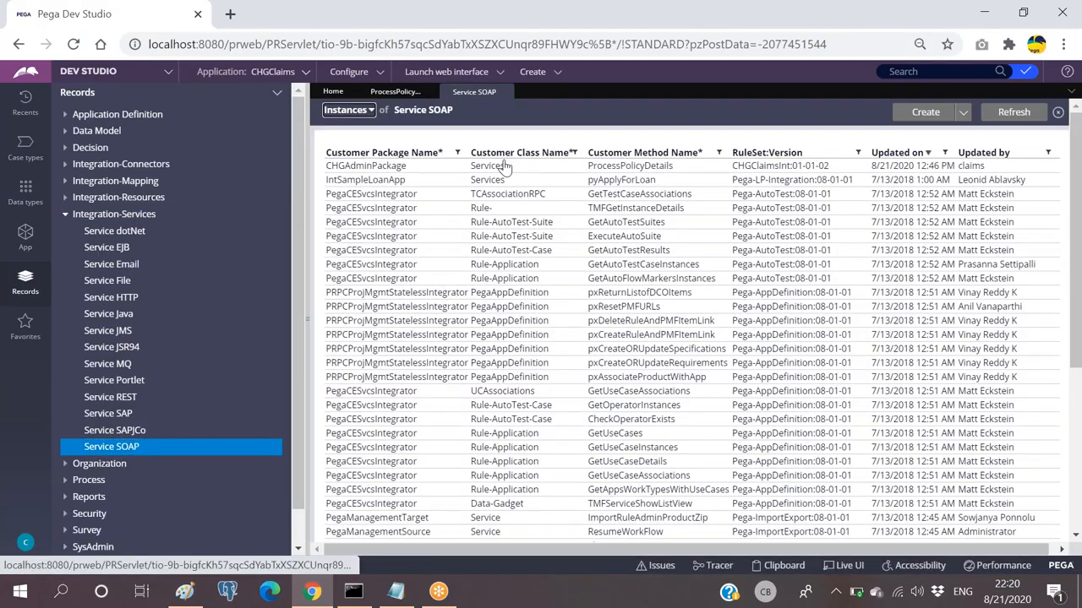
left_click(502, 165)
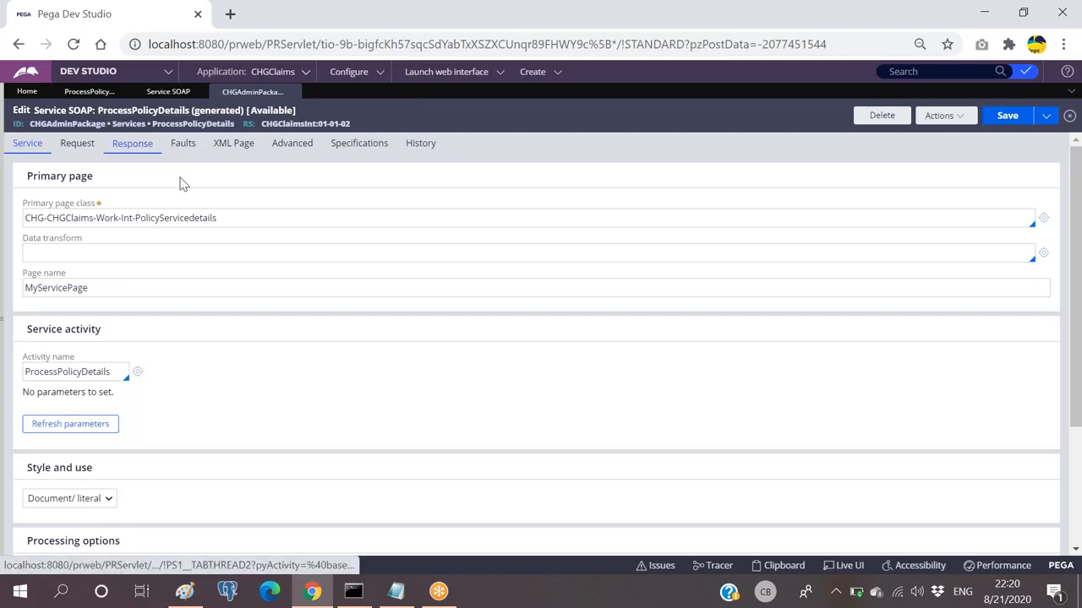
Examine the primary page name and the request parameter's XML parse mapping in the ProcessPolicyDetails Service SOAP rule.
left_click(108, 290)
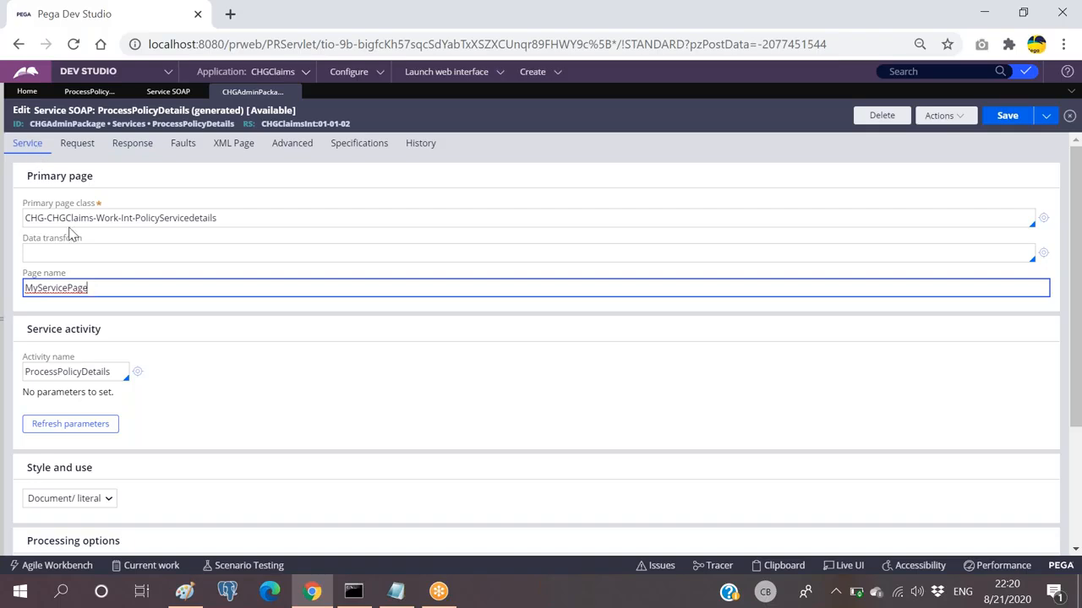
double_click(71, 290)
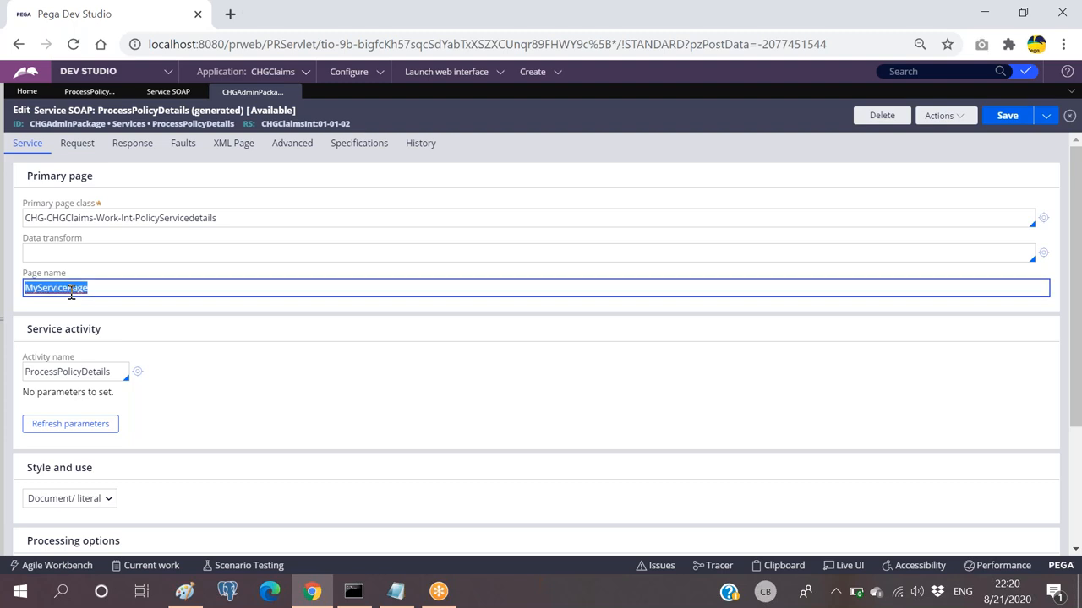
left_click(112, 289)
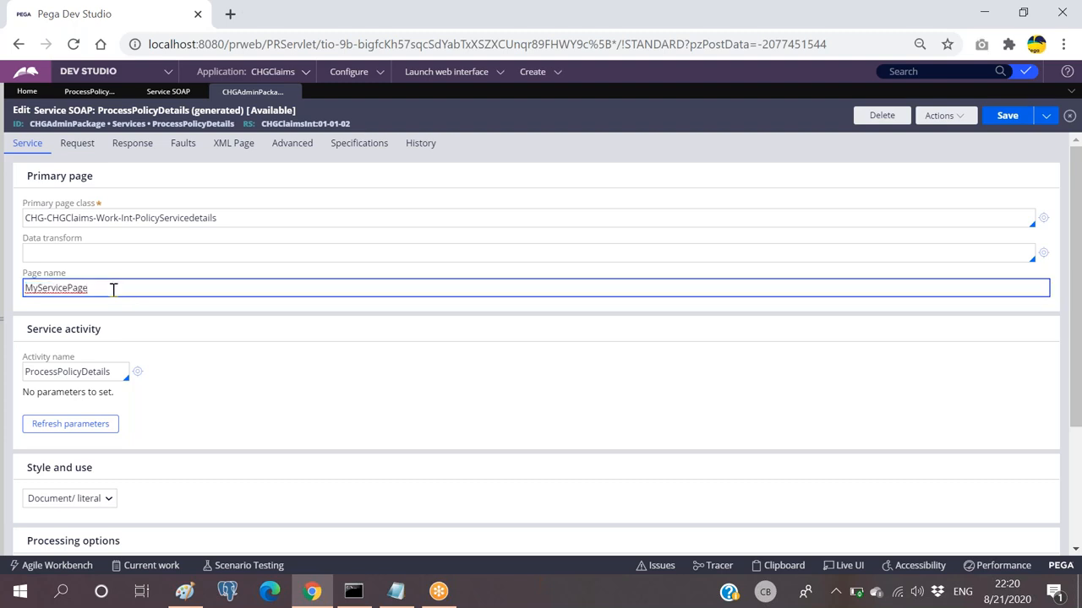
left_click(75, 145)
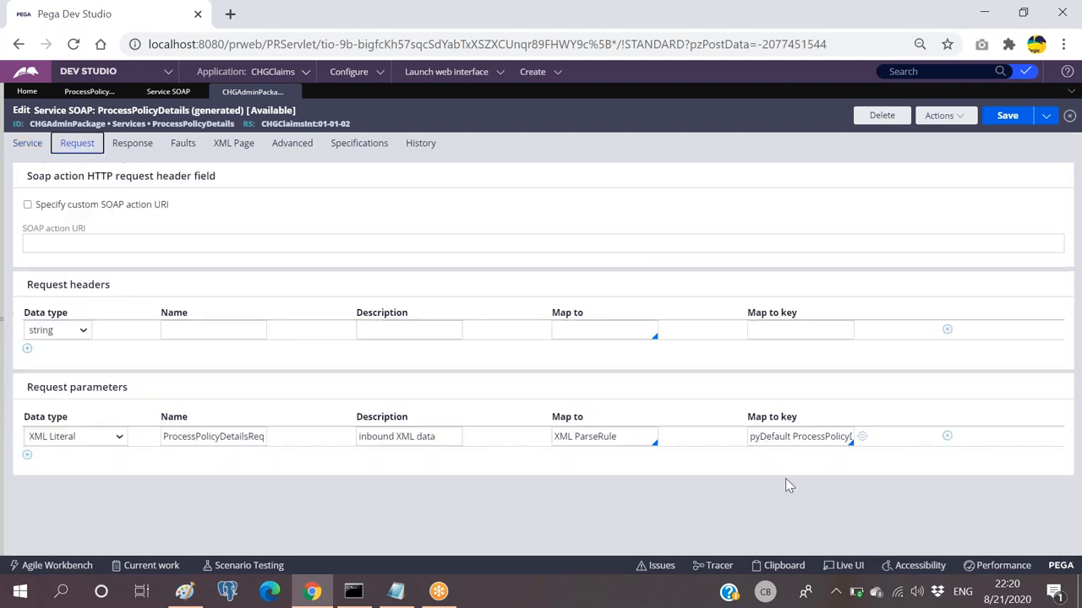
left_click_drag(613, 437, 555, 436)
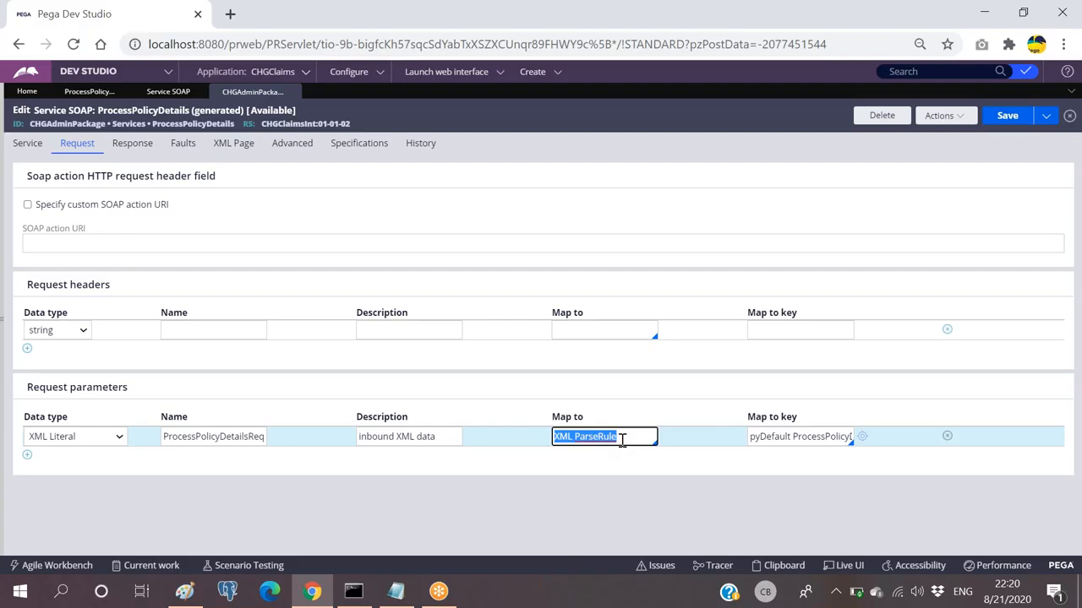
Open the ProcessPolicyDetails service activity from the Service SOAP rule after checking the request parameter's map key.
left_click(789, 437)
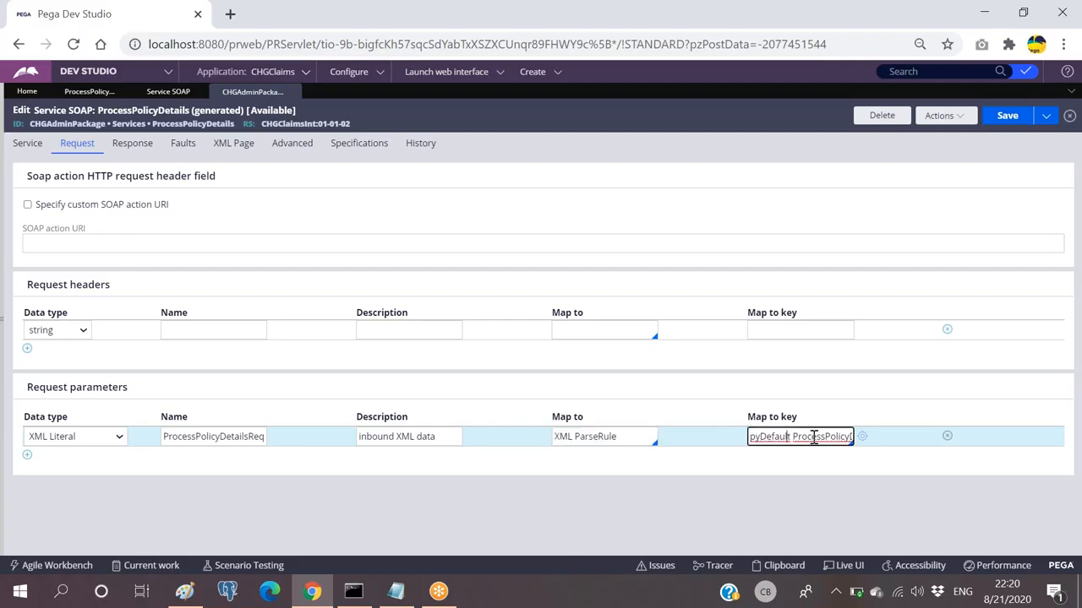
left_click(28, 144)
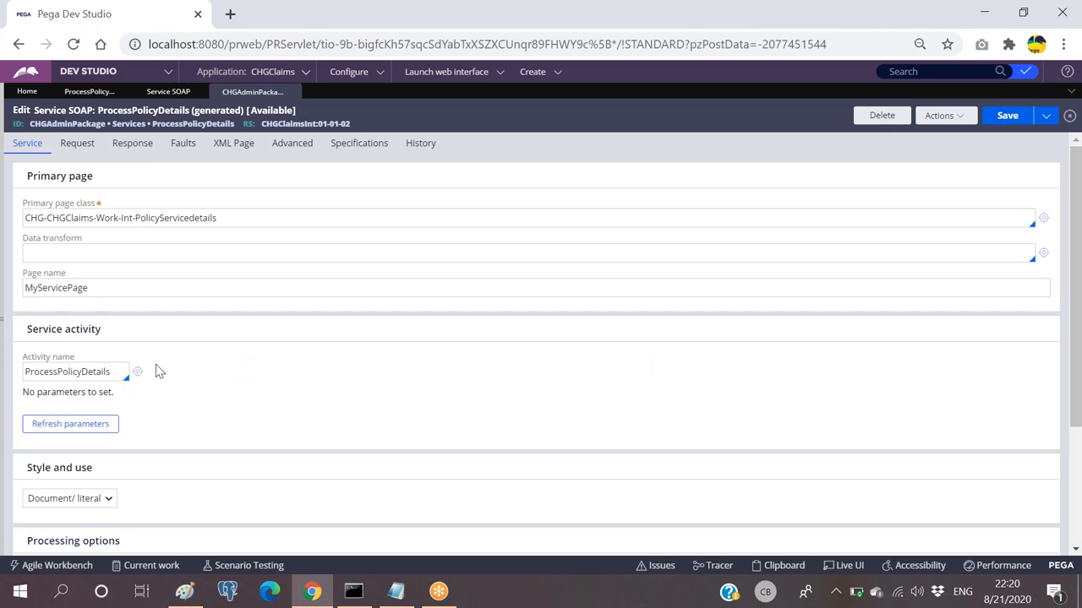
left_click(133, 372)
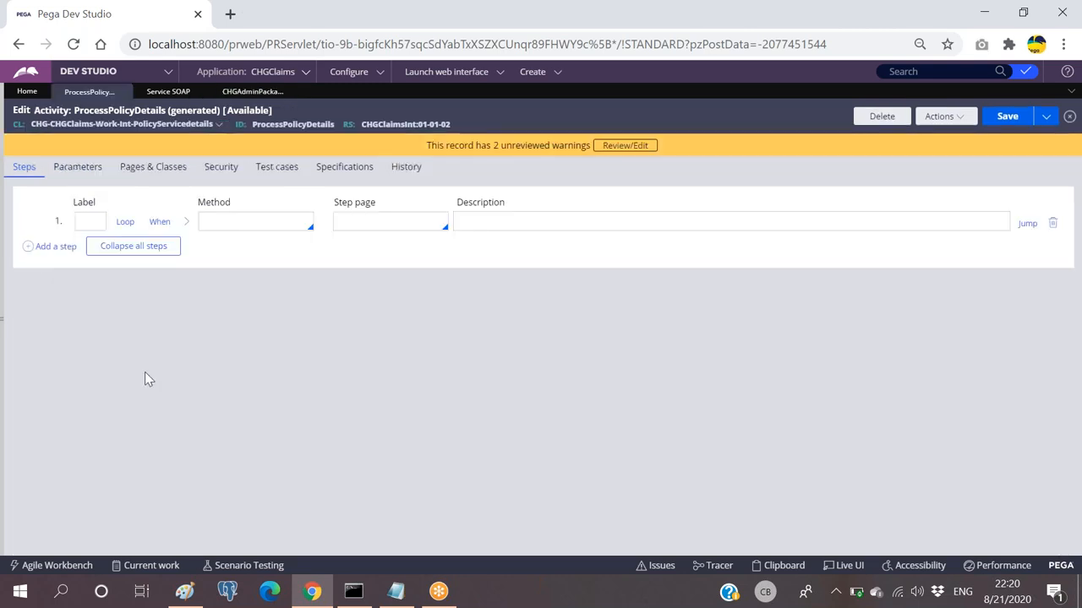
left_click(236, 224)
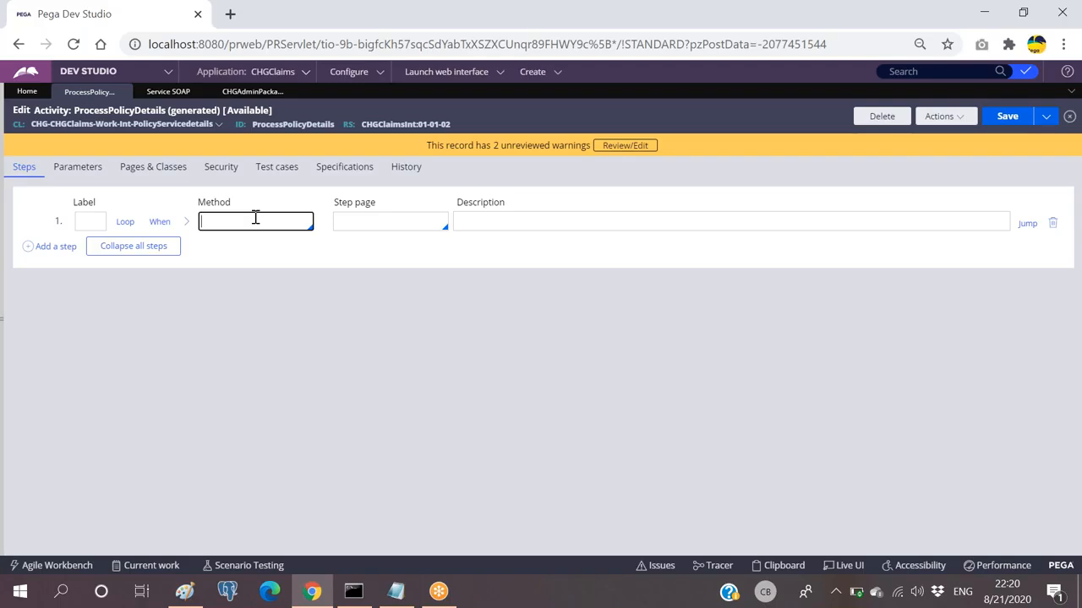
Allow direct invocation from the client or a service in the ProcessPolicyDetails activity's security settings.
left_click(224, 168)
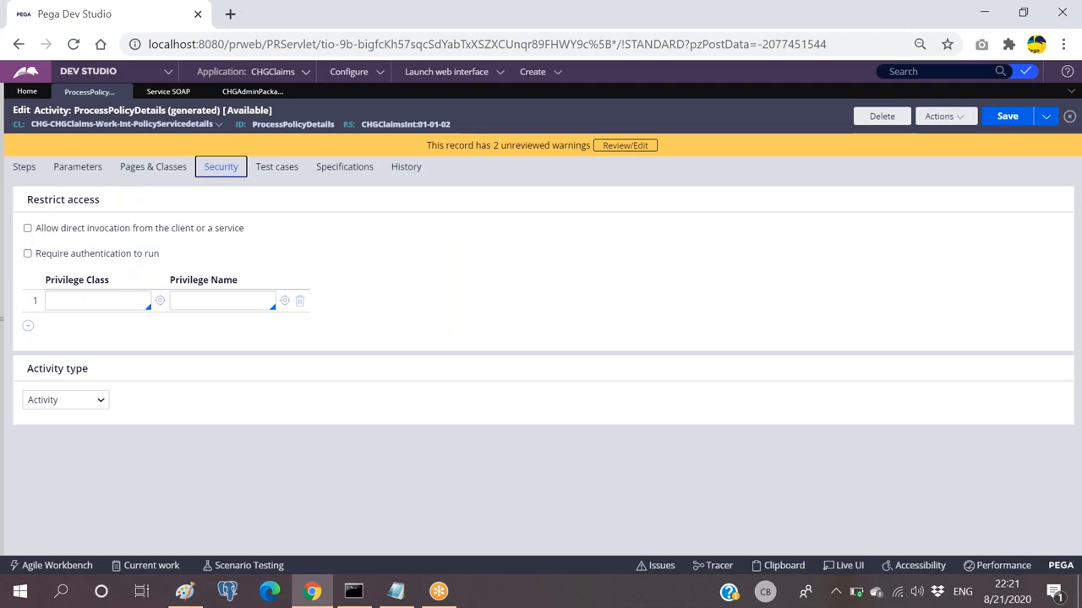
left_click(24, 170)
left_click(258, 218)
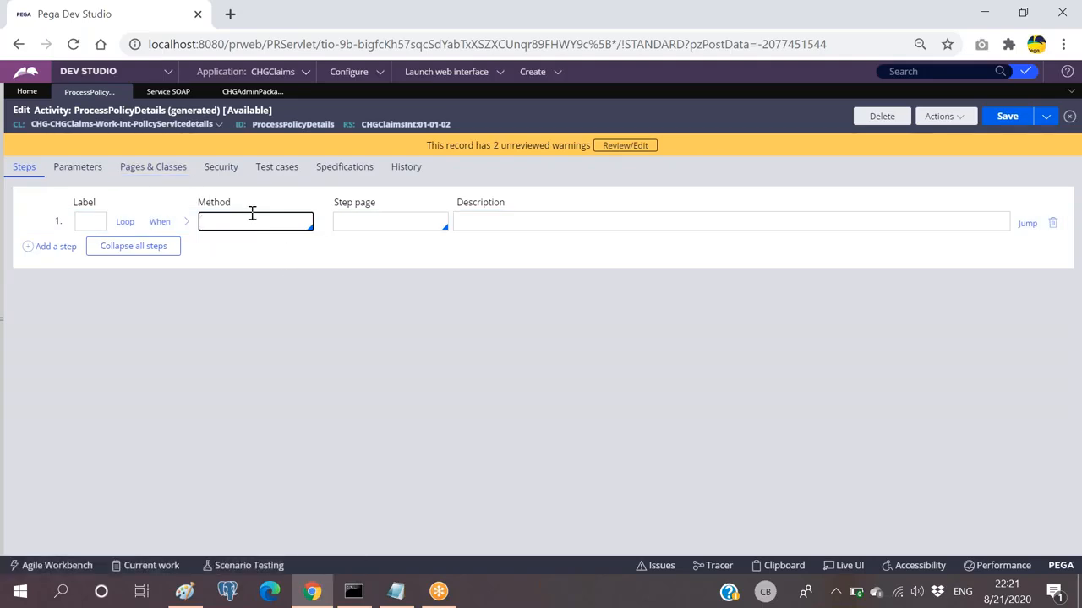
left_click(218, 171)
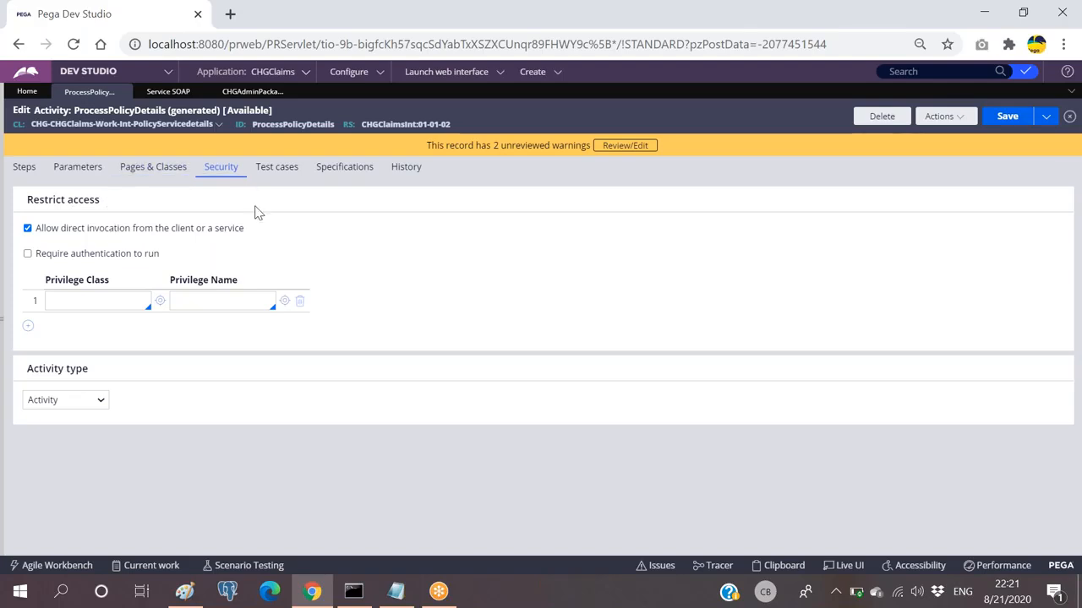
left_click(28, 229)
left_click(18, 171)
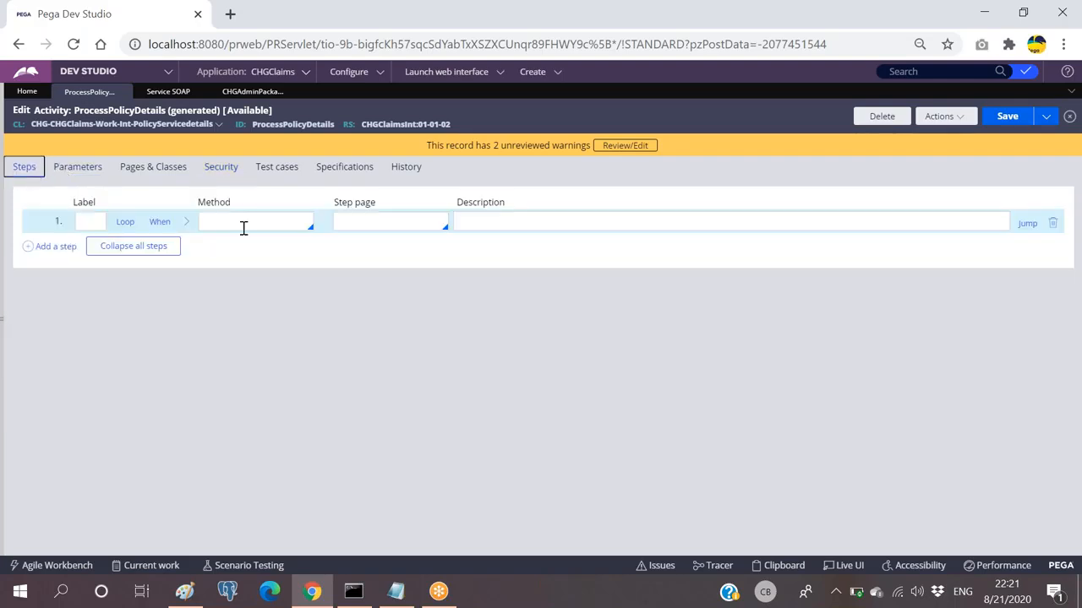
Set the activity's first step to the Page-New method with temppage as its step page.
left_click(243, 222)
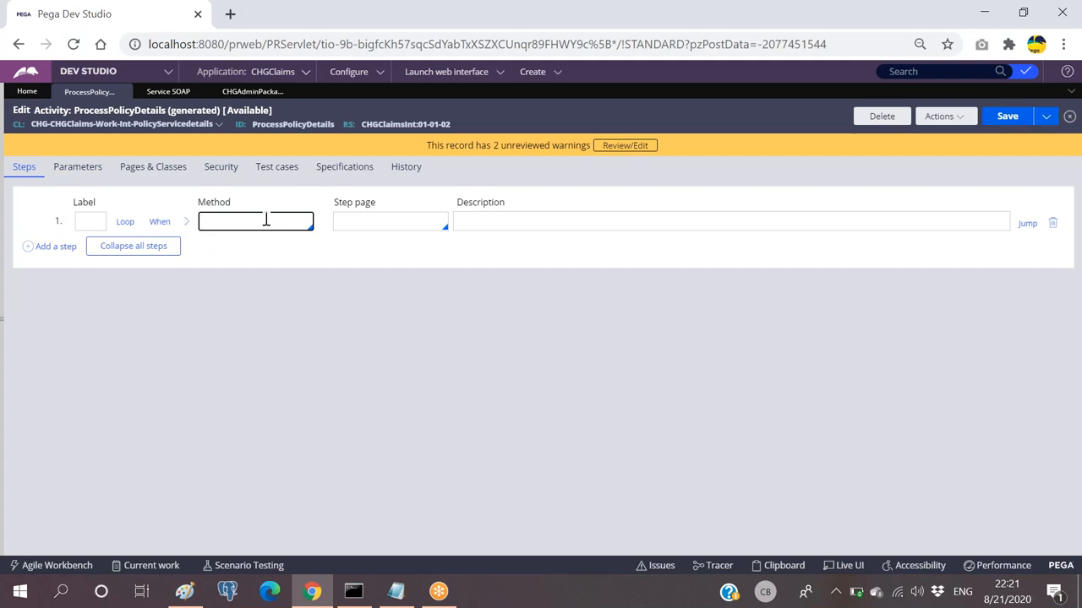
type("Page-new")
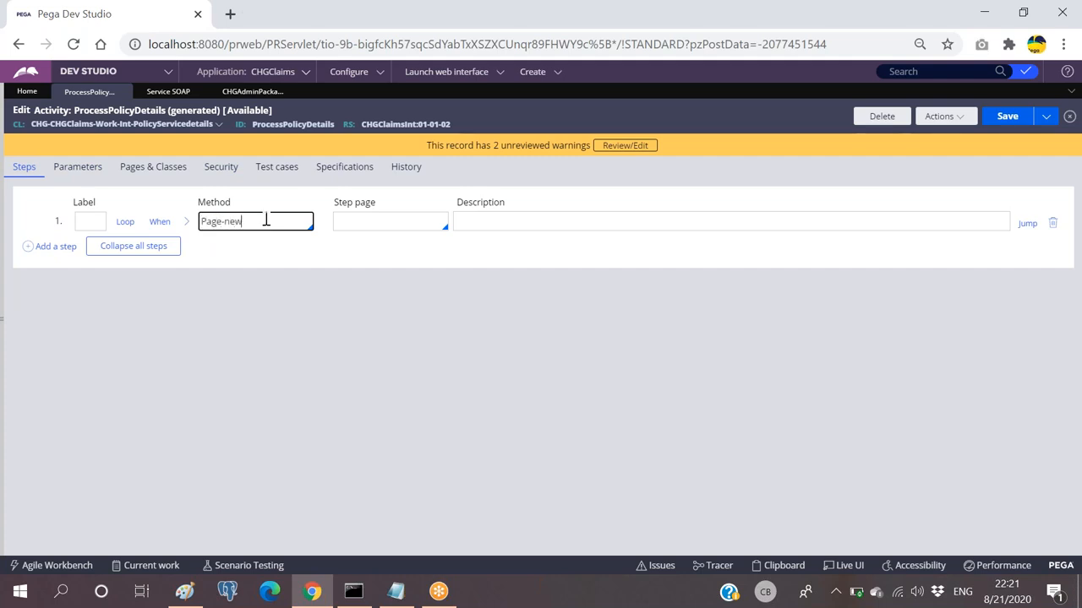
key("Return")
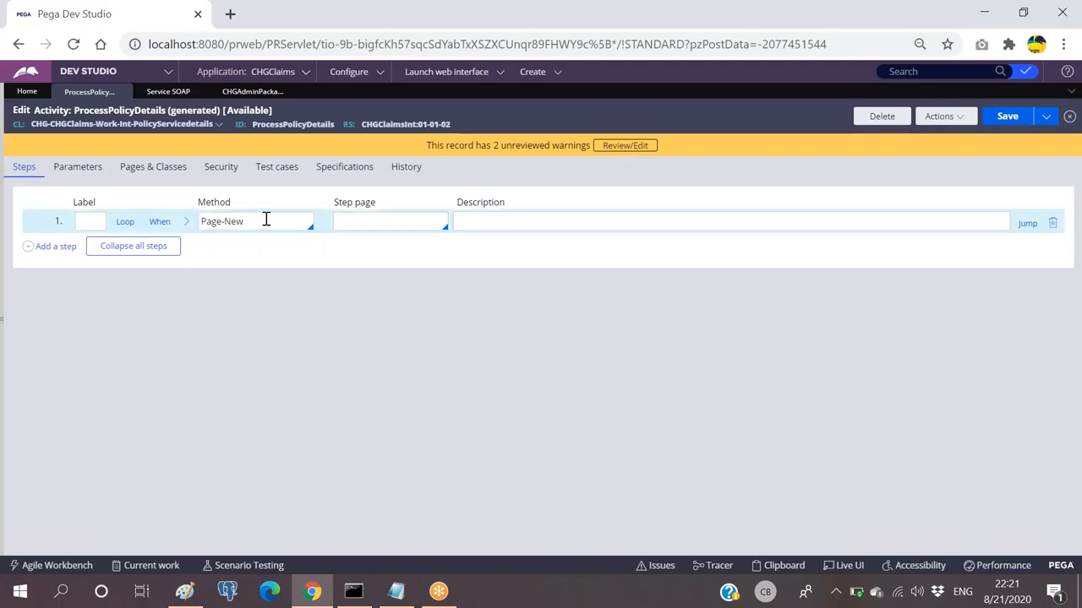
left_click(360, 221)
type("tempPage")
Declare the page temppage with class CHG-Data-PolicyService in the activity's page definitions.
double_click(377, 224)
key("ctrl+c")
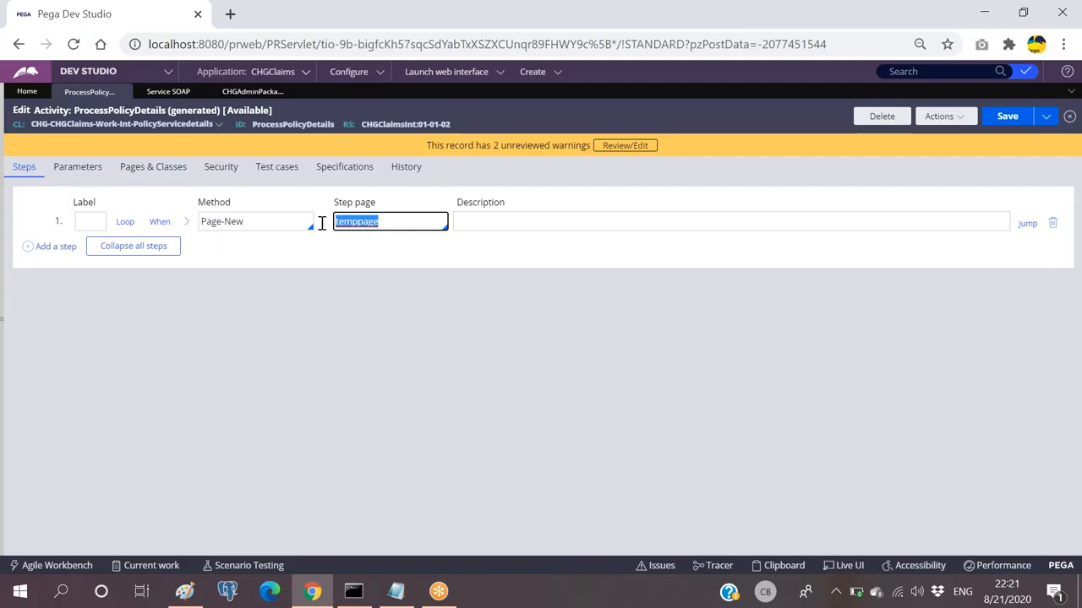
left_click(153, 167)
left_click(107, 220)
key("ctrl+v")
left_click(427, 222)
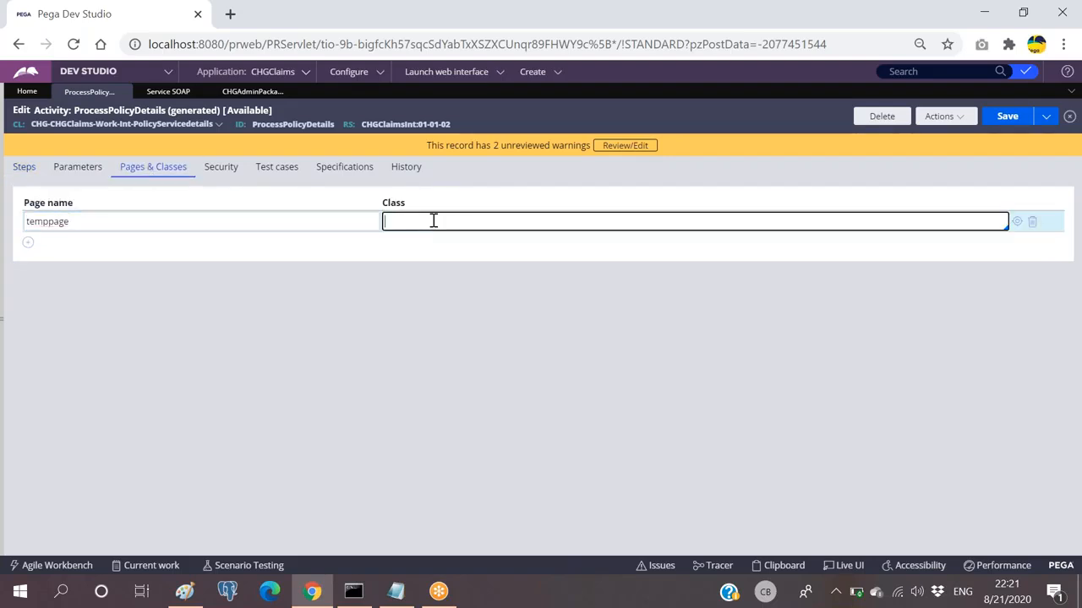
type("chg-data-polic")
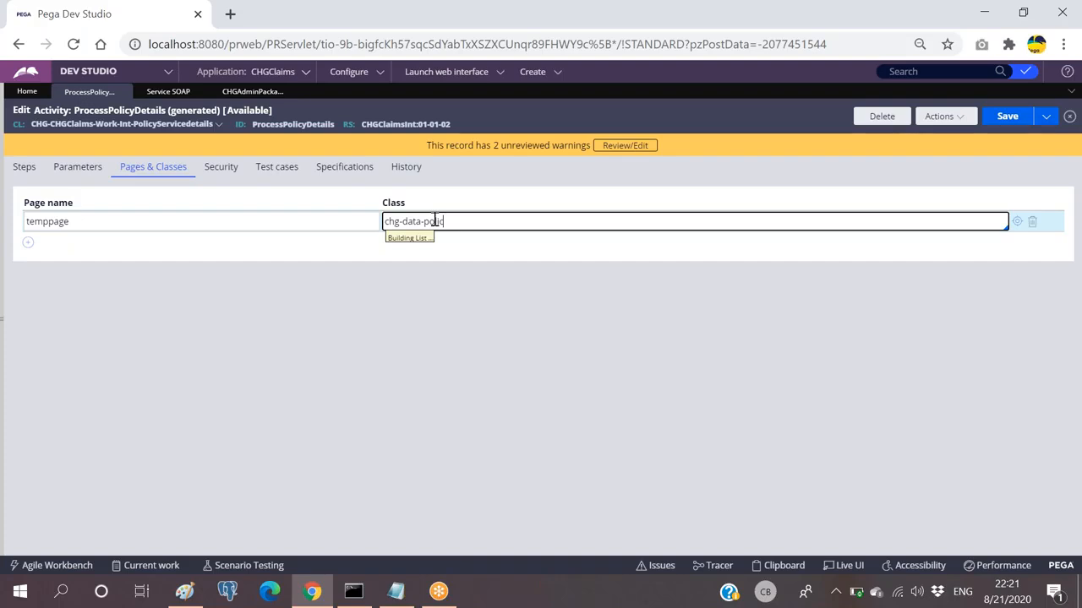
key("Return")
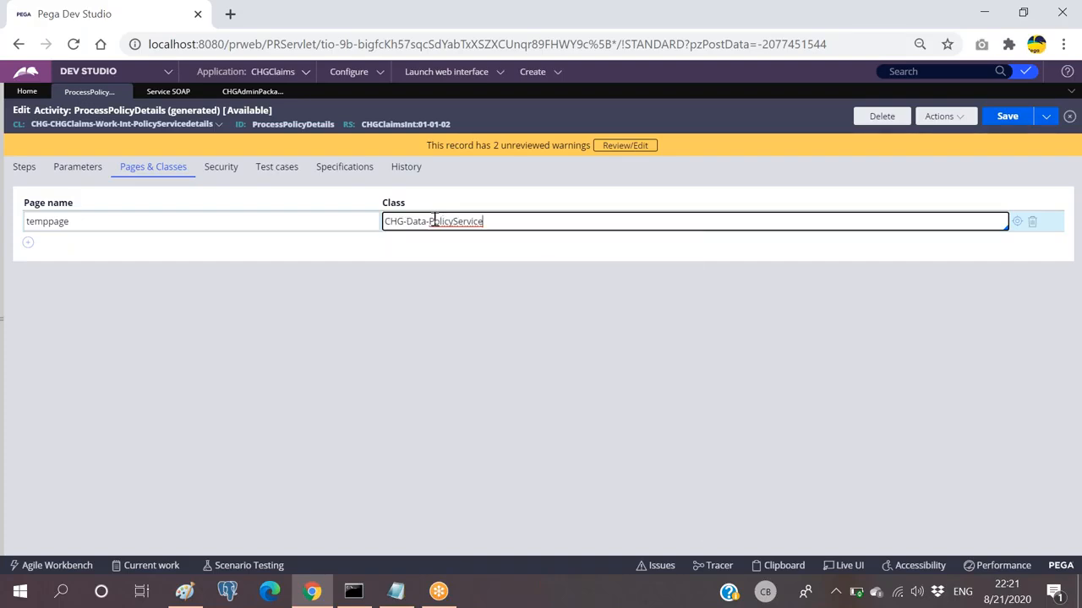
Add a second activity step using the Obj-Open method with temppage as its step page.
left_click(25, 168)
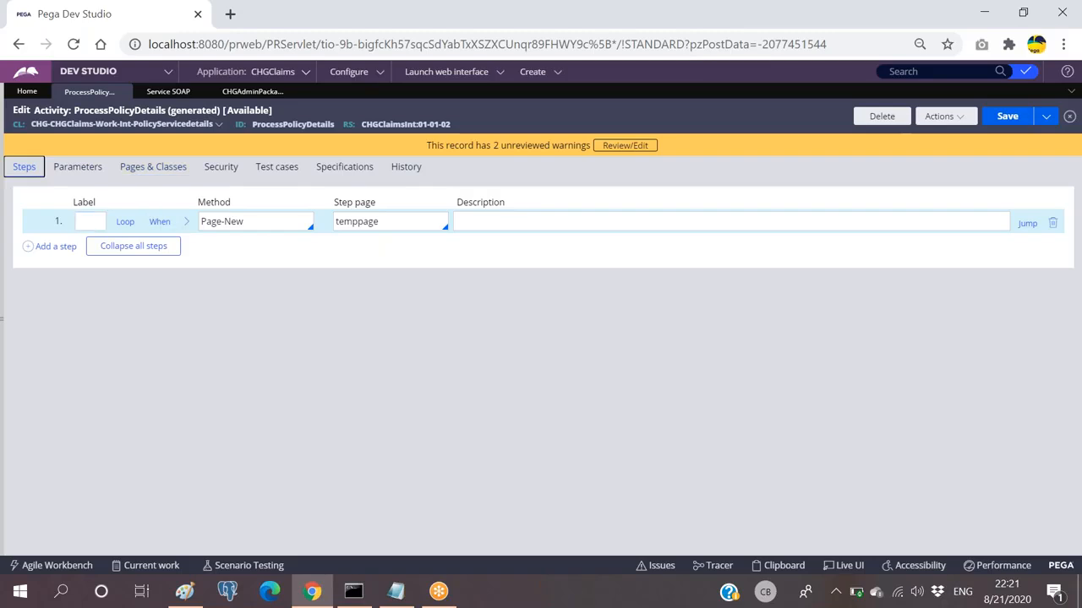
left_click(54, 246)
left_click(240, 245)
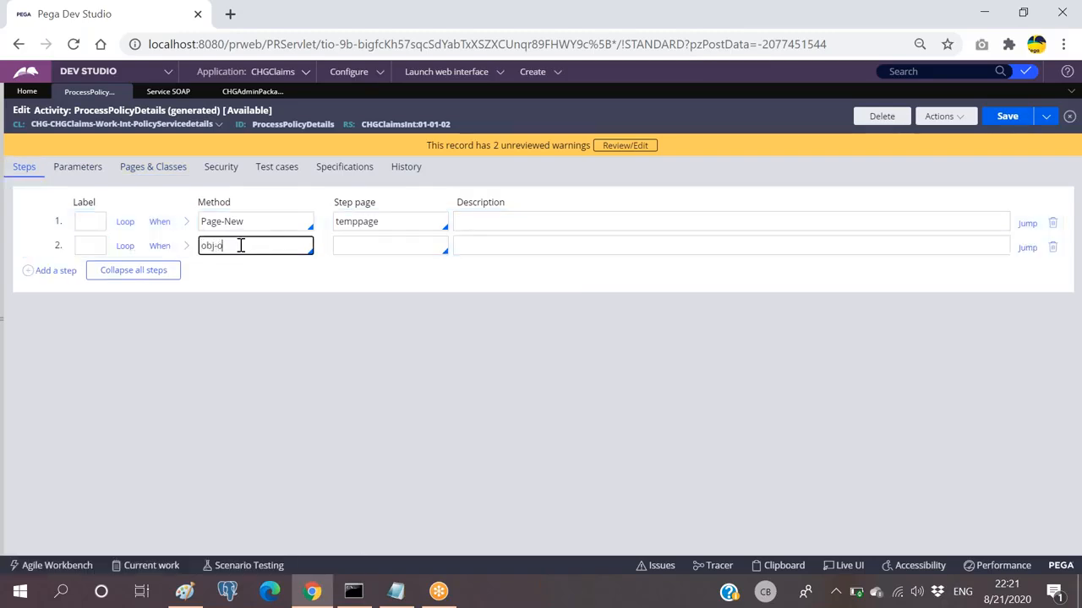
key("Return")
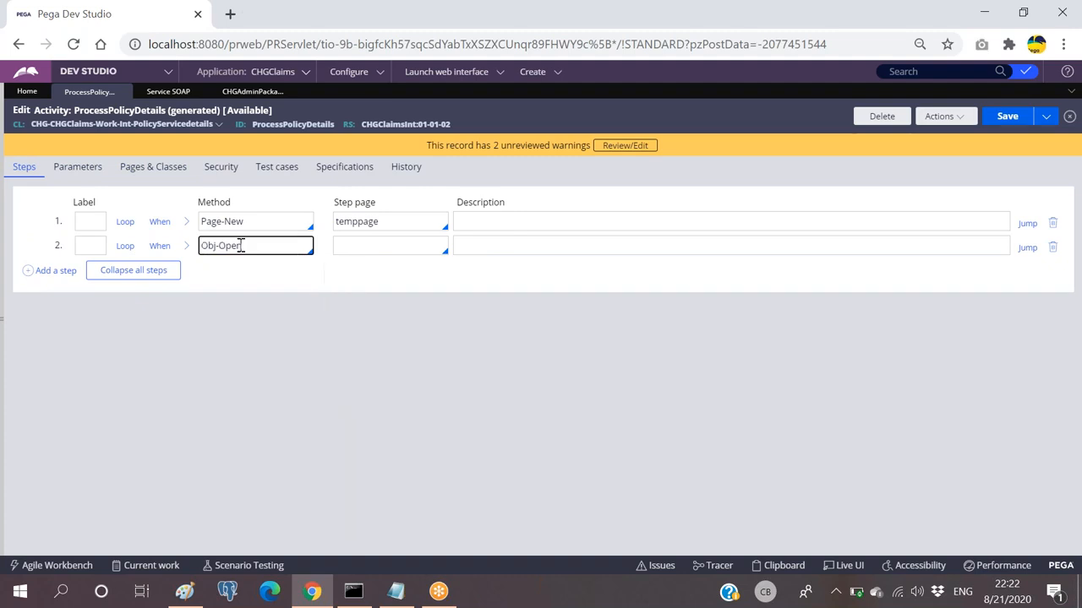
left_click(386, 225)
key("ctrl+a")
key("ctrl+c")
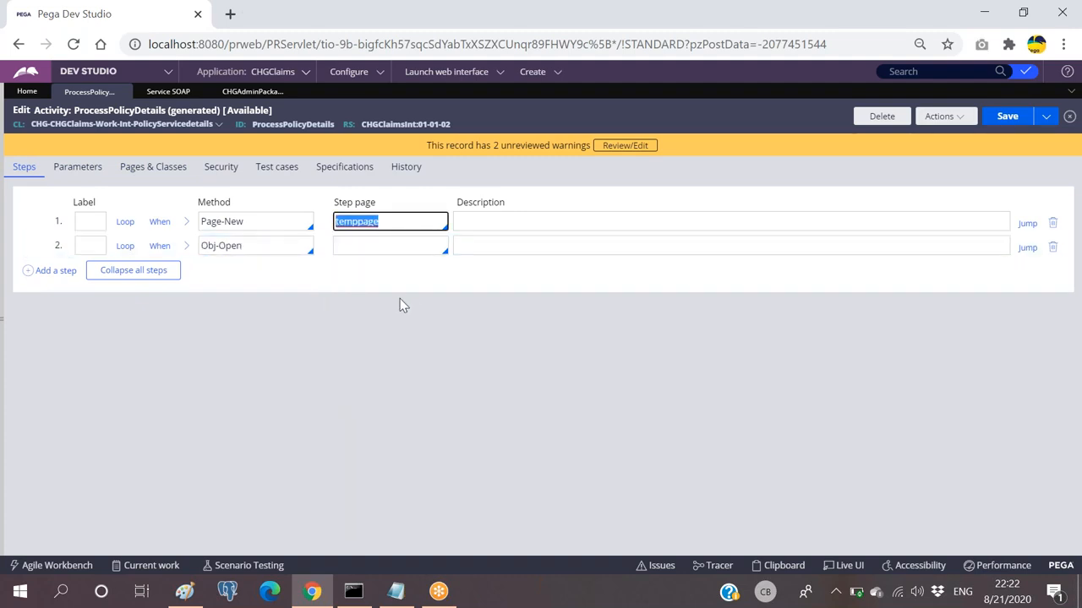
left_click(386, 245)
key("ctrl+v")
Set the Obj-Open step's OpenClass to CHG-Data-PolicyService, copying the class from the declared temppage entry.
left_click(186, 245)
left_click(176, 326)
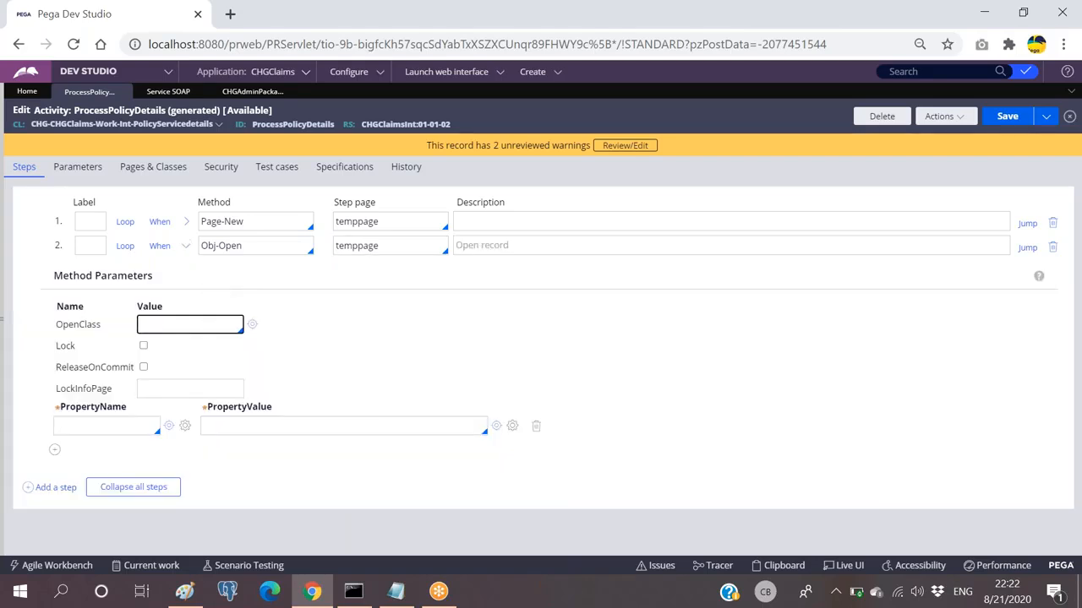
left_click(153, 166)
left_click(518, 219)
triple_click(518, 220)
left_click(24, 167)
left_click(194, 325)
key("ctrl+v")
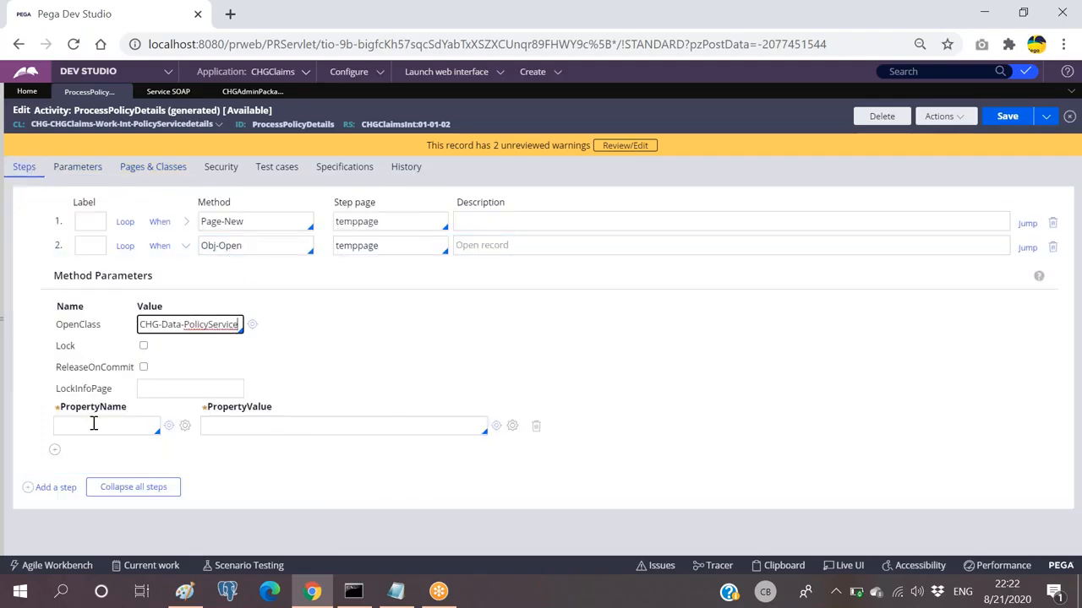
Choose .PolicyNum as the Obj-Open step's key PropertyName.
left_click(133, 425)
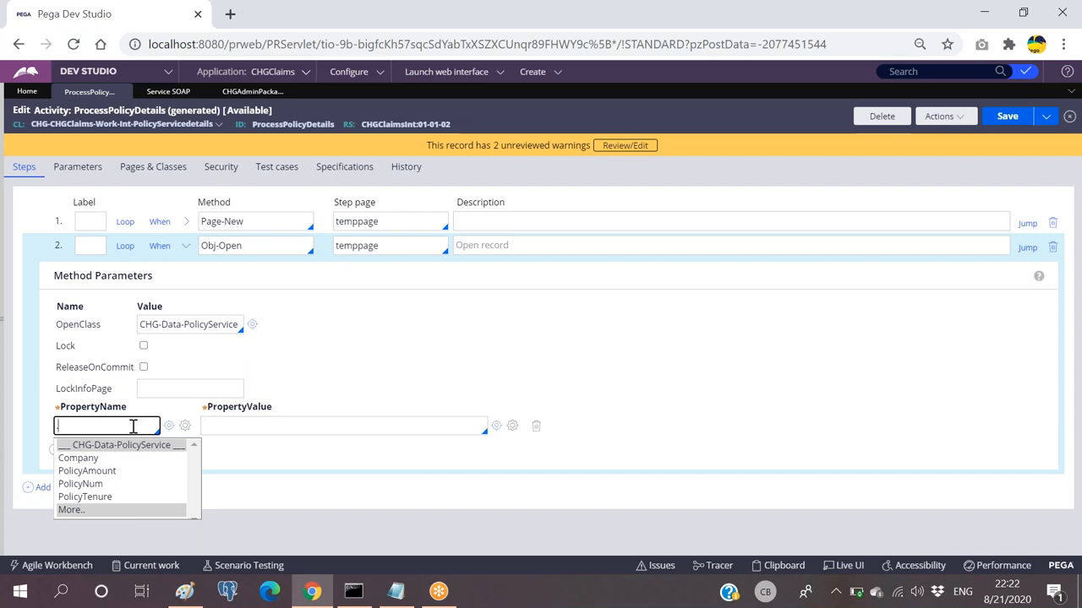
key("Down")
key("Down")
key("Down")
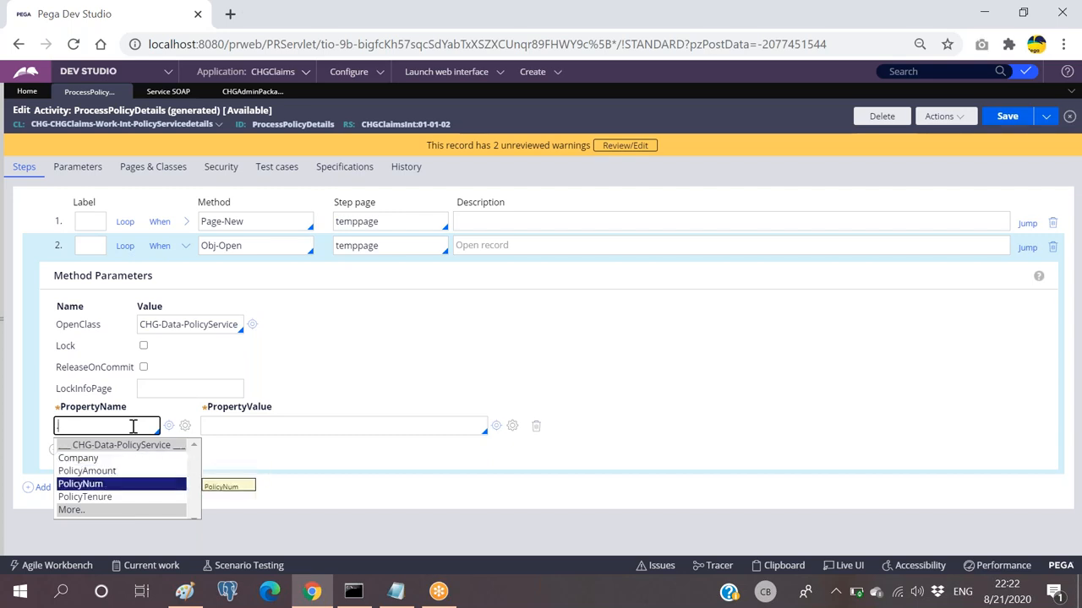
key("Return")
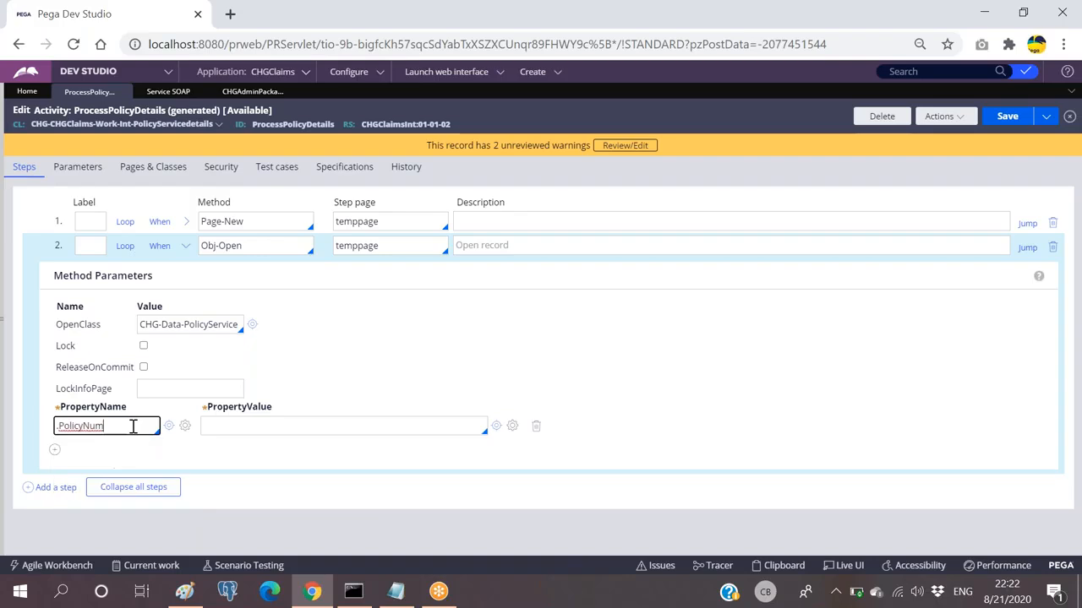
Set the Obj-Open key's PropertyValue to Primary.PolicyRequestPage.PolicyNum and collapse the method parameters.
left_click(369, 426)
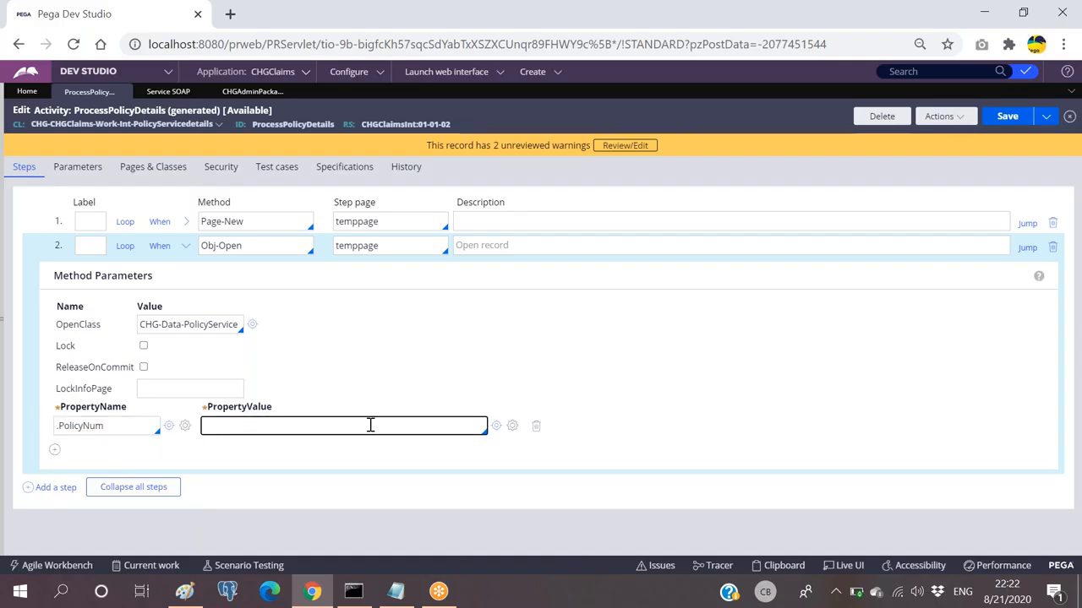
type(".")
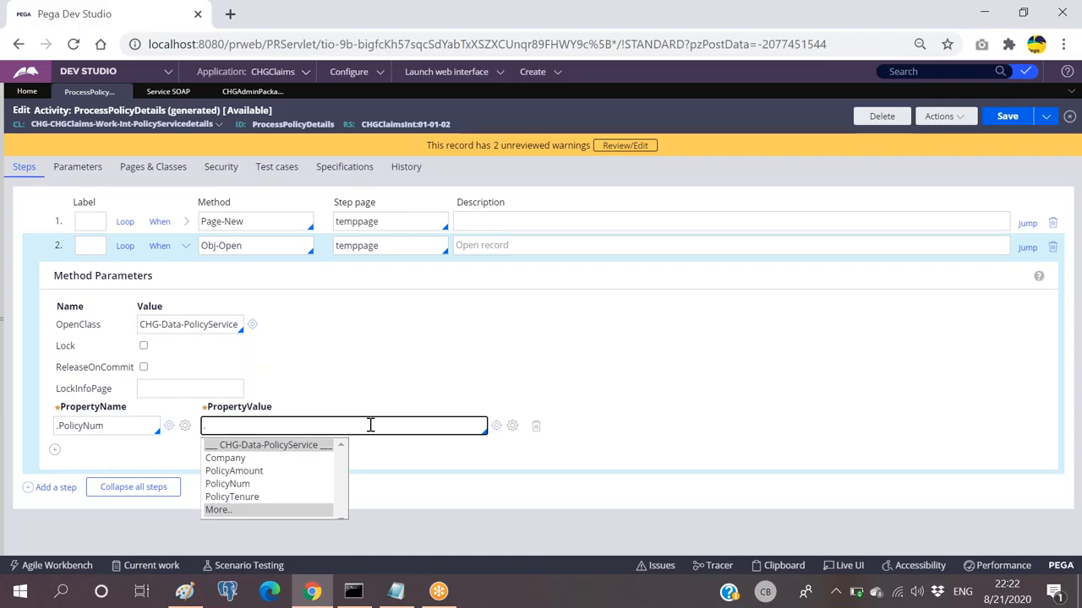
key("BackSpace")
key("Down")
key("Down")
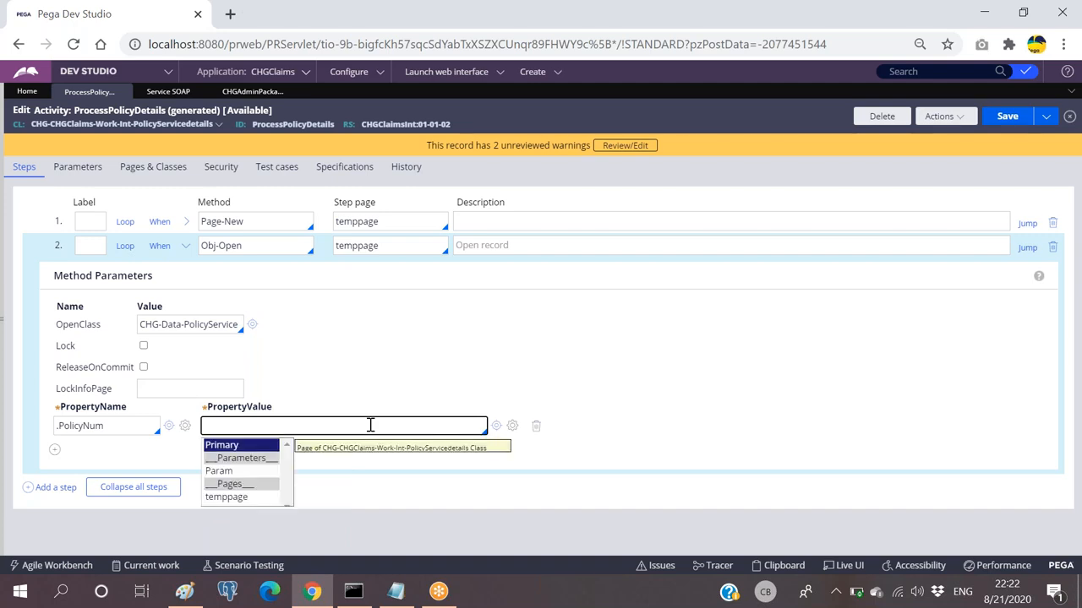
key("Return")
key("Down")
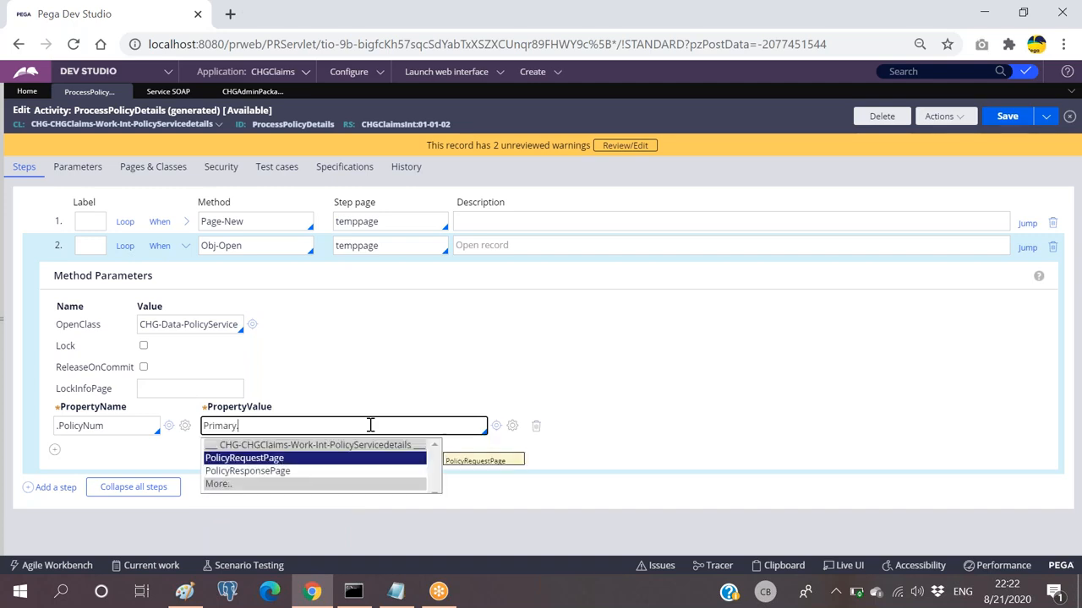
type(".")
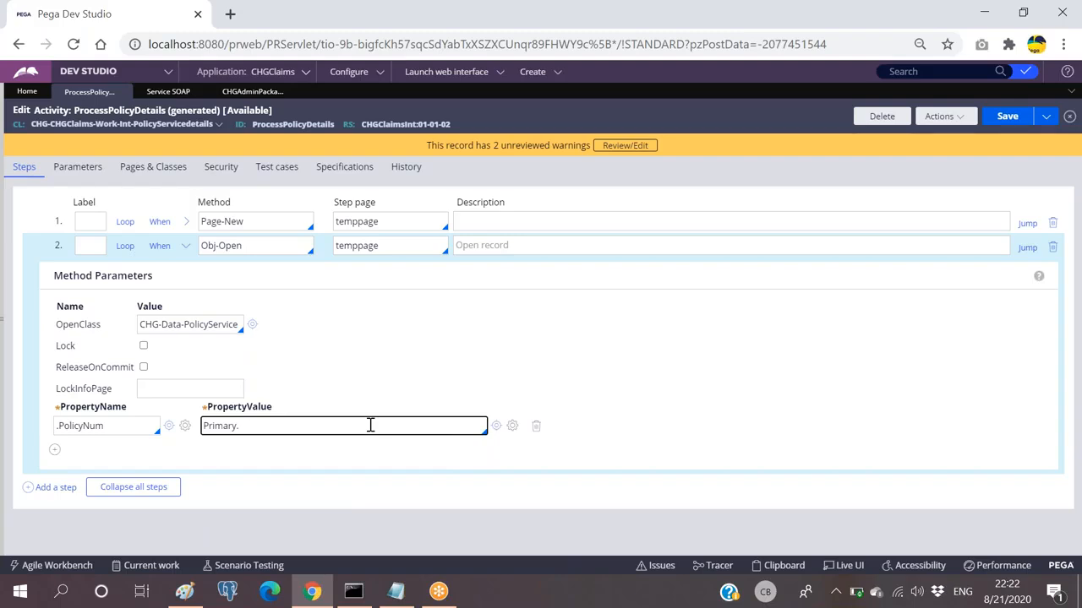
type(".")
key("Down")
key("Return")
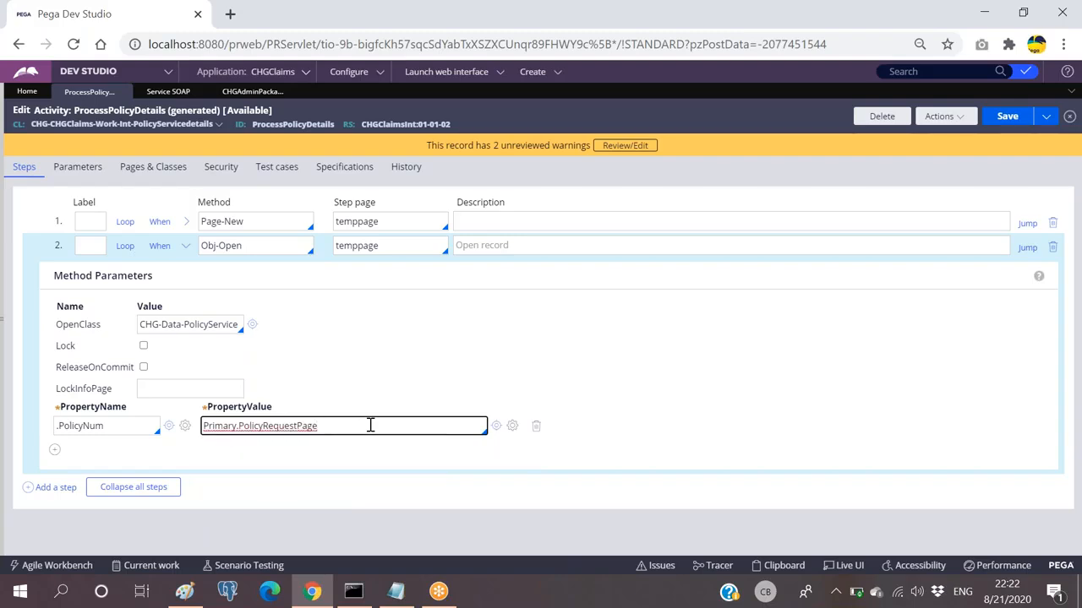
type(".")
key("Down")
key("Down")
key("Down")
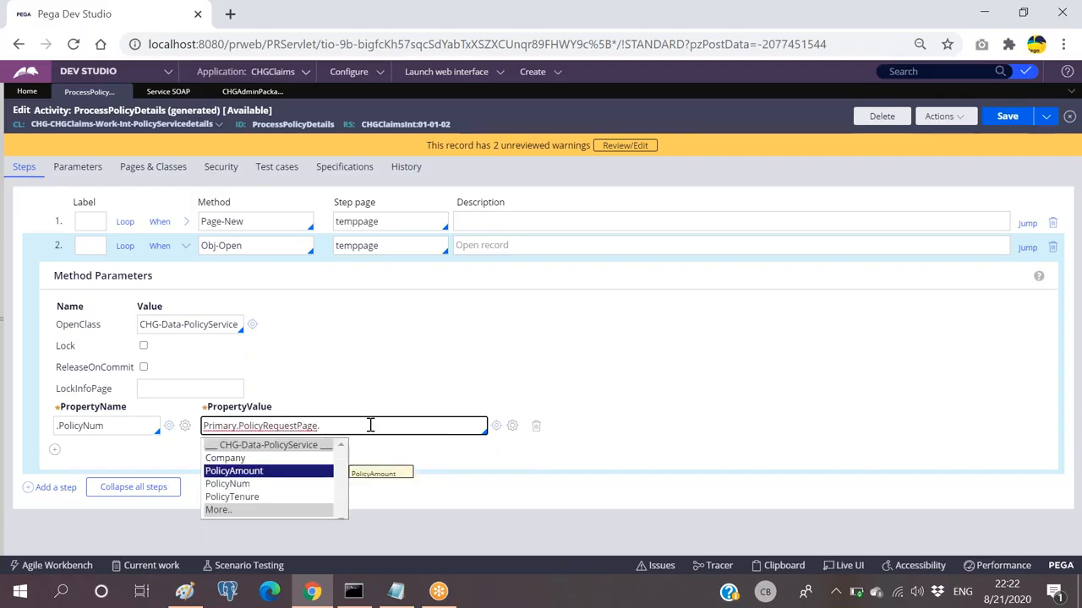
key("Return")
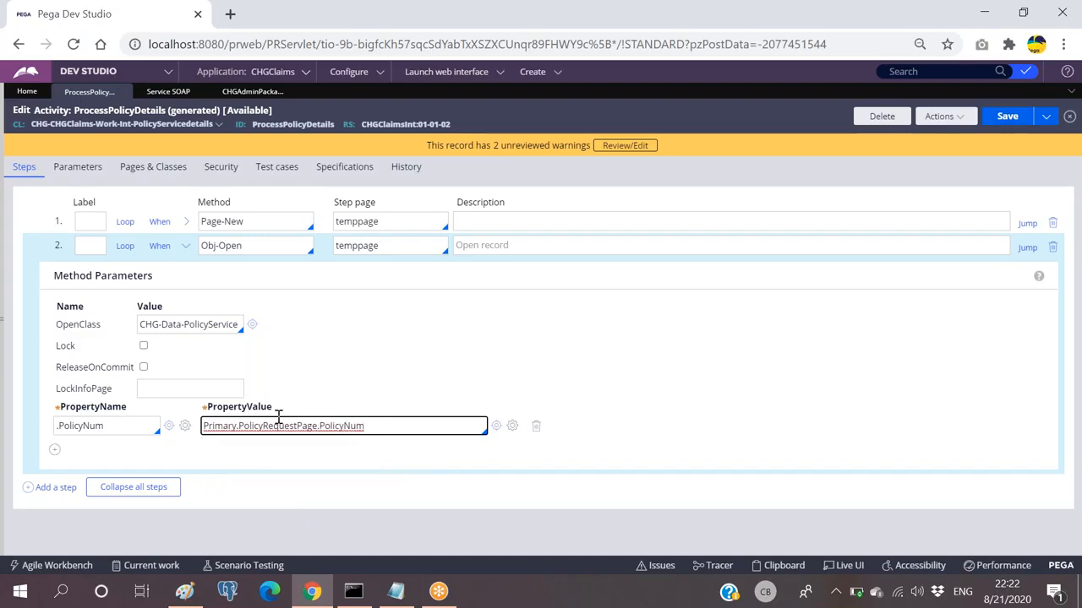
left_click(186, 246)
Add a third activity step using the Page-Copy method.
left_click(358, 245)
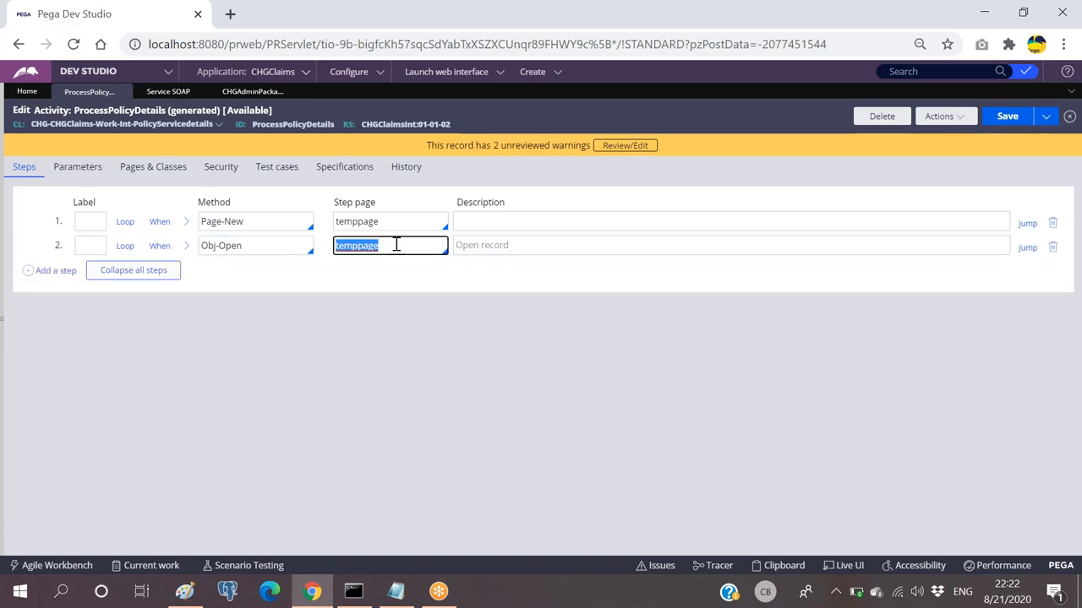
left_click(57, 273)
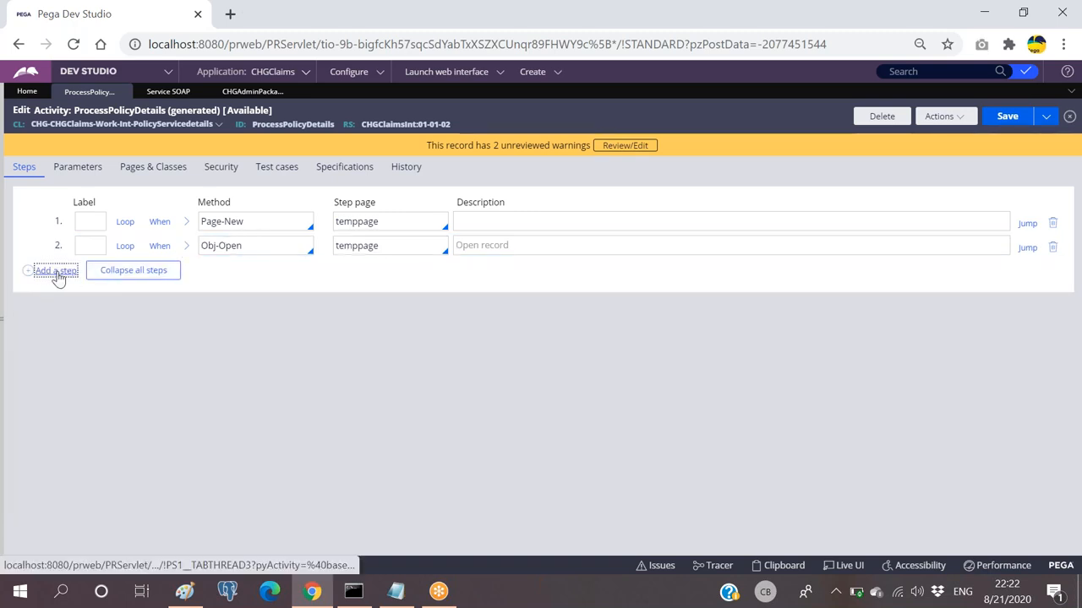
left_click(240, 270)
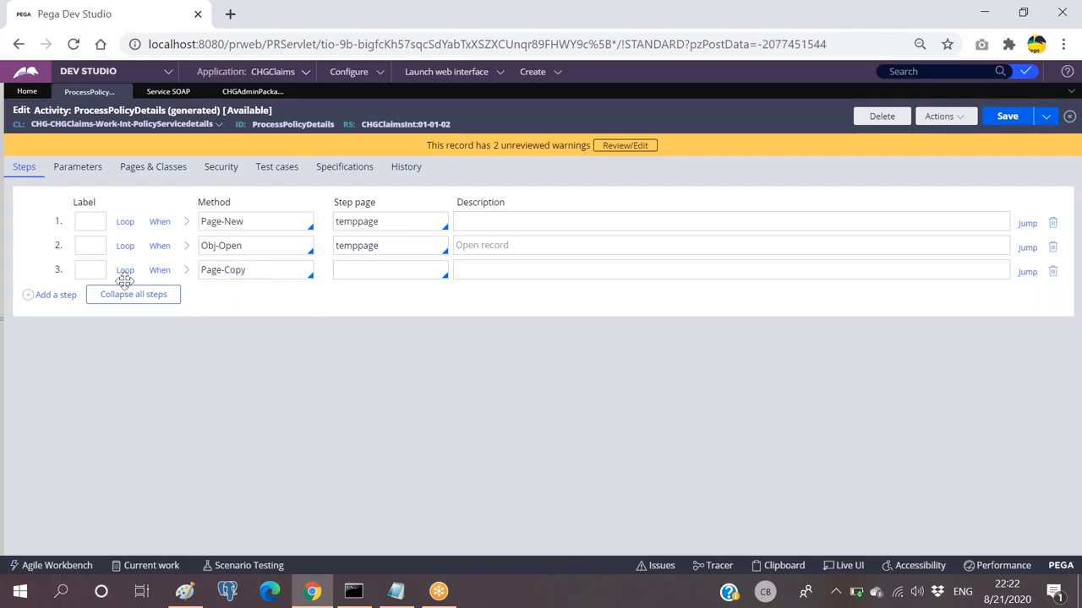
Set the Page-Copy step's CopyFrom parameter to temppage, reusing the Obj-Open step's page name.
left_click(187, 272)
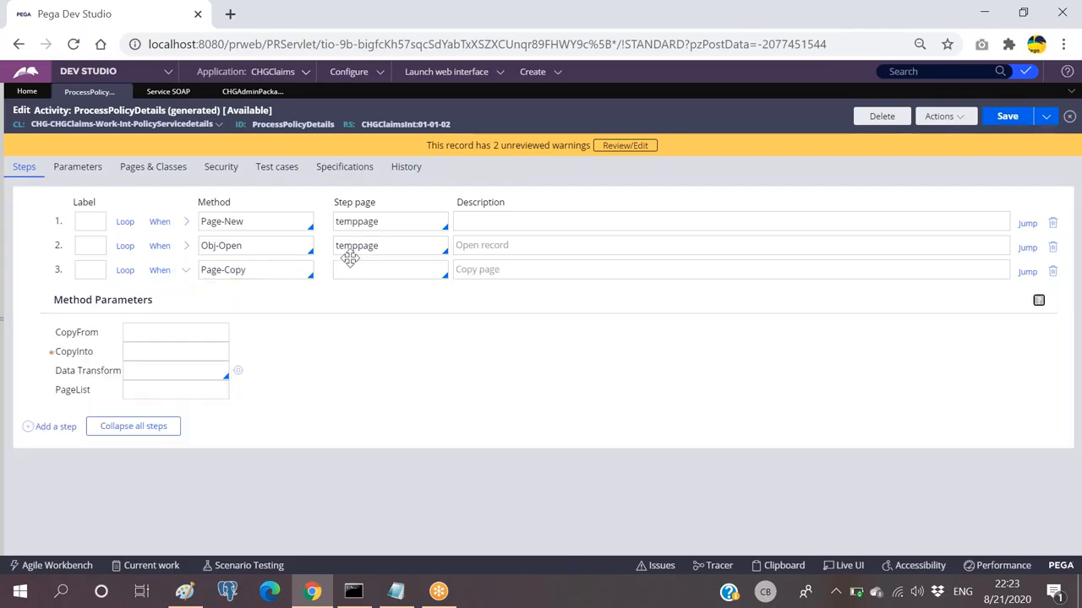
double_click(358, 246)
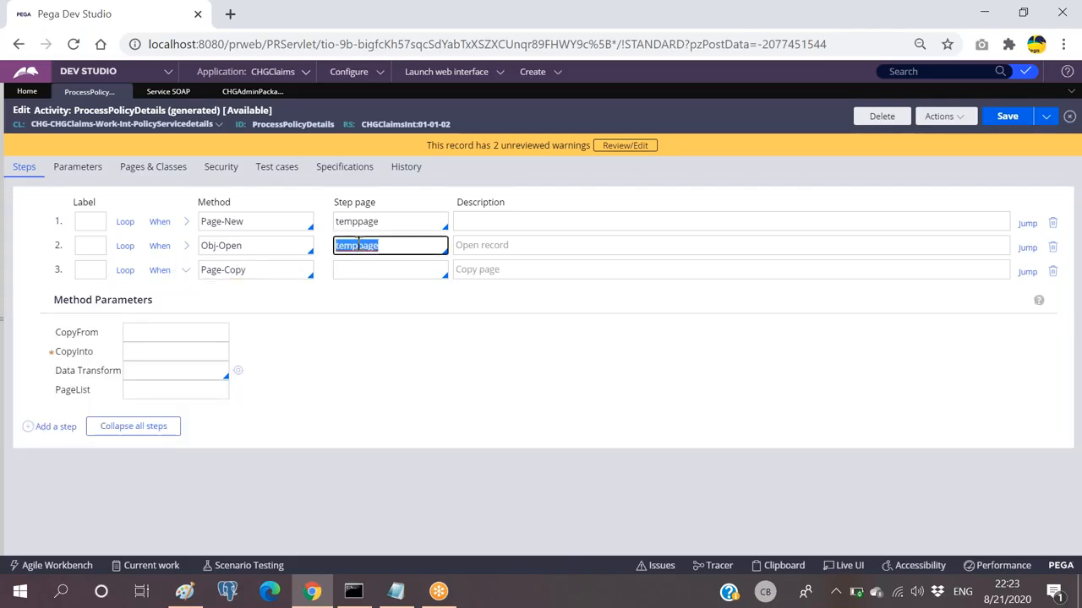
left_click(166, 332)
key("ctrl+v")
Build the reference Primary.PolicyResponsePage in a temporary Obj-Open key row, copy it, and delete that row.
left_click(158, 351)
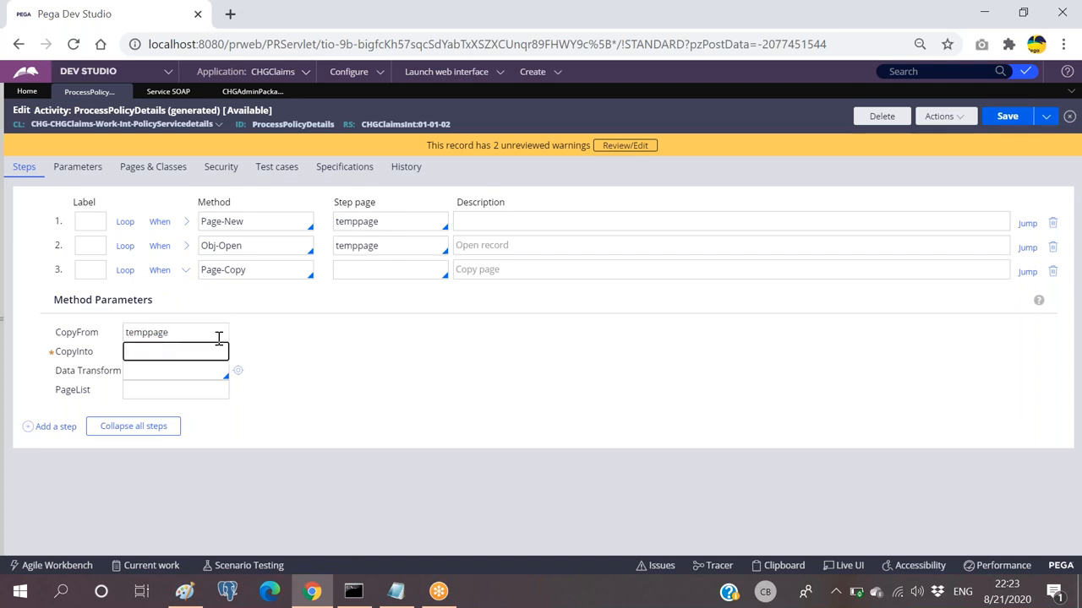
left_click(185, 246)
left_click(54, 449)
left_click(243, 451)
key("Down")
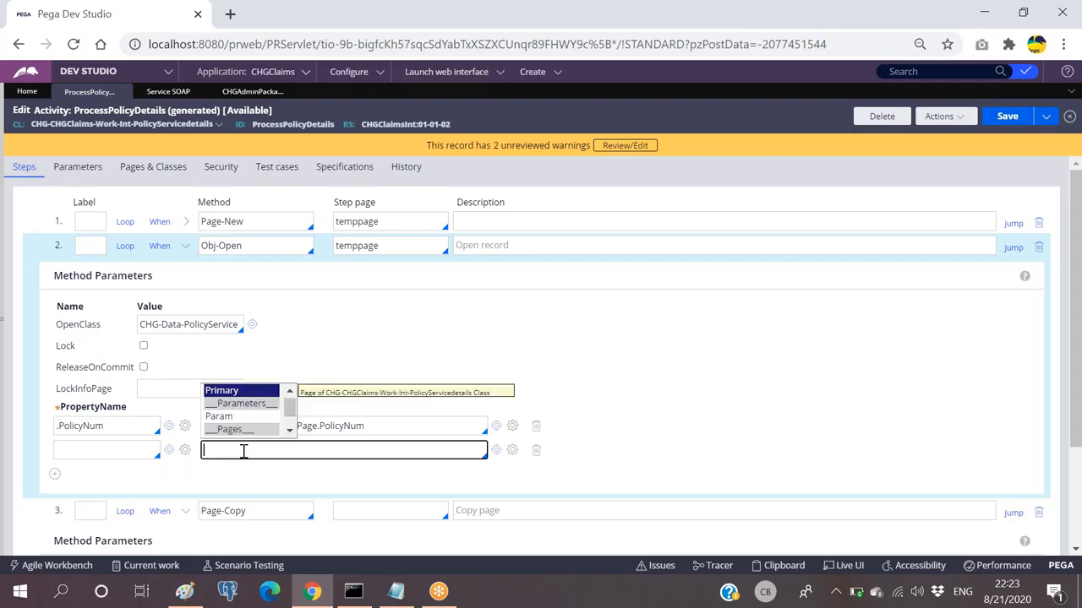
key("Return")
type(".")
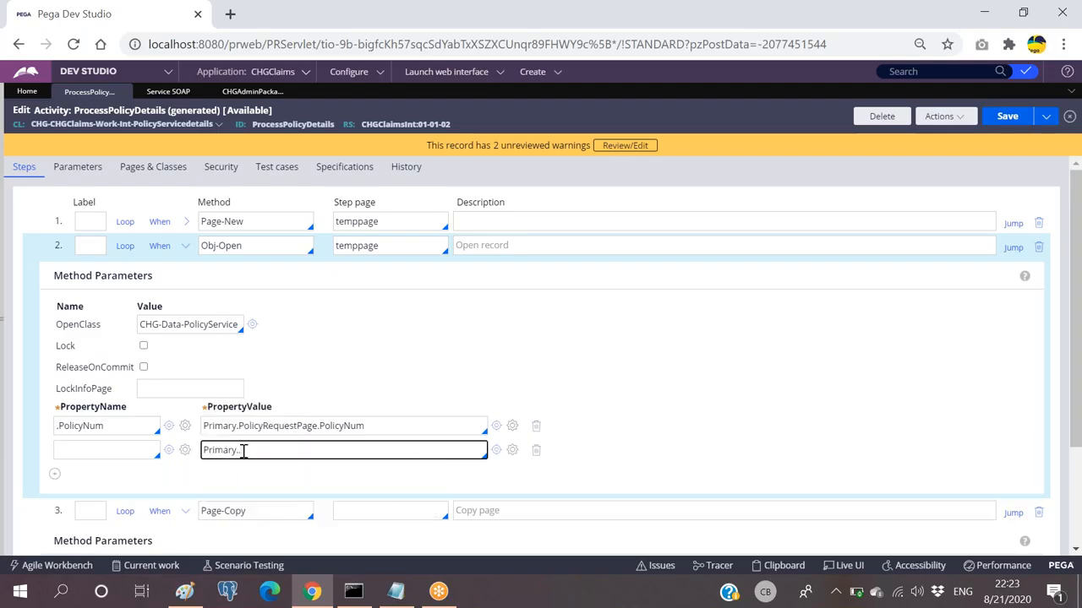
key("Down")
key("Down")
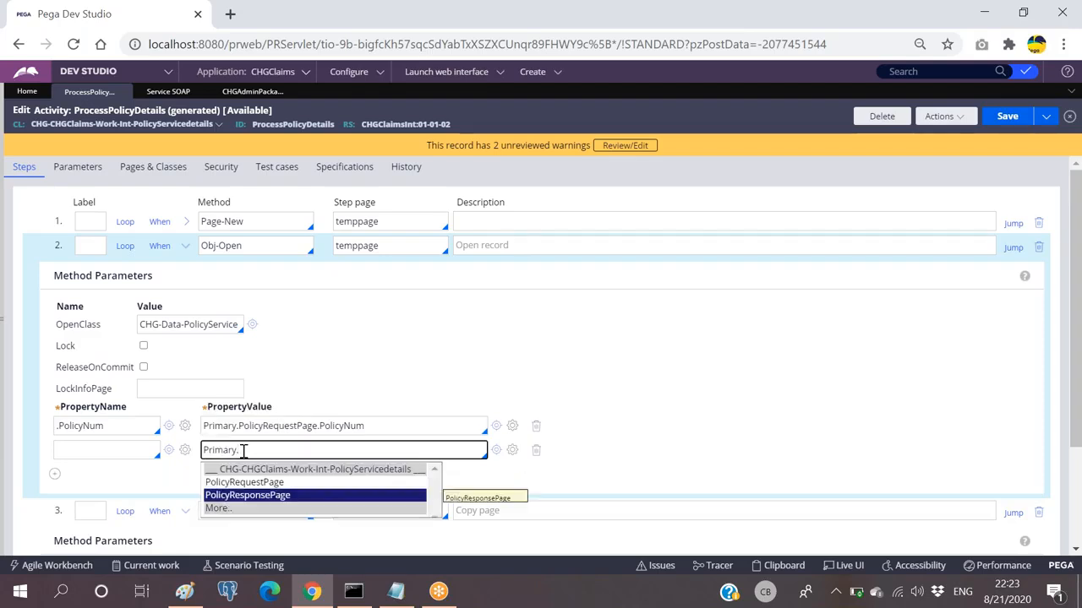
key("Return")
triple_click(290, 449)
key("ctrl+c")
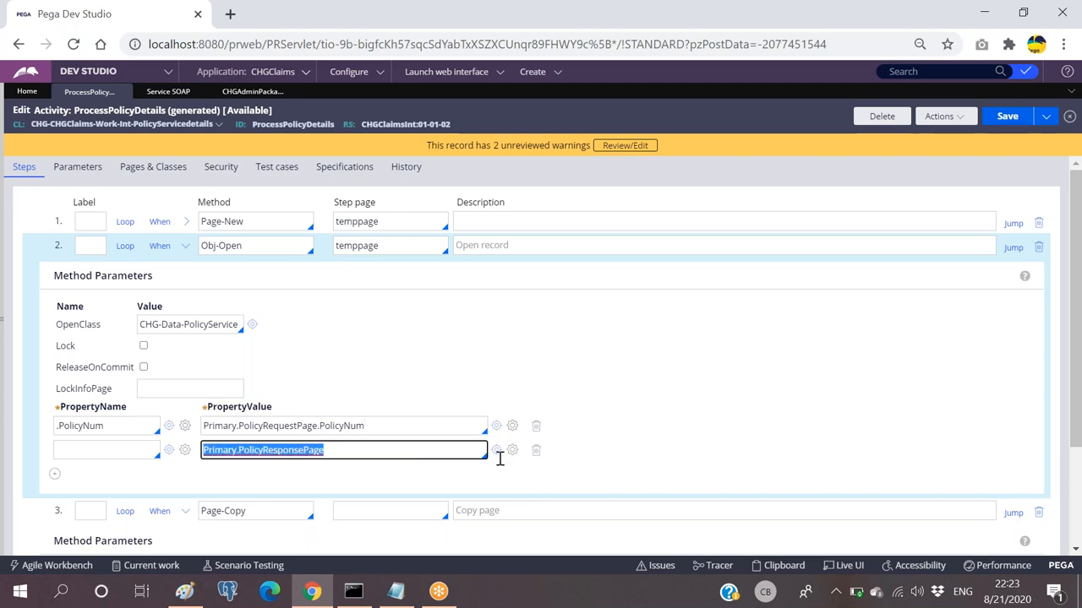
left_click(537, 452)
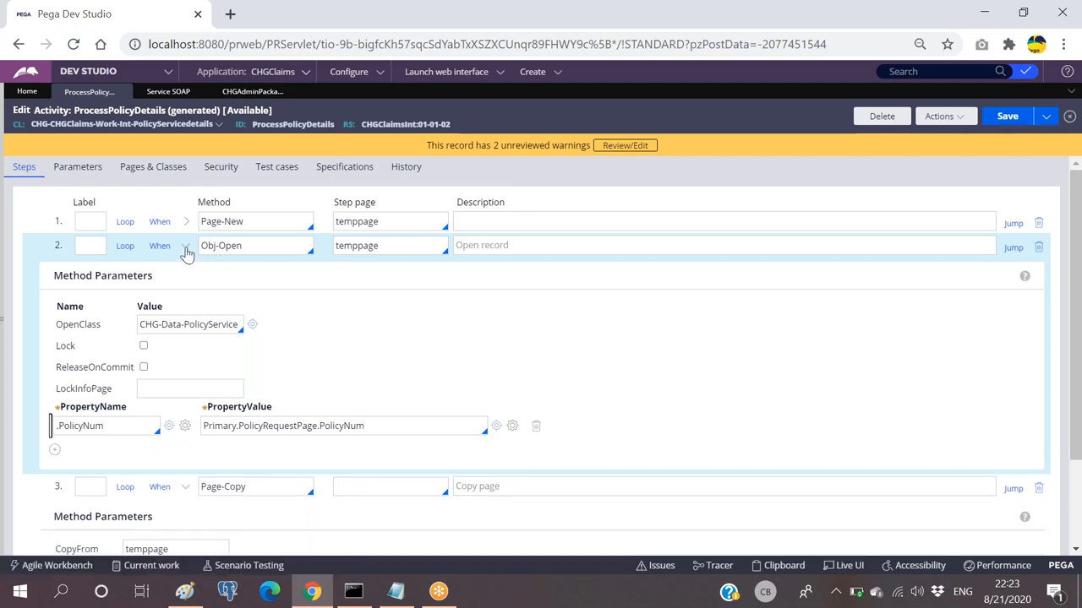
left_click(186, 246)
Set the Page-Copy step's CopyInto parameter to Primary.PolicyResponsePage and save the activity.
left_click(184, 353)
key("ctrl+v")
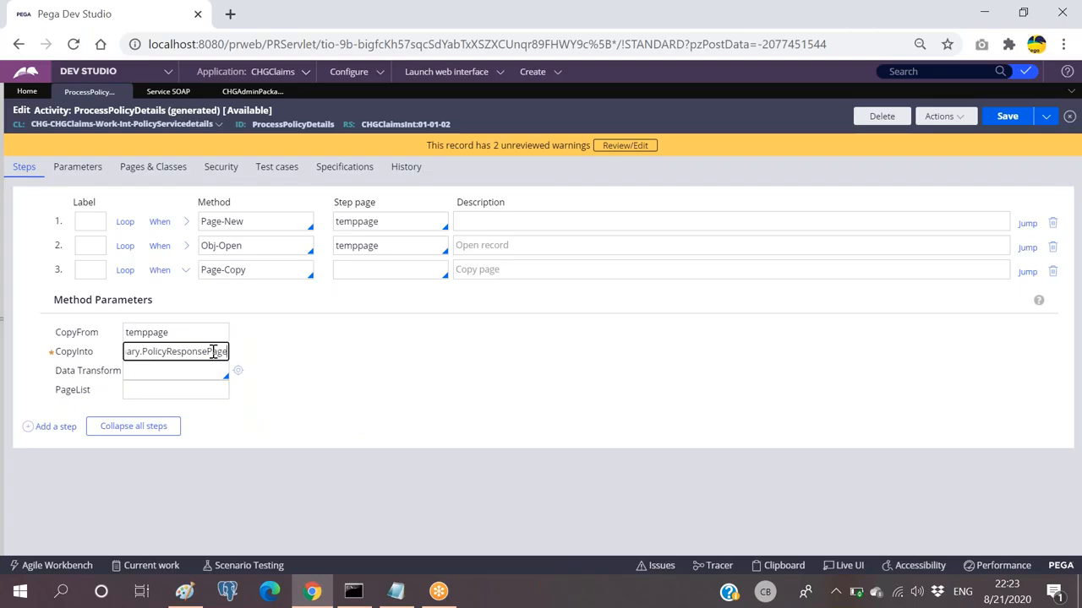
left_click(1007, 116)
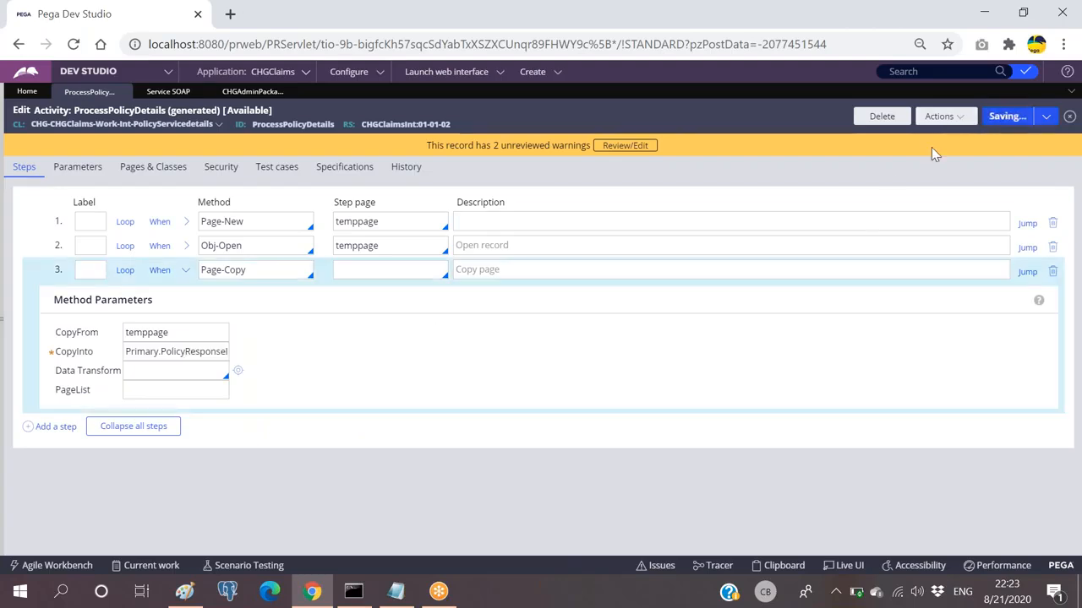
left_click(186, 270)
Review the activity steps, checking the Obj-Open key mapping and Page-Copy parameters, and save the activity again.
left_click(265, 218)
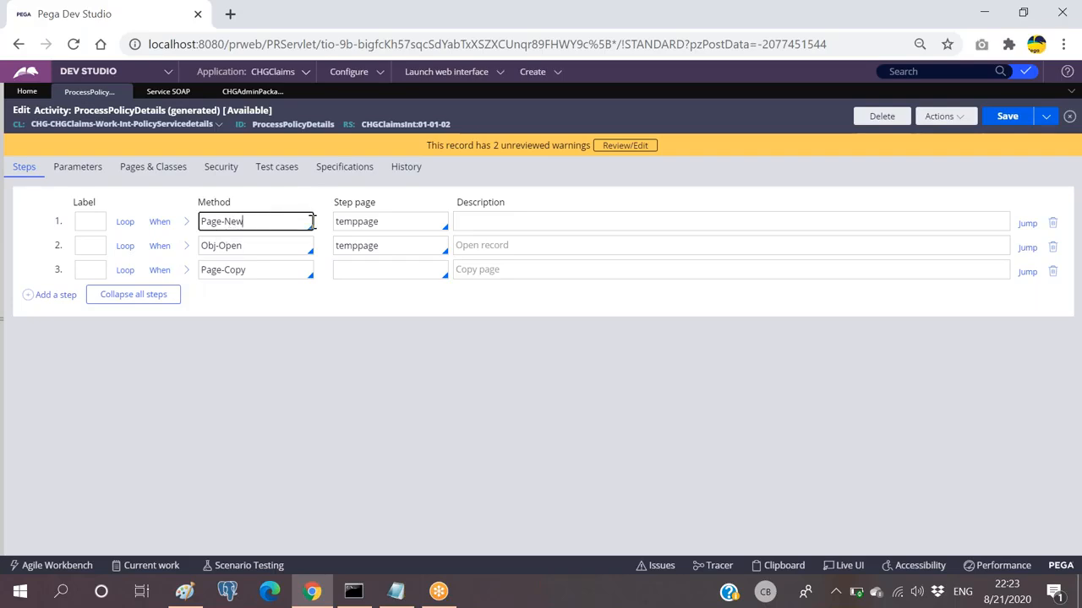
left_click(258, 245)
left_click(186, 246)
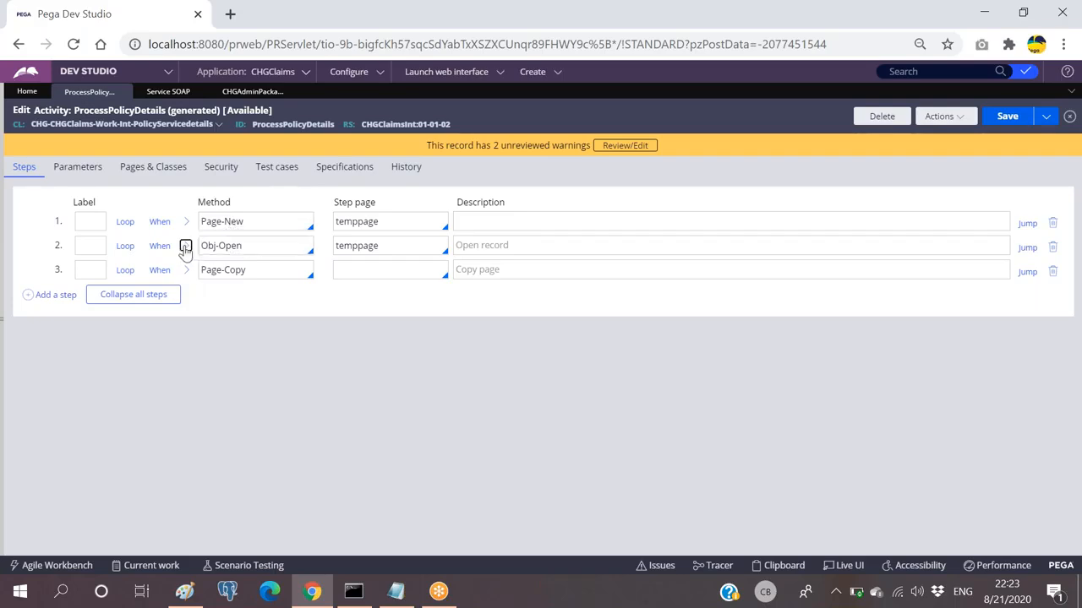
double_click(91, 427)
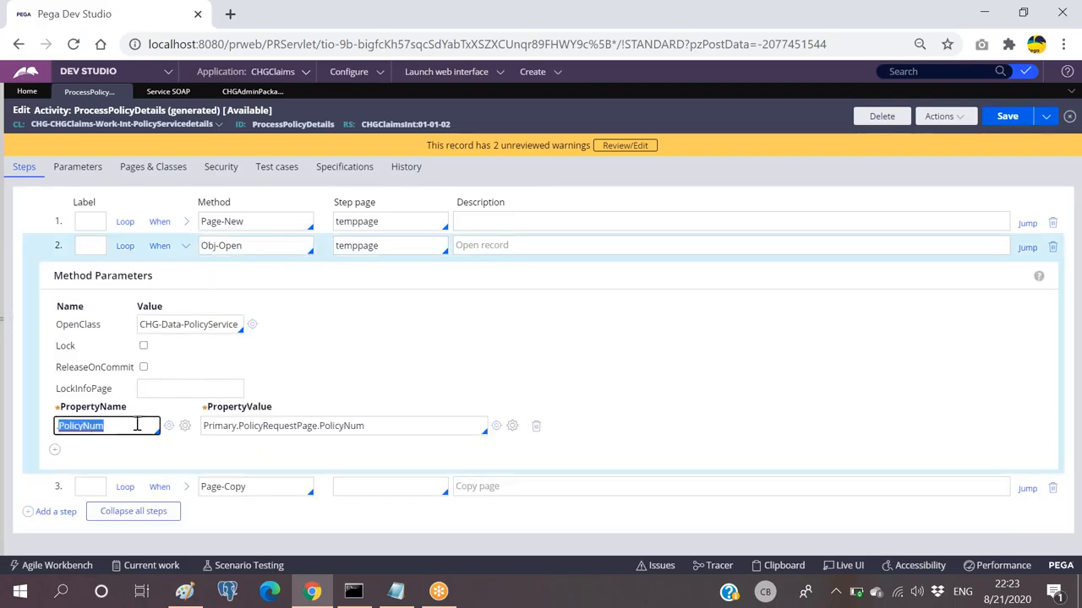
left_click(380, 424)
left_click_drag(313, 431, 196, 439)
left_click(374, 428)
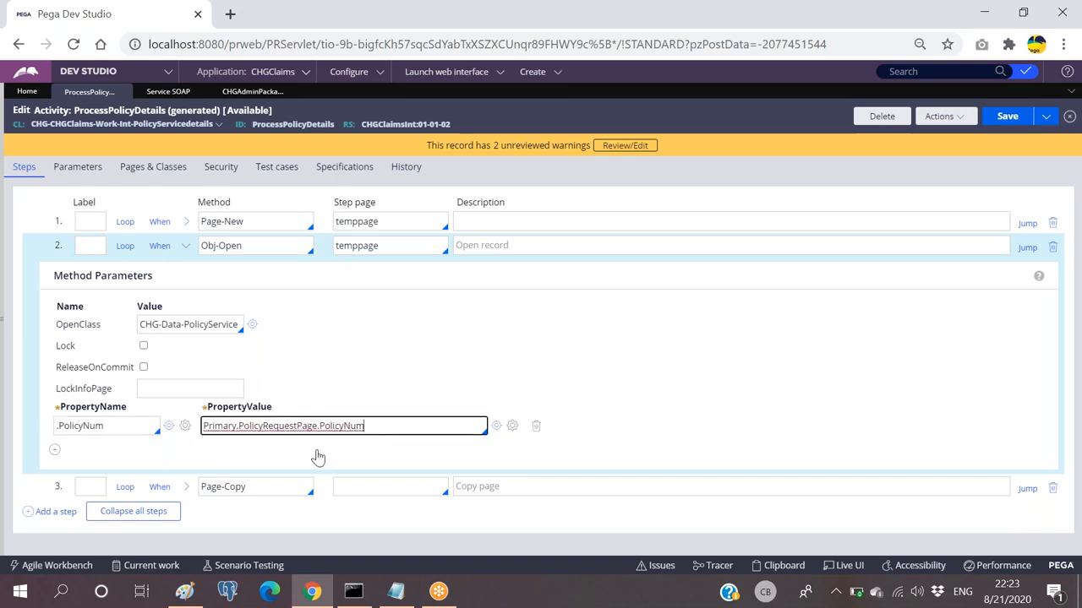
left_click(186, 486)
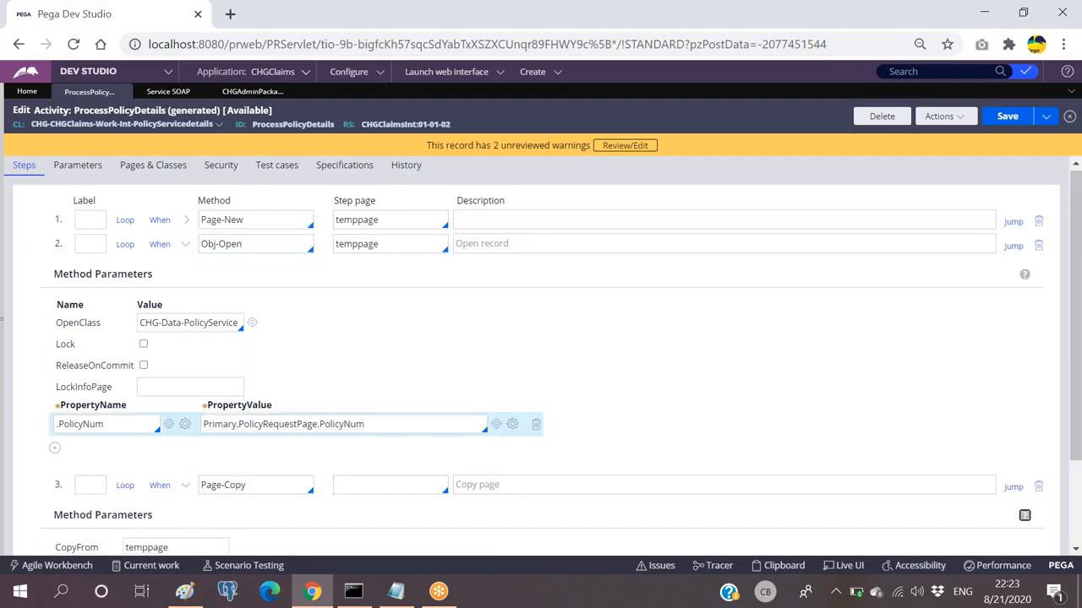
scroll(201, 483, "down", 1)
double_click(194, 484)
left_click(186, 403)
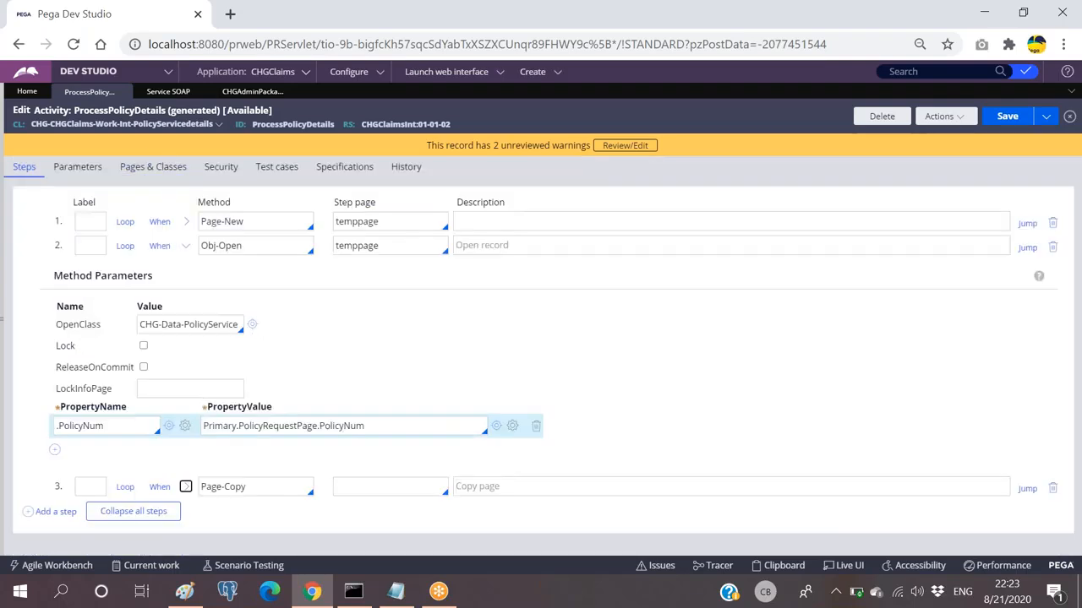
left_click(1006, 116)
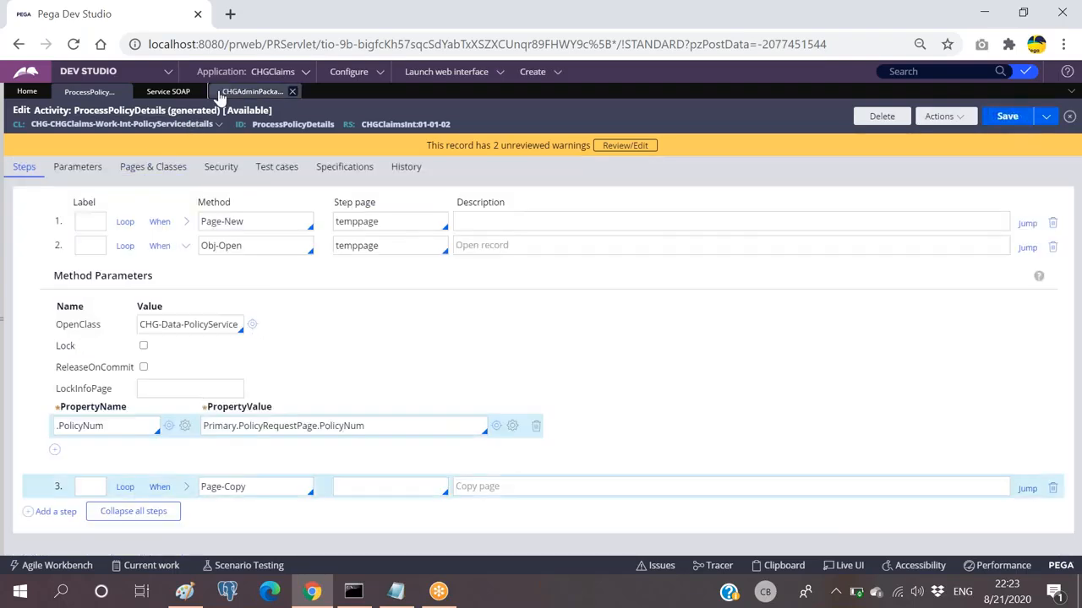
Examine the Service SOAP rule's page name and request parameter mapping, comparing them with the activity's Obj-Open key value.
left_click(220, 93)
left_click(168, 91)
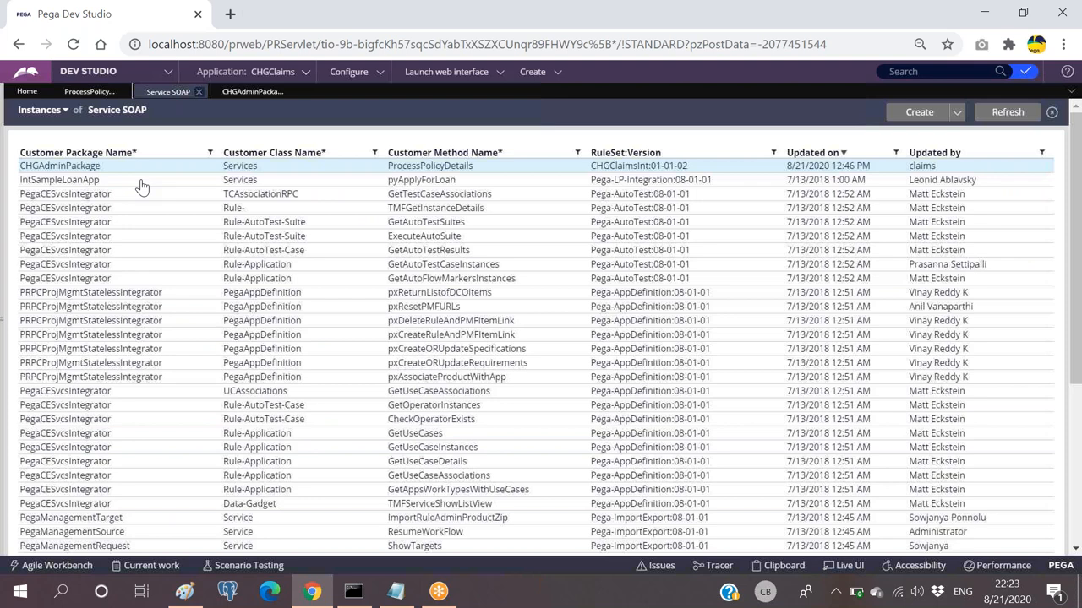
left_click(252, 92)
left_click(59, 289)
double_click(59, 289)
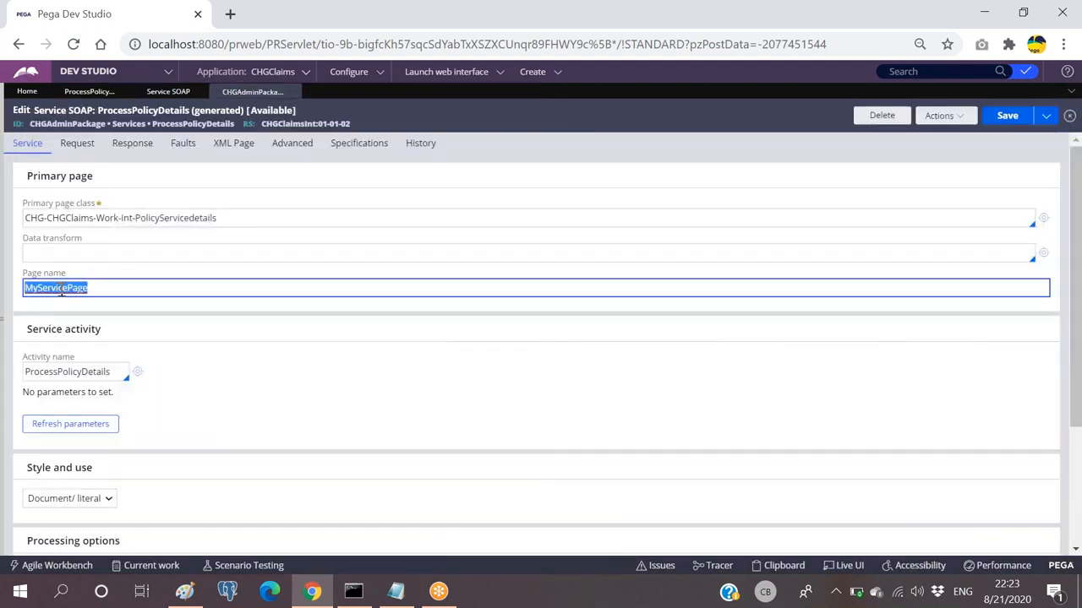
left_click(76, 144)
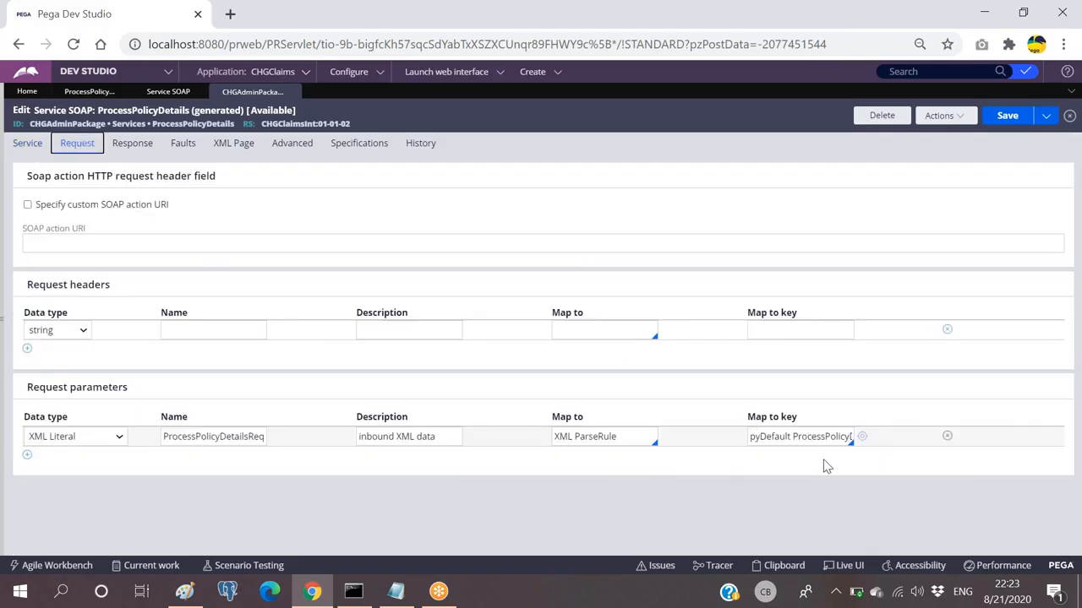
left_click(88, 91)
left_click_drag(381, 429, 206, 425)
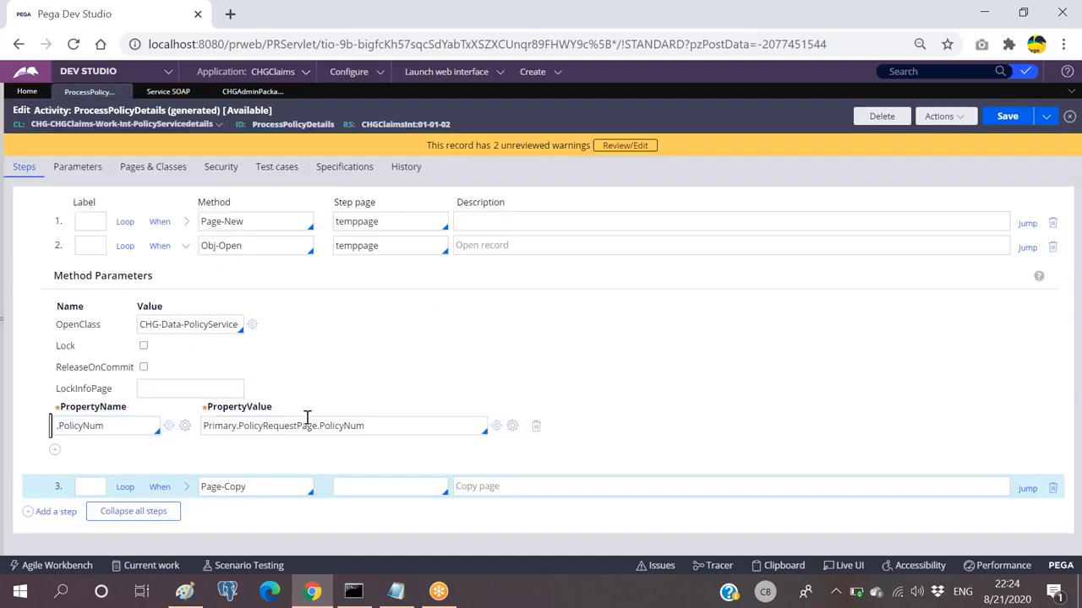
left_click(240, 93)
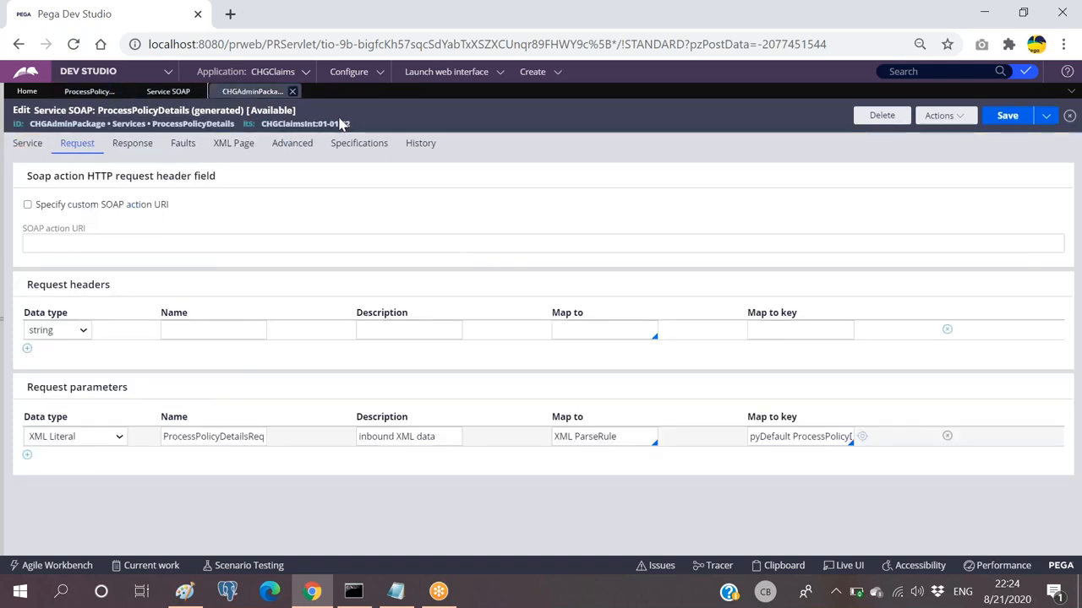
left_click(27, 143)
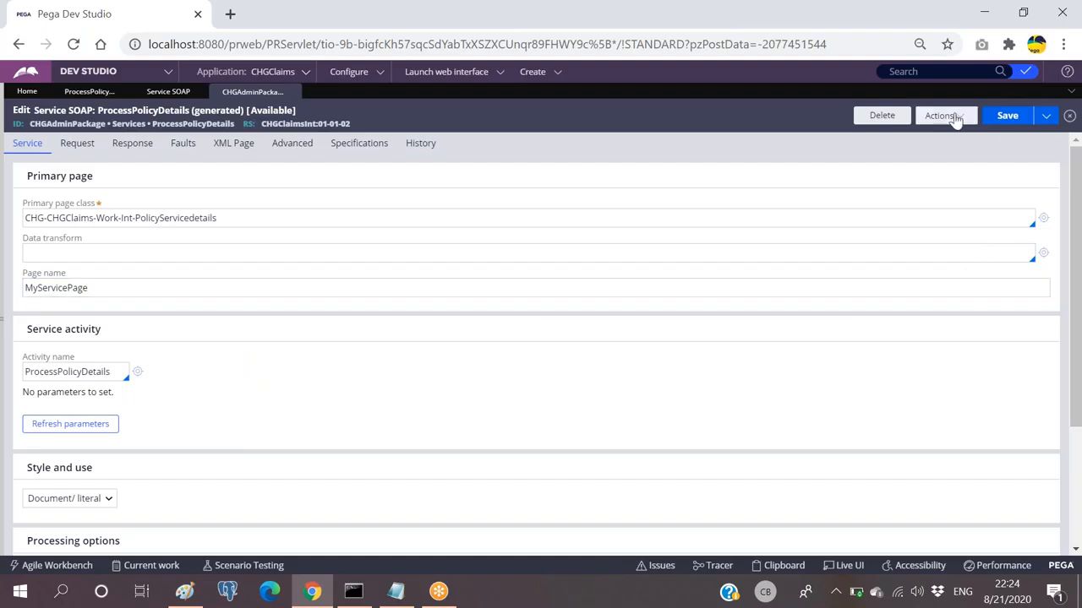
Run the ProcessPolicyDetails SOAP service and choose to supply a SOAP request envelope.
left_click(956, 119)
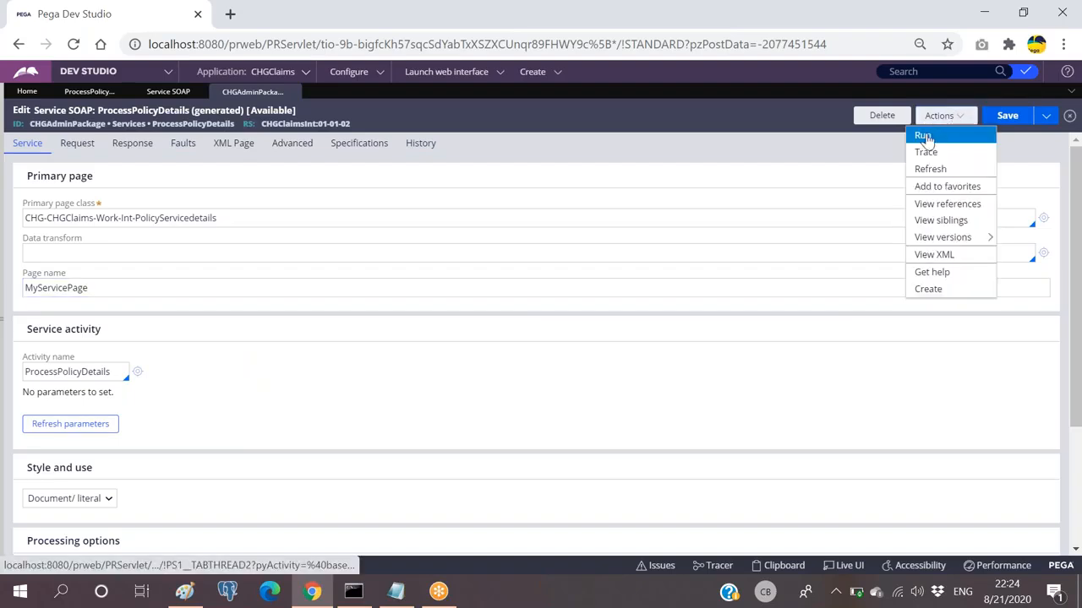
left_click(552, 118)
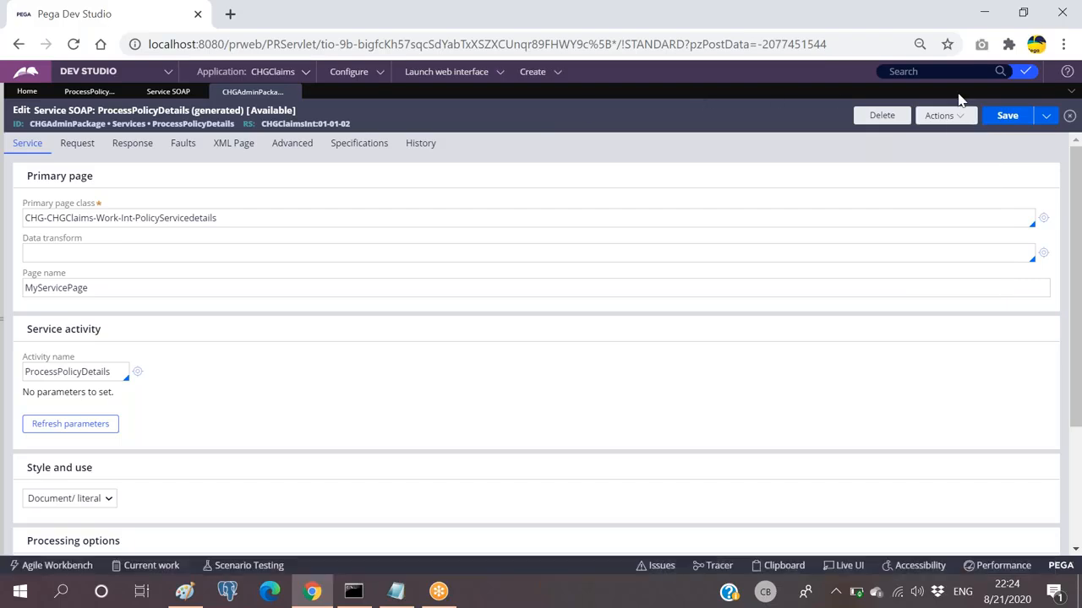
left_click(938, 126)
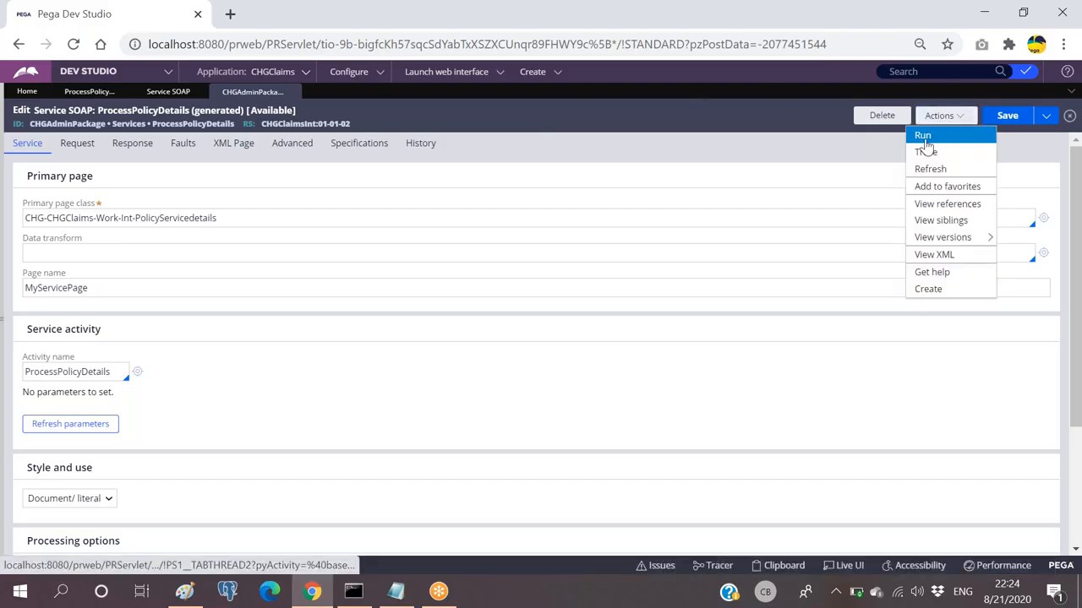
left_click(923, 137)
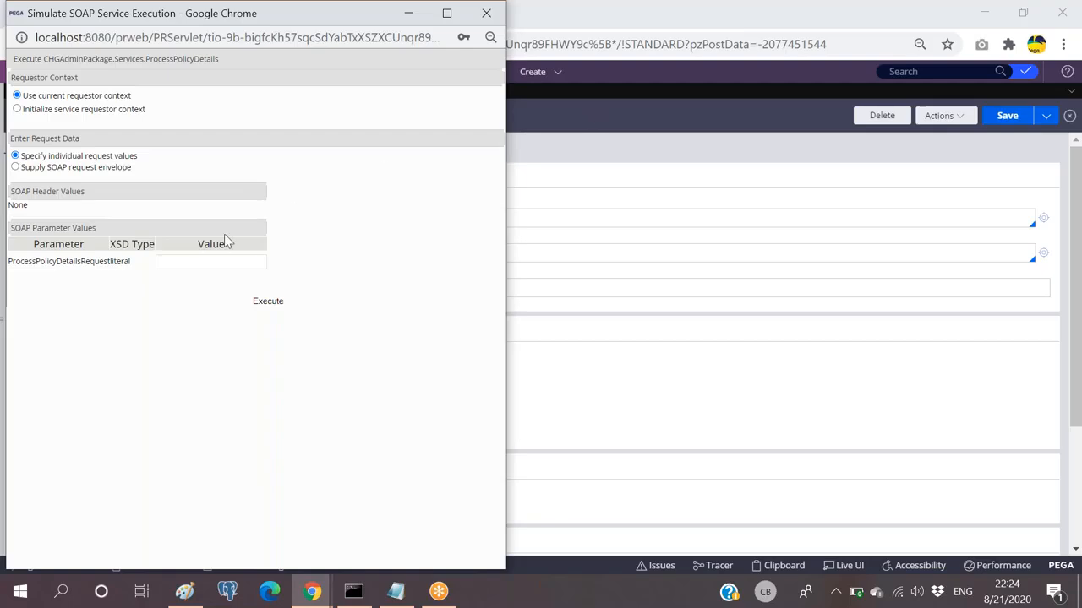
left_click(16, 168)
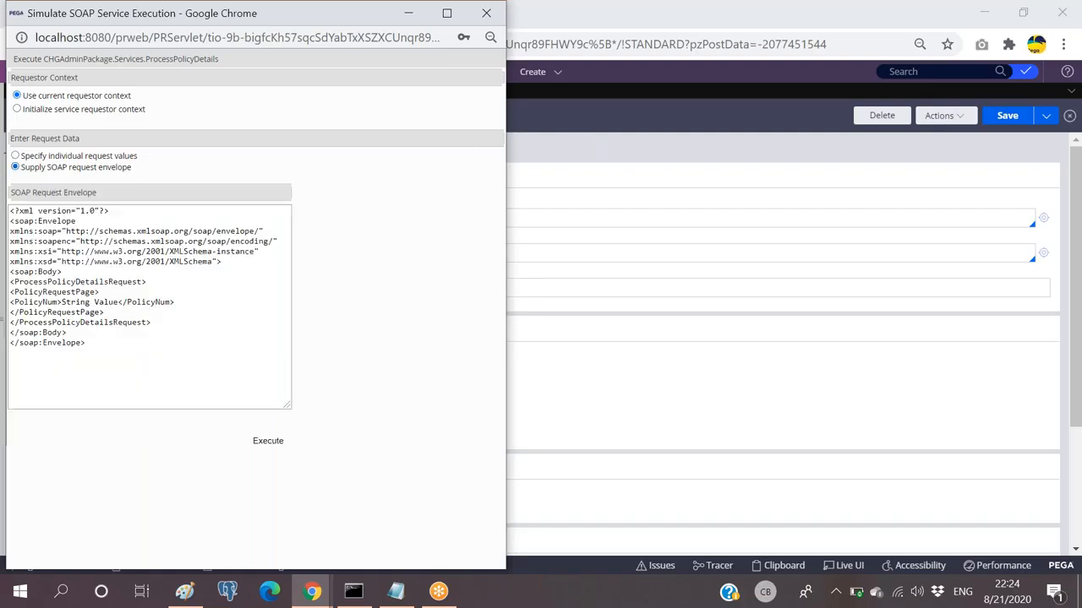
Set PolicyNum in the SOAP request envelope to PC001 and execute the simulation.
left_click(119, 303)
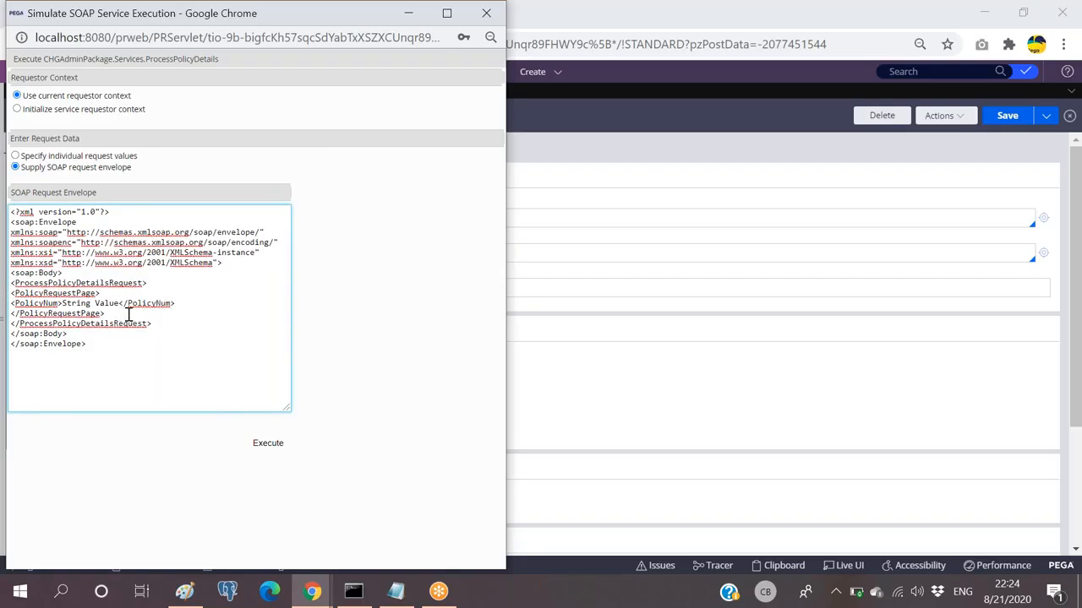
left_click_drag(119, 304, 64, 306)
key("BackSpace")
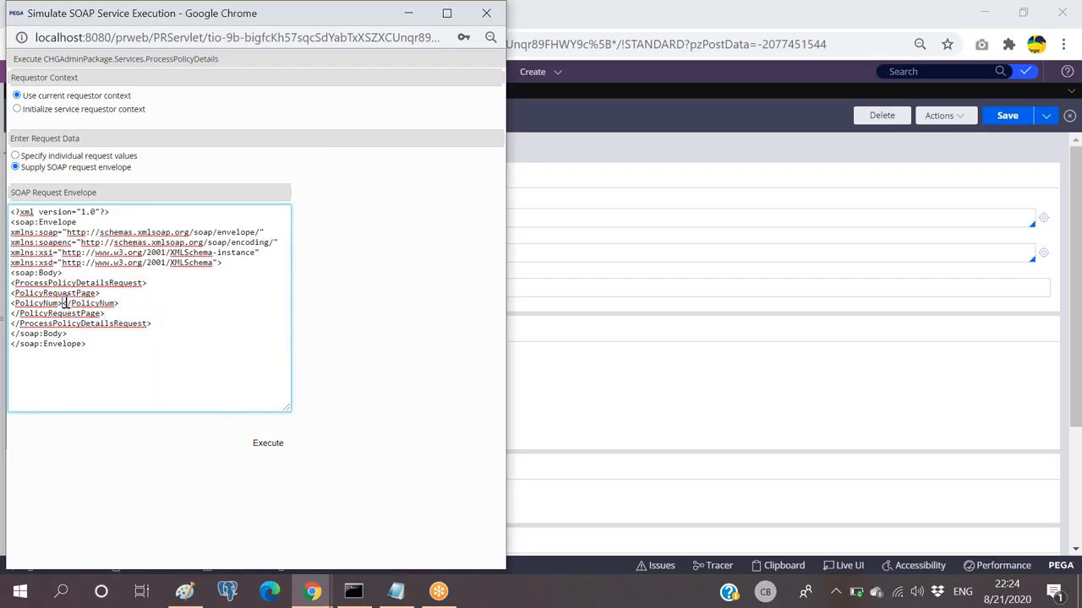
type("PC001")
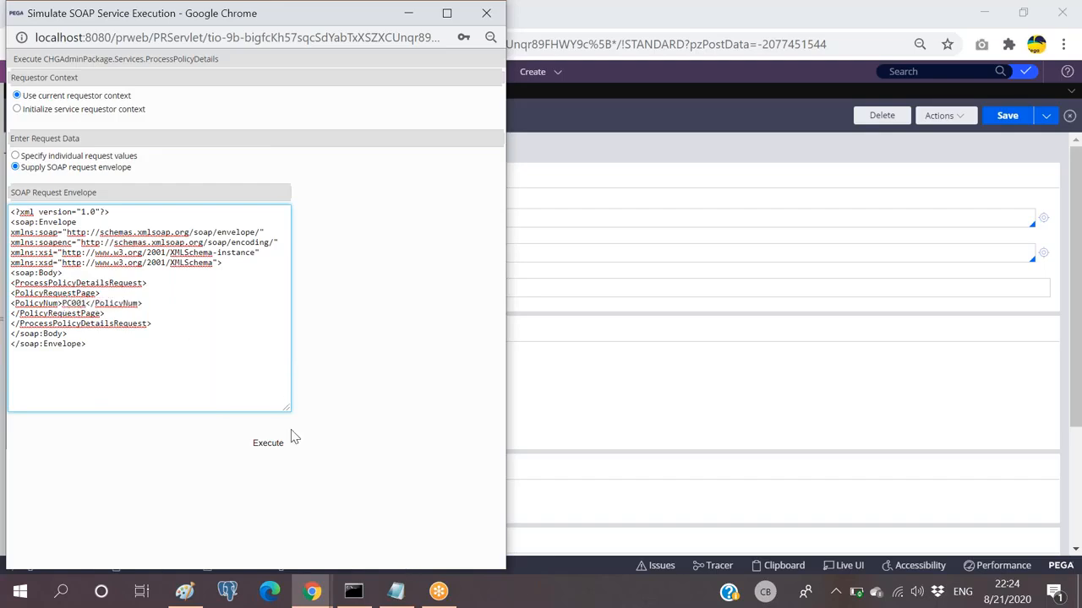
left_click(265, 447)
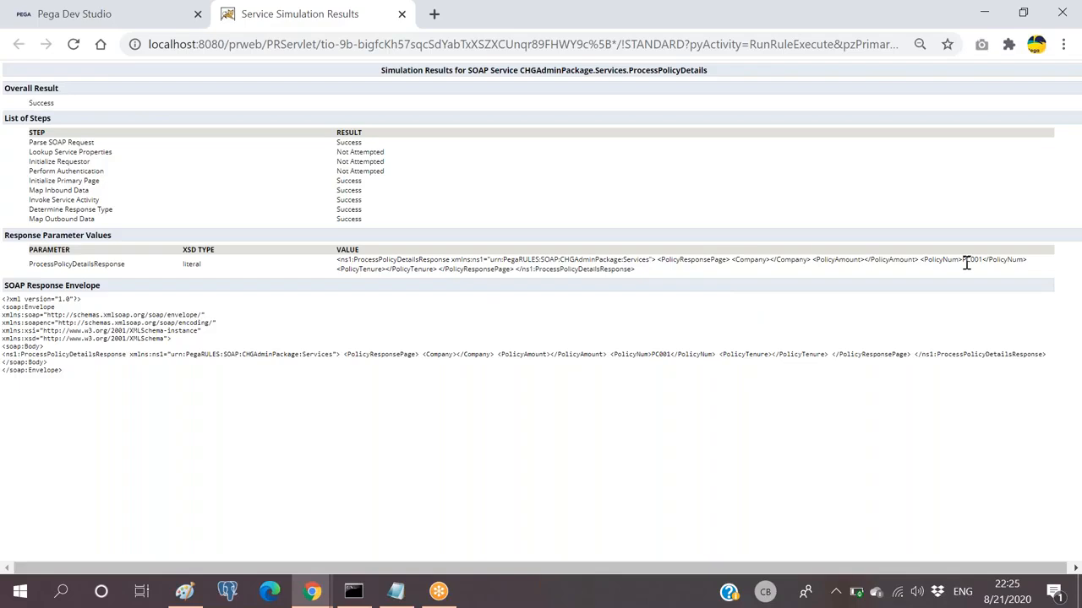
Start another run of the SOAP service from its rule form, again with a supplied SOAP request envelope.
left_click(109, 15)
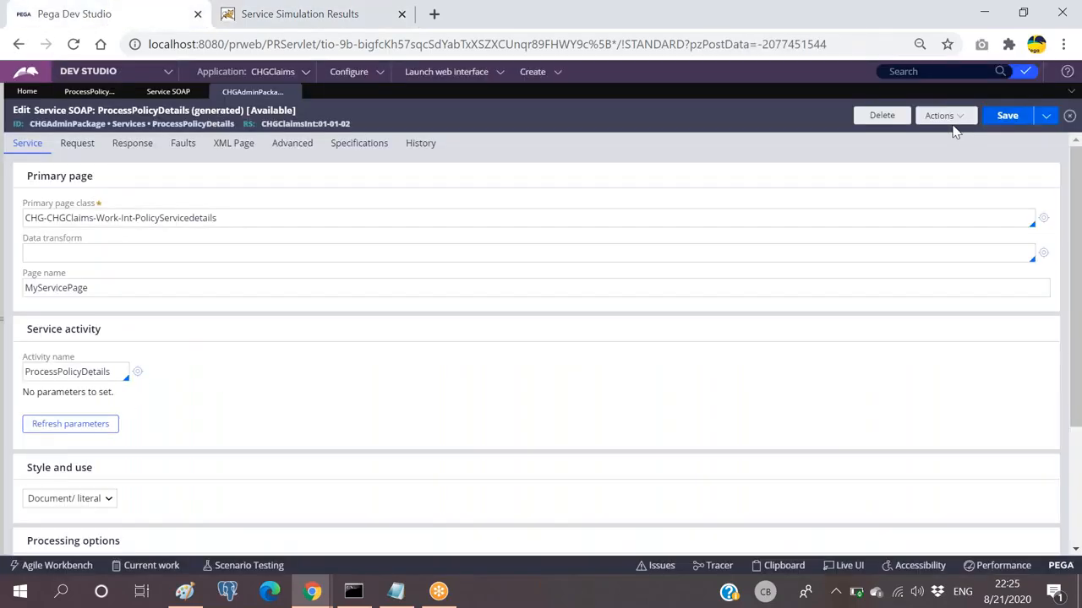
left_click(945, 118)
left_click(928, 137)
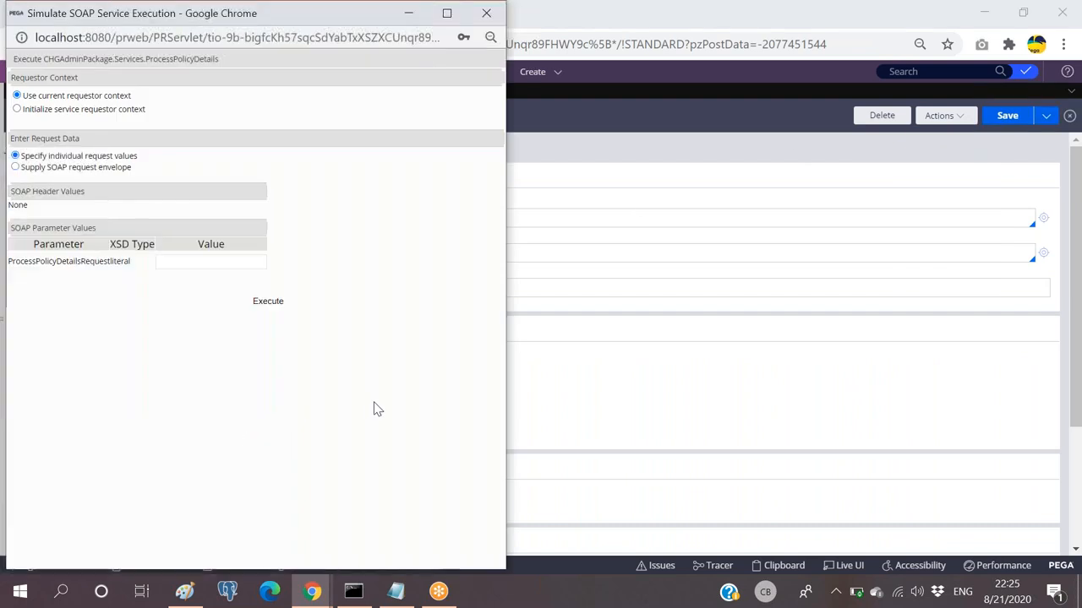
left_click(15, 167)
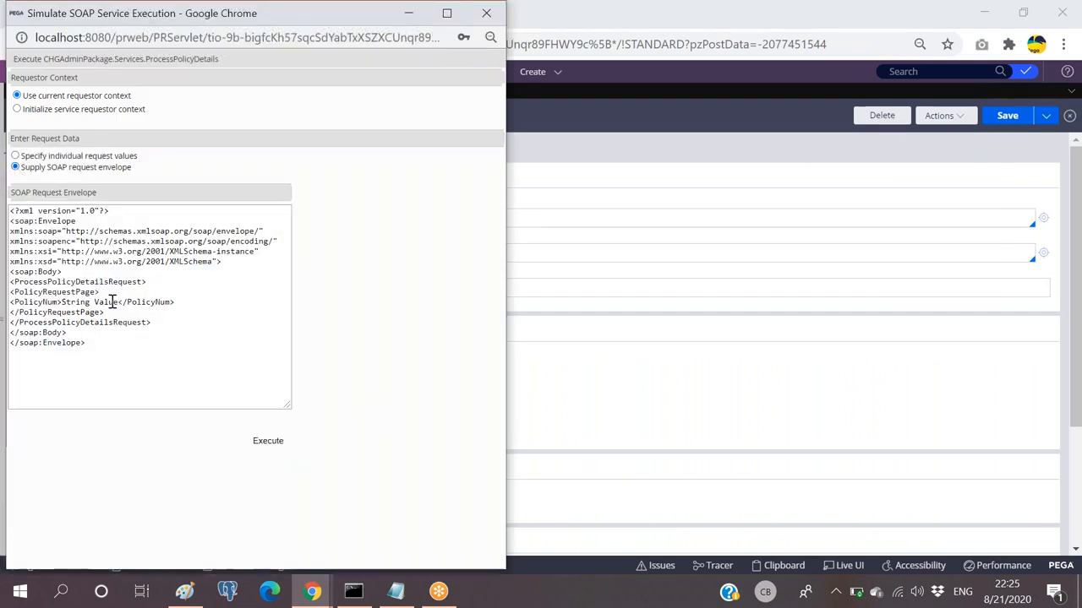
Set PolicyNum in the SOAP request envelope to PN001 and execute the simulation.
left_click_drag(120, 303, 64, 304)
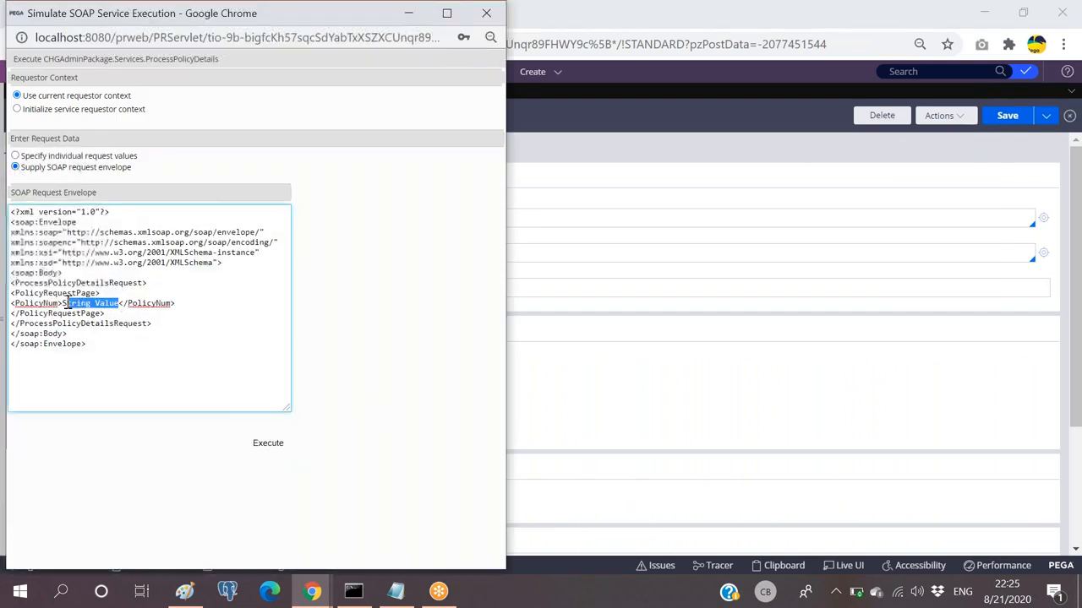
type("P")
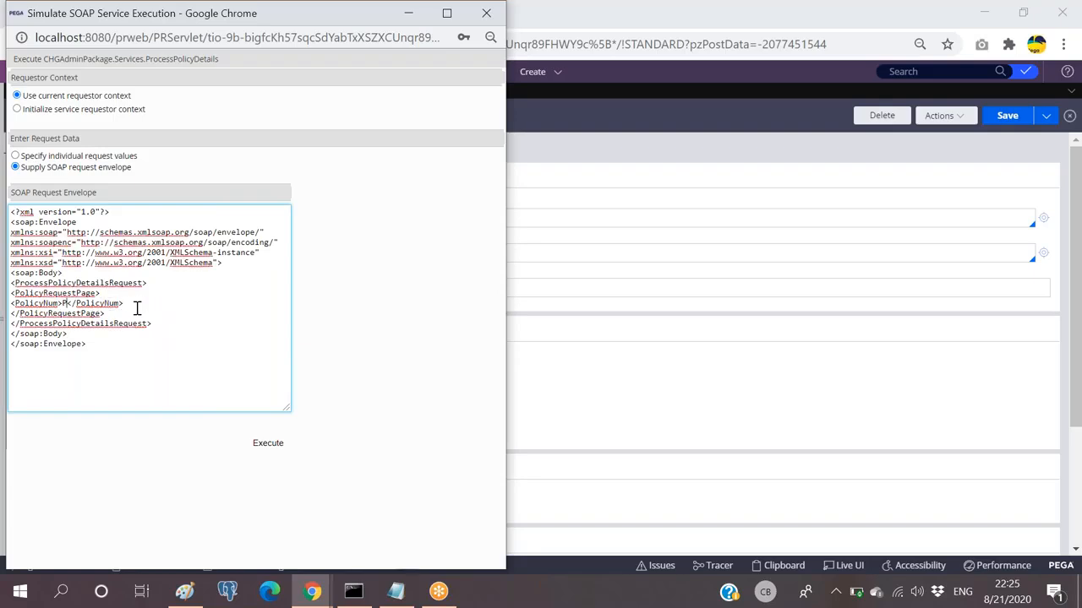
type("N001")
left_click(267, 444)
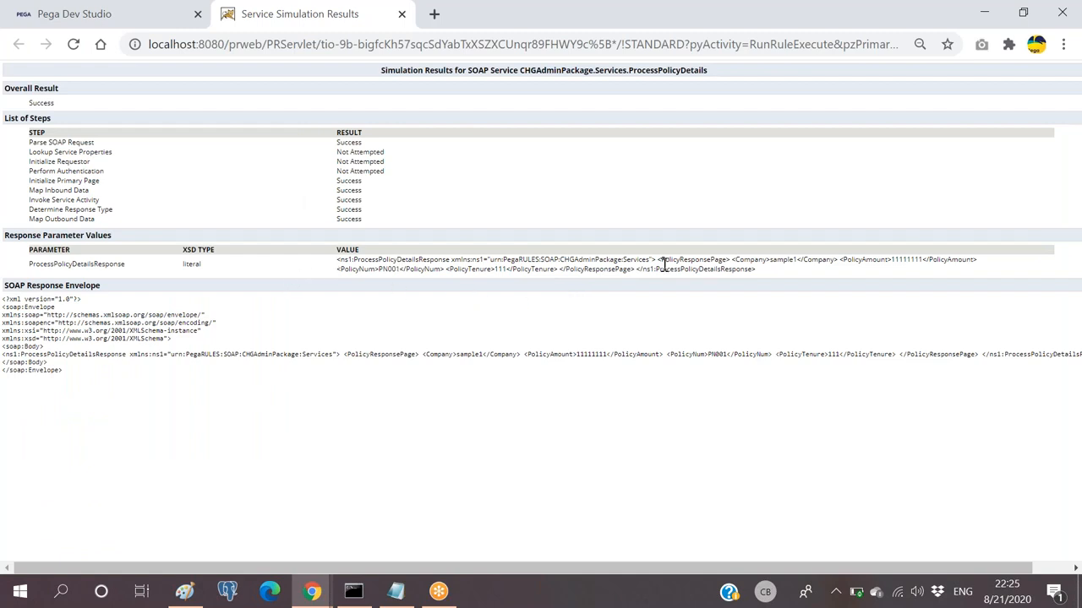
Examine the policy fields returned in the response parameter values of the ProcessPolicyDetails simulation results.
double_click(790, 262)
double_click(909, 260)
double_click(500, 269)
left_click_drag(771, 270, 327, 262)
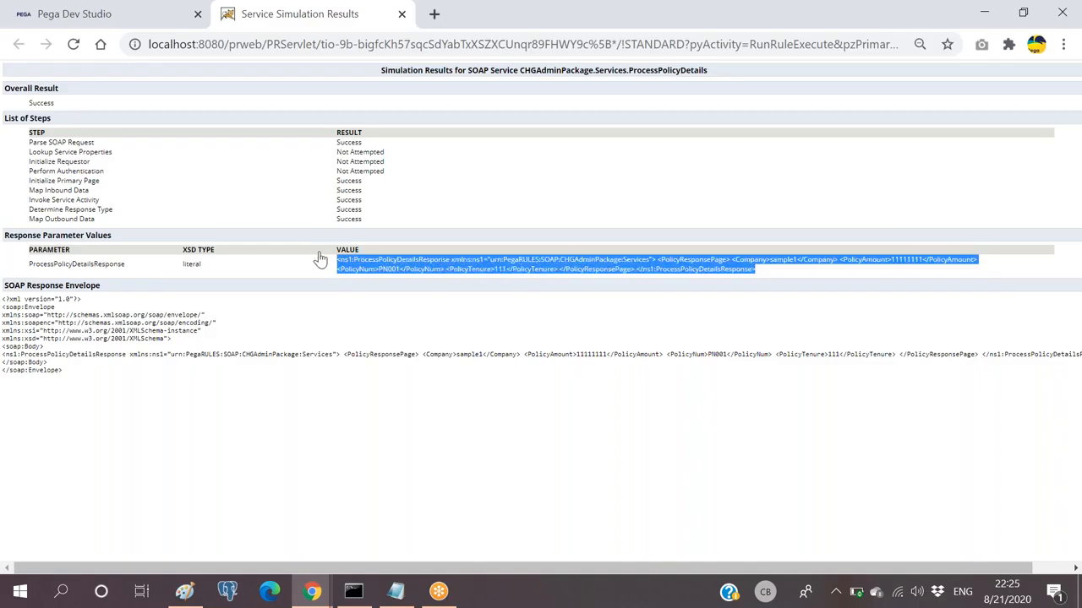
left_click(418, 247)
left_click_drag(759, 270, 298, 270)
left_click(770, 270)
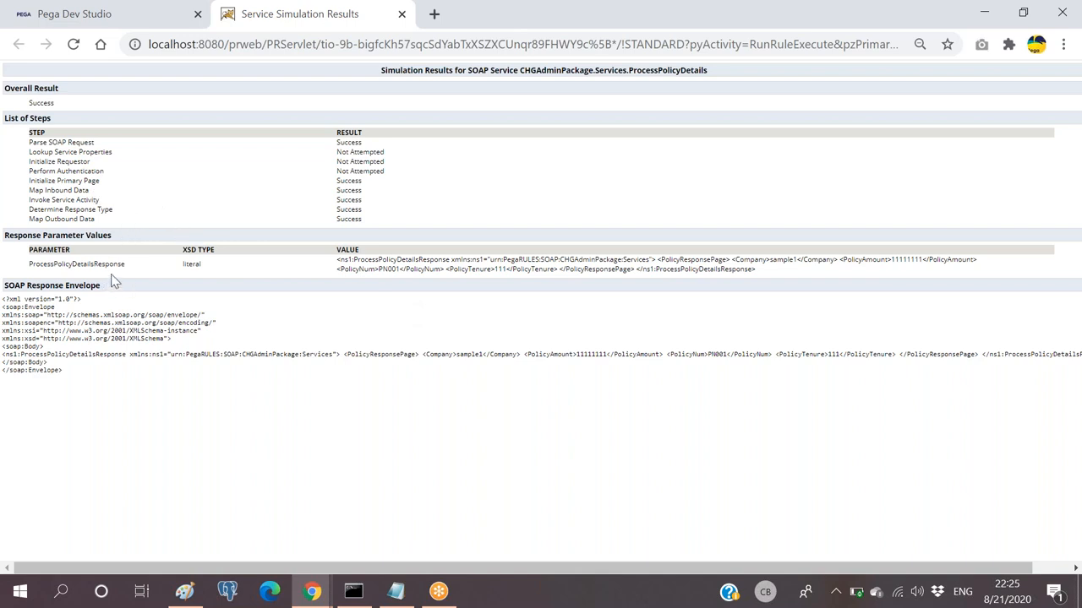
double_click(782, 261)
left_click(763, 280)
Return to the ProcessPolicyDetails Service SOAP rule in Dev Studio and close the Service Simulation Results page.
left_click(116, 17)
left_click(311, 18)
left_click(127, 17)
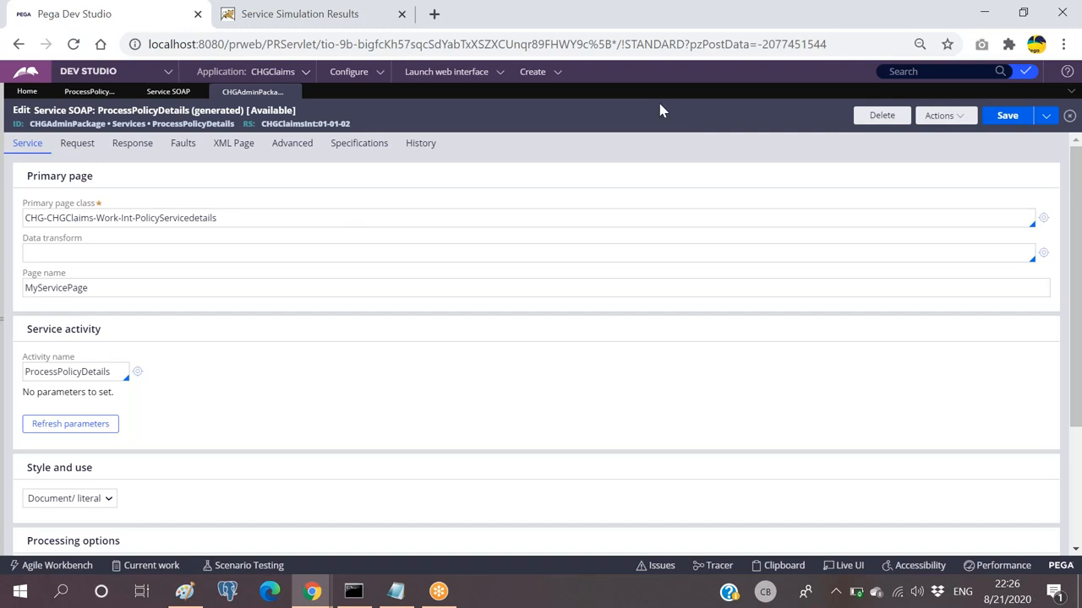
scroll(210, 401, "down", 2)
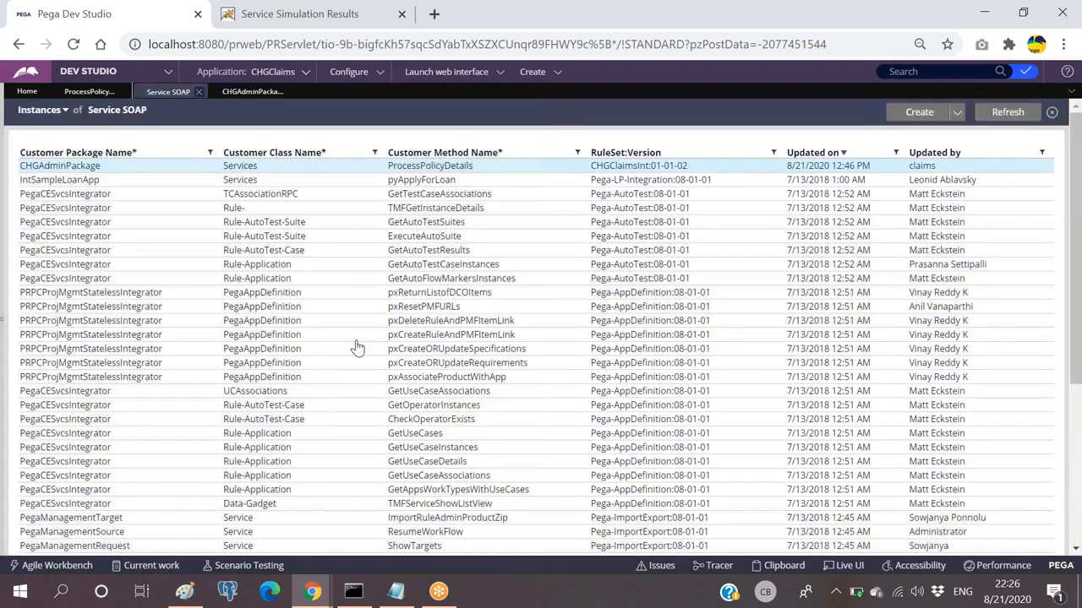
scroll(359, 347, "down", 5)
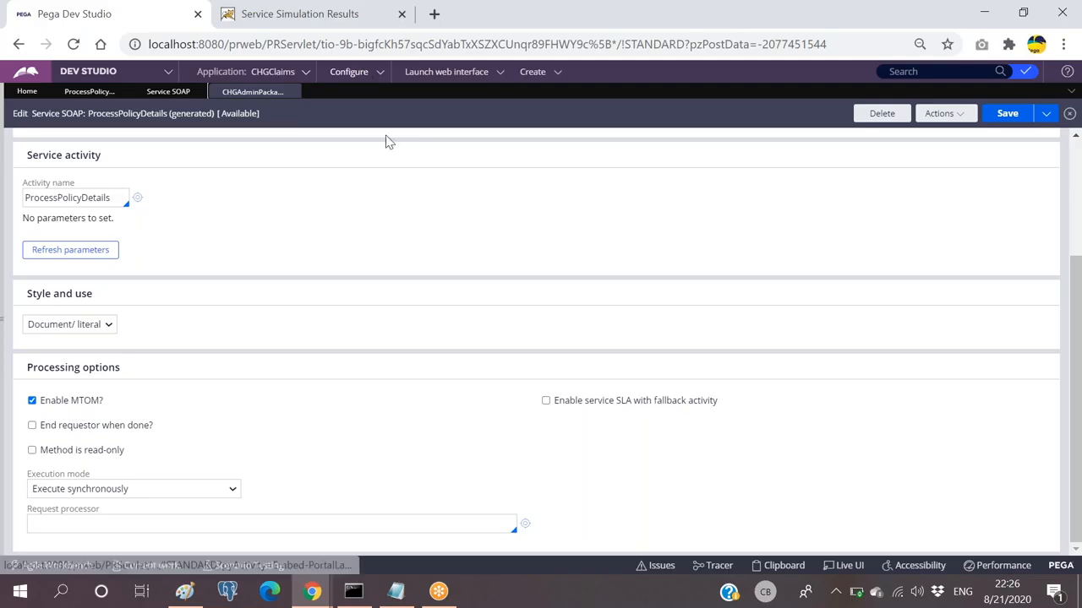
middle_click(280, 21)
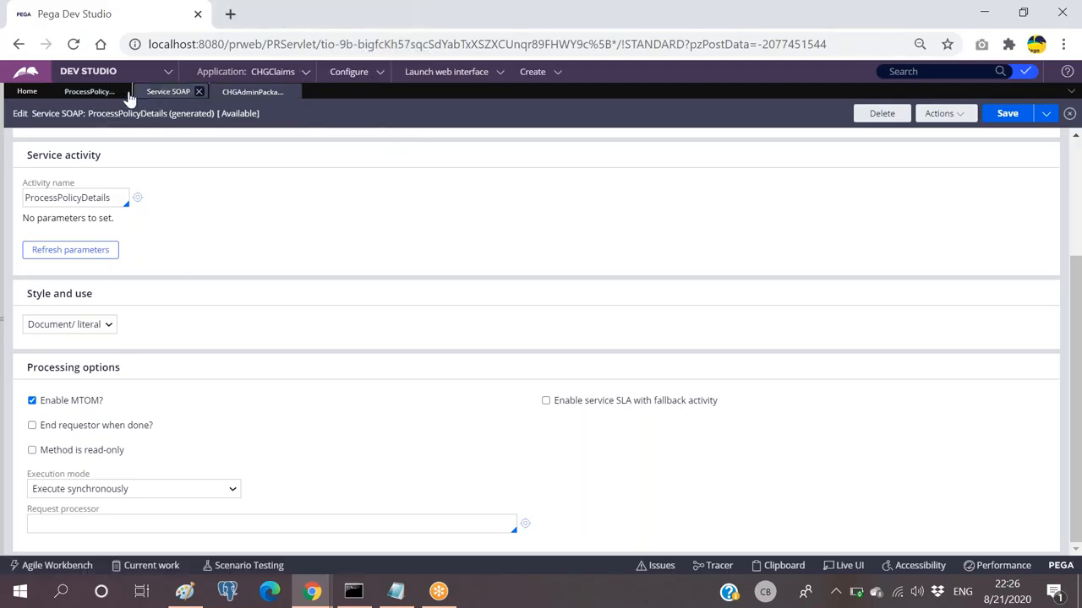
Review the ProcessPolicyDetails activity steps and reopen the CHGAdminPackage service rule from the Service SOAP instances.
left_click(158, 97)
left_click(95, 97)
left_click(163, 97)
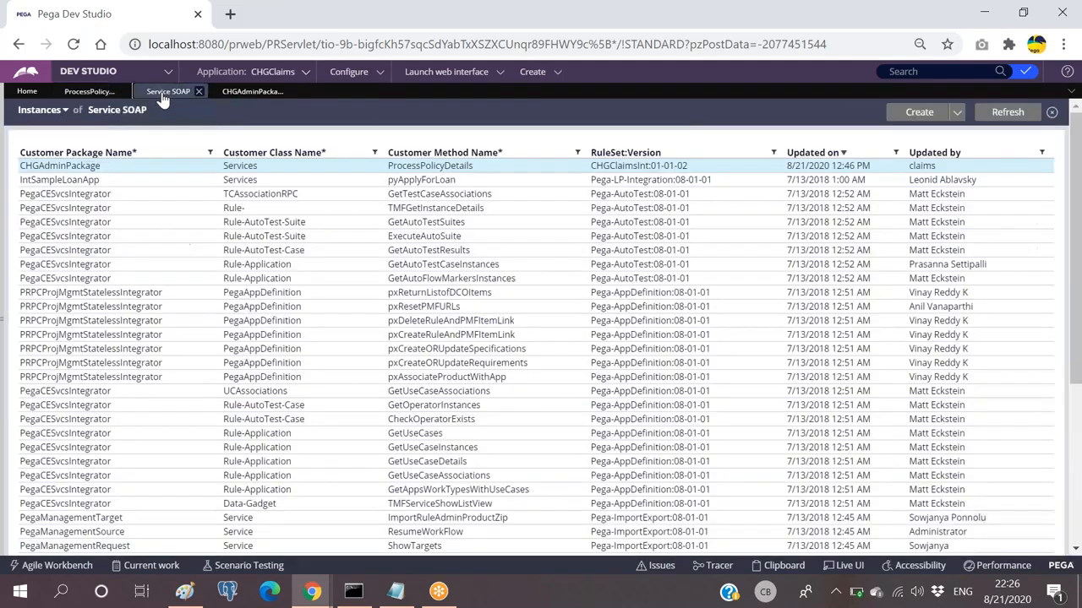
left_click(91, 93)
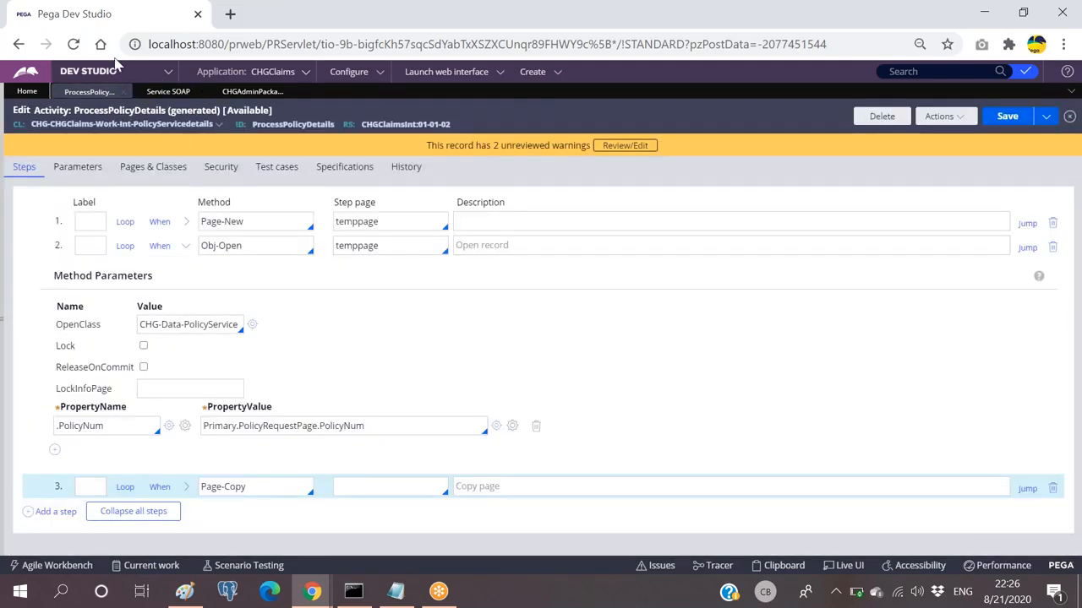
left_click(164, 92)
left_click(60, 163)
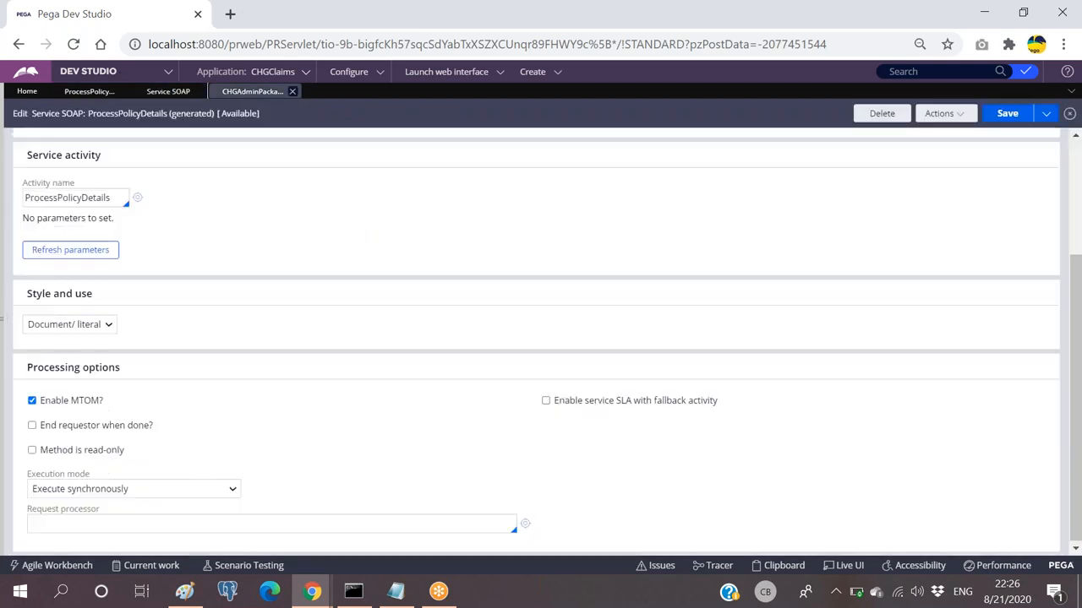
Examine the Service SOAP rule's primary page name and service activity, along with its request and response parameter mappings.
scroll(169, 215, "up", 2)
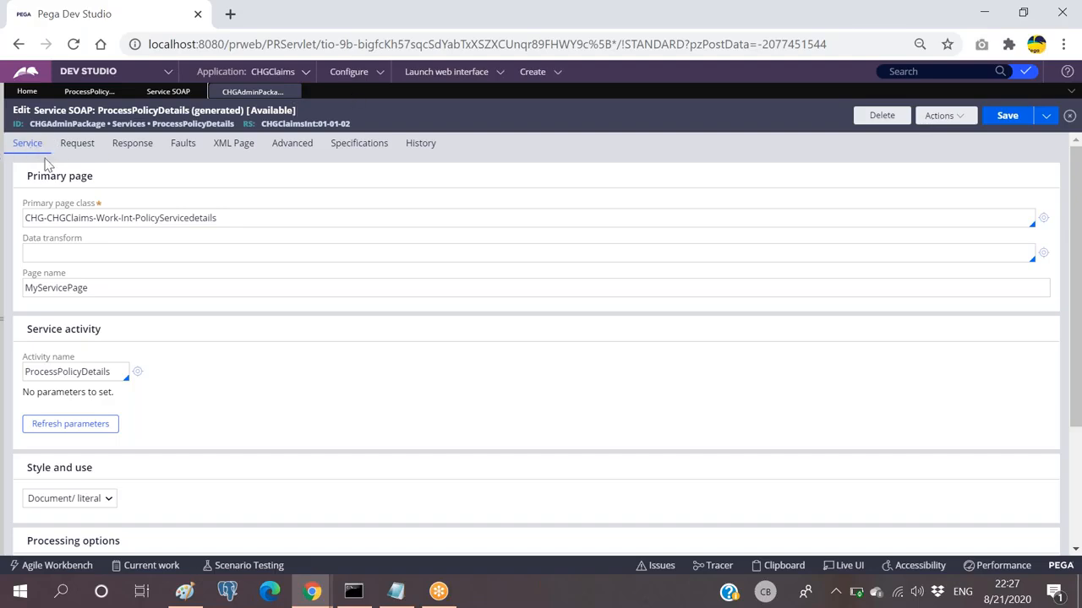
left_click(59, 290)
double_click(59, 289)
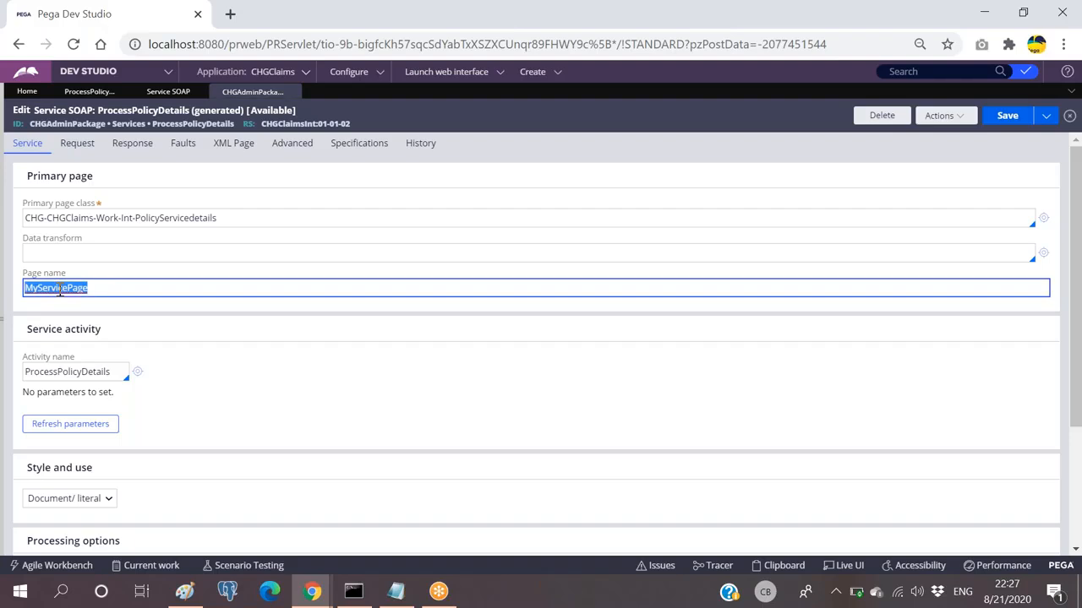
left_click(74, 146)
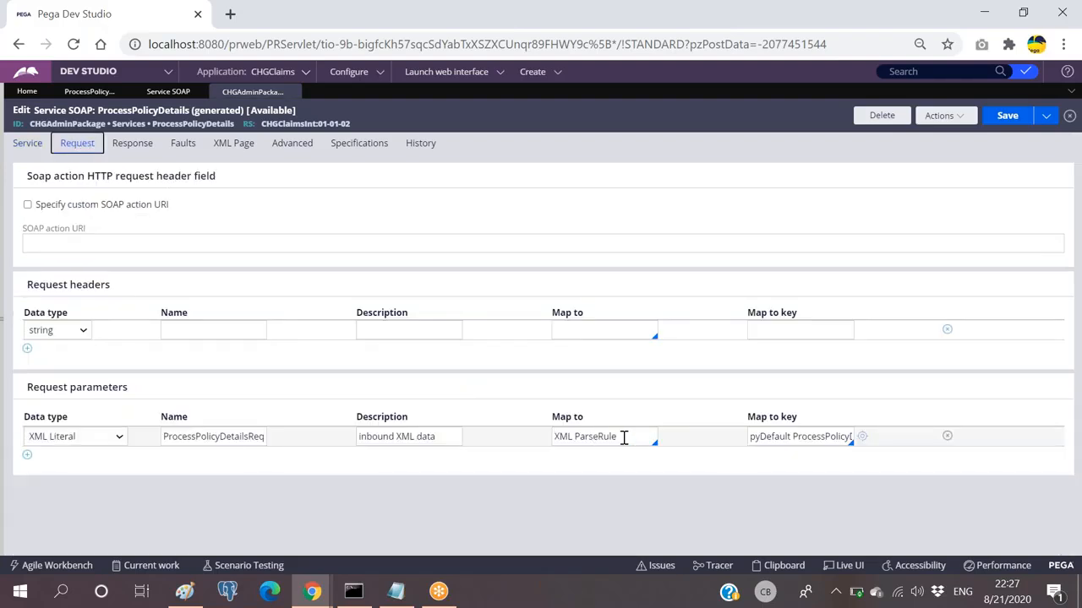
left_click(28, 145)
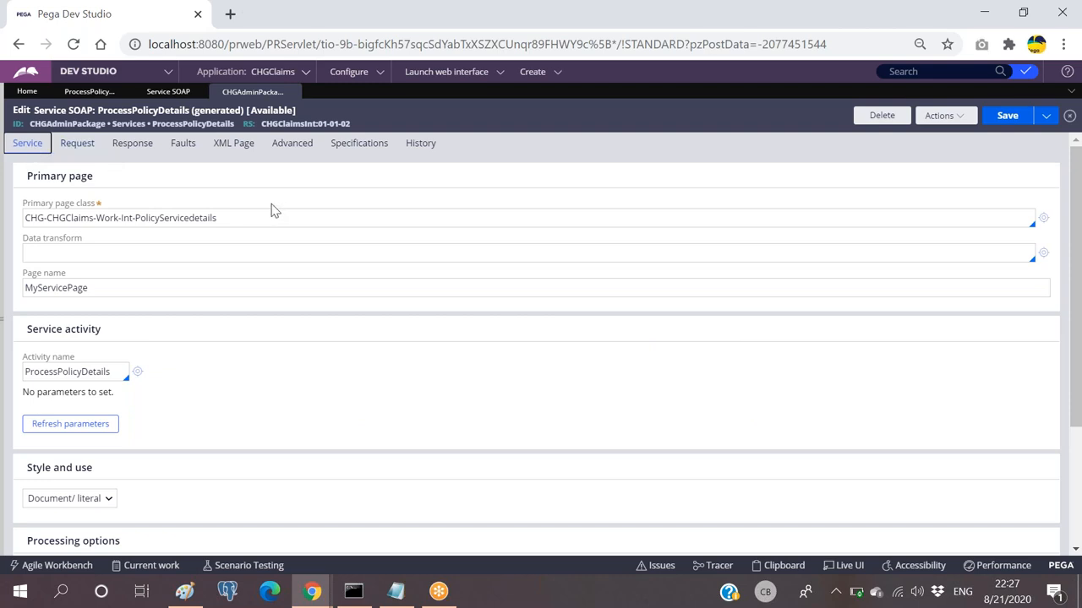
double_click(94, 375)
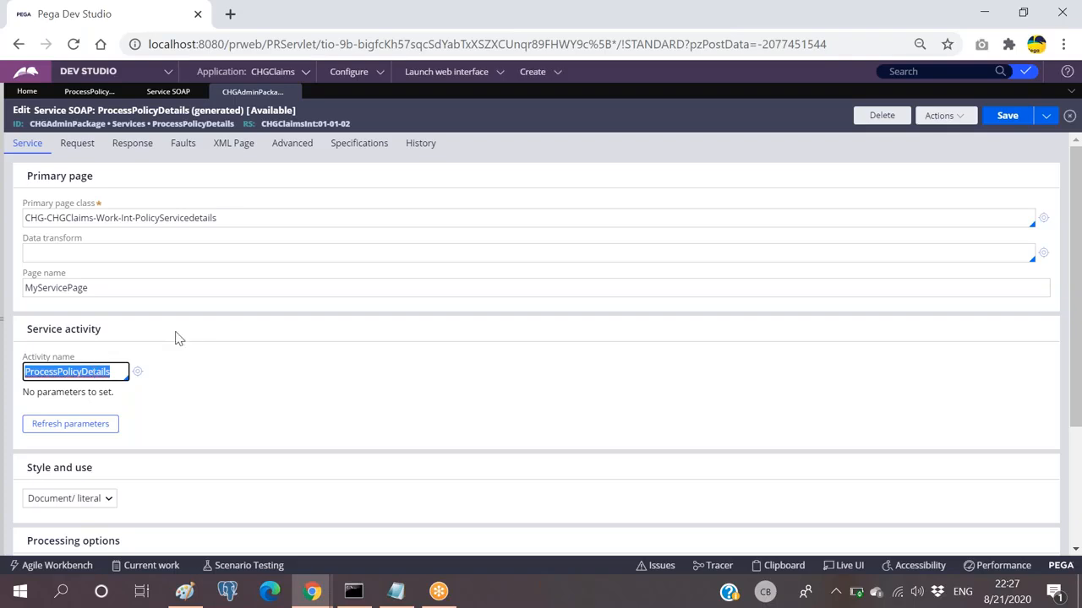
left_click(131, 144)
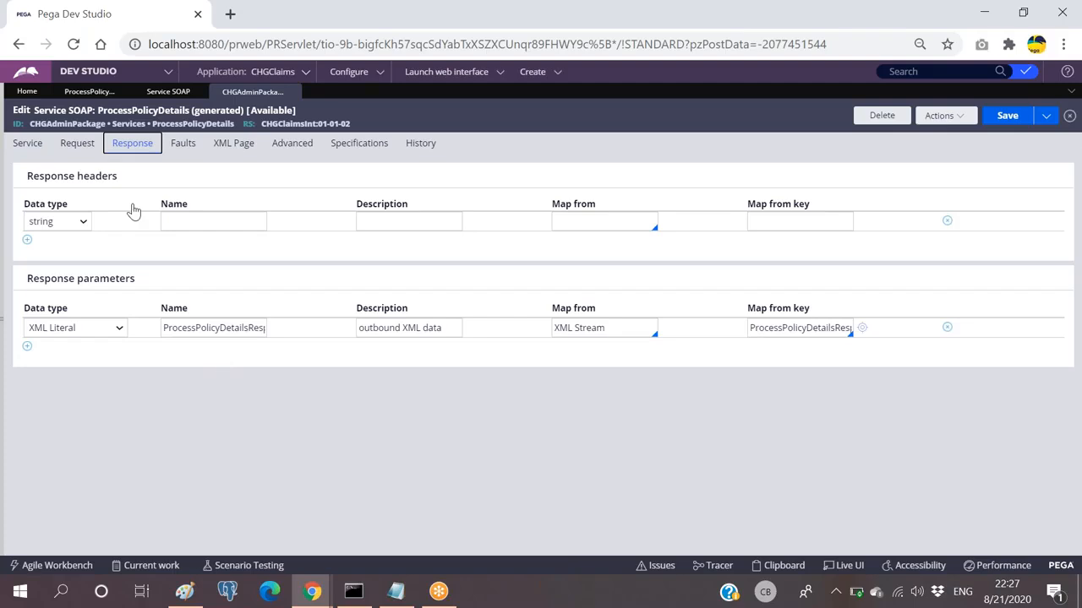
left_click(28, 144)
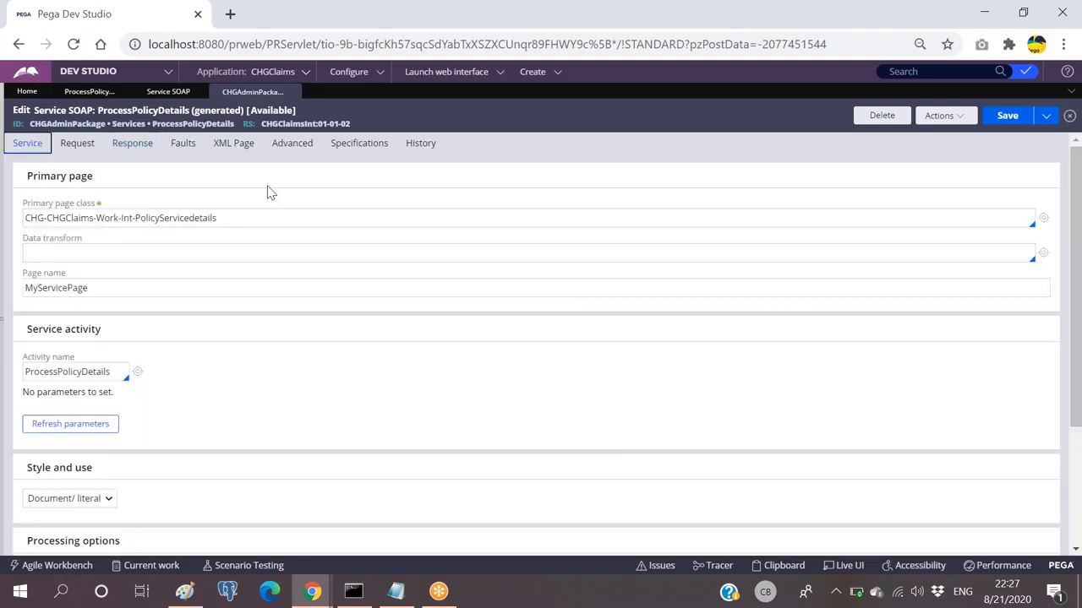